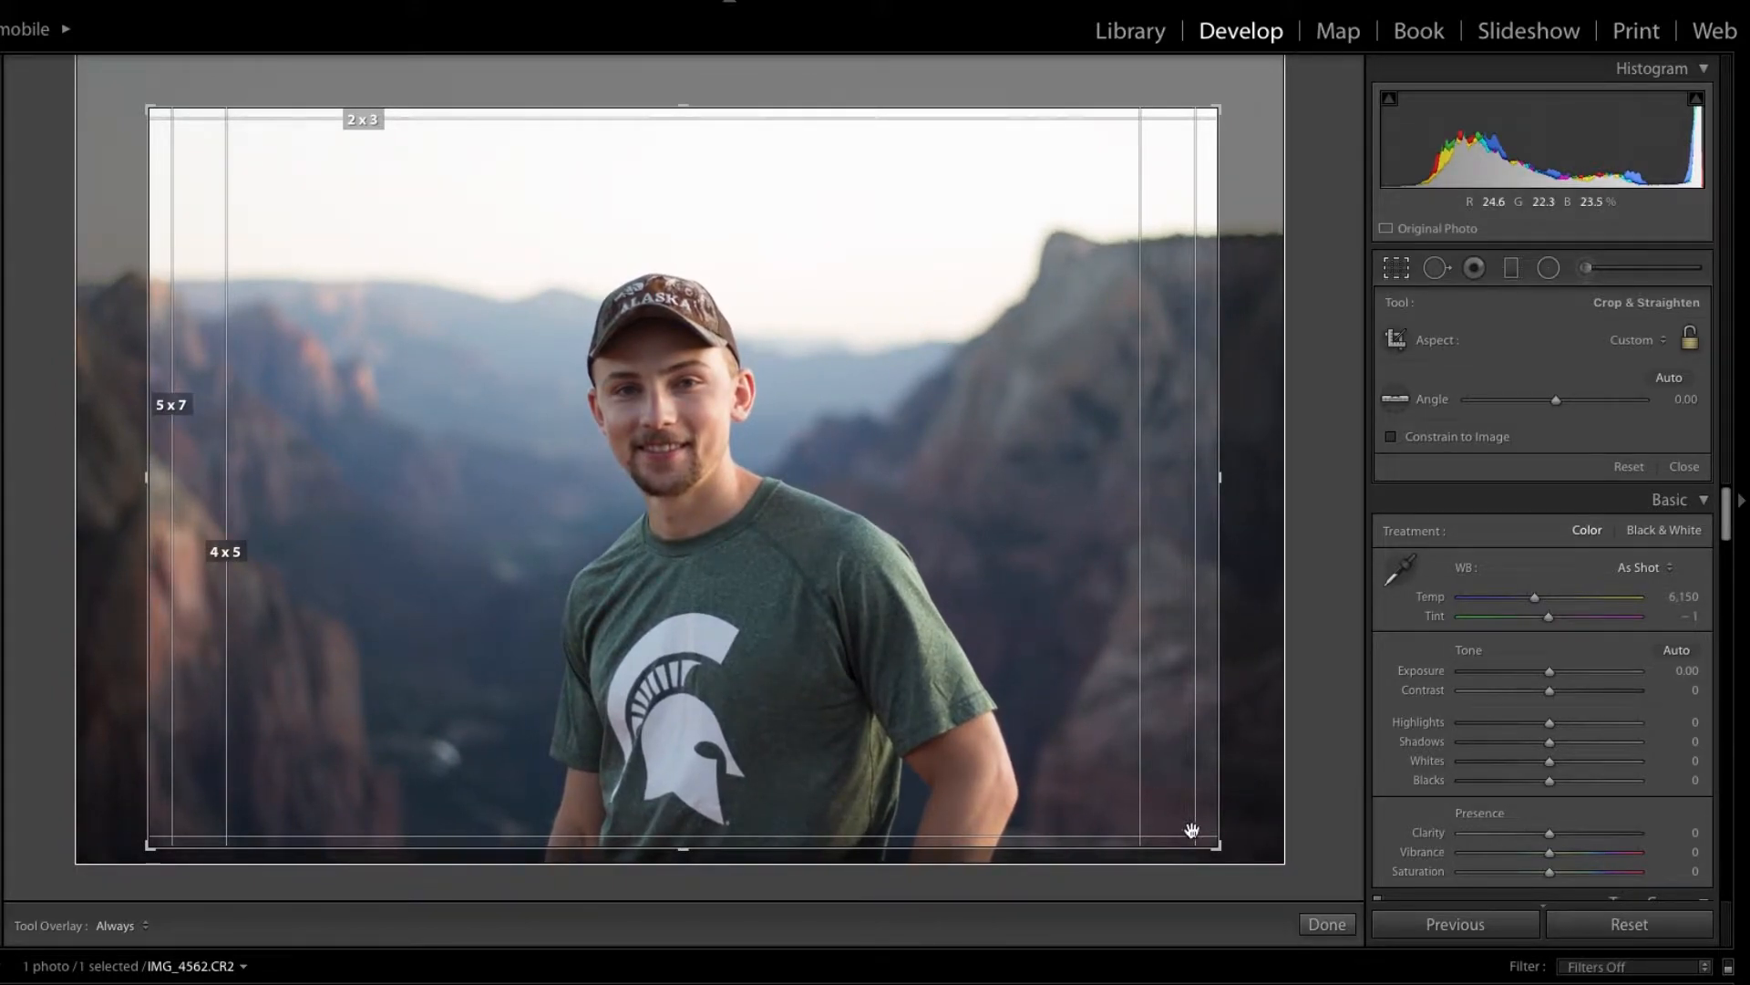
- Apply the crop, set the white balance to Auto and check the result on the face
{"action": "left_click", "coordinate": [1326, 924]}
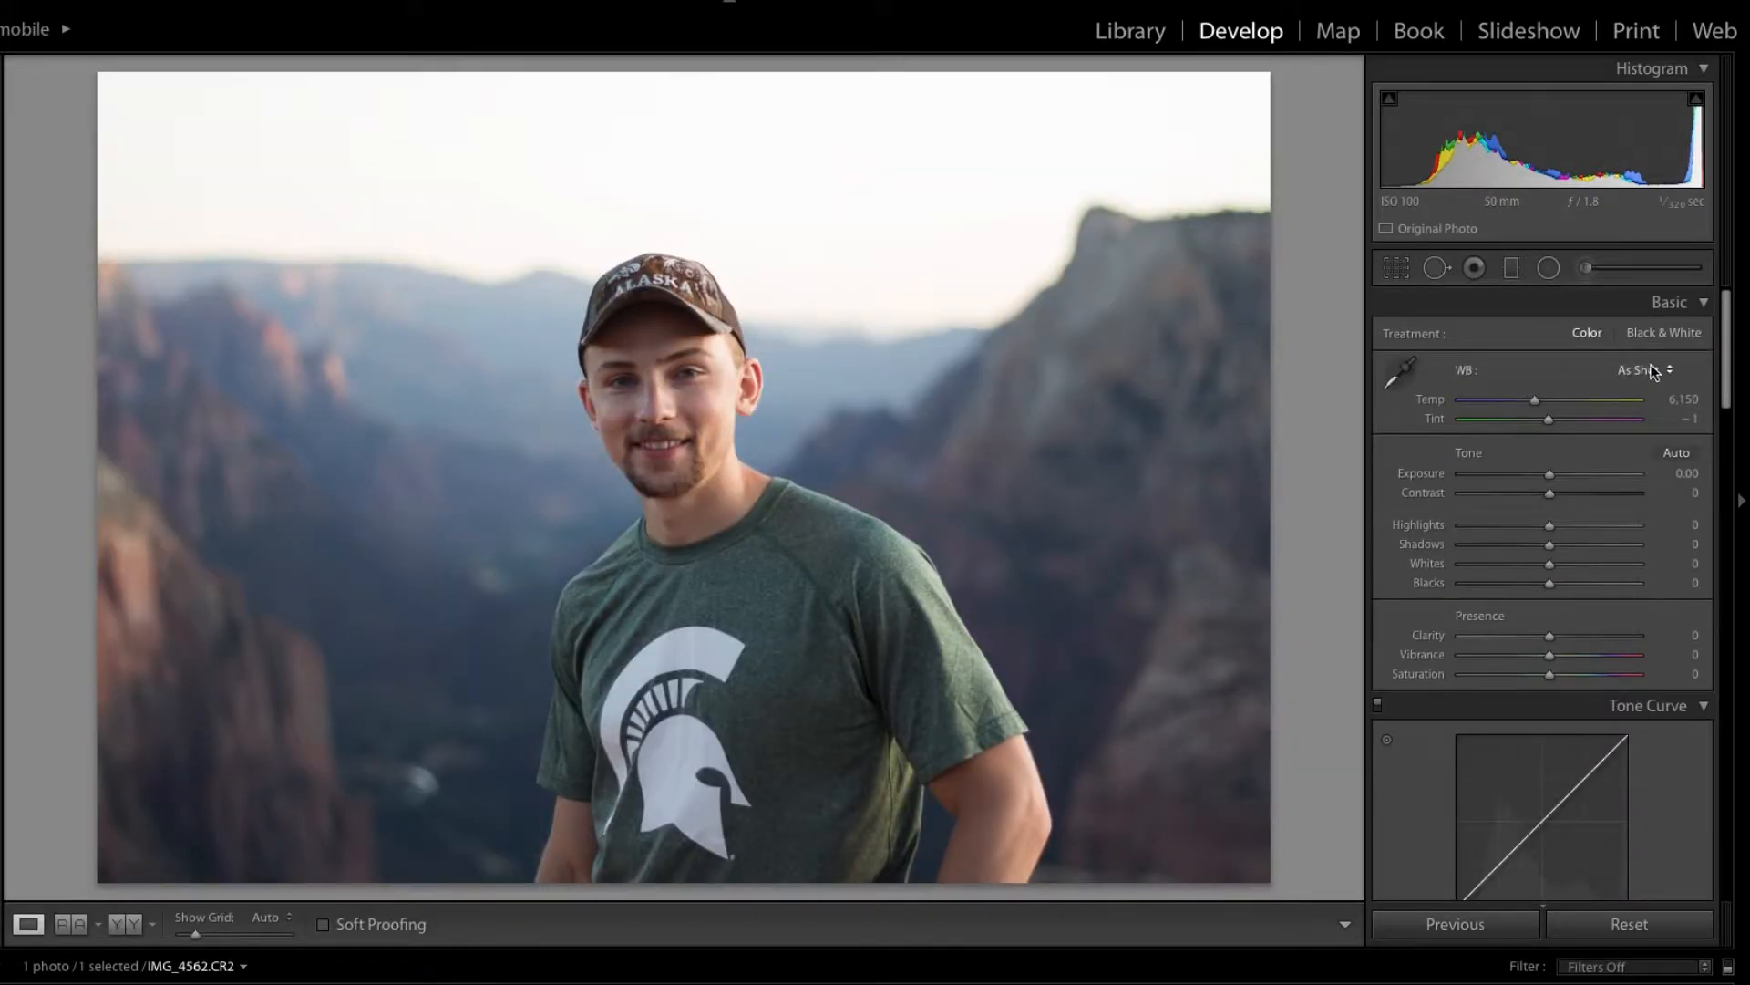
{"action": "left_click", "coordinate": [1650, 363]}
{"action": "left_click", "coordinate": [1652, 377]}
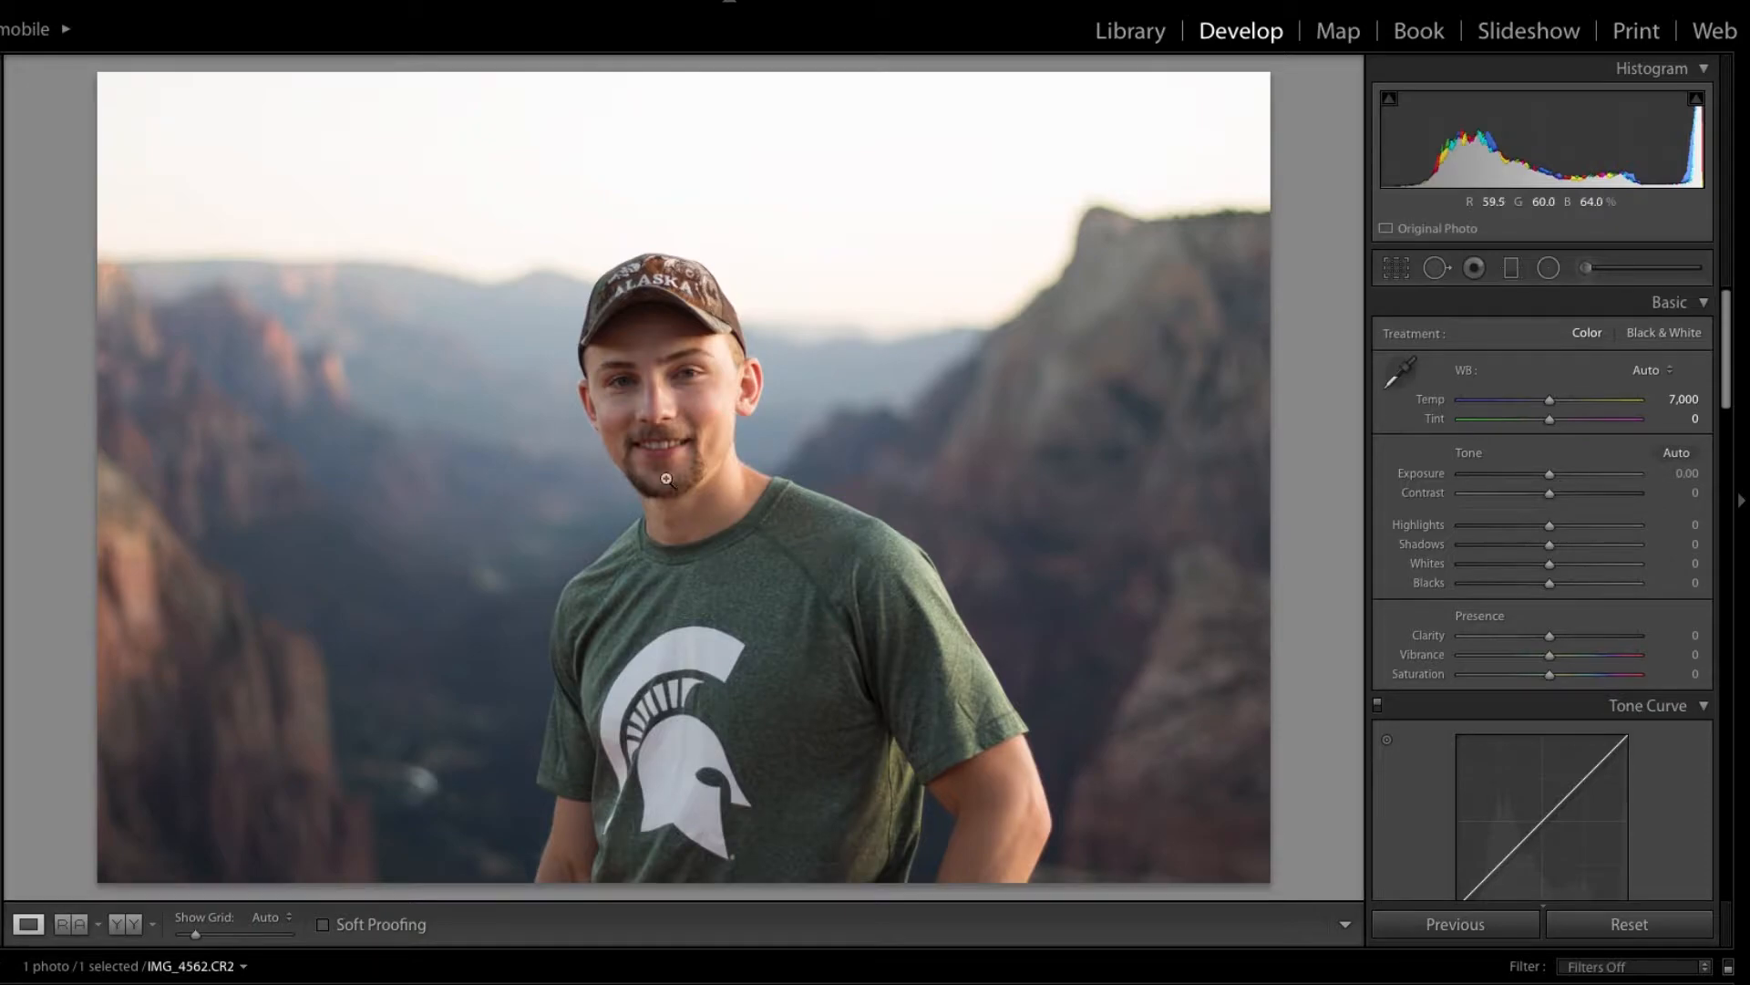
{"action": "left_click", "coordinate": [720, 361]}
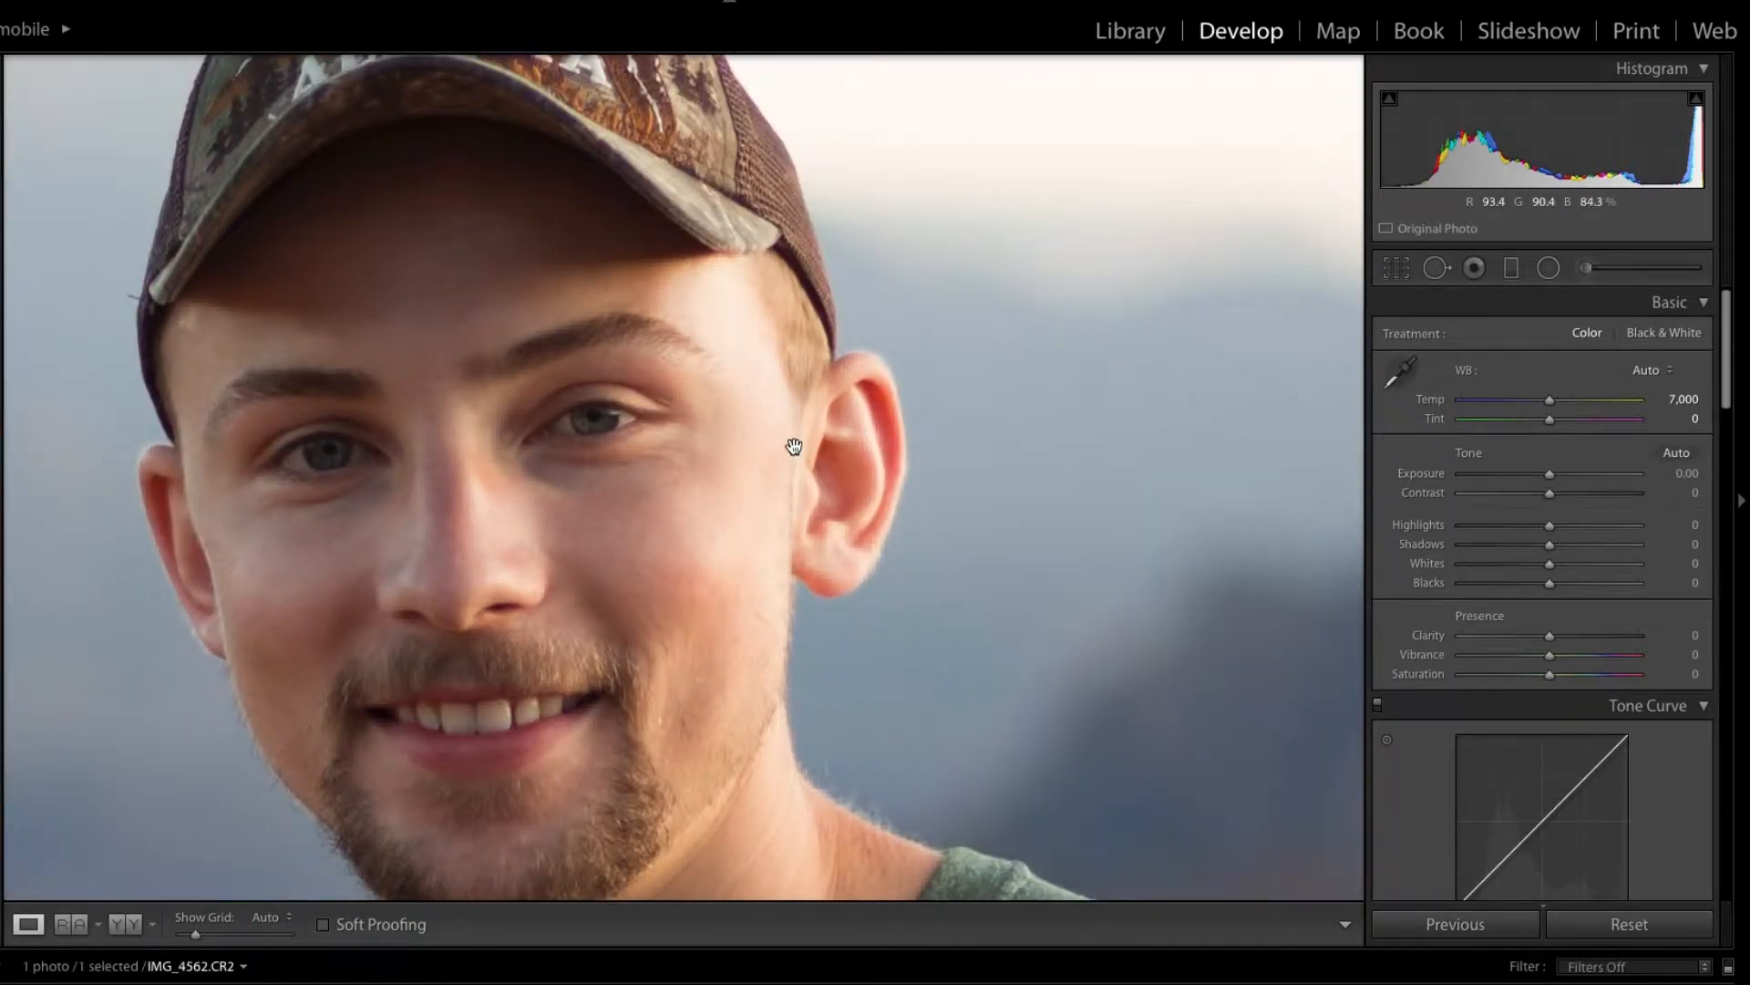
{"action": "left_click", "coordinate": [719, 364]}
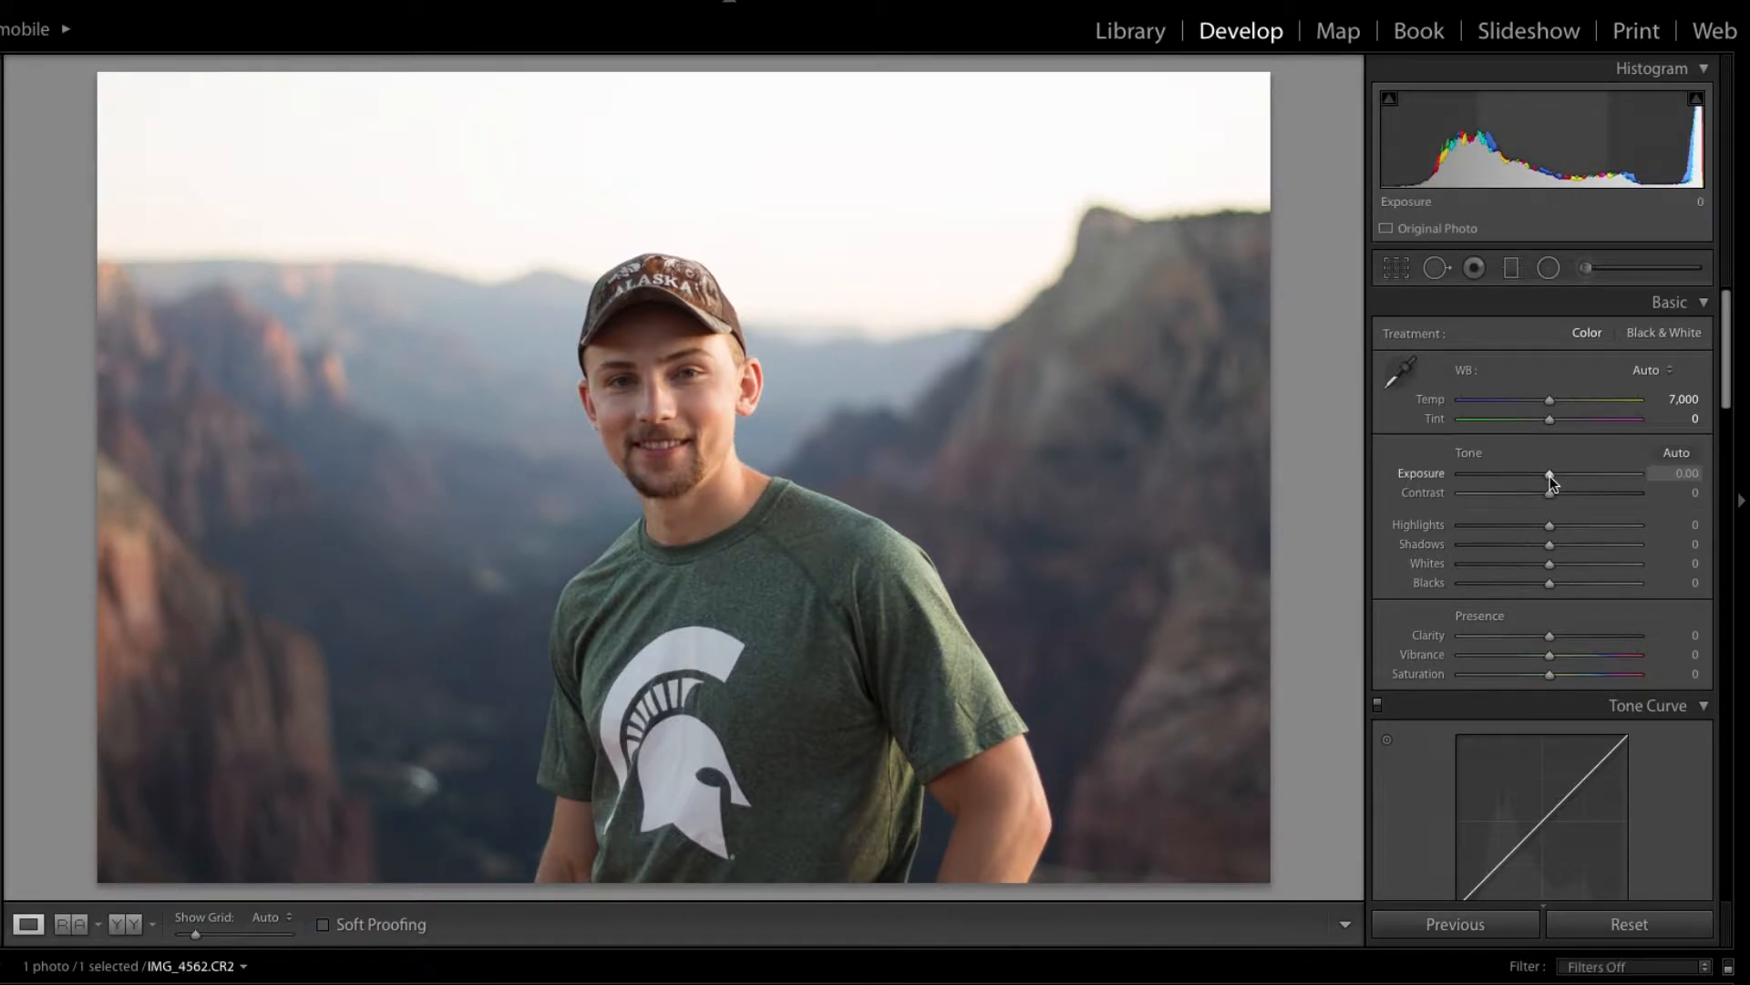
- Set Exposure to +0.05, Contrast +7, Highlights +5, Shadows +7, Whites +13, Blacks +8, Clarity +4, Vibrance +6 and Saturation +6
{"action": "left_click_drag", "start_coordinate": [1550, 476], "coordinate": [1551, 476]}
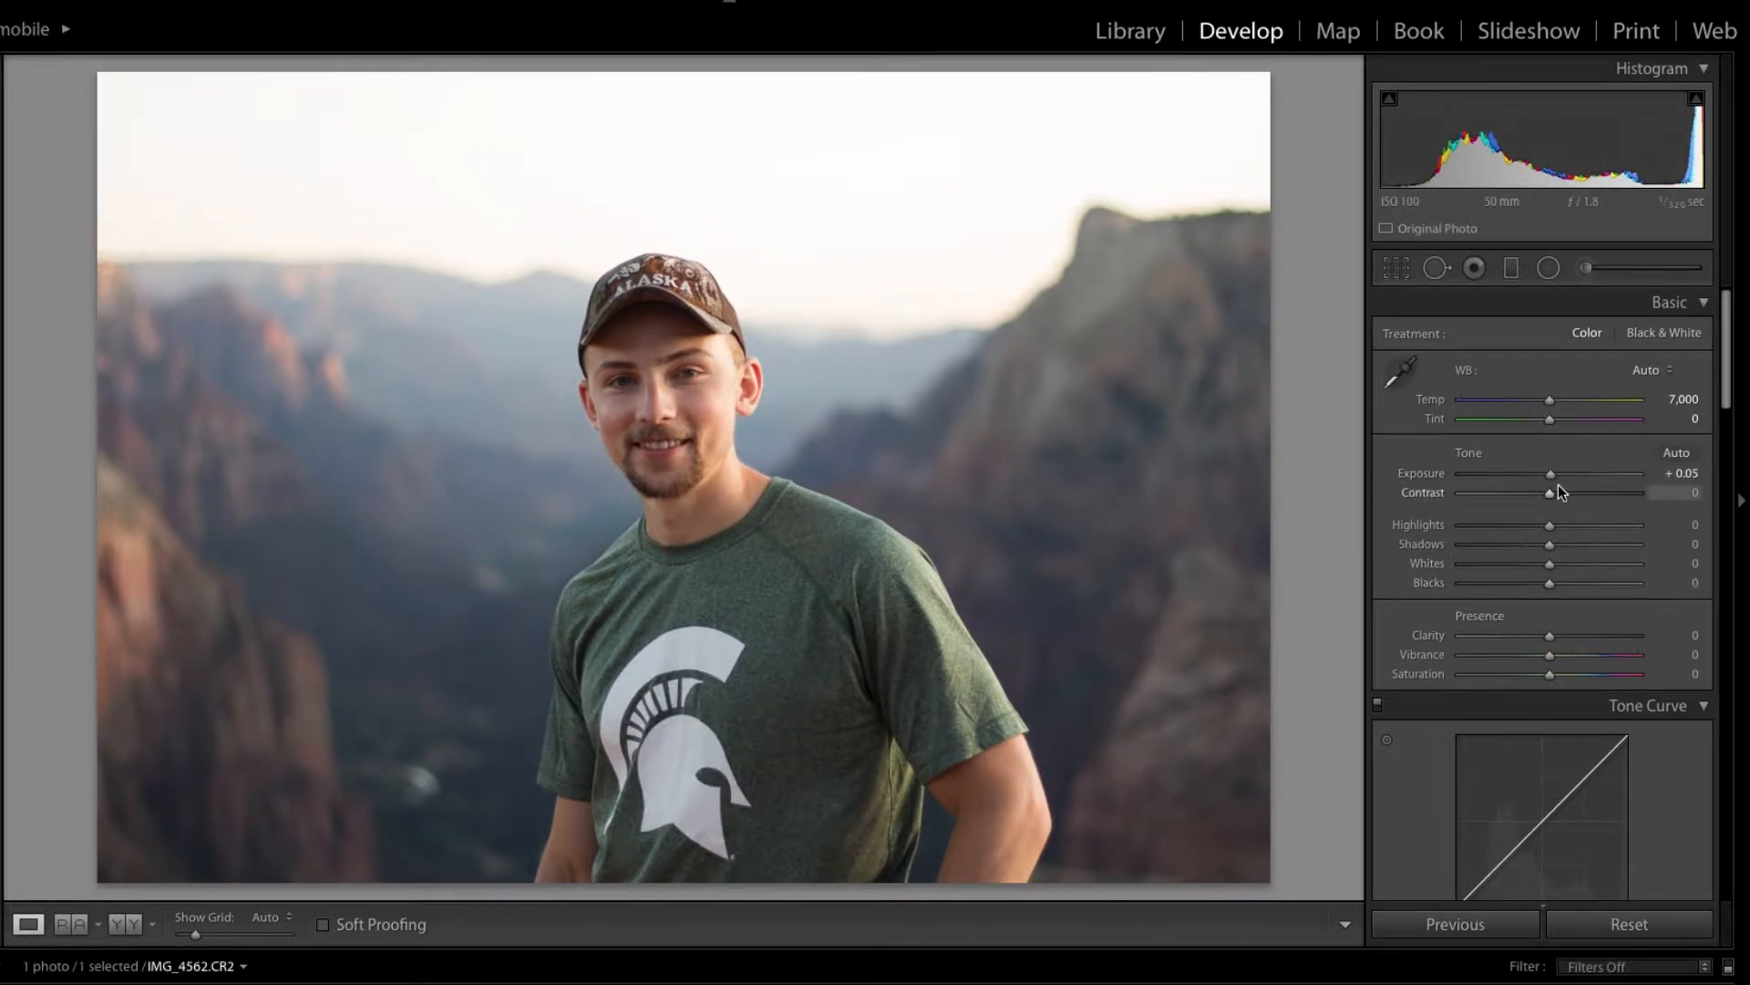
{"action": "left_click_drag", "start_coordinate": [1552, 495], "coordinate": [1557, 495]}
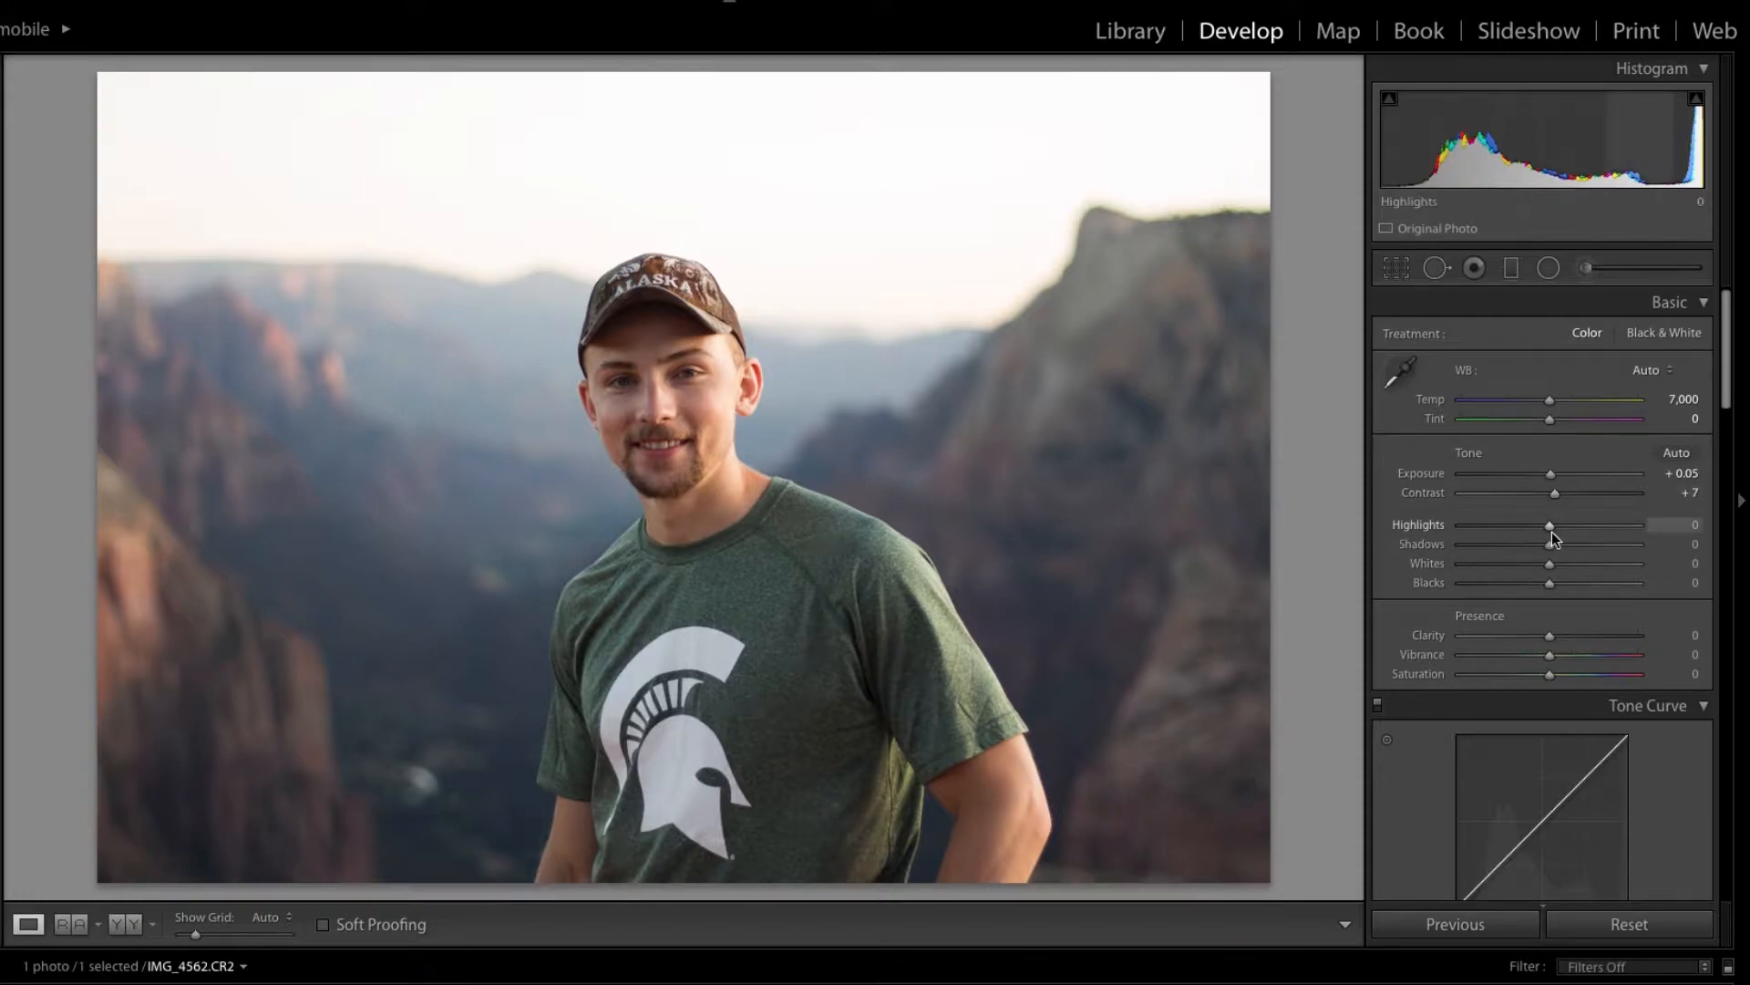
{"action": "mouse_move", "coordinate": [1550, 532]}
{"action": "left_mouse_down"}
{"action": "mouse_move", "coordinate": [1572, 530]}
{"action": "mouse_move", "coordinate": [1531, 544]}
{"action": "mouse_move", "coordinate": [1577, 544]}
{"action": "mouse_move", "coordinate": [1557, 545]}
{"action": "left_mouse_up"}
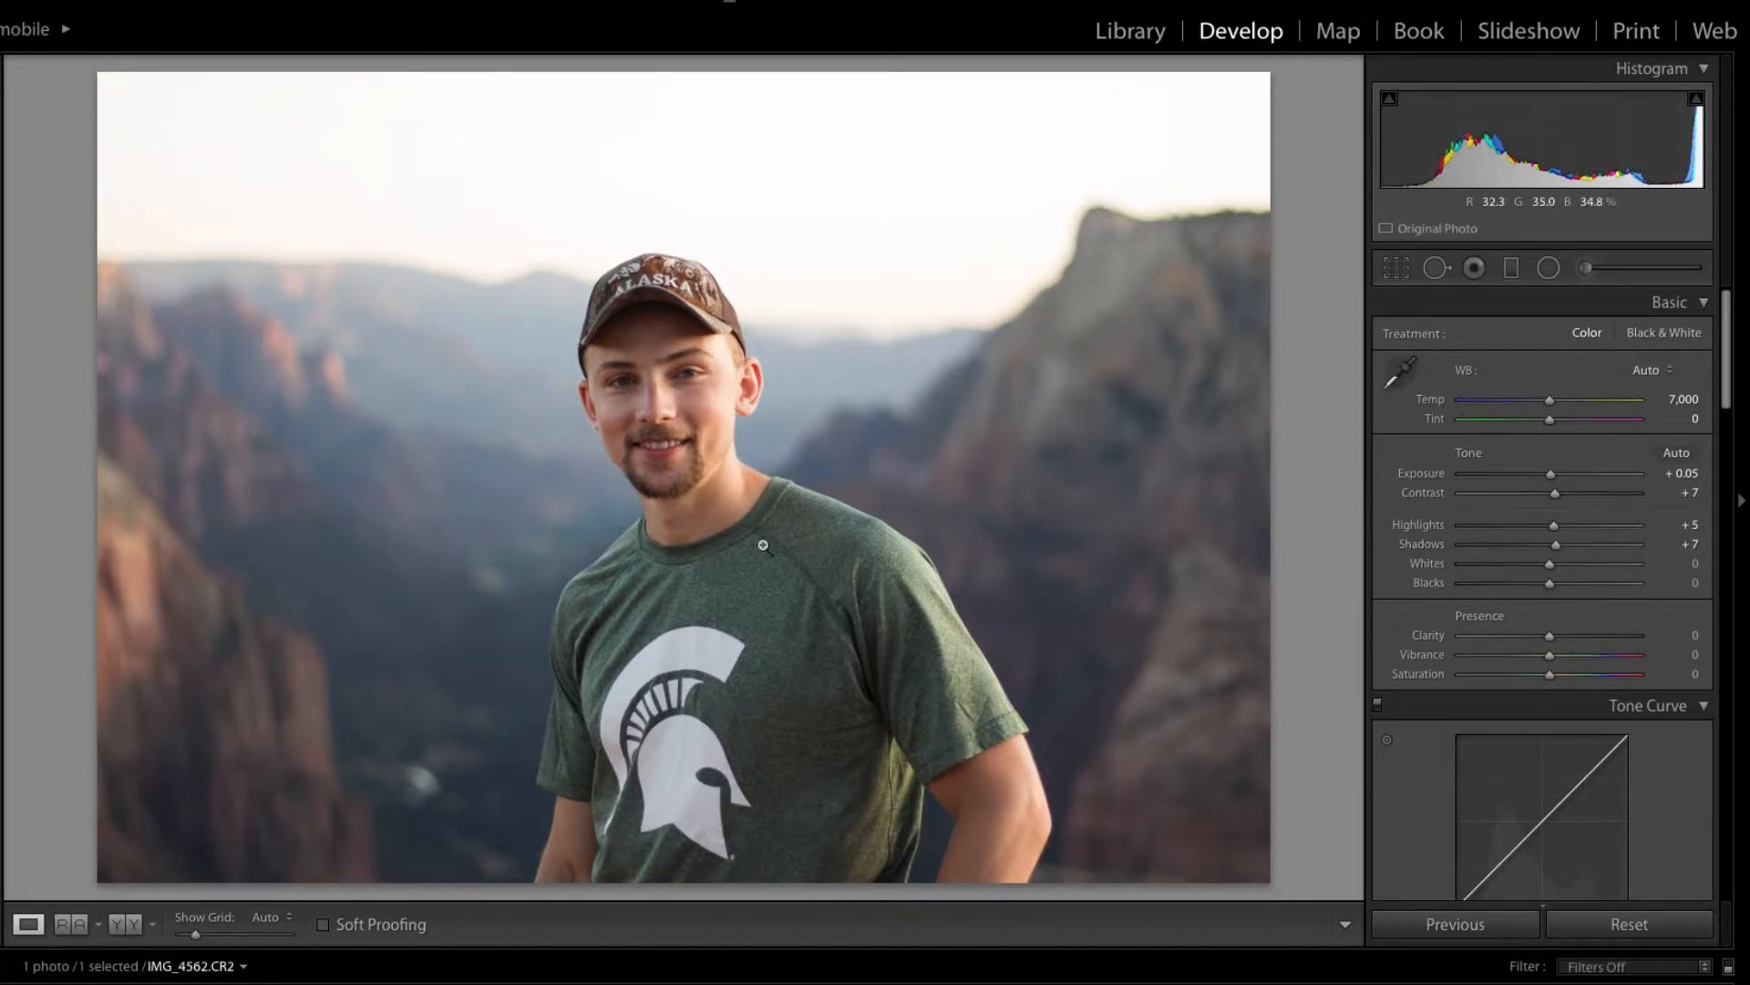
{"action": "mouse_move", "coordinate": [1550, 567]}
{"action": "left_mouse_down"}
{"action": "mouse_move", "coordinate": [1571, 563]}
{"action": "mouse_move", "coordinate": [1532, 567]}
{"action": "mouse_move", "coordinate": [1578, 569]}
{"action": "mouse_move", "coordinate": [1514, 571]}
{"action": "mouse_move", "coordinate": [1572, 570]}
{"action": "mouse_move", "coordinate": [1534, 587]}
{"action": "mouse_move", "coordinate": [1551, 587]}
{"action": "left_mouse_up"}
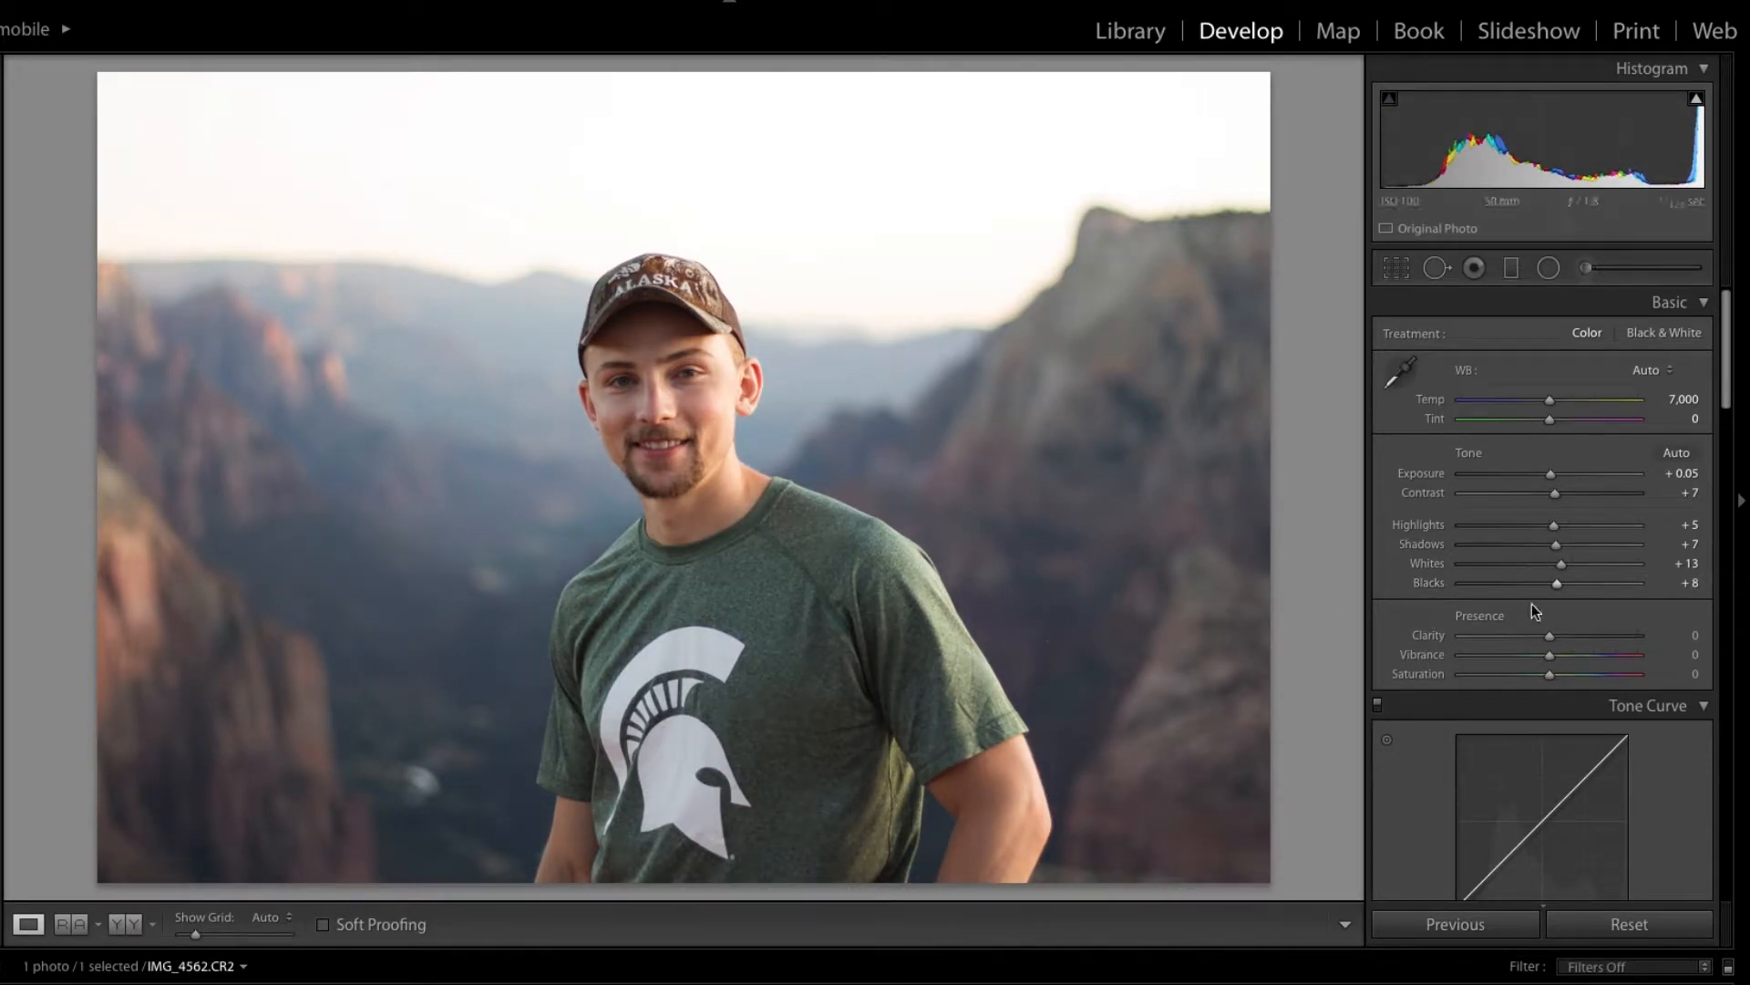
{"action": "left_click_drag", "start_coordinate": [1549, 635], "coordinate": [1555, 673]}
- Adjust the tone curve regions to Highlights +8, Lights +2, Darks +14 and Shadows +6, checking the effect on the face
{"action": "scroll", "coordinate": [1539, 669], "scroll_direction": "down", "scroll_amount": 2}
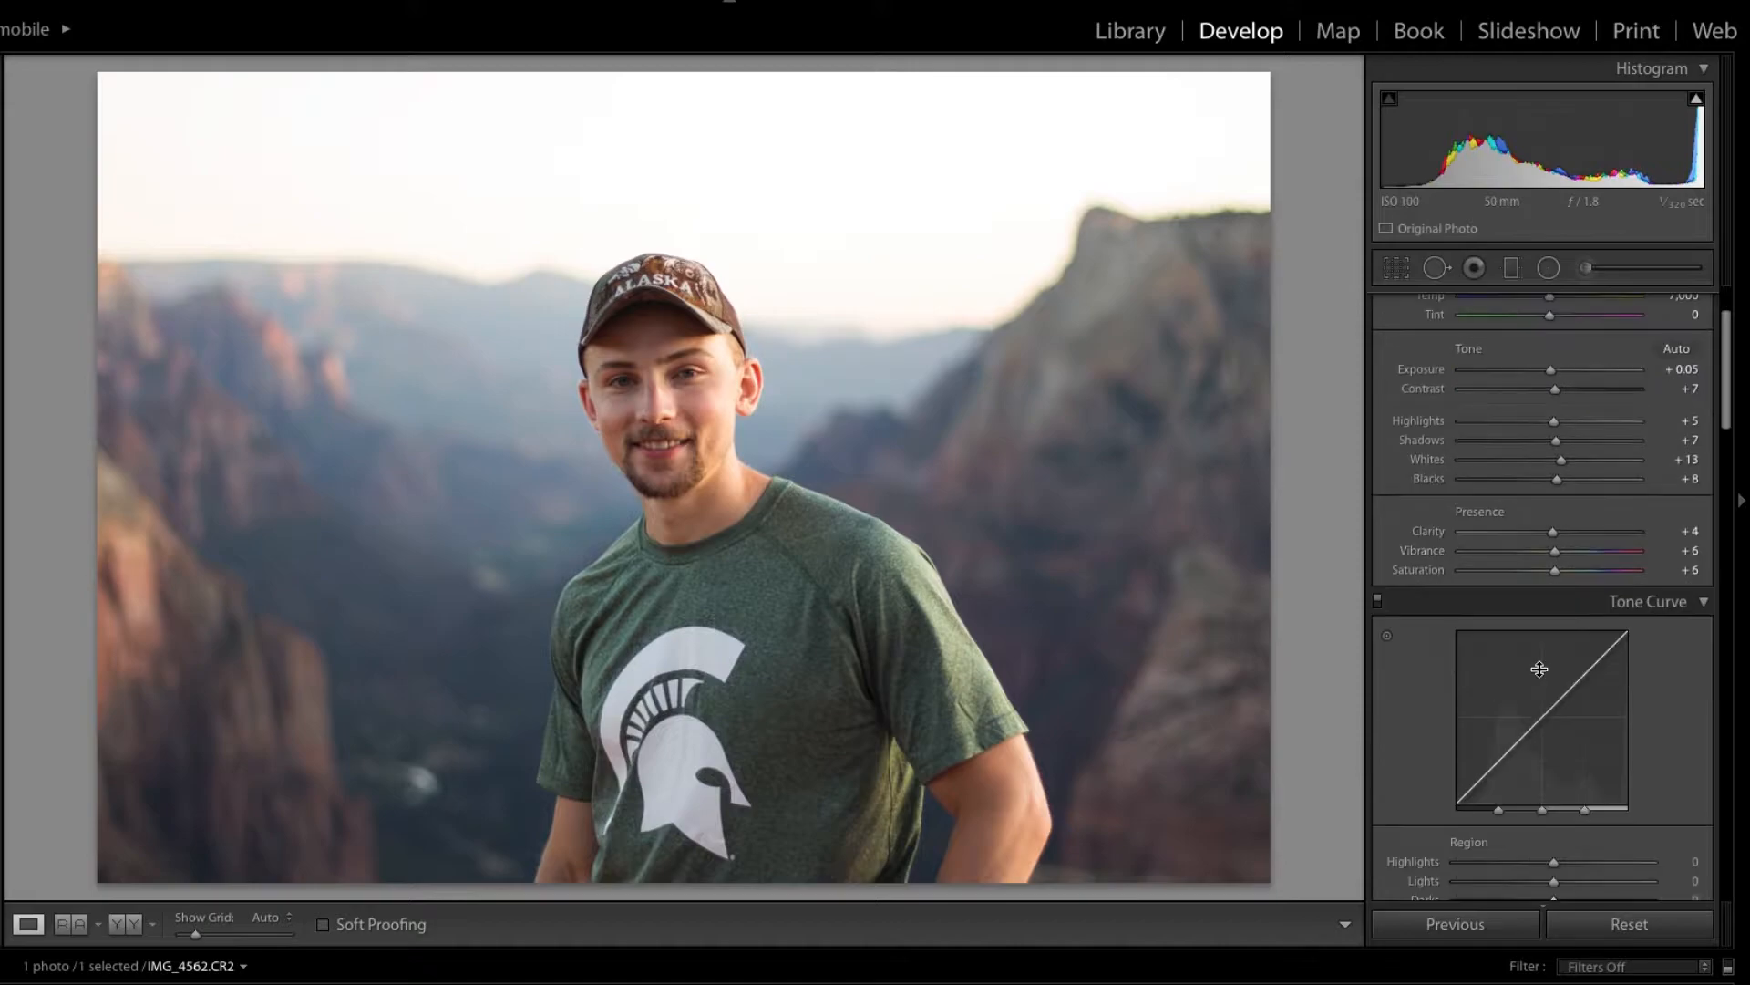
{"action": "scroll", "coordinate": [1539, 669], "scroll_direction": "down", "scroll_amount": 4}
{"action": "left_click_drag", "start_coordinate": [1554, 632], "coordinate": [1568, 685]}
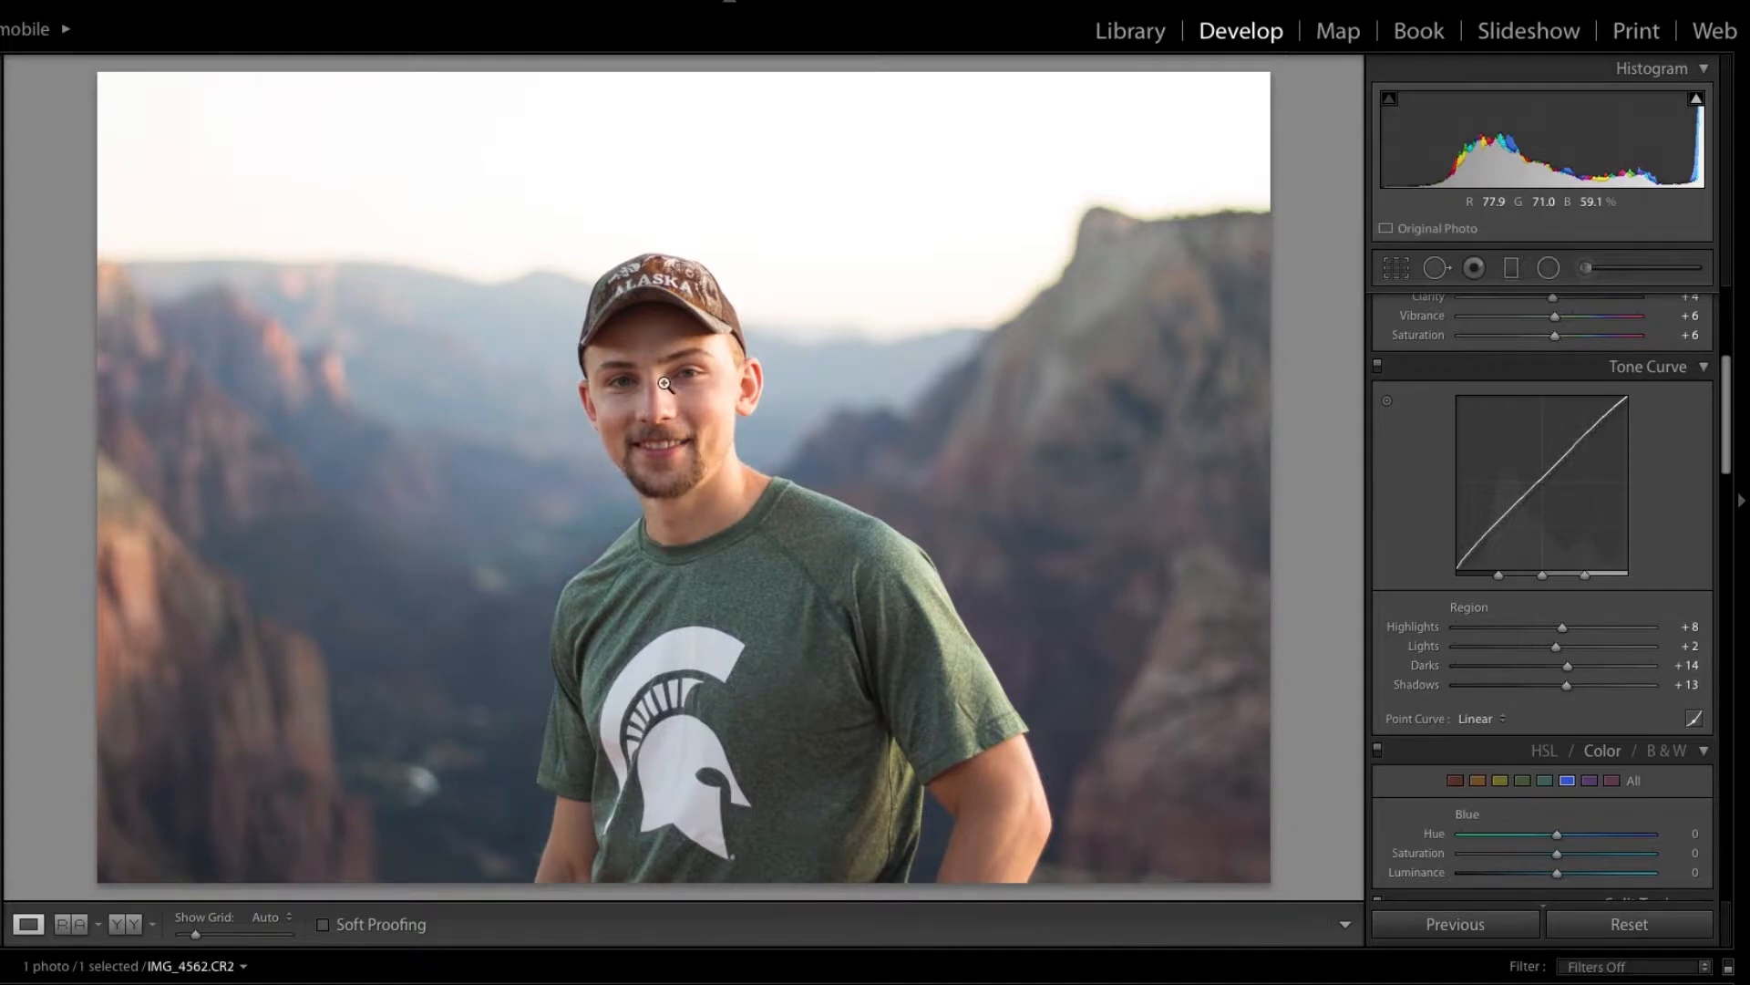
{"action": "left_click_drag", "start_coordinate": [1566, 689], "coordinate": [1562, 691]}
{"action": "left_click", "coordinate": [741, 418]}
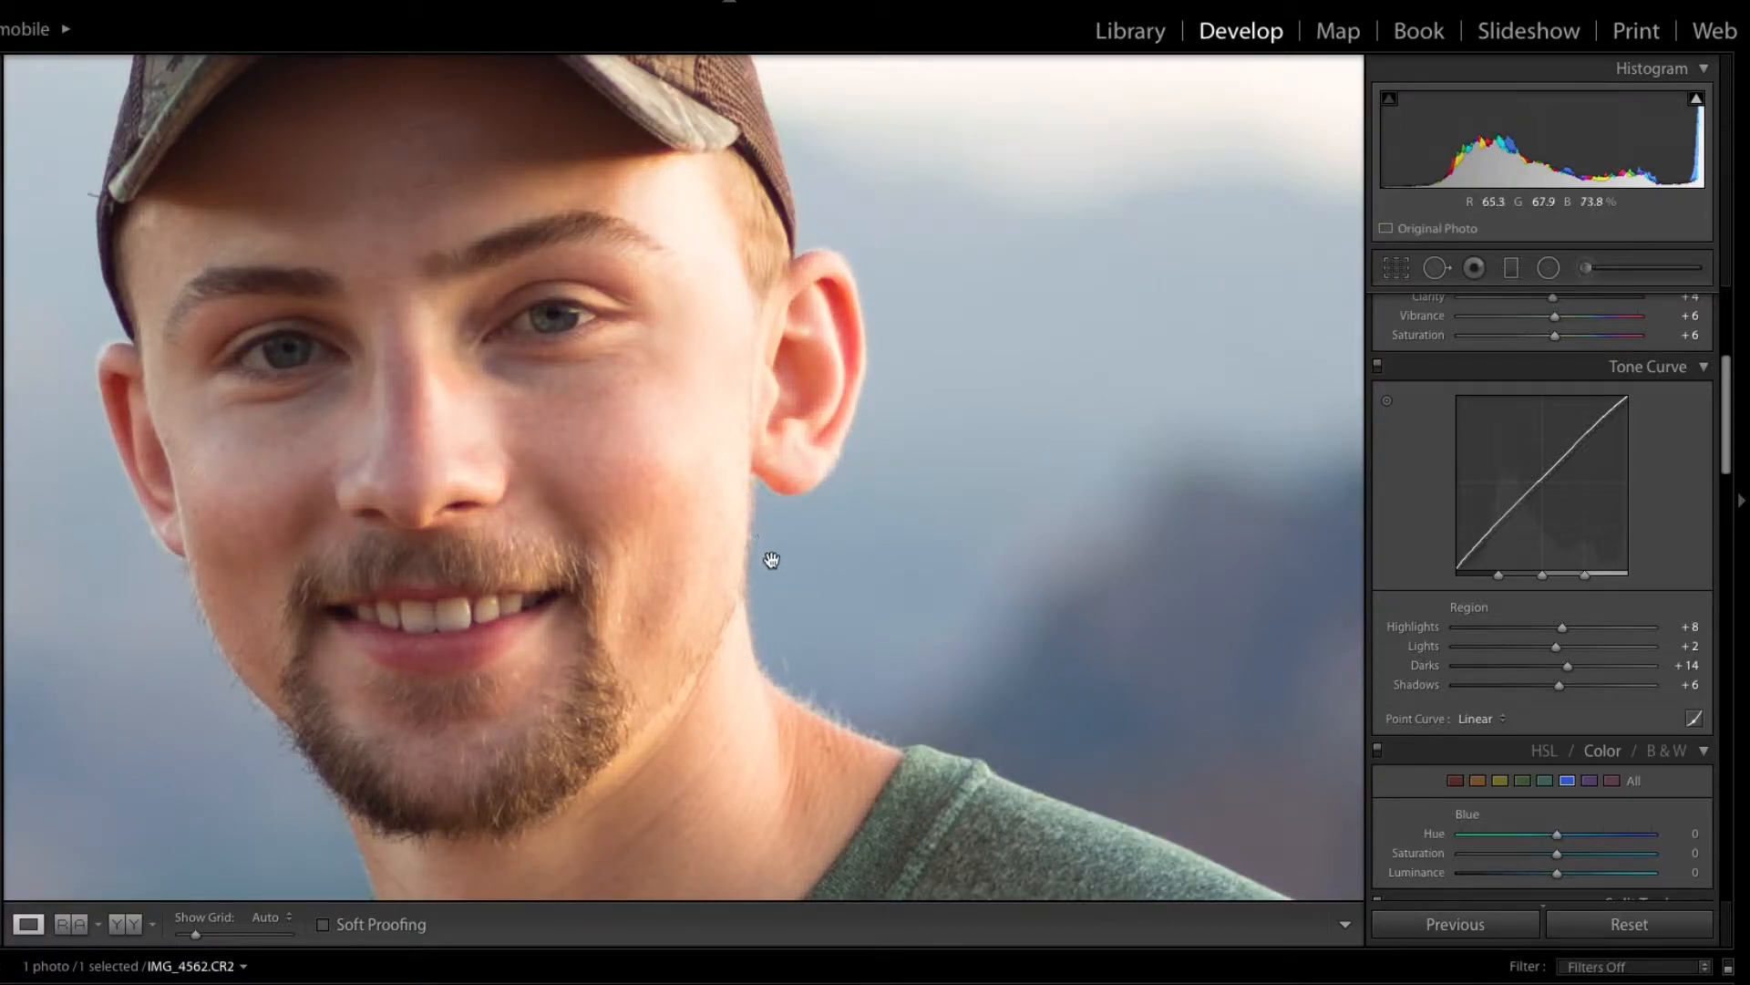
{"action": "scroll", "coordinate": [1521, 762], "scroll_direction": "down", "scroll_amount": 8}
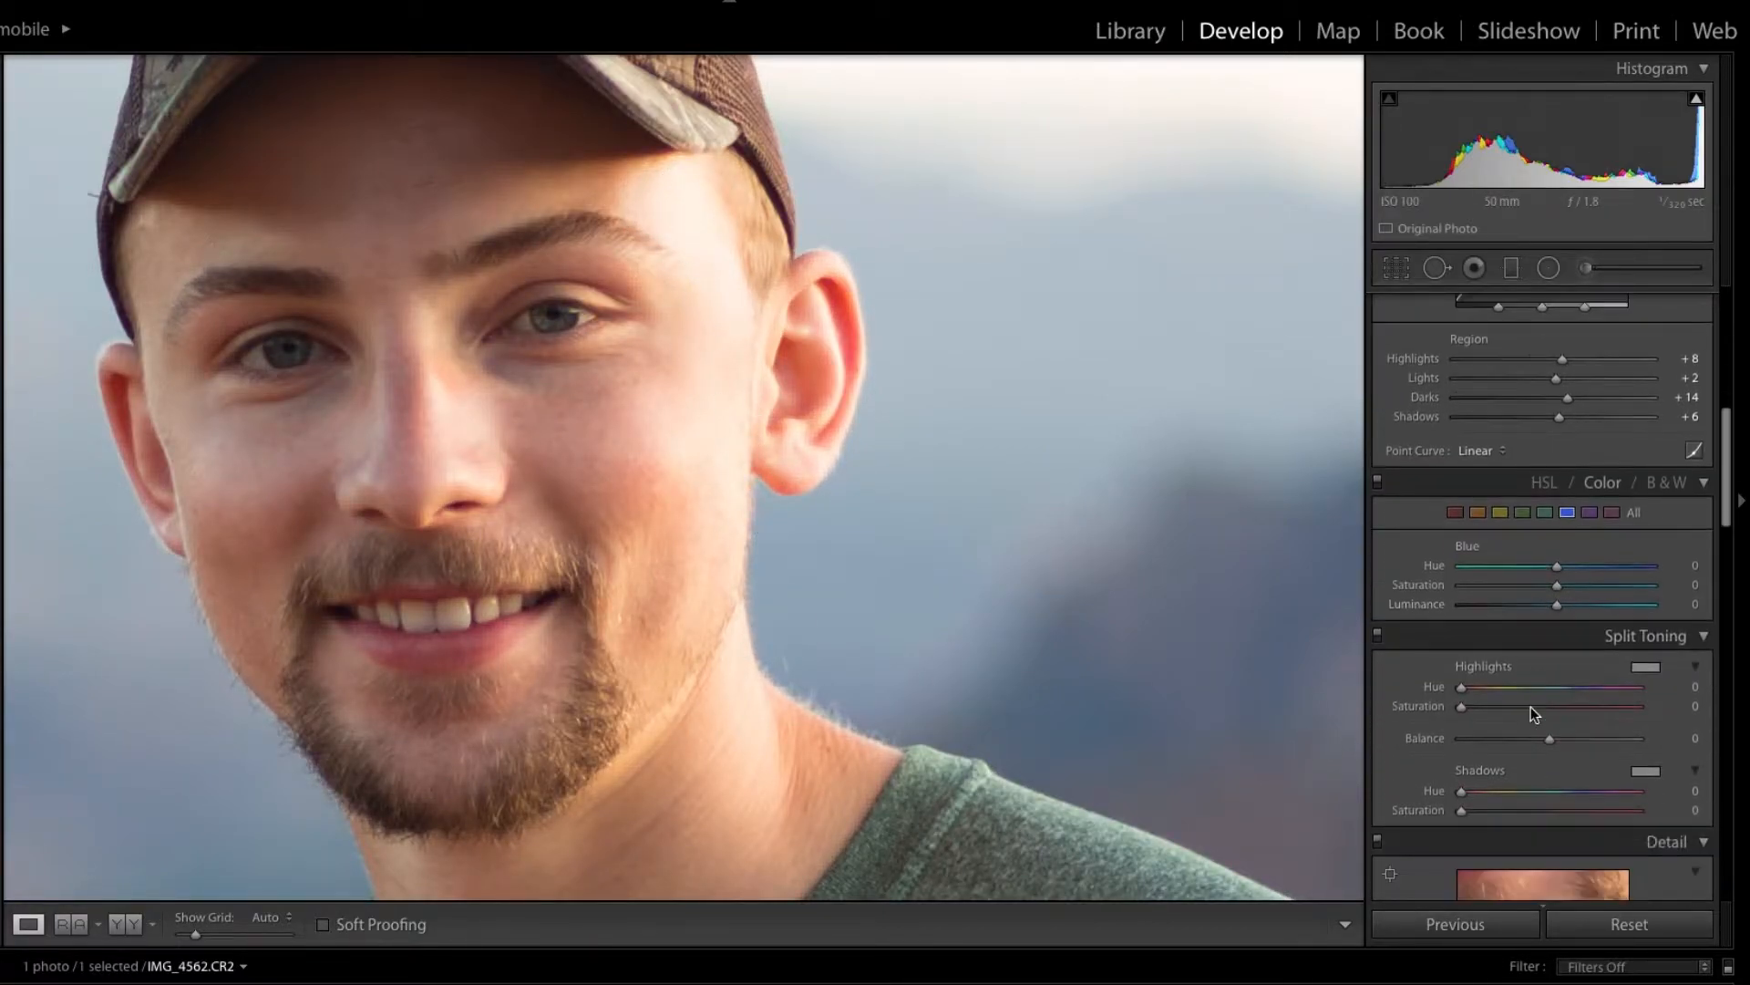
{"action": "left_click", "coordinate": [1196, 600]}
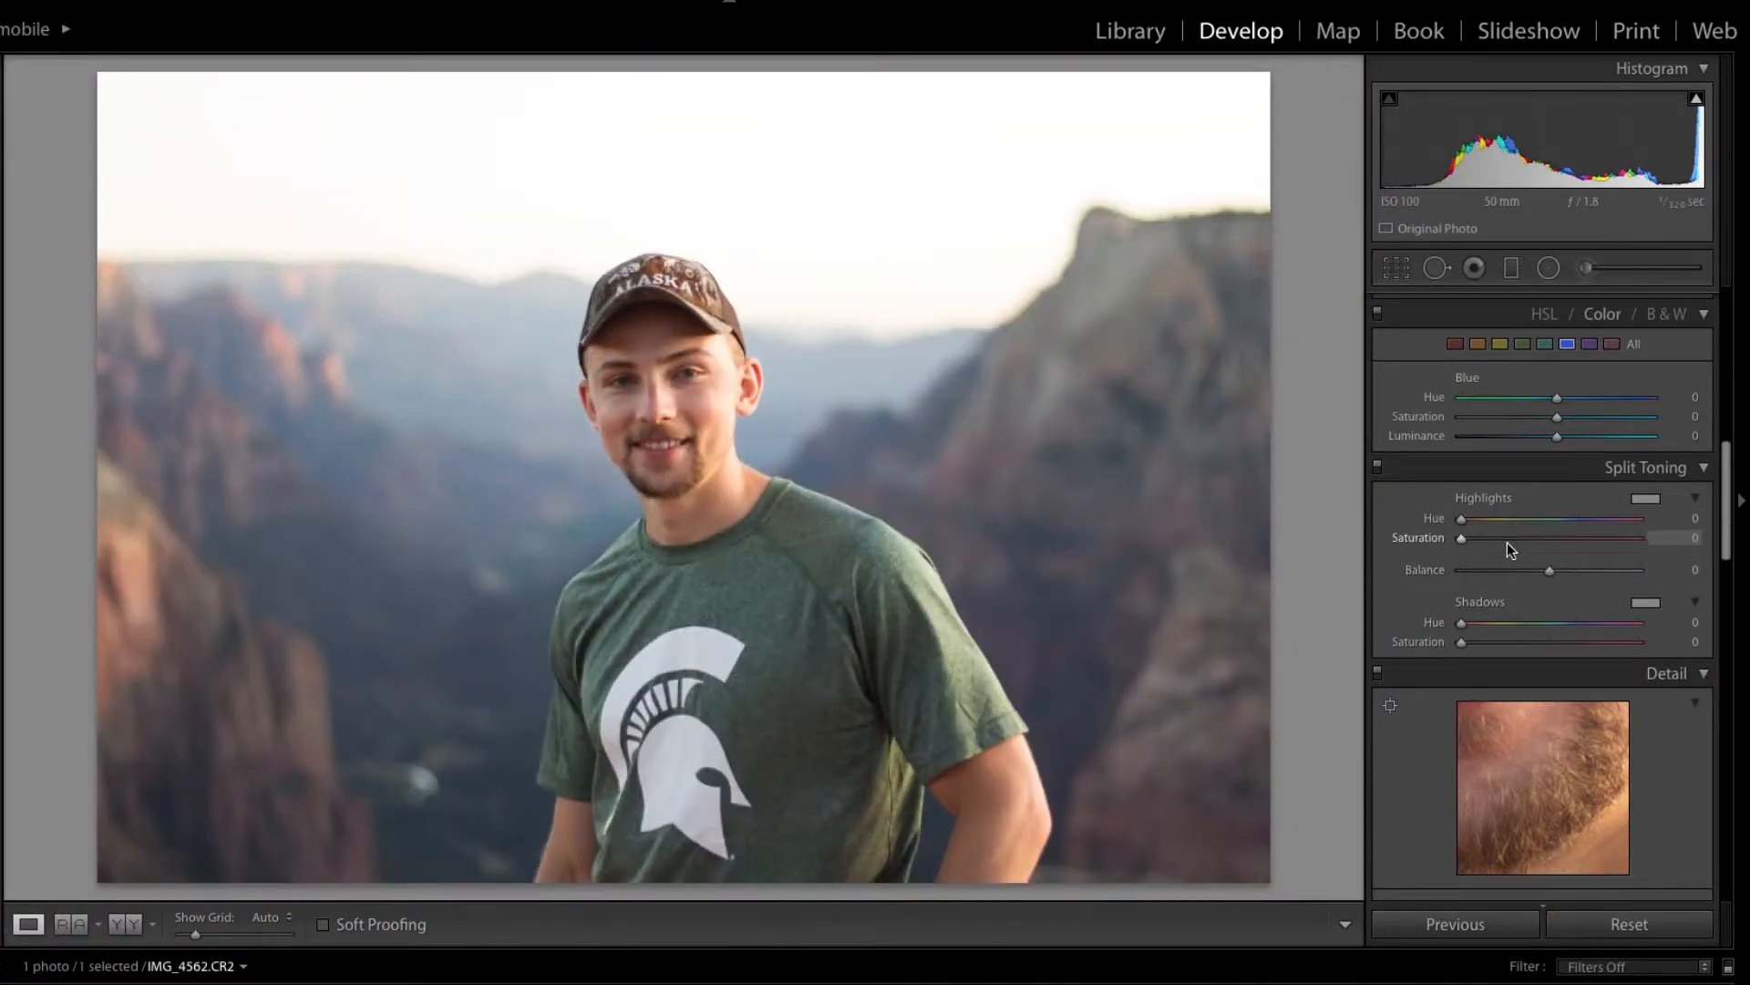
- Set the sharpening amount to 50 and inspect the detail on the face and shirt
{"action": "scroll", "coordinate": [1495, 515], "scroll_direction": "down", "scroll_amount": 3}
{"action": "scroll", "coordinate": [1504, 592], "scroll_direction": "down", "scroll_amount": 3}
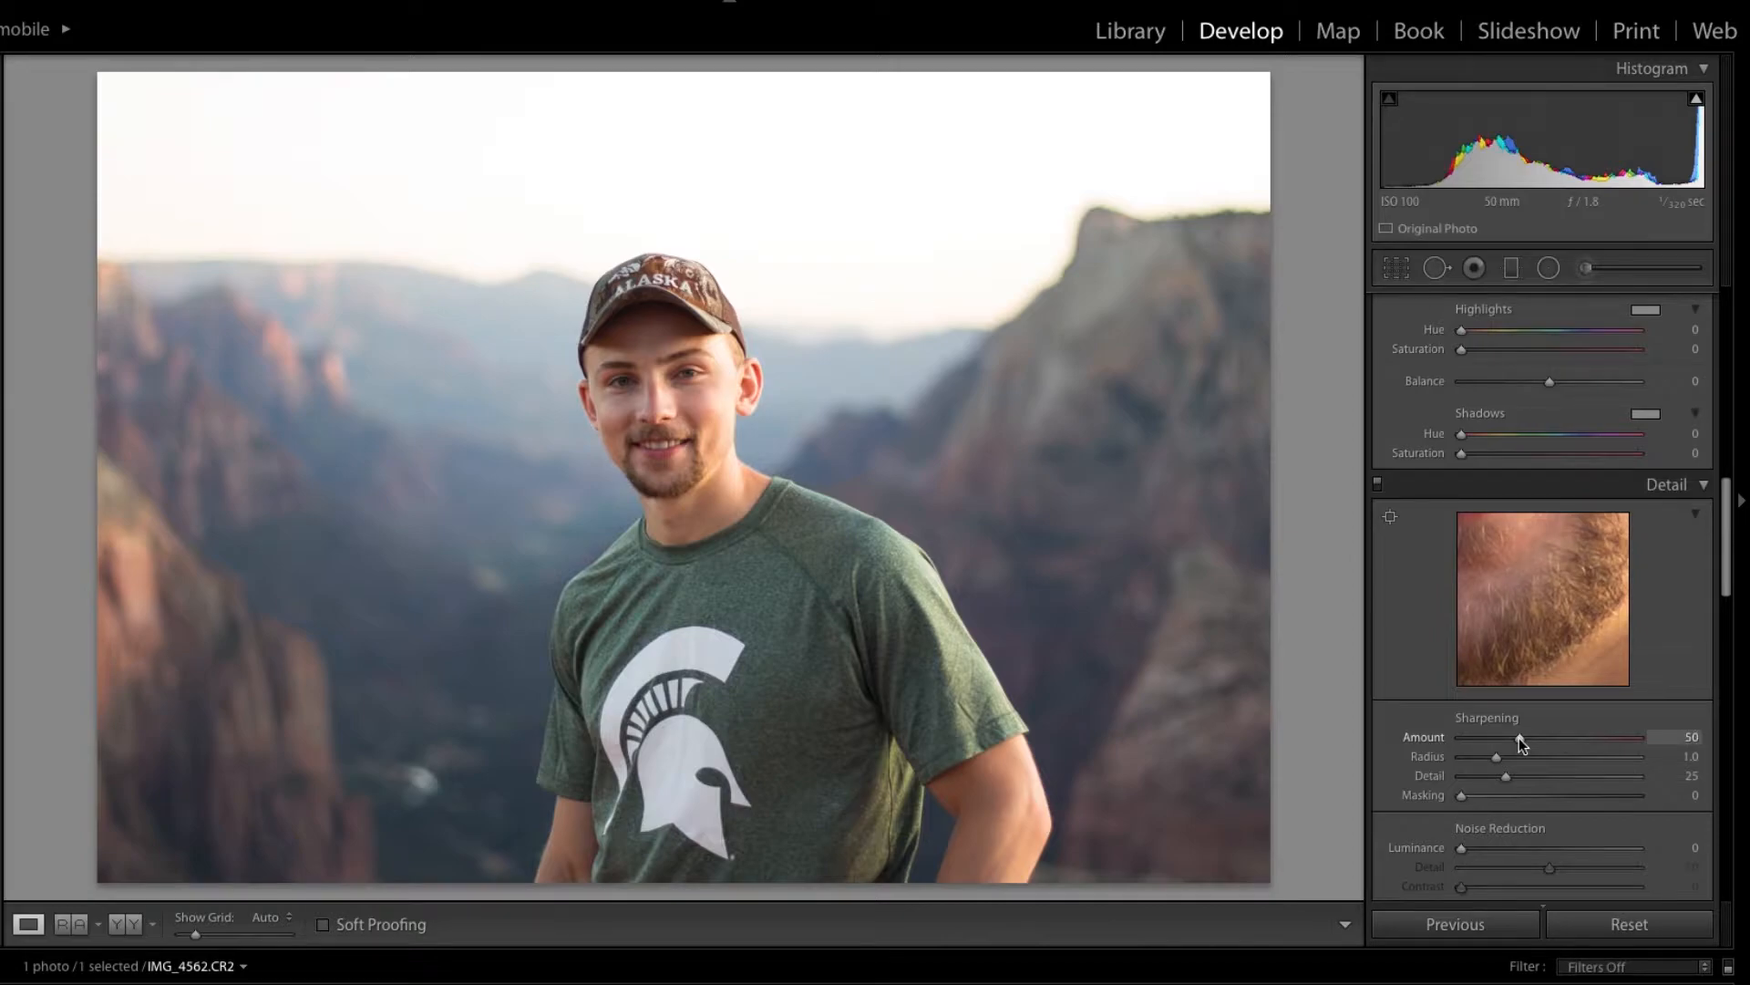
{"action": "left_click", "coordinate": [1519, 737]}
{"action": "left_click", "coordinate": [773, 463]}
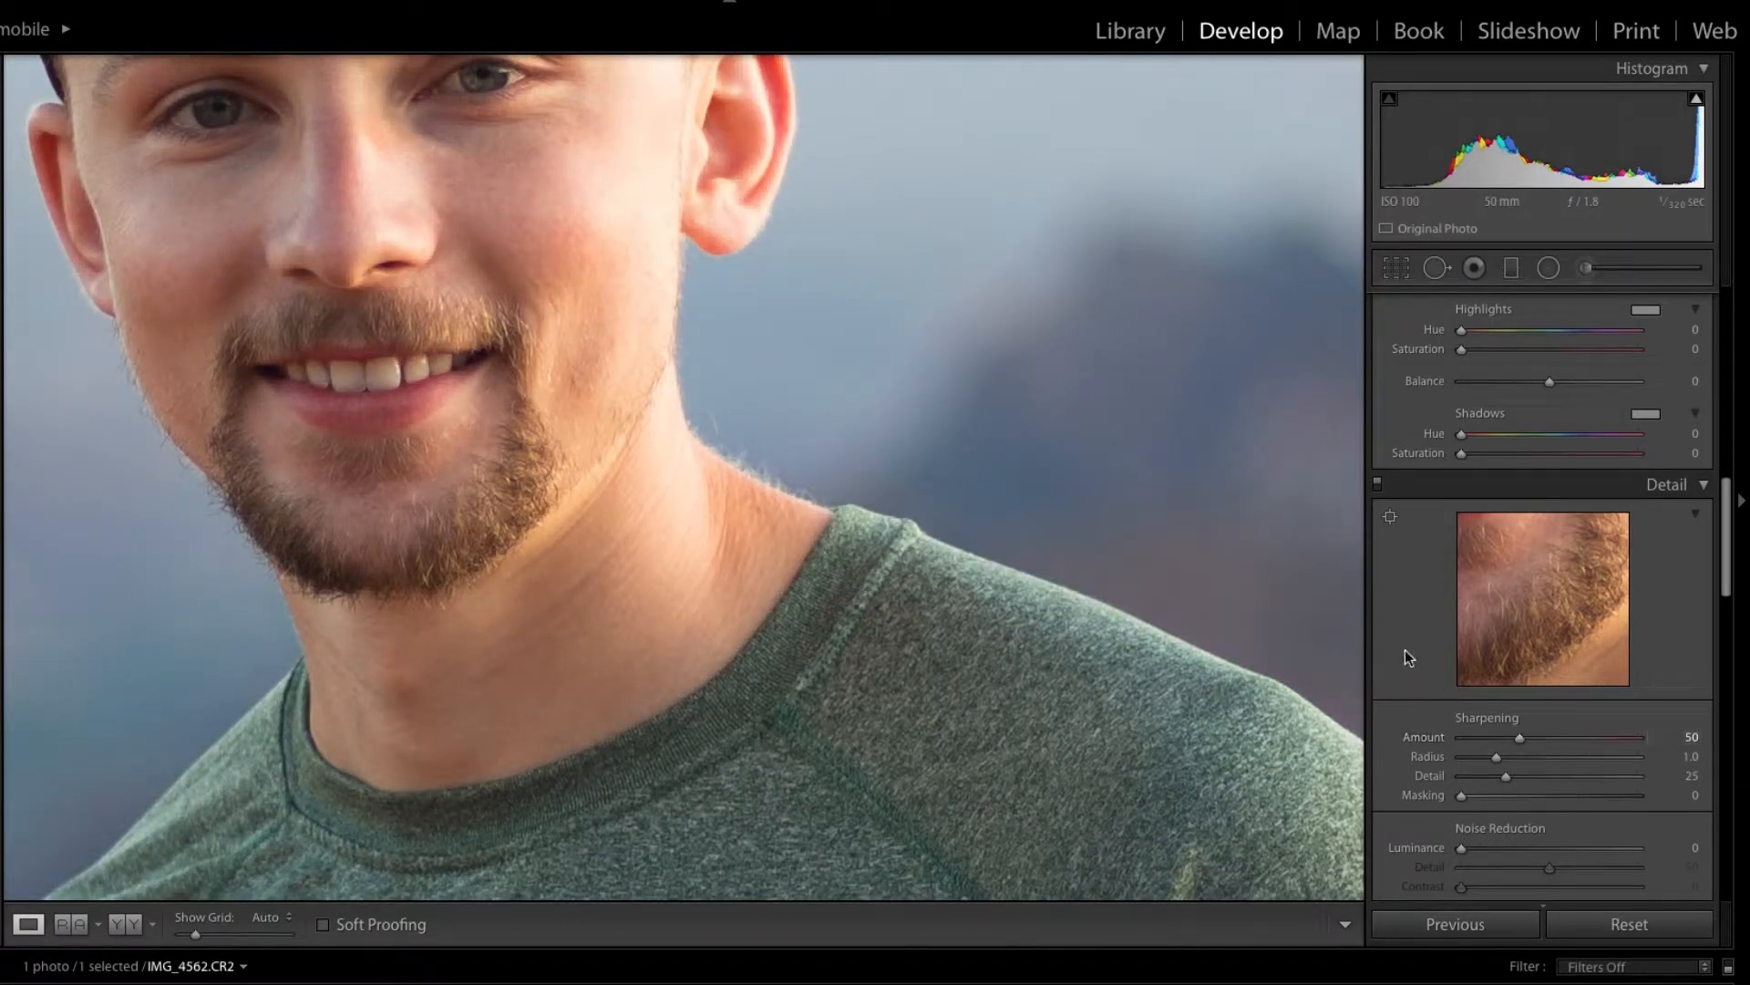
{"action": "left_click", "coordinate": [445, 362]}
- Try luminance noise reduction at 34 on the blurred background, and reduce it to 9
{"action": "scroll", "coordinate": [1496, 800], "scroll_direction": "down", "scroll_amount": 4}
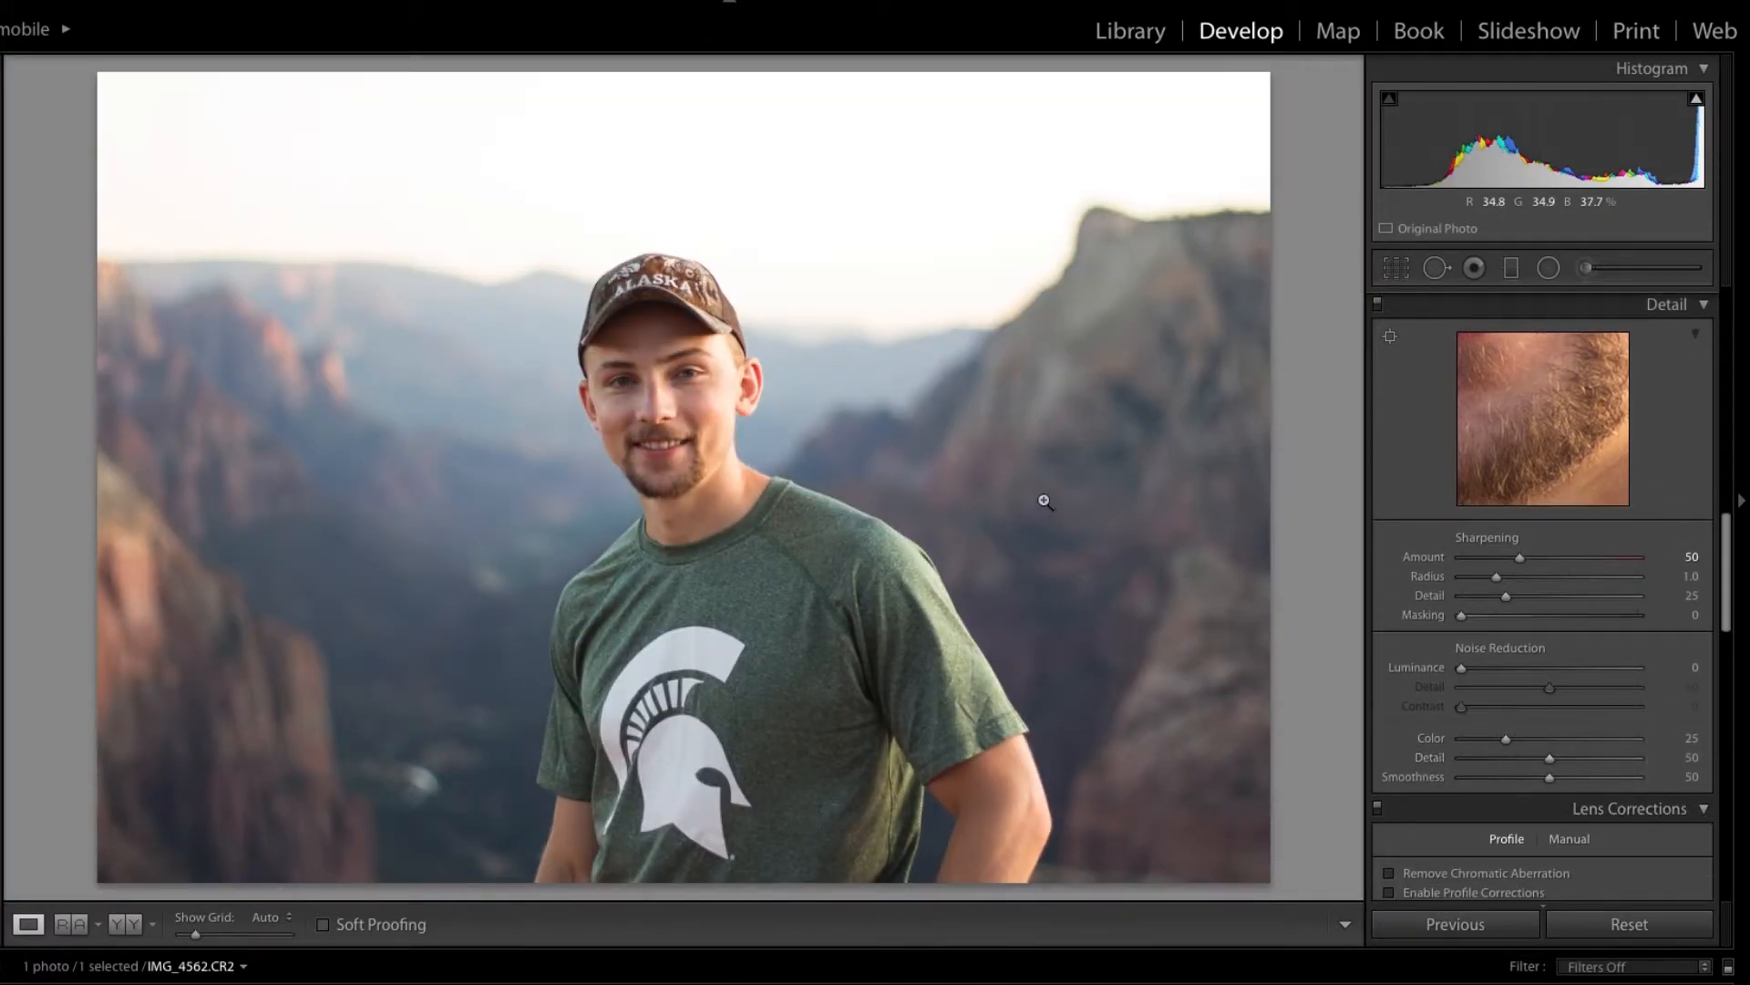
{"action": "left_click", "coordinate": [943, 465]}
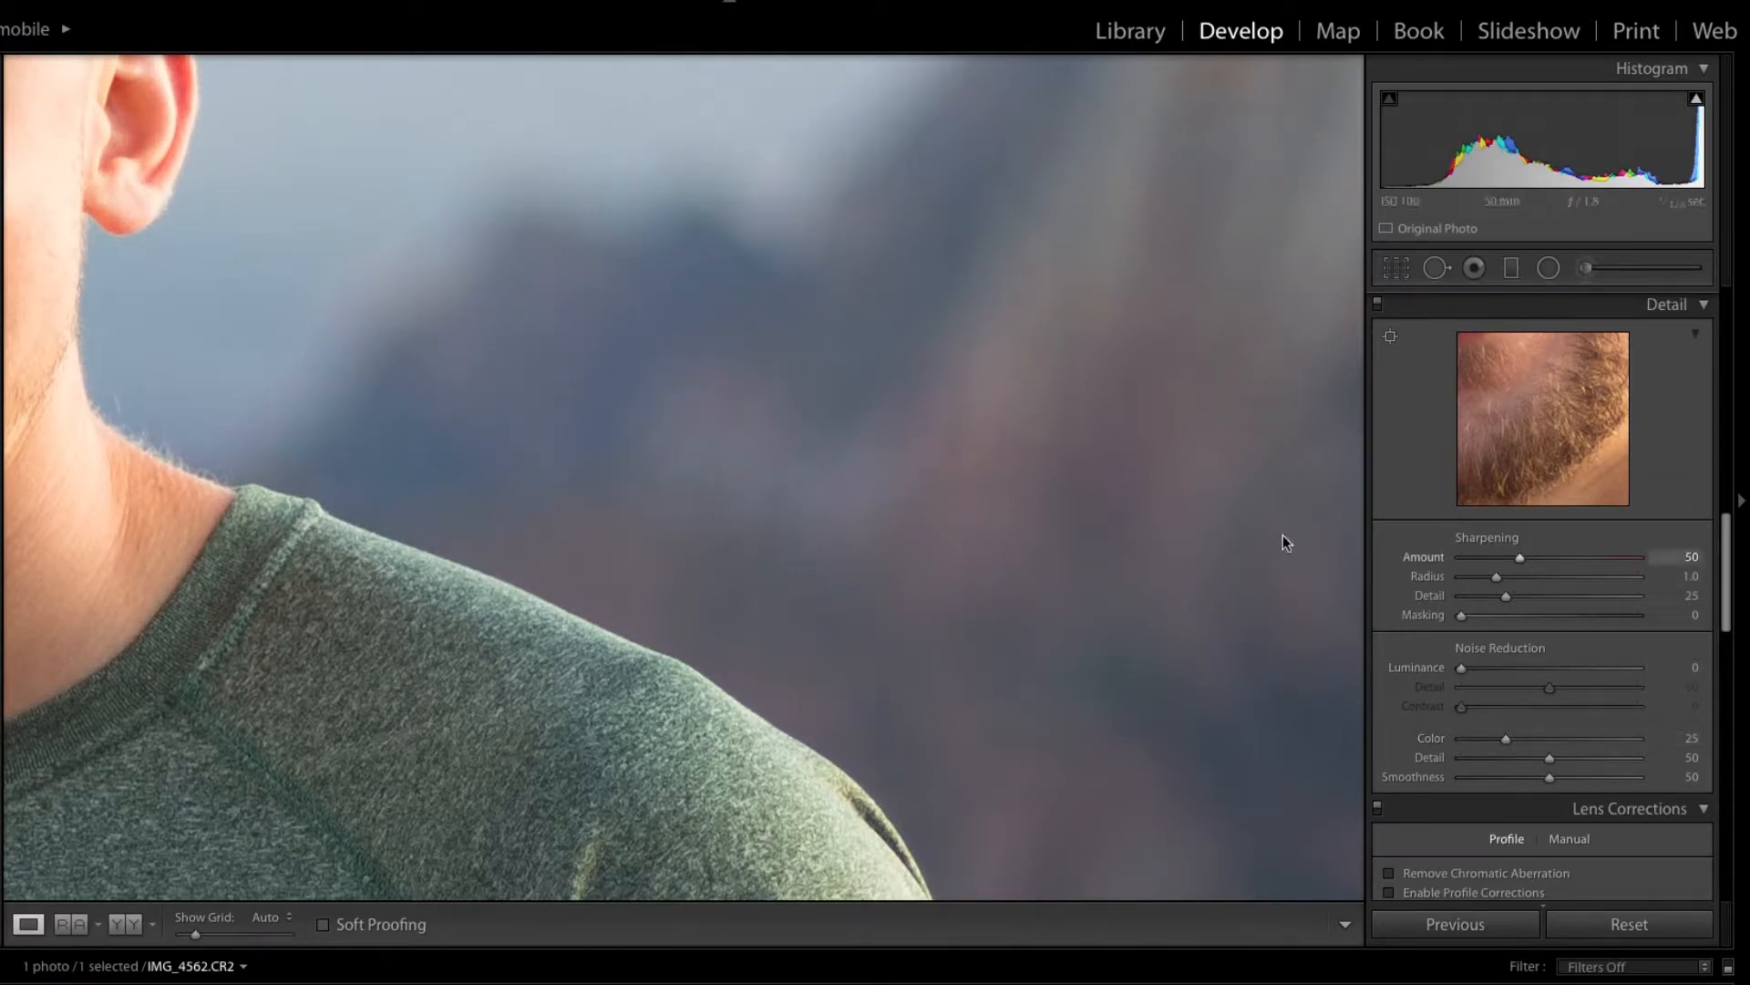
{"action": "left_click", "coordinate": [1521, 669]}
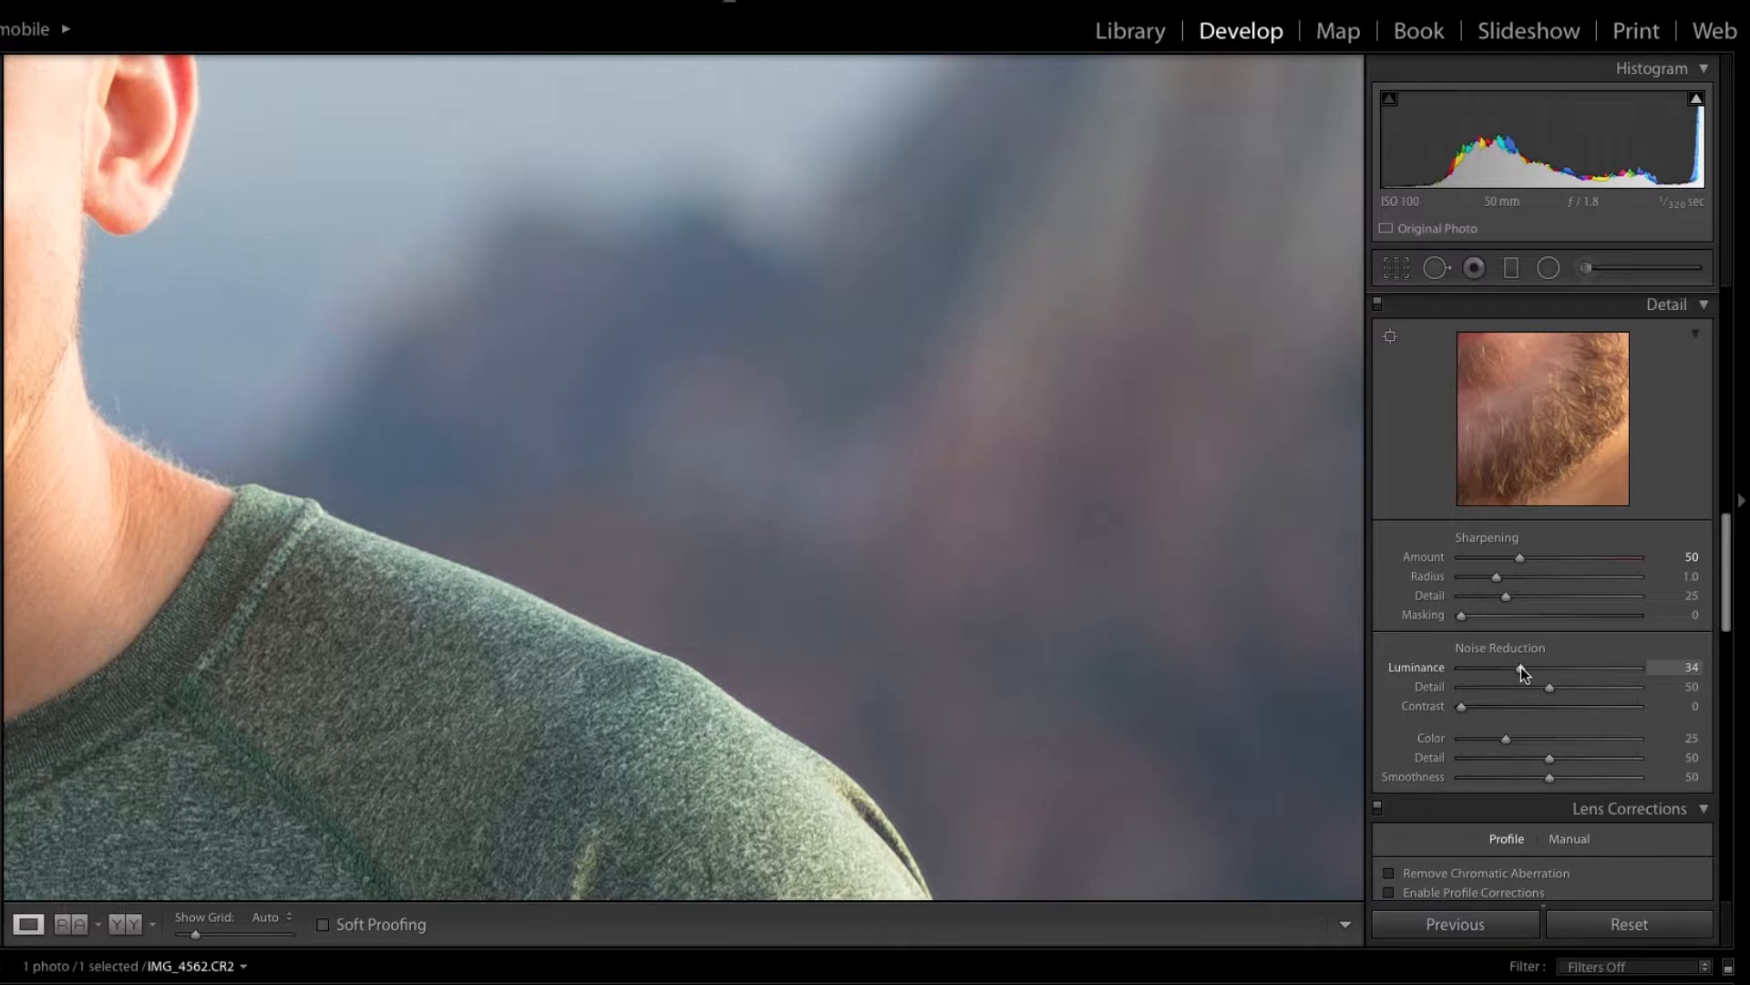
{"action": "left_click", "coordinate": [578, 378]}
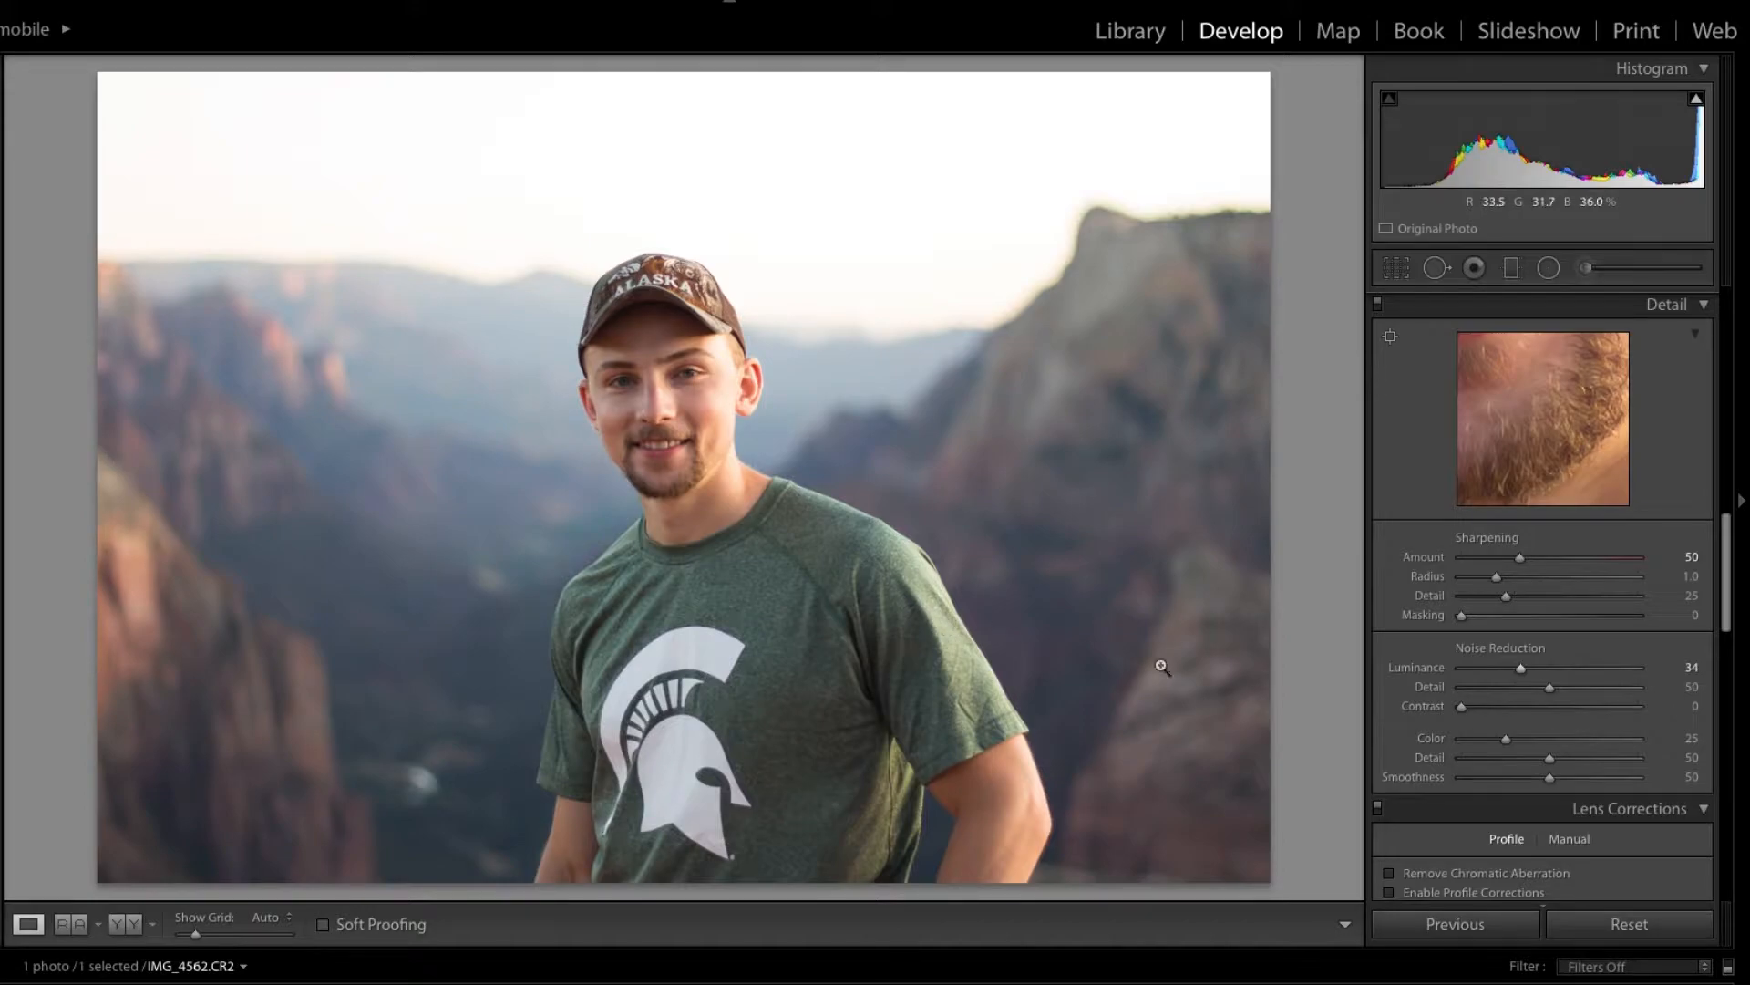
{"action": "left_click_drag", "start_coordinate": [1521, 671], "coordinate": [1477, 671]}
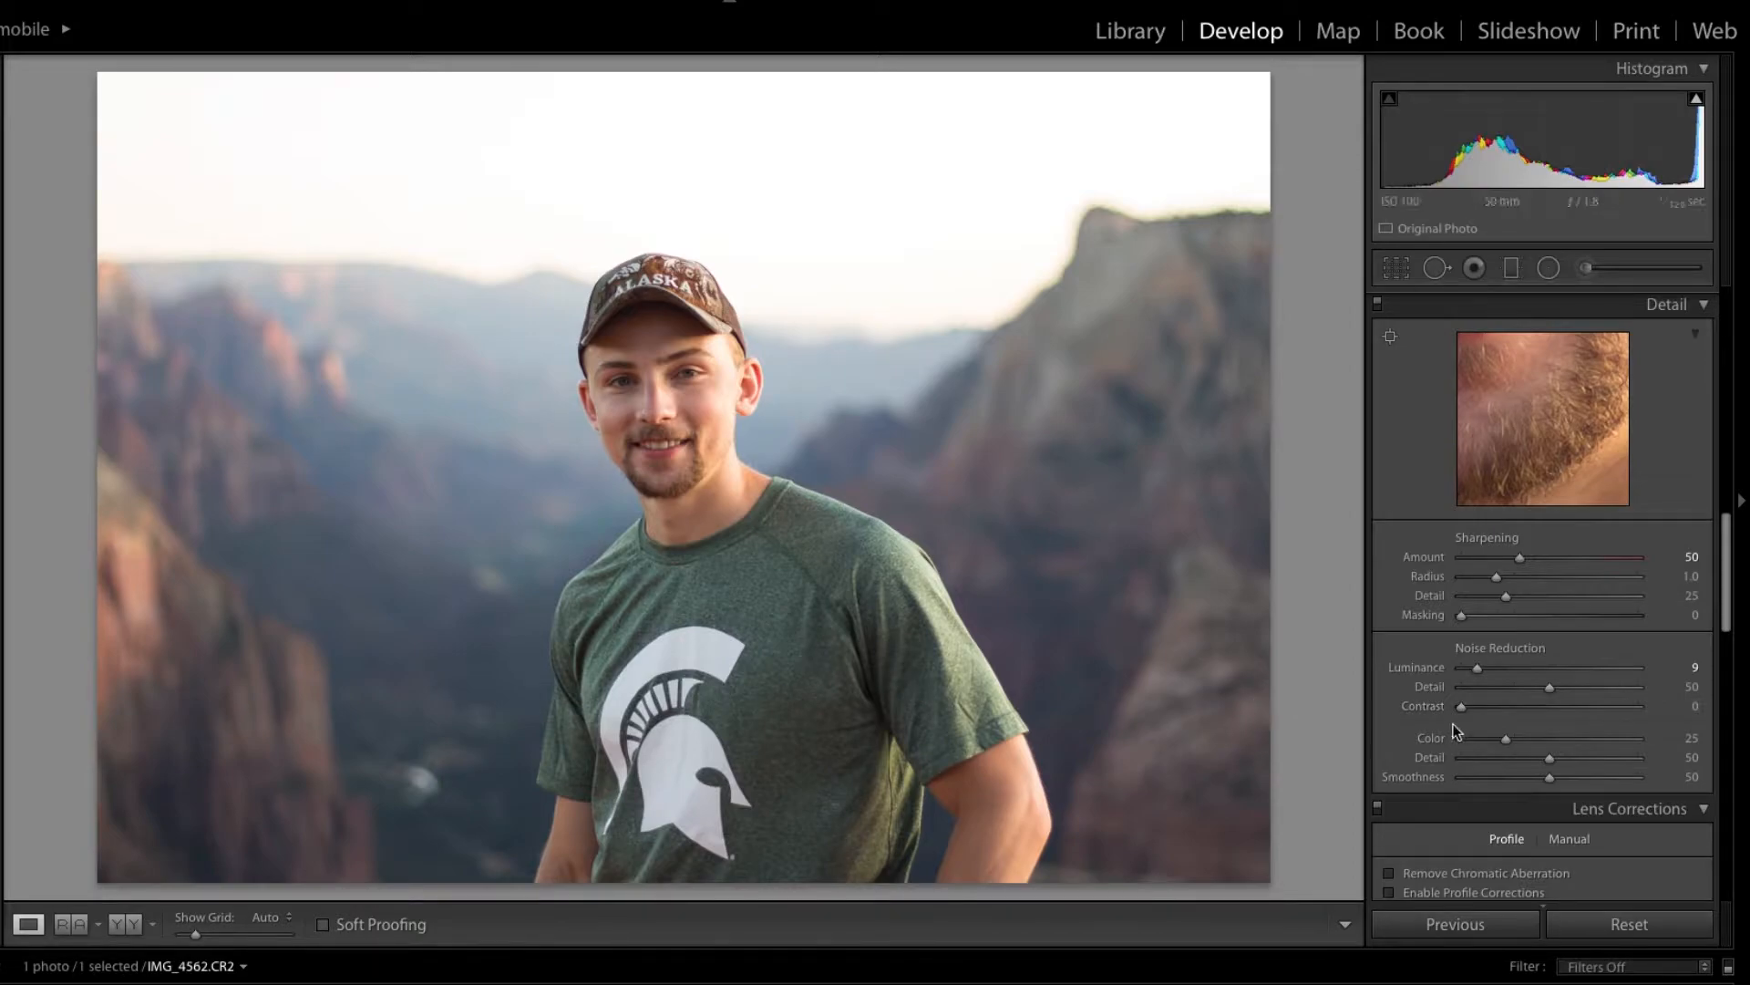
- Switch the lens profile corrections on and off repeatedly to compare their effect, leaving them disabled
{"action": "scroll", "coordinate": [1474, 726], "scroll_direction": "down", "scroll_amount": 3}
{"action": "left_click", "coordinate": [1468, 706]}
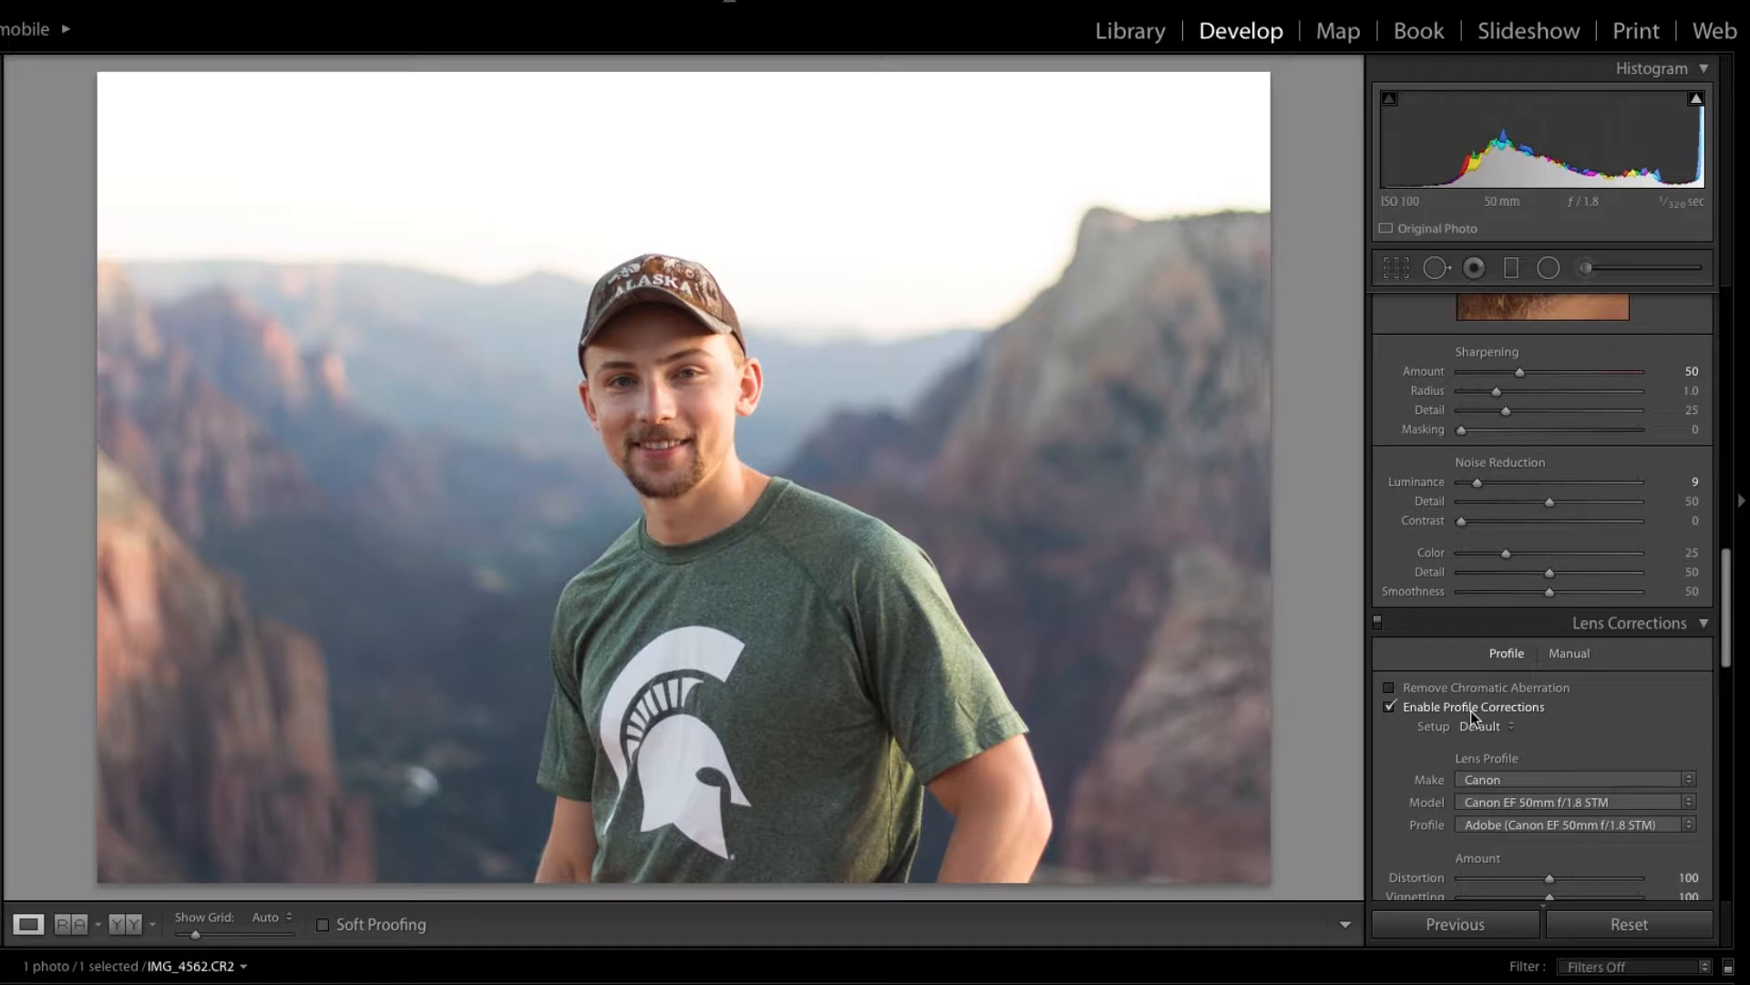
{"action": "left_click", "coordinate": [1436, 713]}
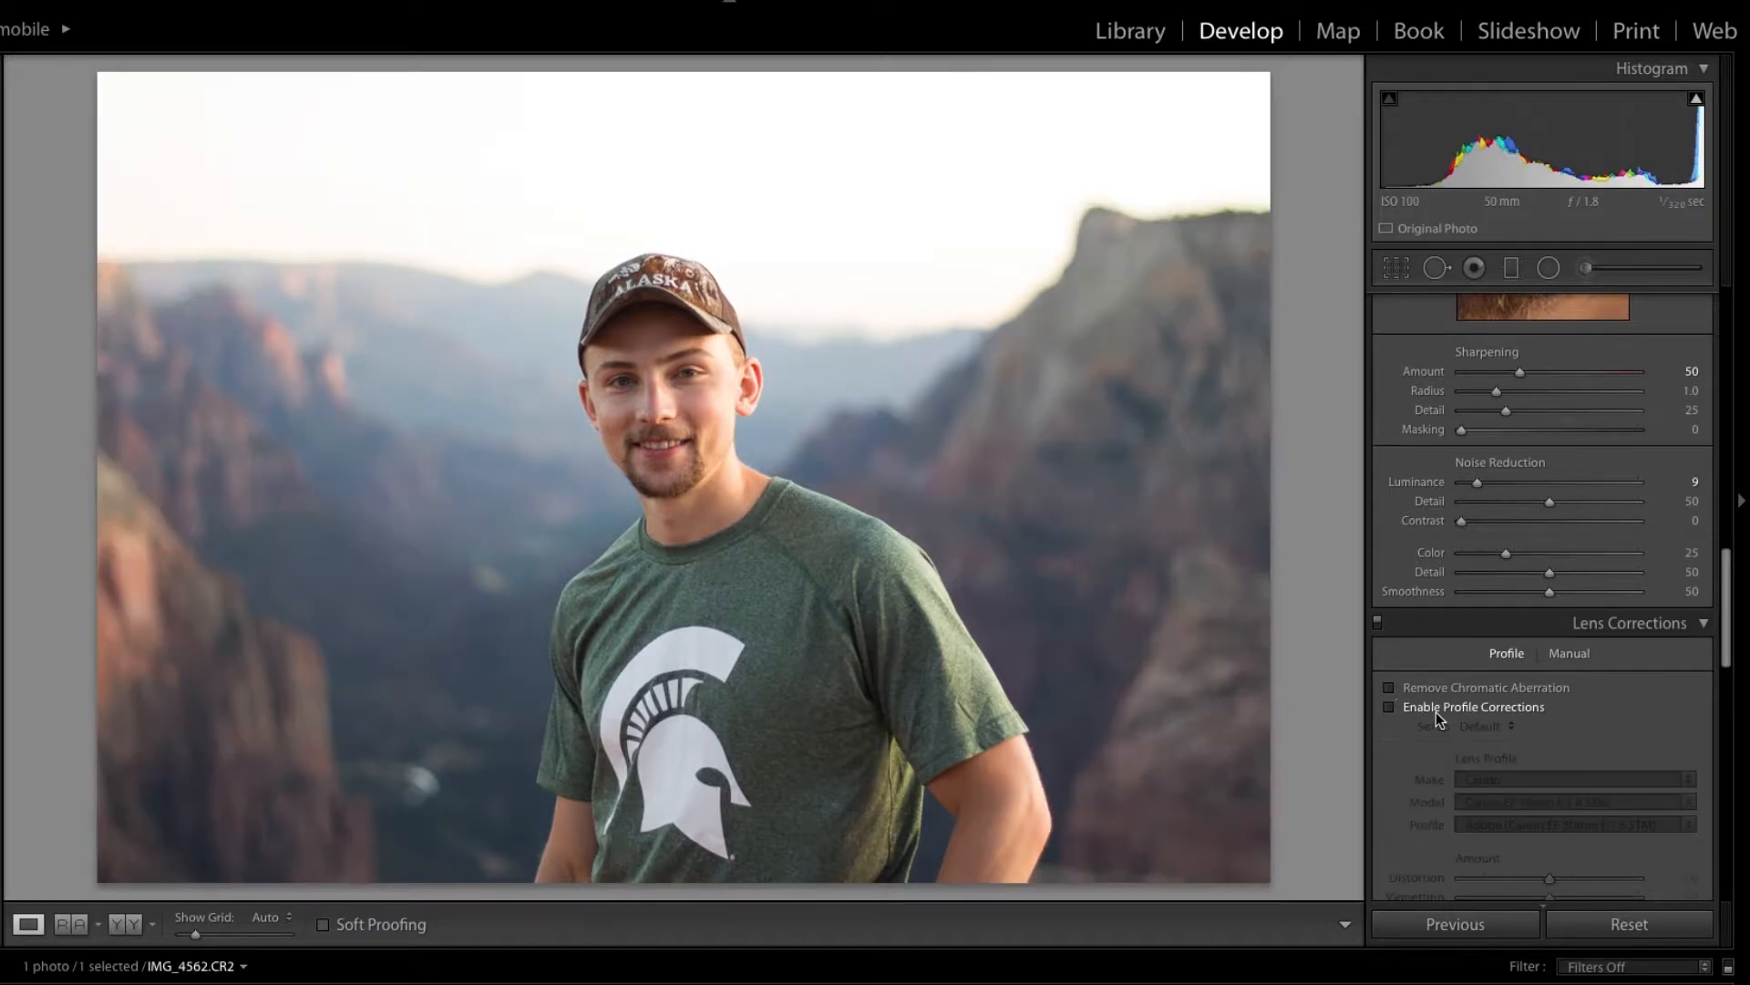
{"action": "left_click", "coordinate": [1436, 713]}
{"action": "left_click", "coordinate": [1435, 713]}
{"action": "left_click", "coordinate": [1436, 711]}
{"action": "left_click", "coordinate": [1436, 711]}
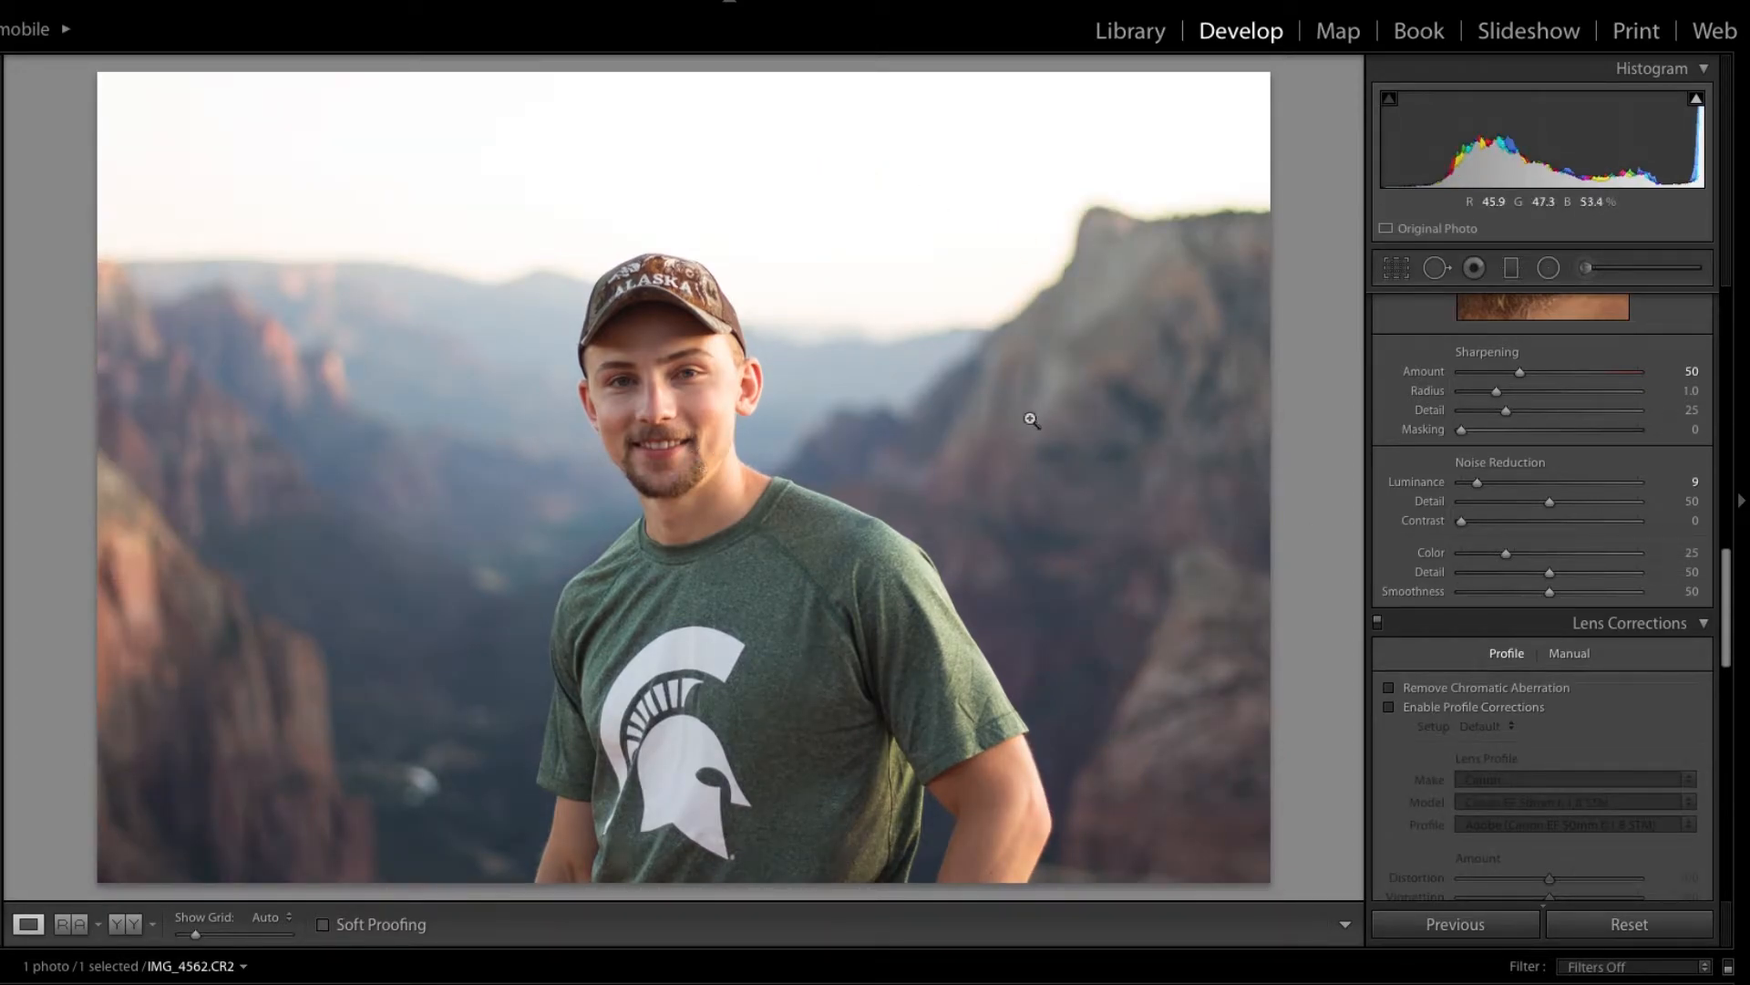
- Set the Dehaze amount to +10 in the photo's effects
{"action": "scroll", "coordinate": [1495, 775], "scroll_direction": "down", "scroll_amount": 3}
{"action": "scroll", "coordinate": [1495, 775], "scroll_direction": "down", "scroll_amount": 10}
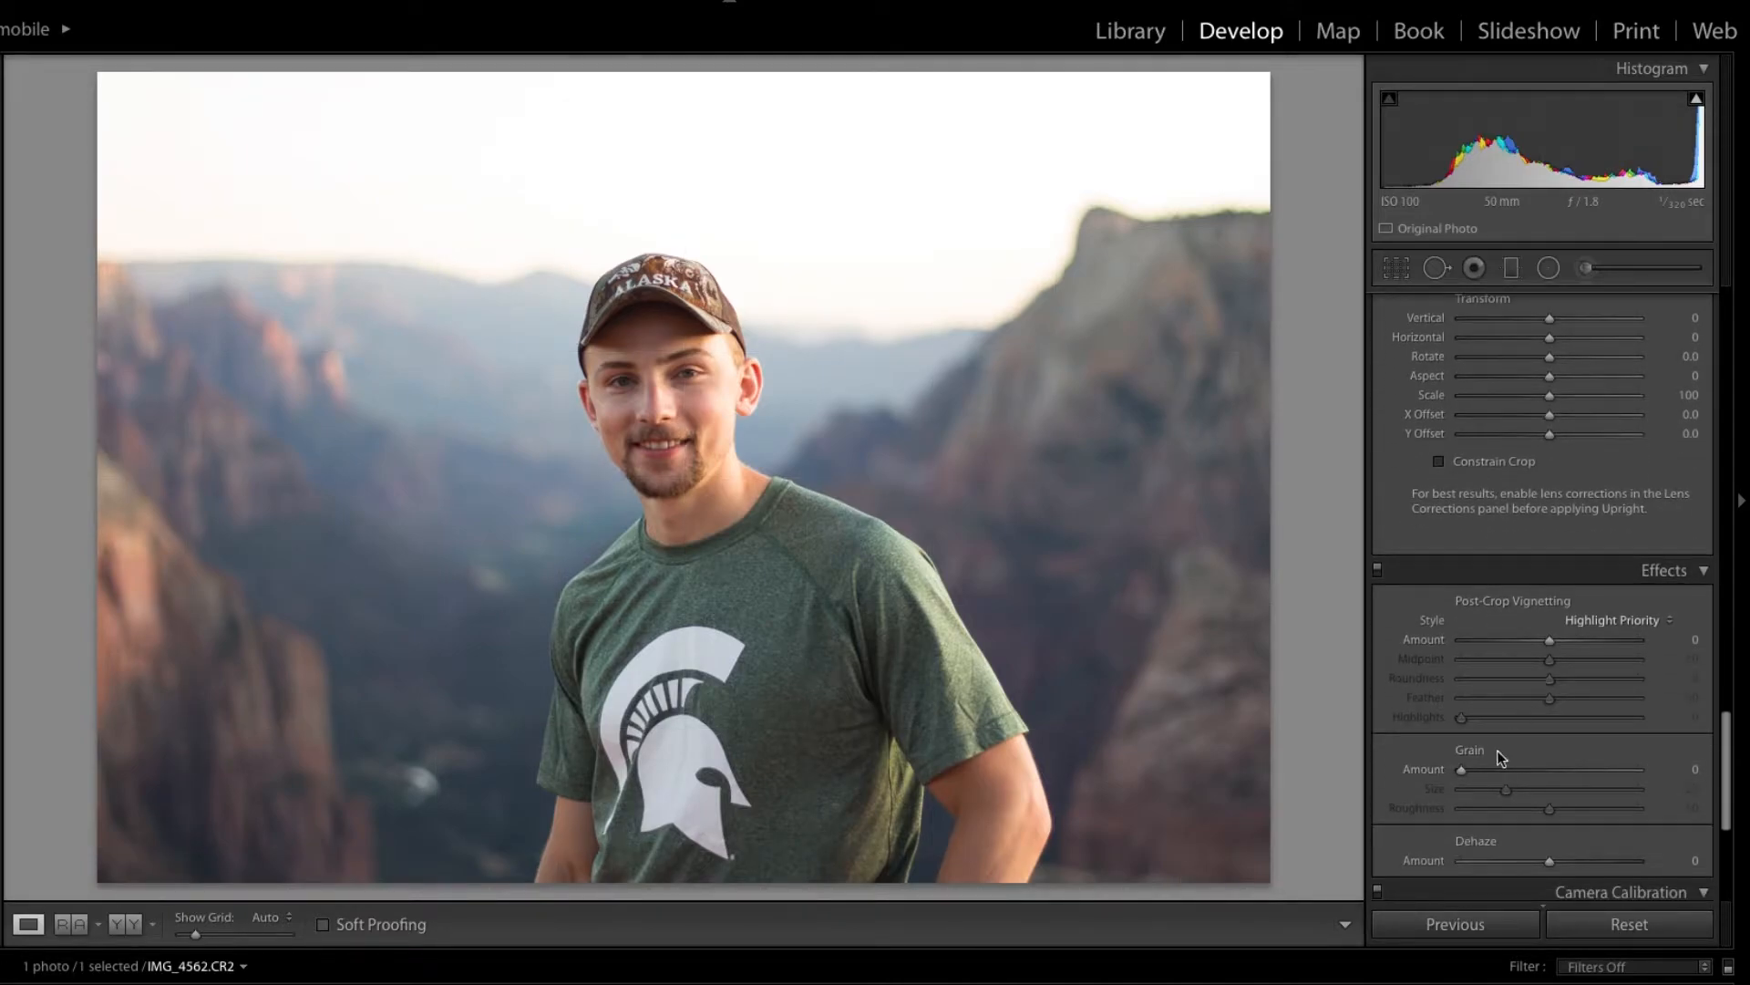
{"action": "scroll", "coordinate": [1498, 748], "scroll_direction": "down", "scroll_amount": 2}
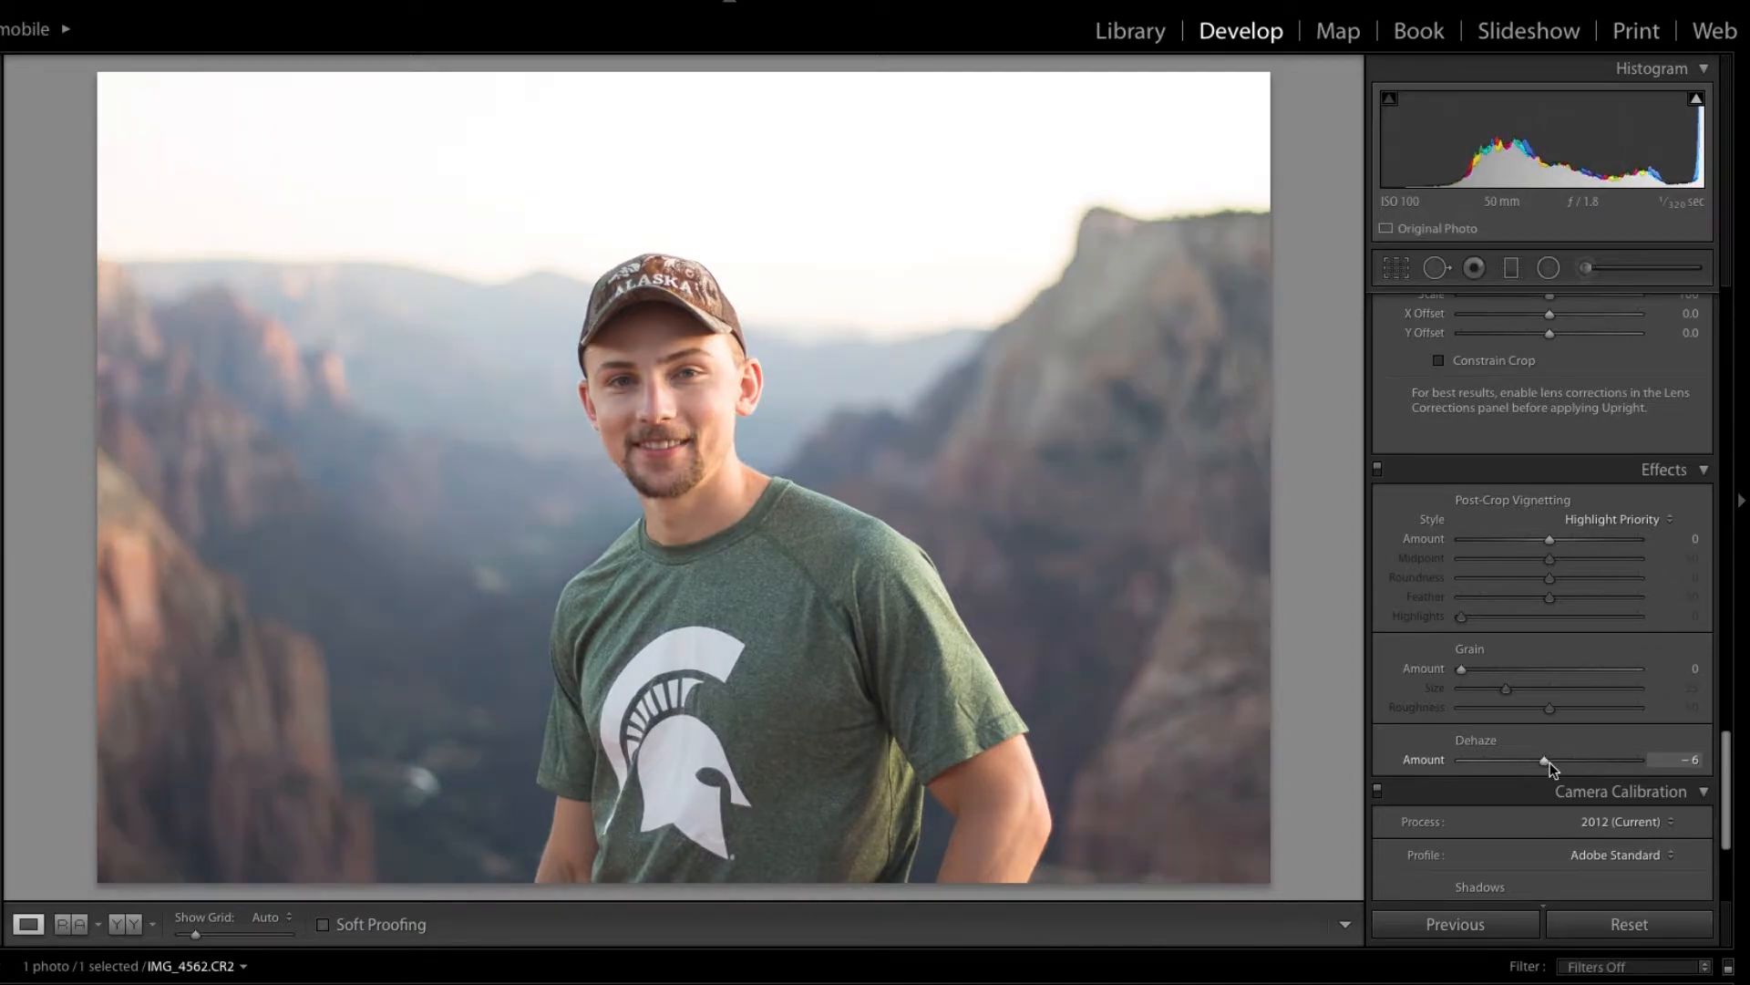
{"action": "left_click_drag", "start_coordinate": [1550, 762], "coordinate": [1567, 761]}
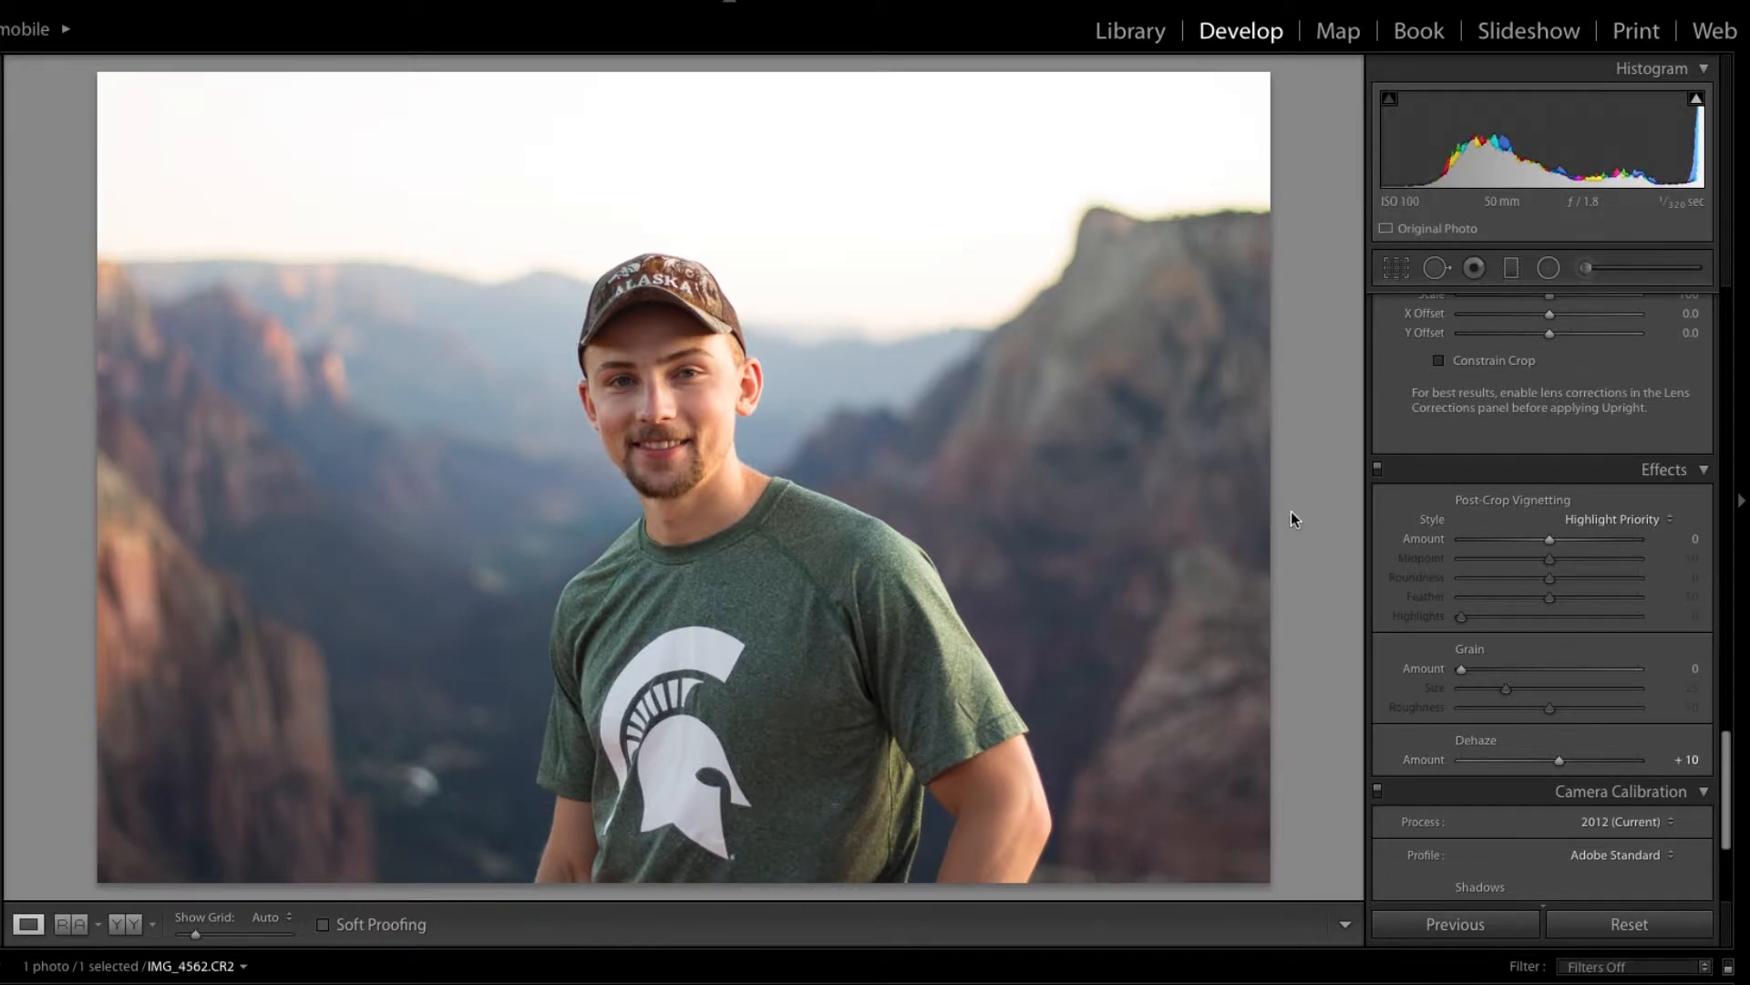
- Start a new adjustment brush mask with Exposure at -0.20, with the man's face in close-up
{"action": "scroll", "coordinate": [1459, 617], "scroll_direction": "up", "scroll_amount": 10}
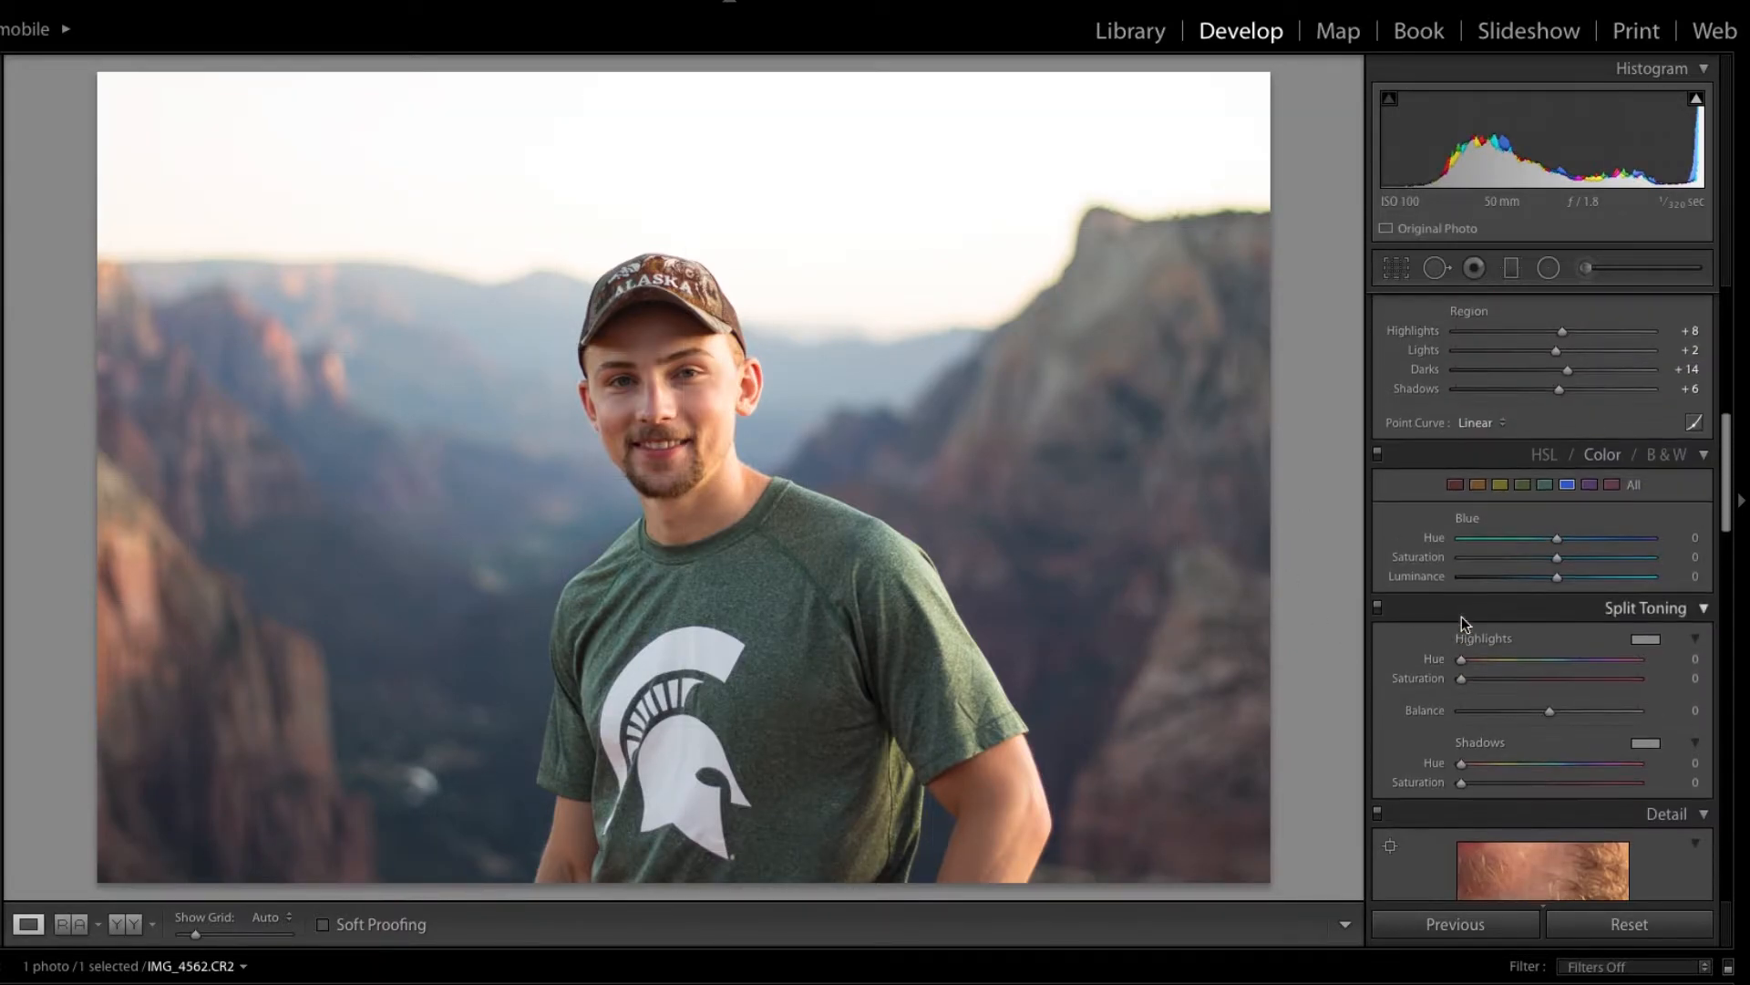
{"action": "scroll", "coordinate": [1462, 618], "scroll_direction": "up", "scroll_amount": 6}
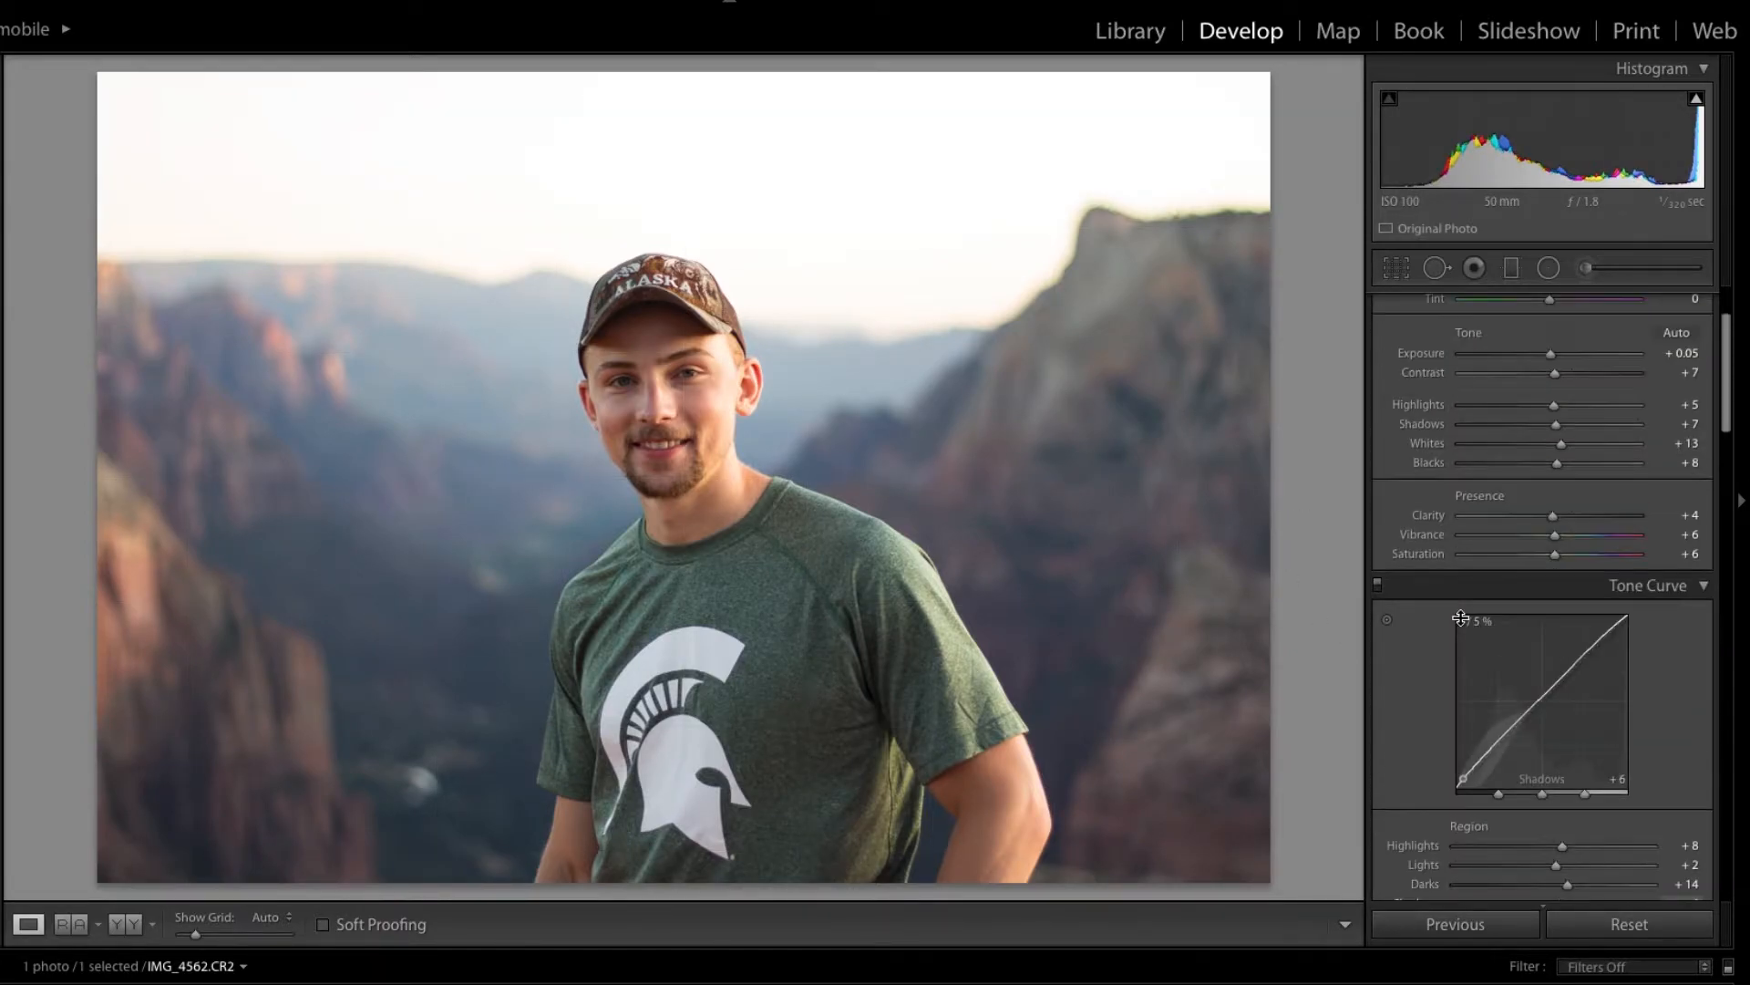
{"action": "left_click", "coordinate": [1591, 267]}
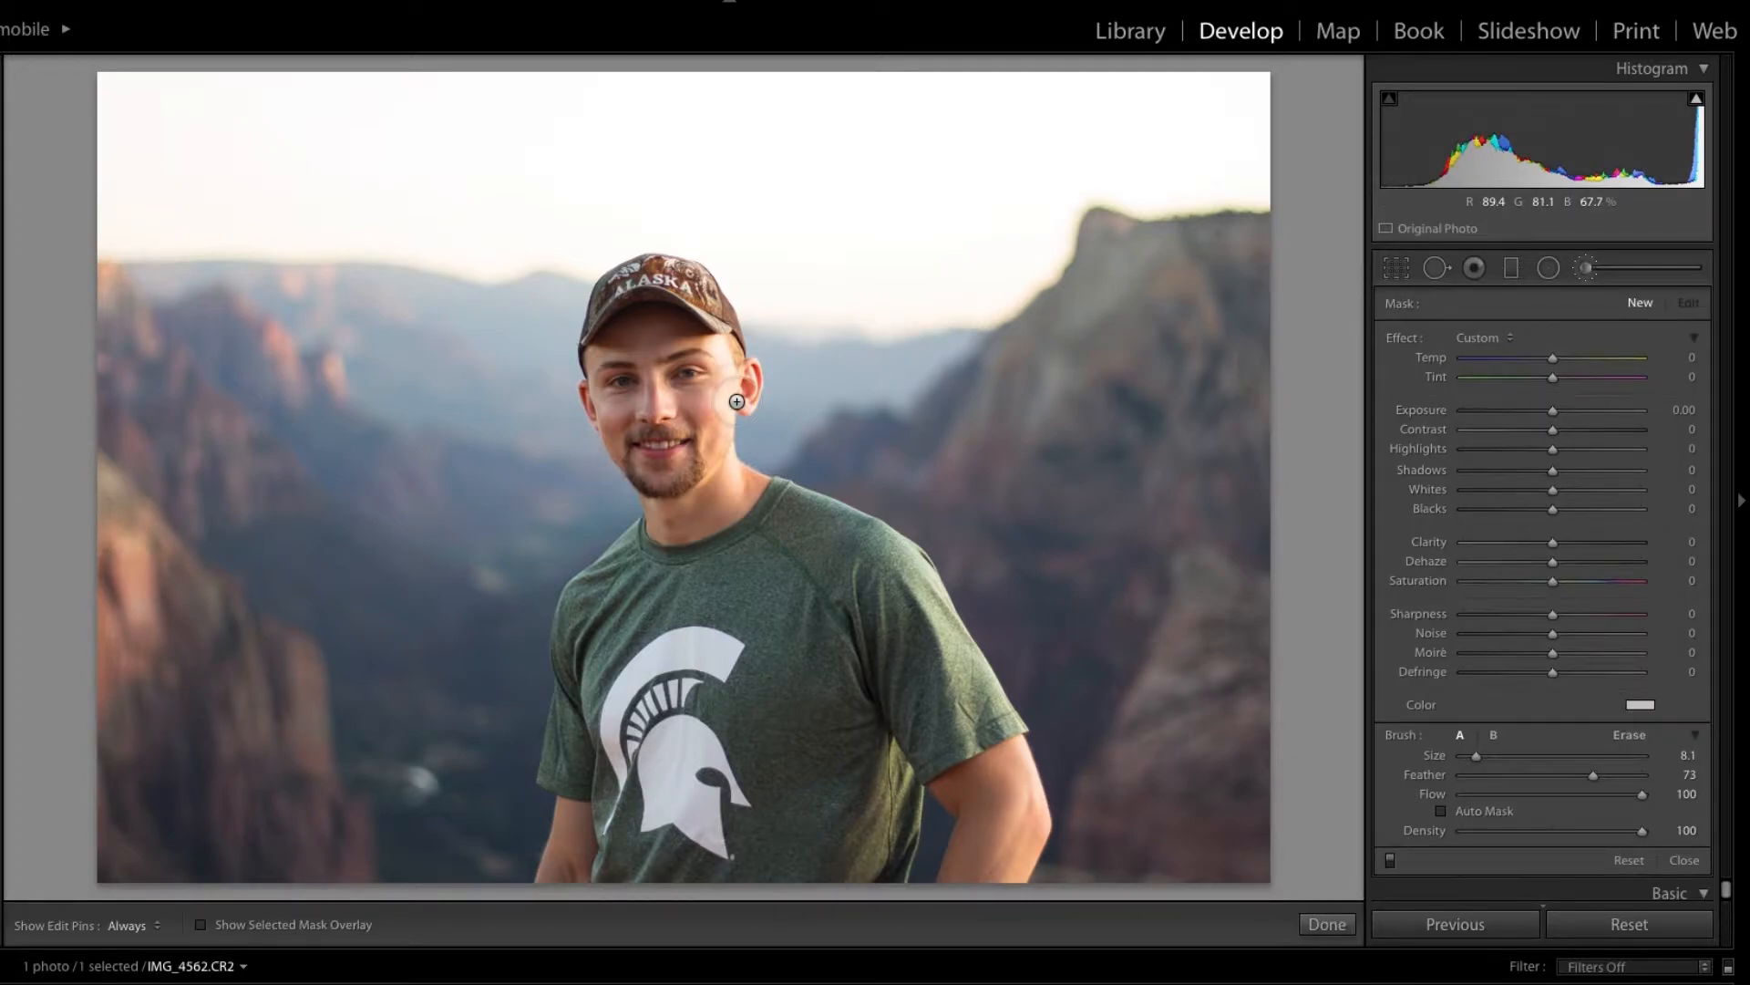
{"action": "key", "text": "ctrl+="}
{"action": "key", "text": "ctrl+="}
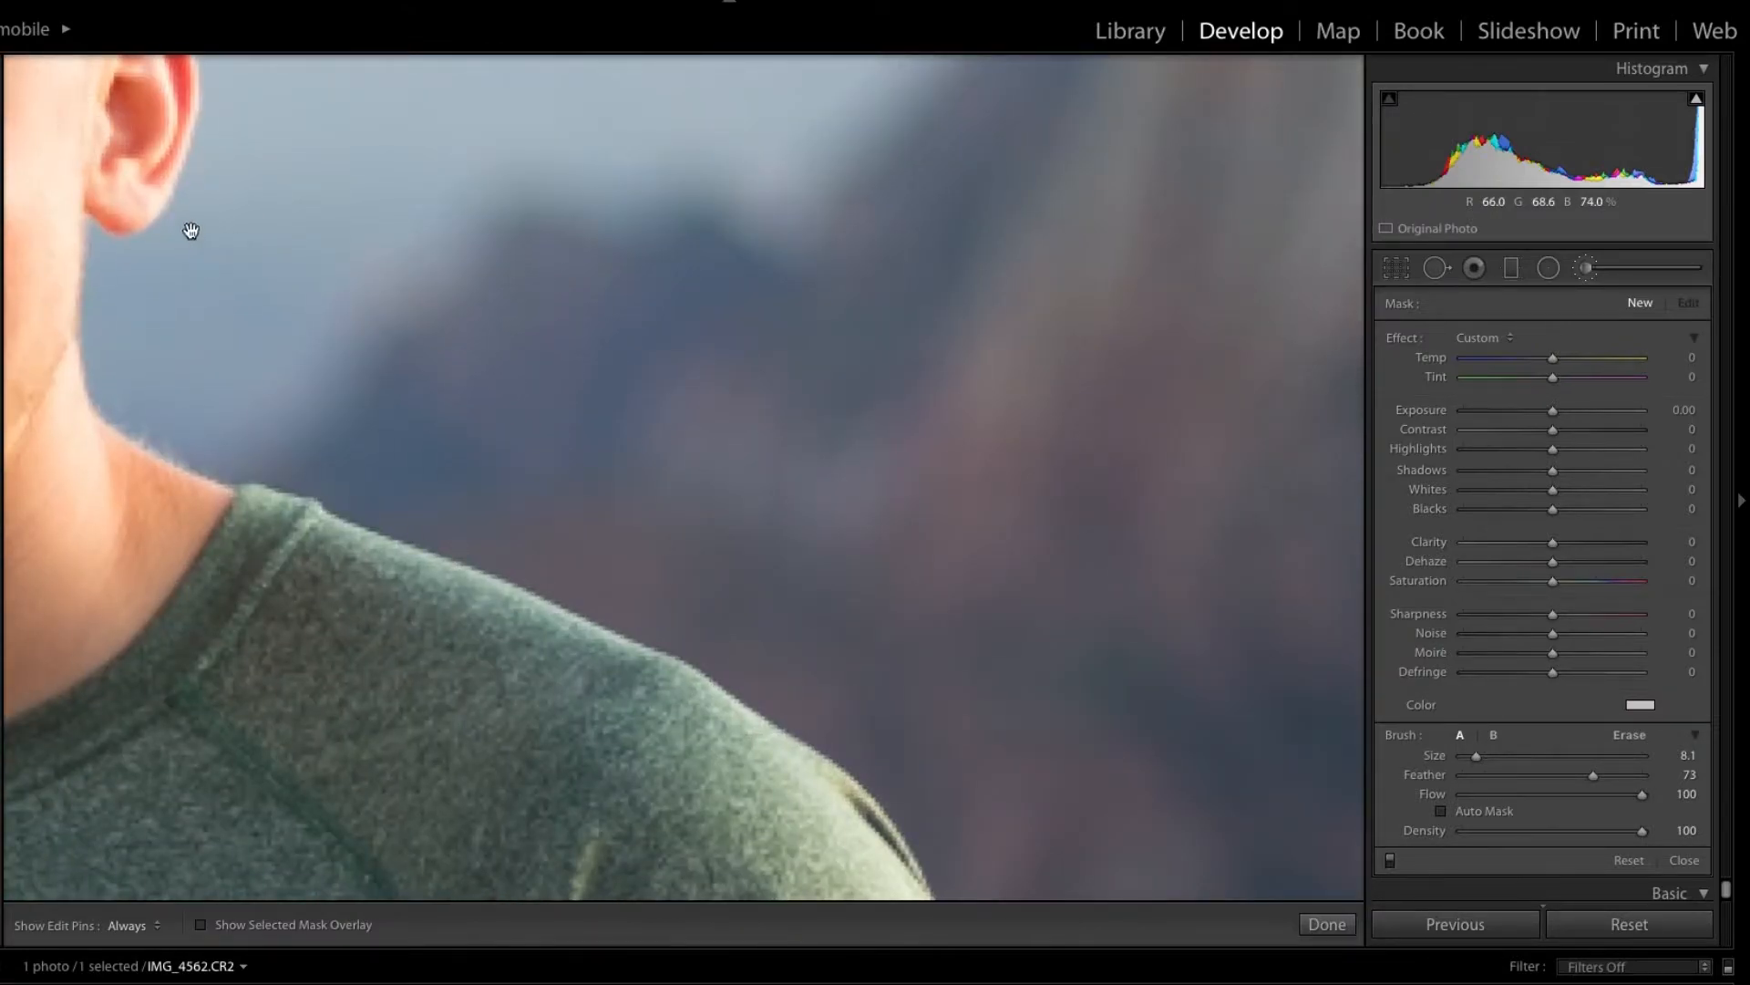
{"action": "left_click_drag", "start_coordinate": [189, 231], "coordinate": [732, 610]}
{"action": "left_click", "coordinate": [1694, 410]}
{"action": "key", "text": "BackSpace"}
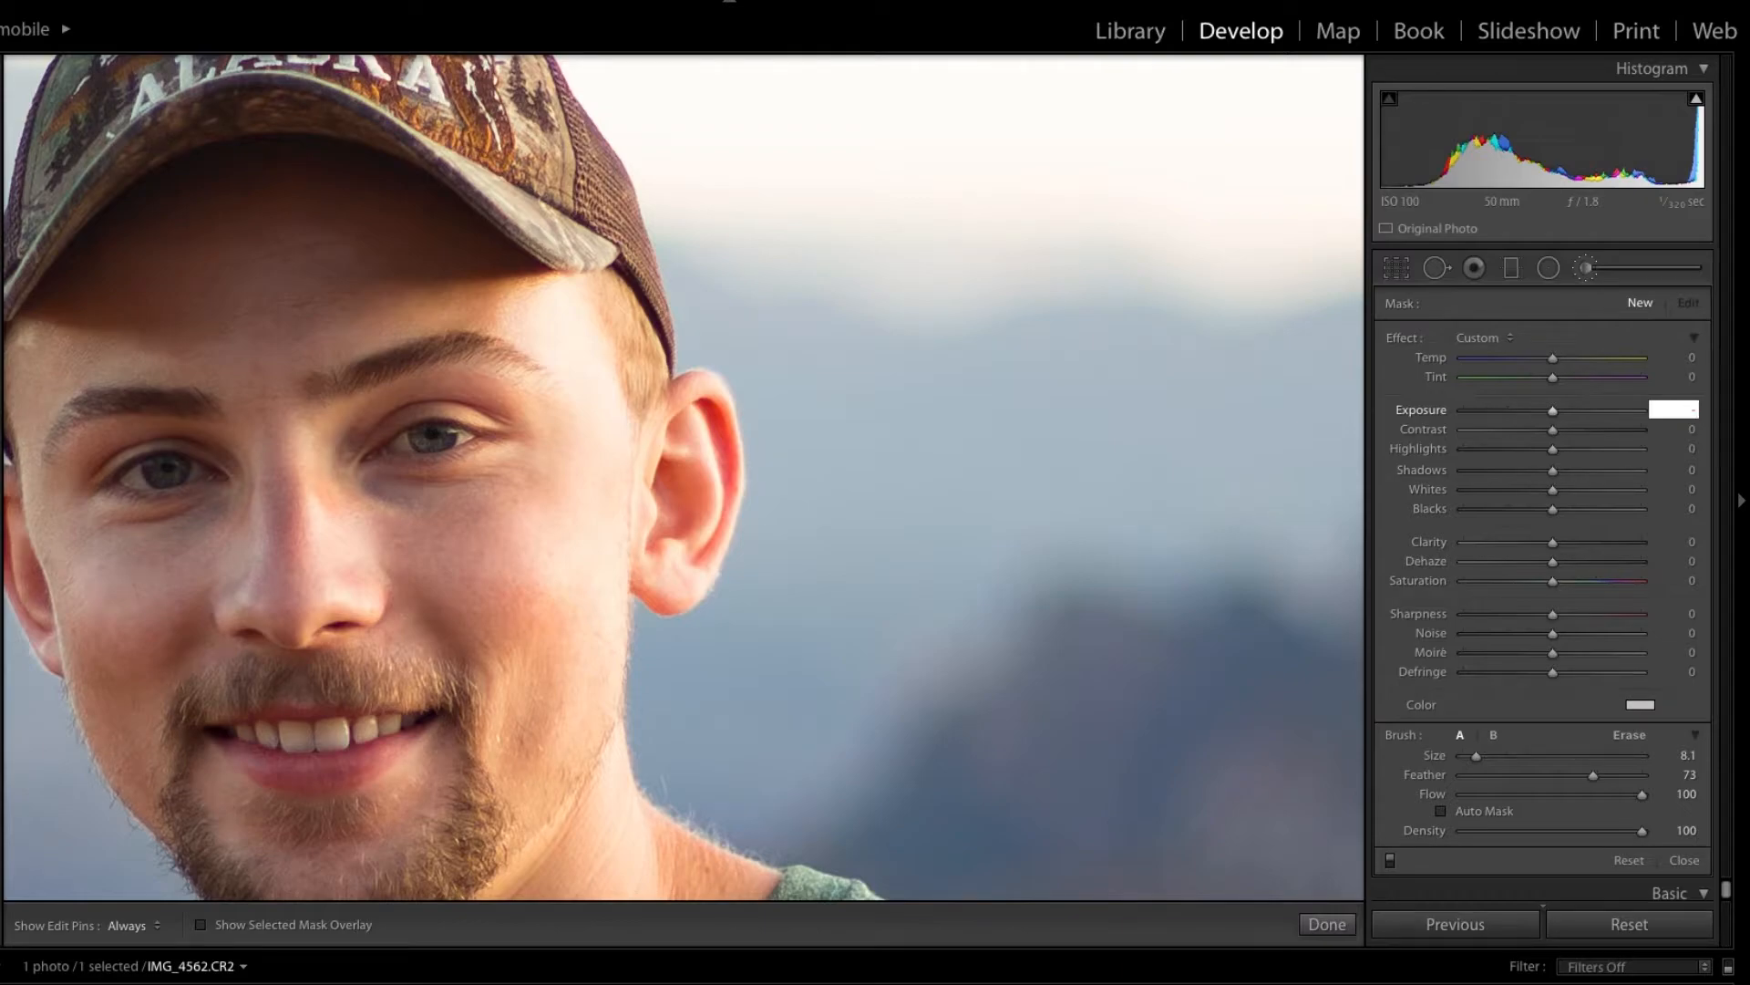
{"action": "type", "text": "-.2"}
{"action": "key", "text": "Return"}
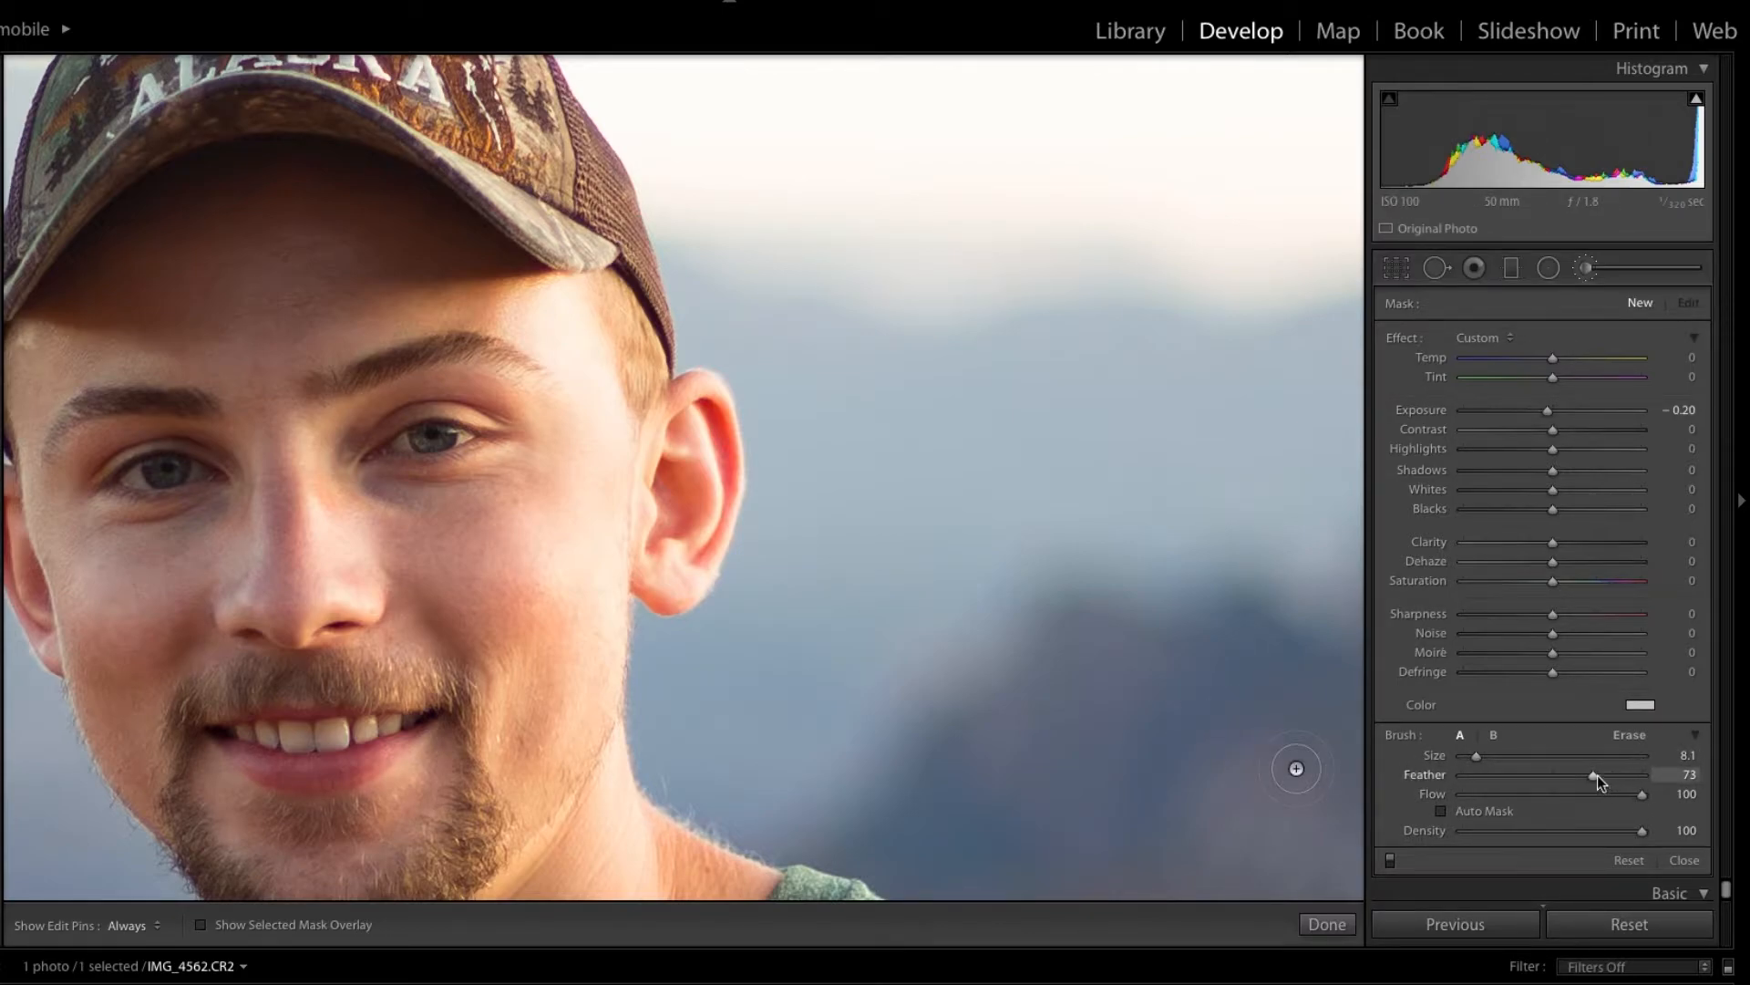
- Set the adjustment brush's feather to 50, try a density of 48 and return the density to 100
{"action": "left_click_drag", "start_coordinate": [1572, 776], "coordinate": [1537, 777]}
{"action": "left_click_drag", "start_coordinate": [1549, 782], "coordinate": [1513, 790]}
{"action": "left_click_drag", "start_coordinate": [1501, 783], "coordinate": [1469, 781]}
{"action": "left_click_drag", "start_coordinate": [1543, 786], "coordinate": [1577, 786]}
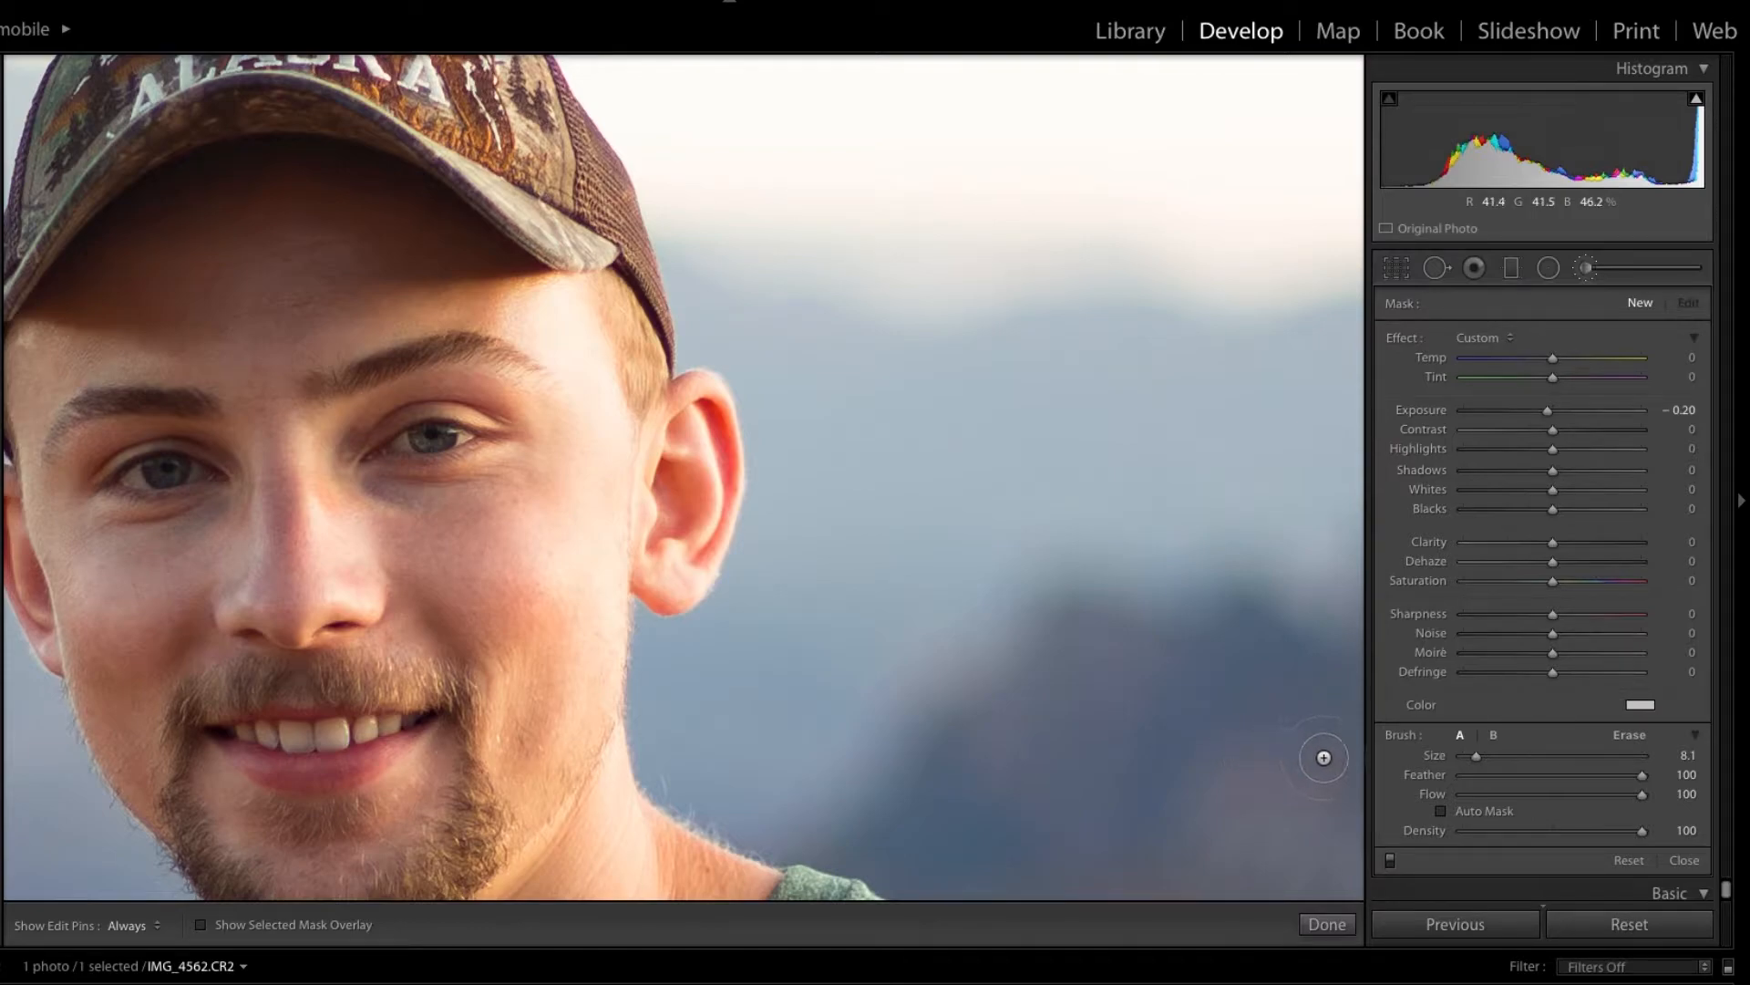
{"action": "left_click_drag", "start_coordinate": [1642, 775], "coordinate": [1551, 777]}
{"action": "left_click_drag", "start_coordinate": [1642, 830], "coordinate": [1547, 831]}
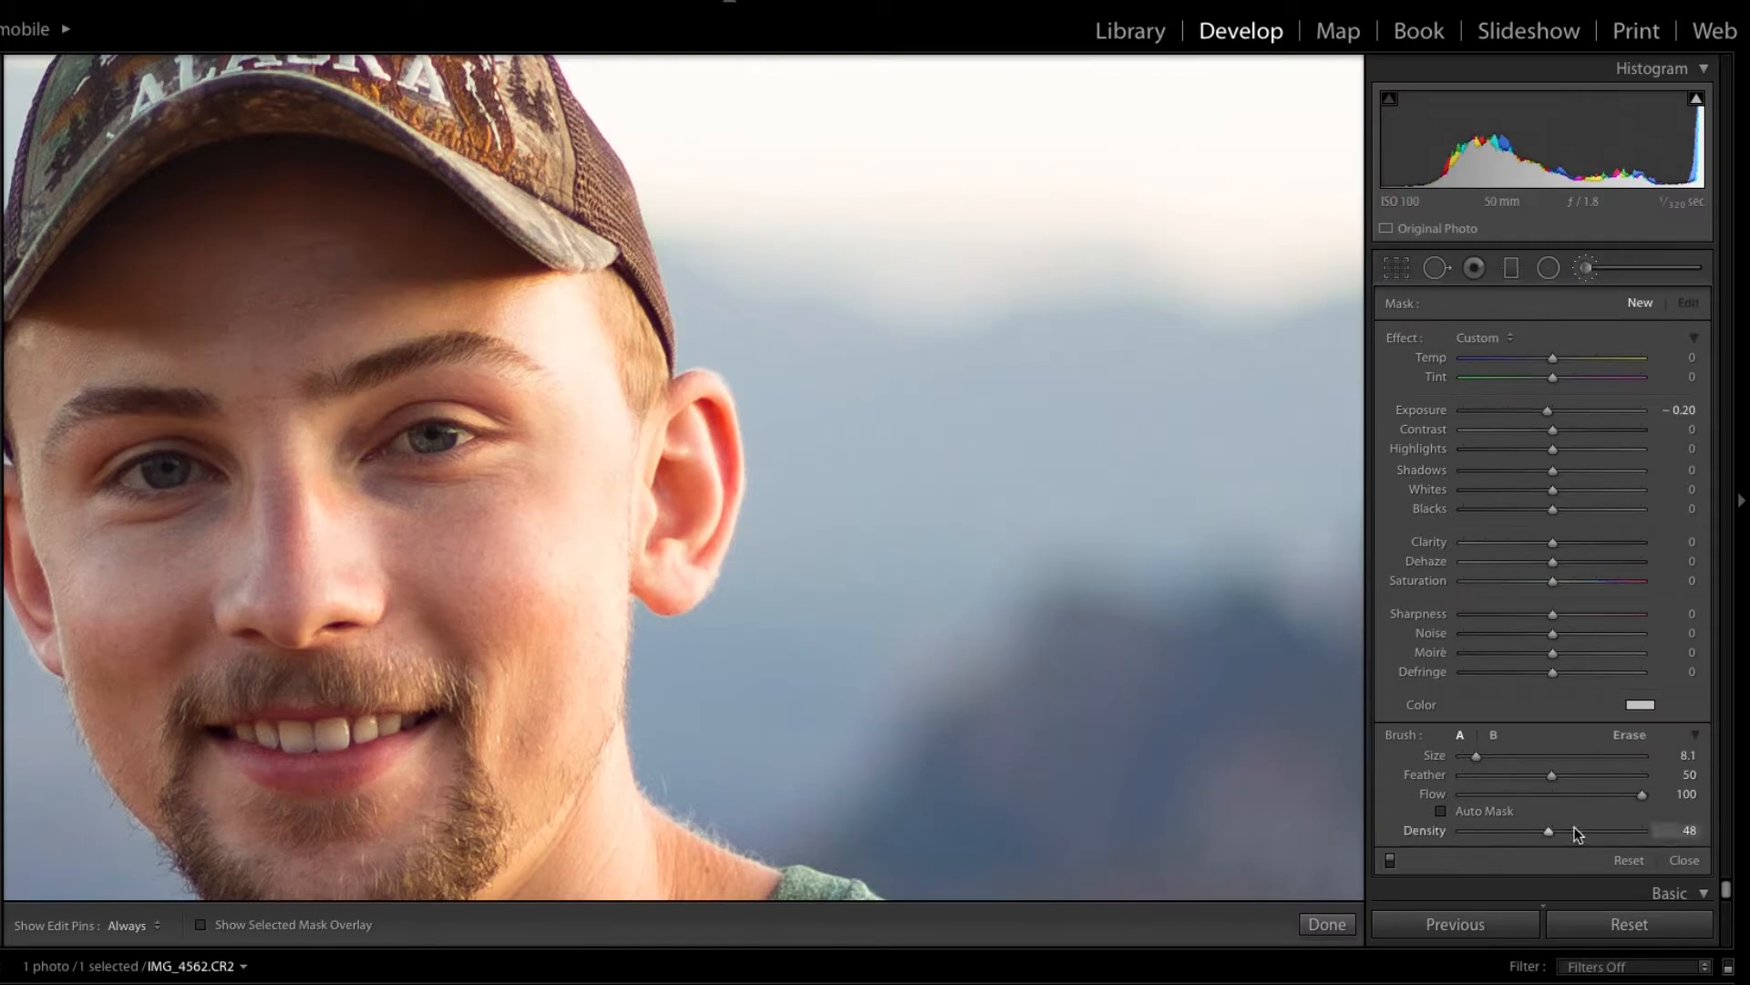
{"action": "left_click_drag", "start_coordinate": [1549, 831], "coordinate": [1608, 831]}
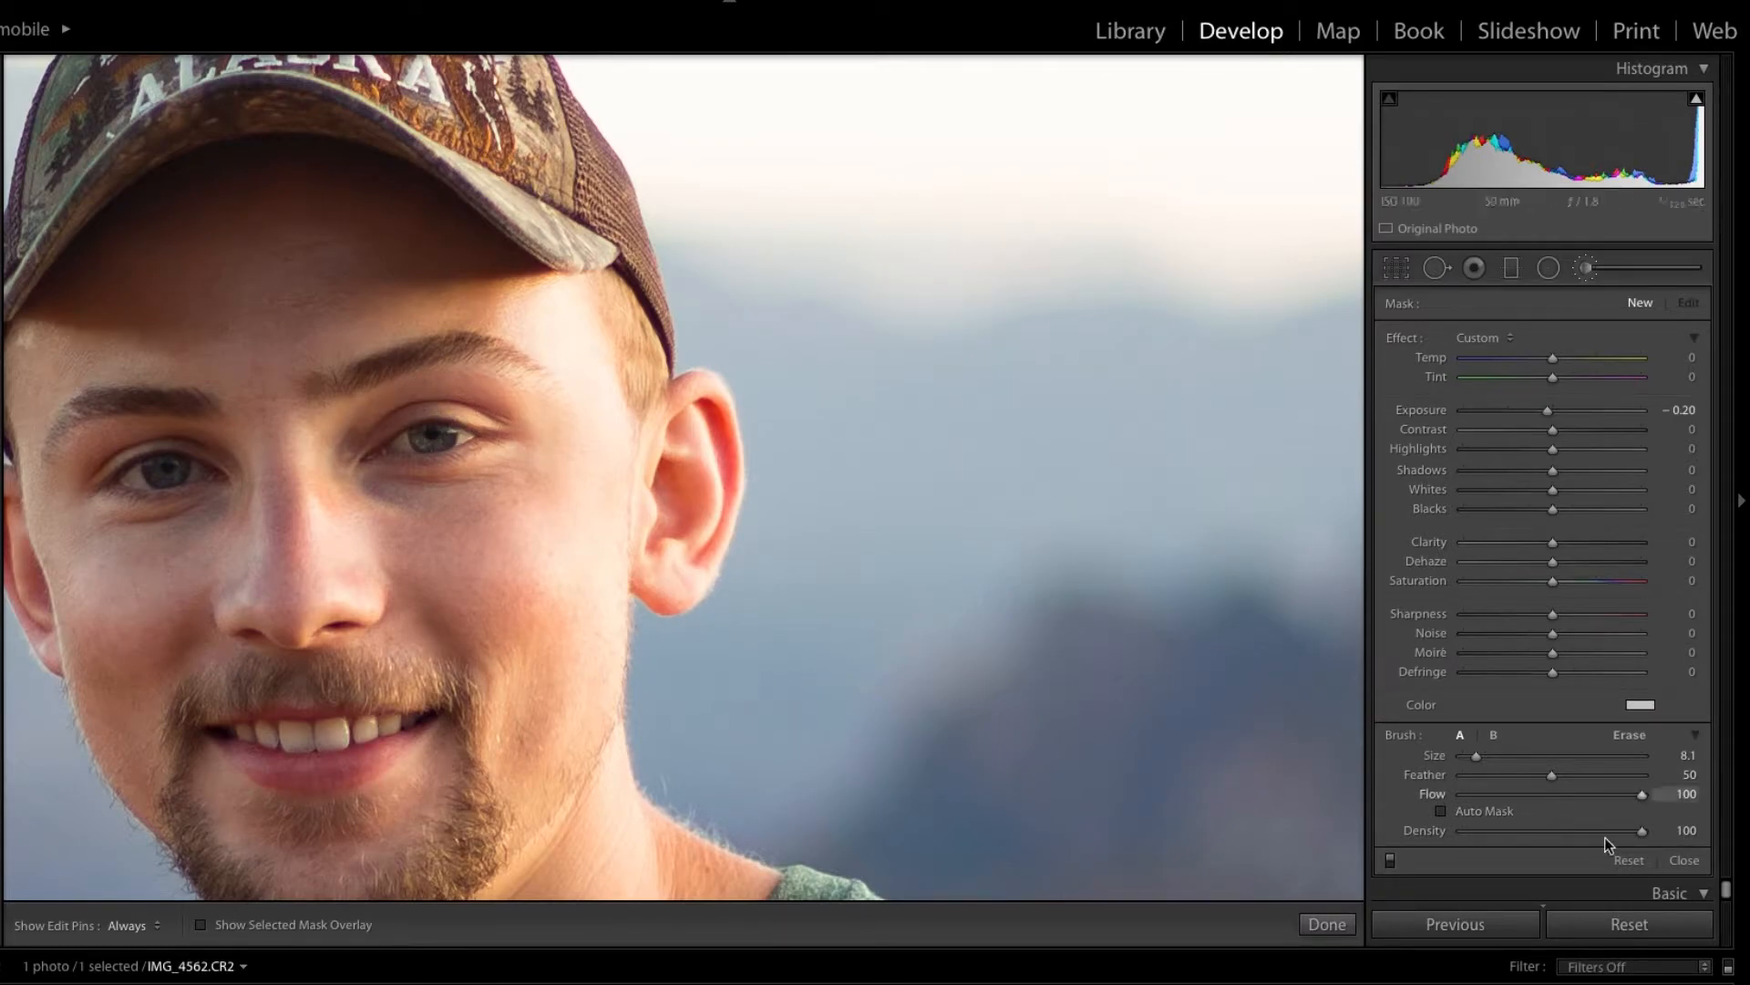
- Try painting the darkening mask over the bright temple and cheek at a brush density of 51
{"action": "left_click", "coordinate": [1554, 830]}
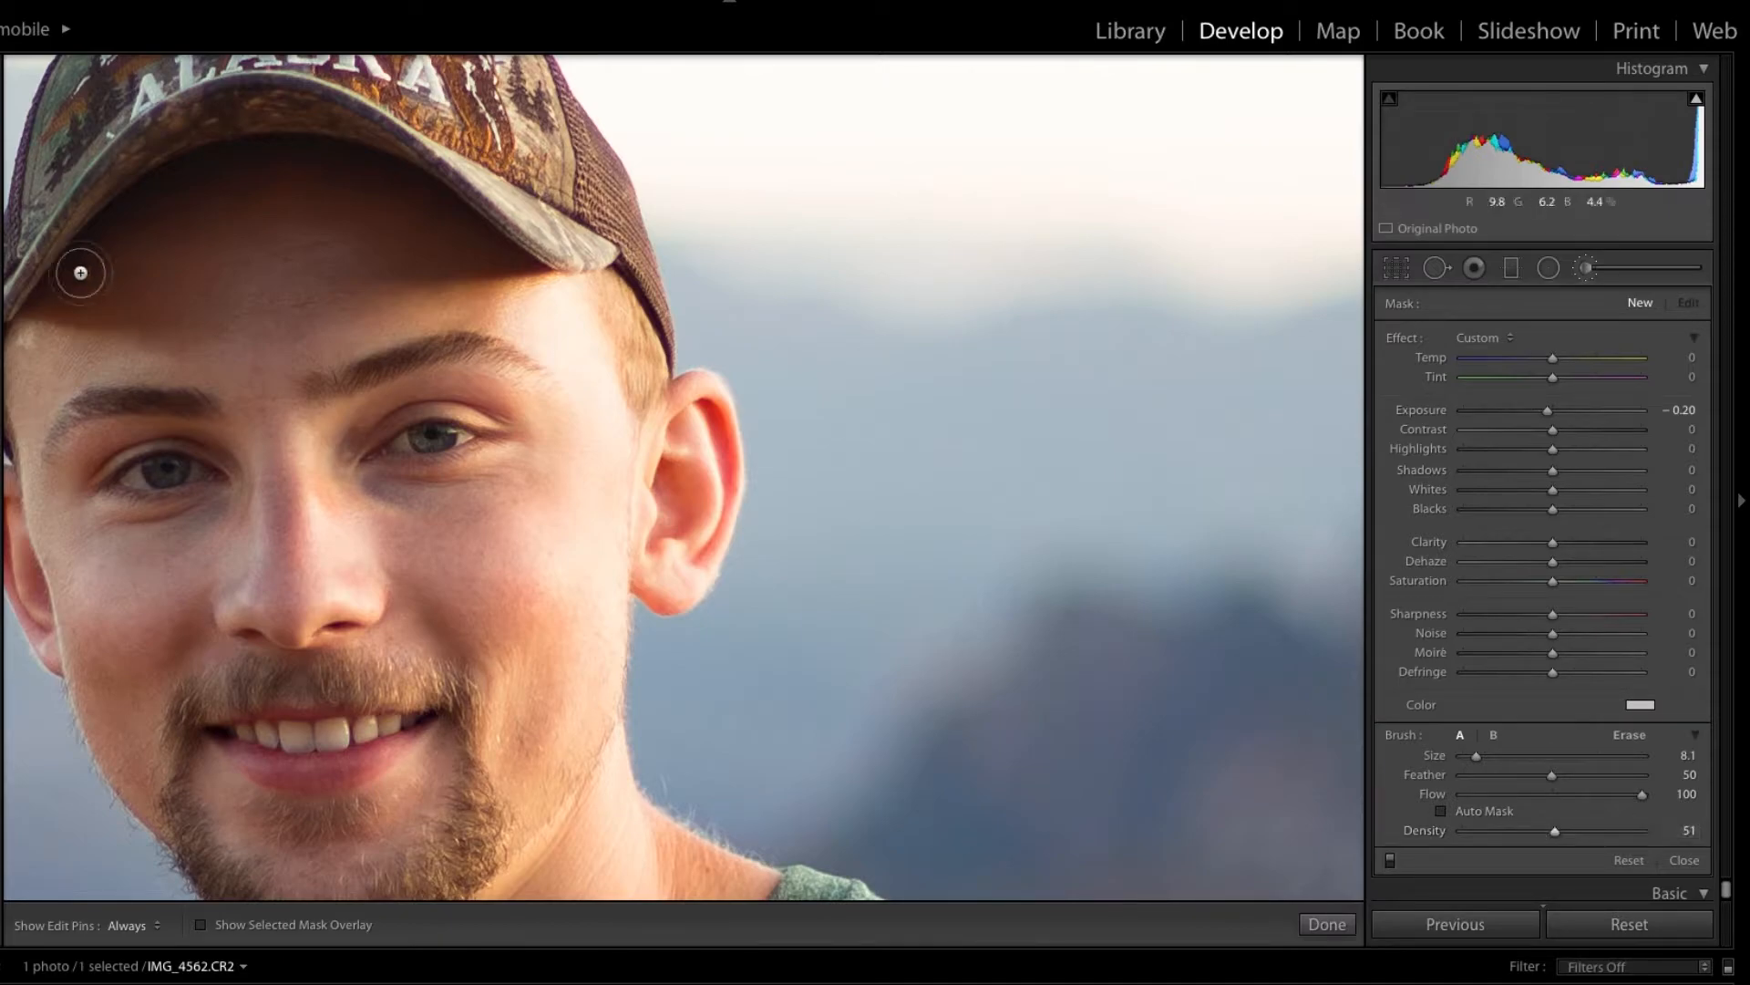
{"action": "key", "text": "h"}
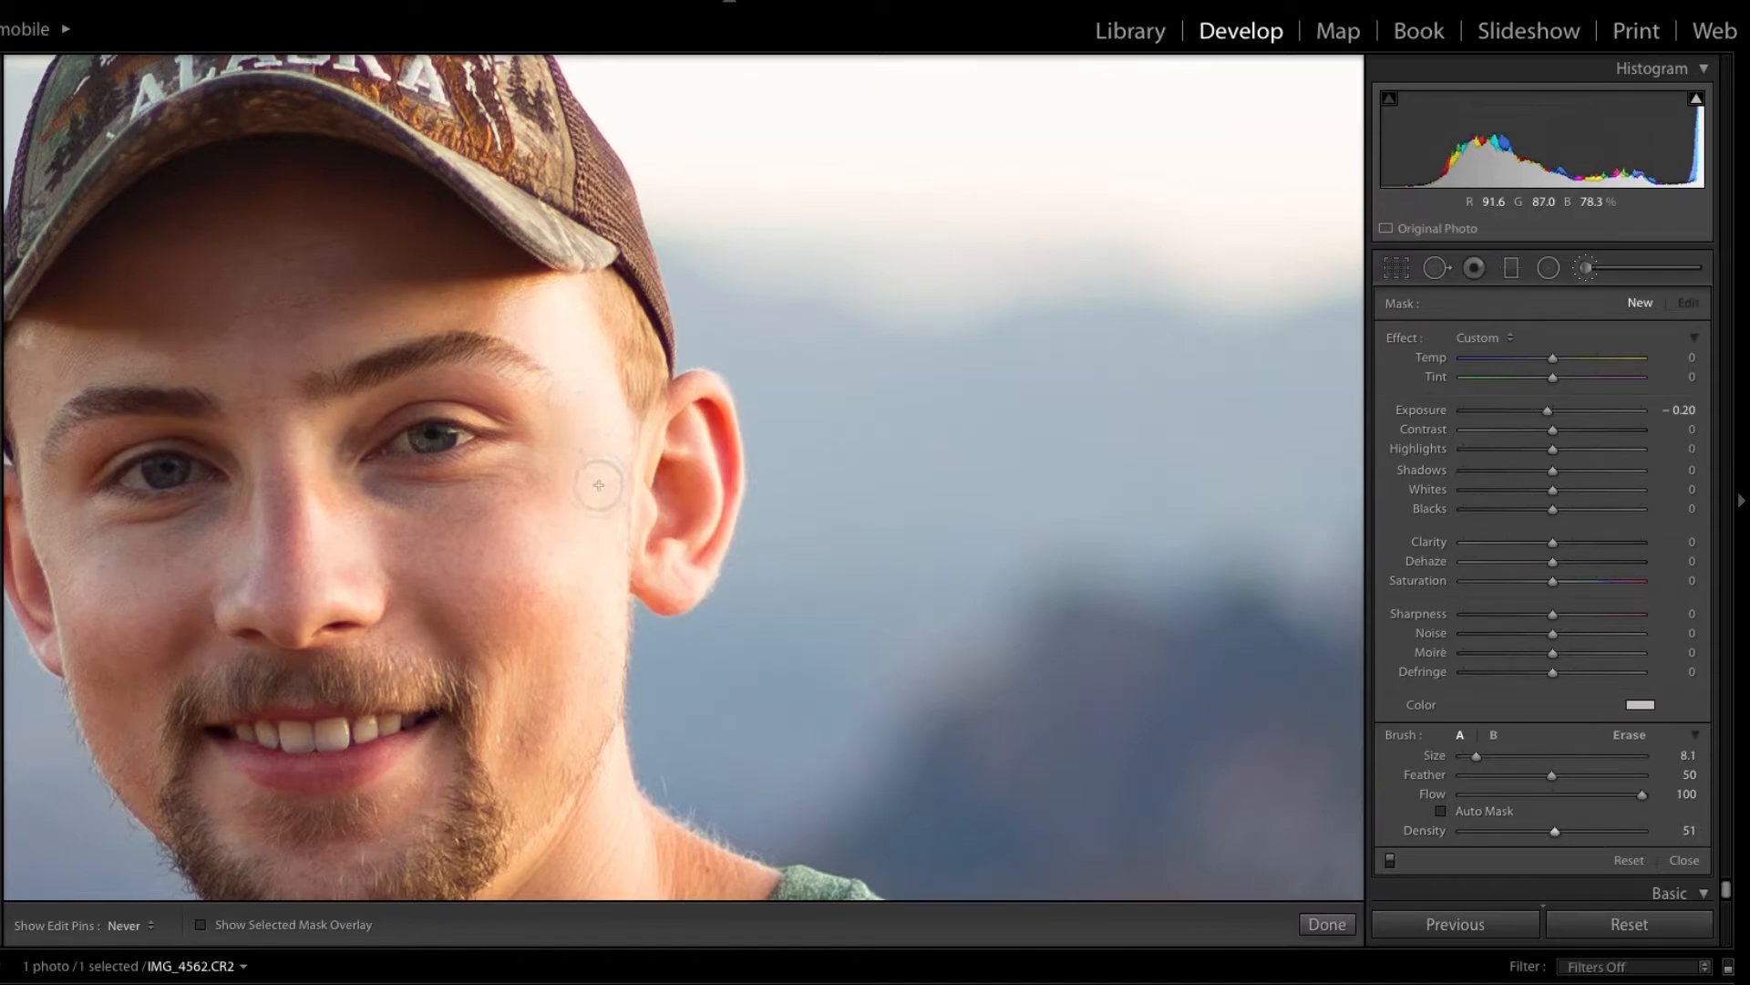
{"action": "mouse_move", "coordinate": [536, 310]}
{"action": "left_mouse_down"}
{"action": "mouse_move", "coordinate": [584, 369]}
{"action": "mouse_move", "coordinate": [587, 447]}
{"action": "mouse_move", "coordinate": [571, 311]}
{"action": "mouse_move", "coordinate": [612, 508]}
{"action": "mouse_move", "coordinate": [604, 554]}
{"action": "mouse_move", "coordinate": [612, 408]}
{"action": "mouse_move", "coordinate": [594, 633]}
{"action": "mouse_move", "coordinate": [536, 486]}
{"action": "mouse_move", "coordinate": [547, 637]}
{"action": "left_mouse_up"}
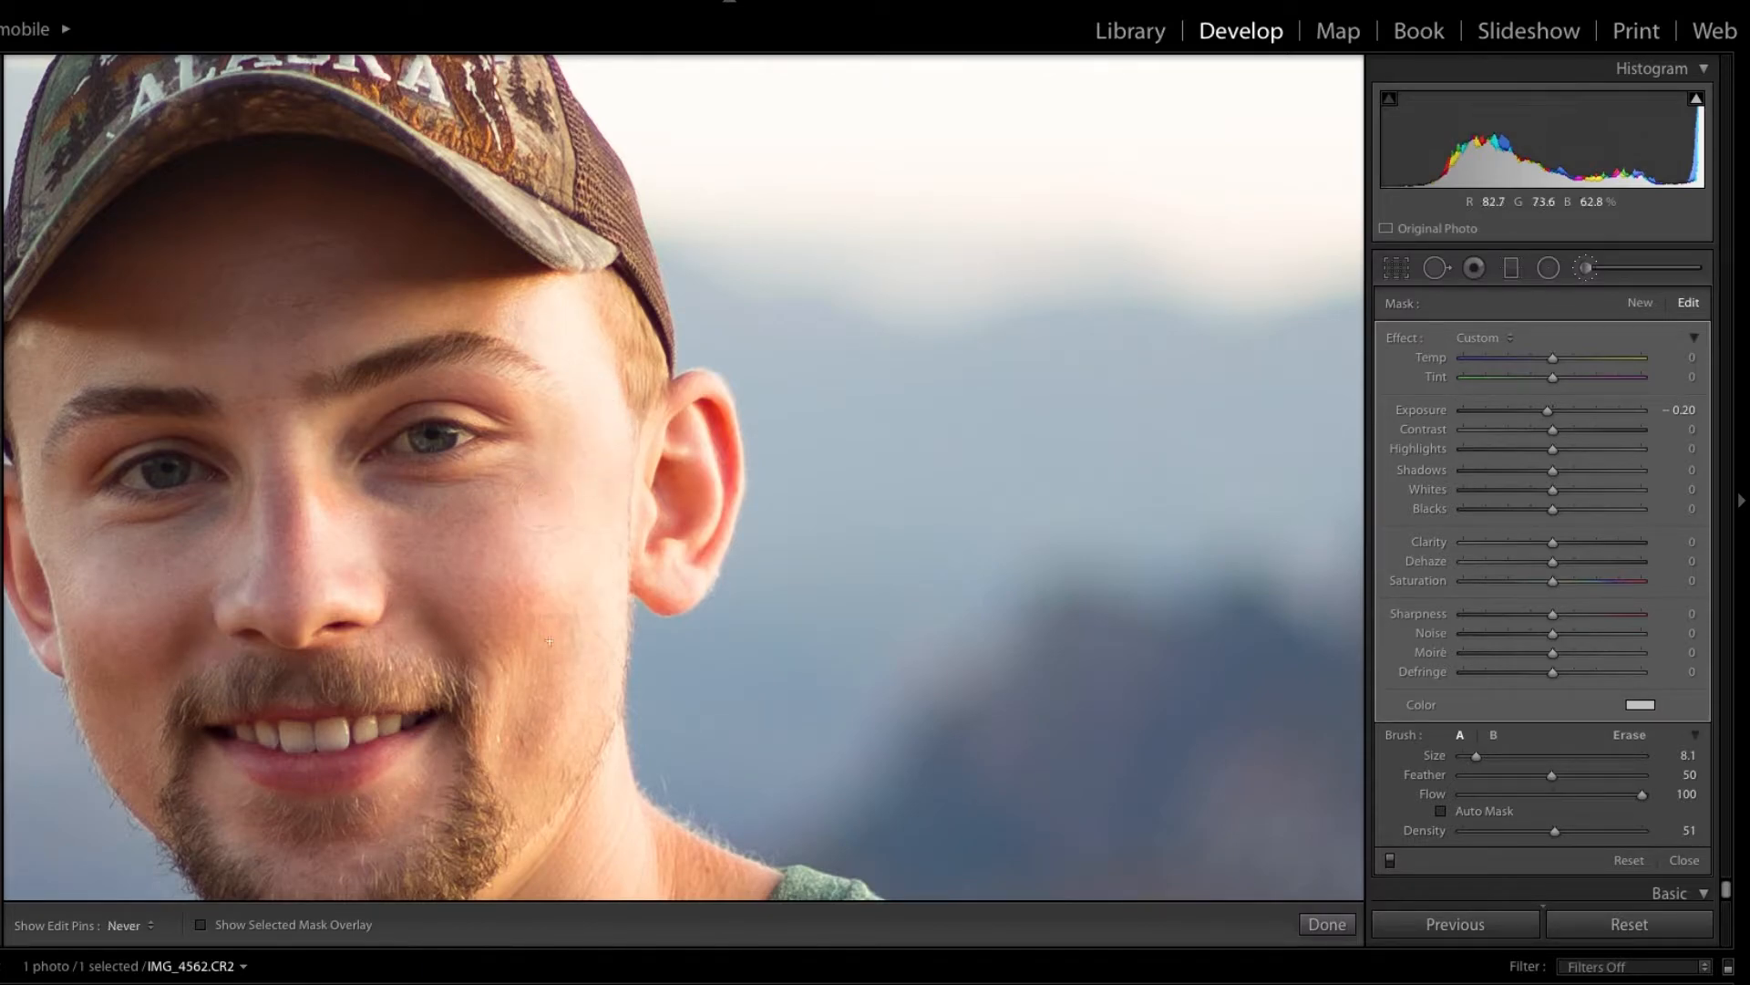
{"action": "key", "text": "h"}
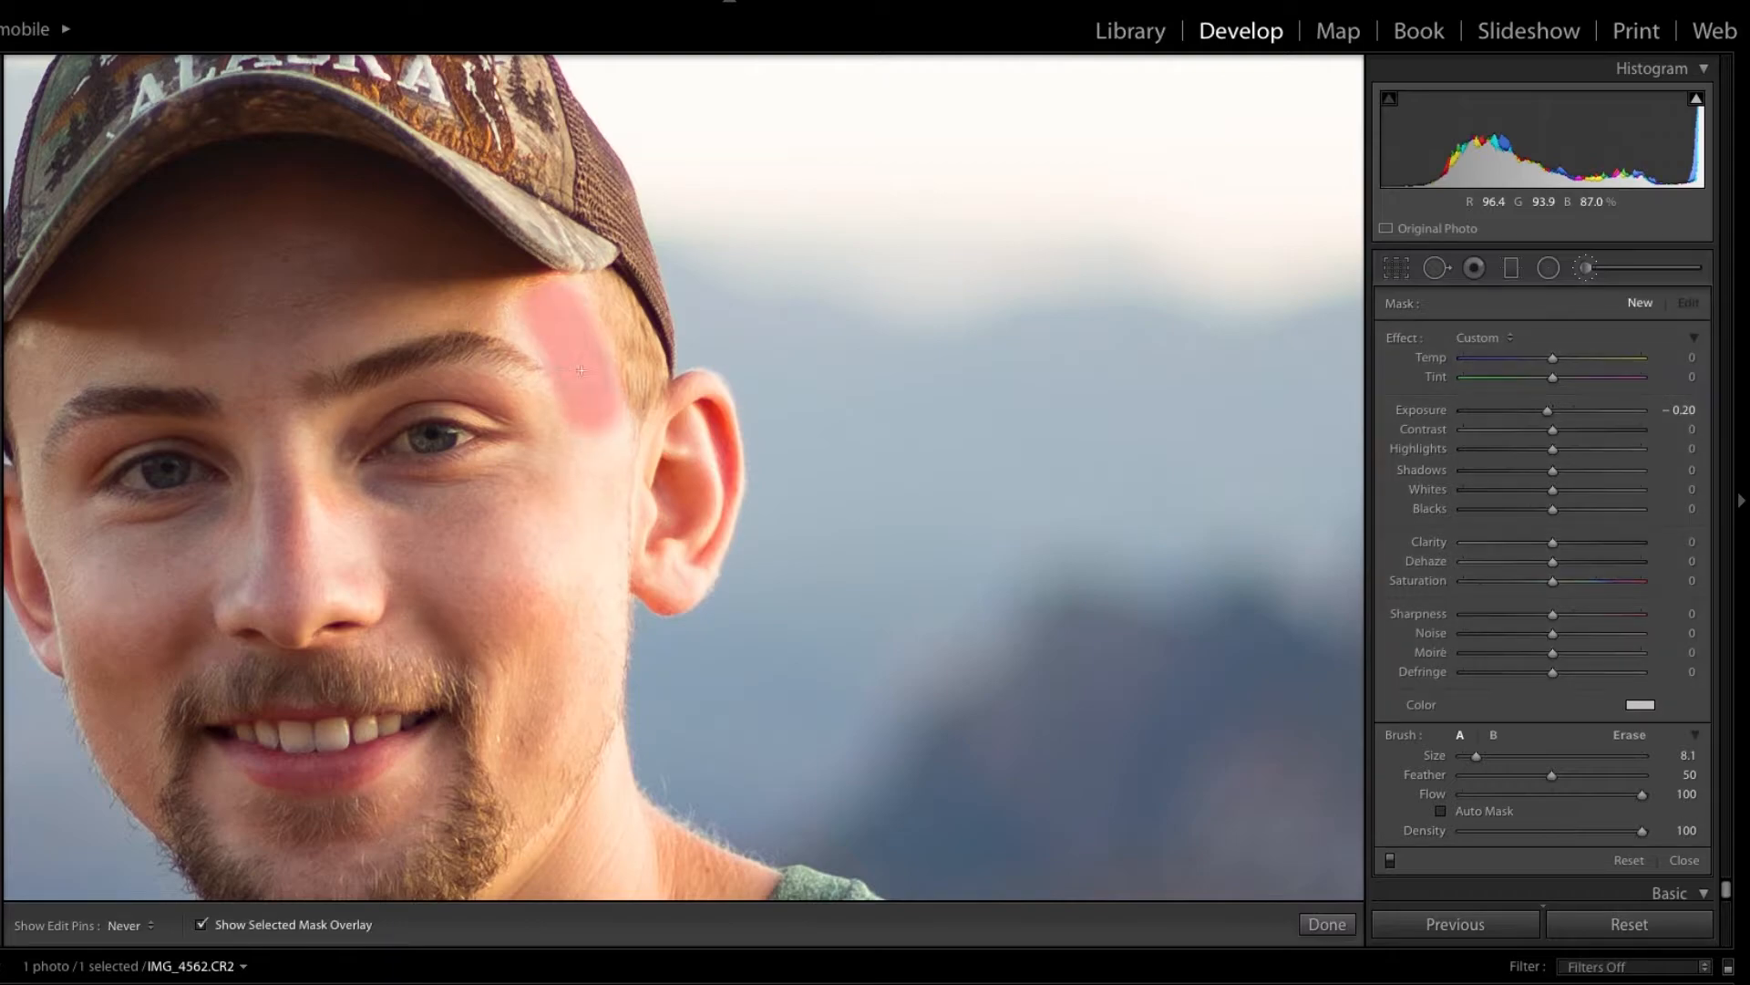
- Paint the -0.20 exposure mask at density 100, with the overlay on, over the bright temple, cheek, ear and jaw
{"action": "mouse_move", "coordinate": [581, 370]}
{"action": "left_mouse_down"}
{"action": "mouse_move", "coordinate": [527, 312]}
{"action": "mouse_move", "coordinate": [524, 333]}
{"action": "mouse_move", "coordinate": [630, 465]}
{"action": "mouse_move", "coordinate": [601, 686]}
{"action": "mouse_move", "coordinate": [629, 880]}
{"action": "left_mouse_up"}
{"action": "mouse_move", "coordinate": [592, 640]}
{"action": "left_mouse_down"}
{"action": "mouse_move", "coordinate": [562, 538]}
{"action": "mouse_move", "coordinate": [582, 460]}
{"action": "mouse_move", "coordinate": [547, 354]}
{"action": "mouse_move", "coordinate": [564, 299]}
{"action": "mouse_move", "coordinate": [600, 404]}
{"action": "mouse_move", "coordinate": [645, 439]}
{"action": "mouse_move", "coordinate": [706, 402]}
{"action": "mouse_move", "coordinate": [717, 521]}
{"action": "mouse_move", "coordinate": [675, 602]}
{"action": "left_mouse_up"}
{"action": "left_click_drag", "start_coordinate": [537, 510], "coordinate": [584, 843]}
{"action": "key", "text": "h"}
{"action": "mouse_move", "coordinate": [554, 668]}
{"action": "left_mouse_down"}
{"action": "mouse_move", "coordinate": [569, 545]}
{"action": "mouse_move", "coordinate": [351, 388]}
{"action": "mouse_move", "coordinate": [533, 411]}
{"action": "mouse_move", "coordinate": [606, 793]}
{"action": "left_mouse_up"}
{"action": "key", "text": "h"}
- Extend the mask over the bright side of the nose, the area beside the eye and the side of the neck
{"action": "left_click_drag", "start_coordinate": [383, 392], "coordinate": [383, 478]}
{"action": "left_click_drag", "start_coordinate": [315, 378], "coordinate": [365, 483]}
{"action": "left_click_drag", "start_coordinate": [551, 355], "coordinate": [570, 529]}
{"action": "key", "text": "h"}
{"action": "key", "text": "h"}
{"action": "left_click_drag", "start_coordinate": [591, 600], "coordinate": [654, 755]}
{"action": "mouse_move", "coordinate": [623, 664]}
{"action": "left_mouse_down"}
{"action": "mouse_move", "coordinate": [618, 594]}
{"action": "mouse_move", "coordinate": [546, 494]}
{"action": "left_mouse_up"}
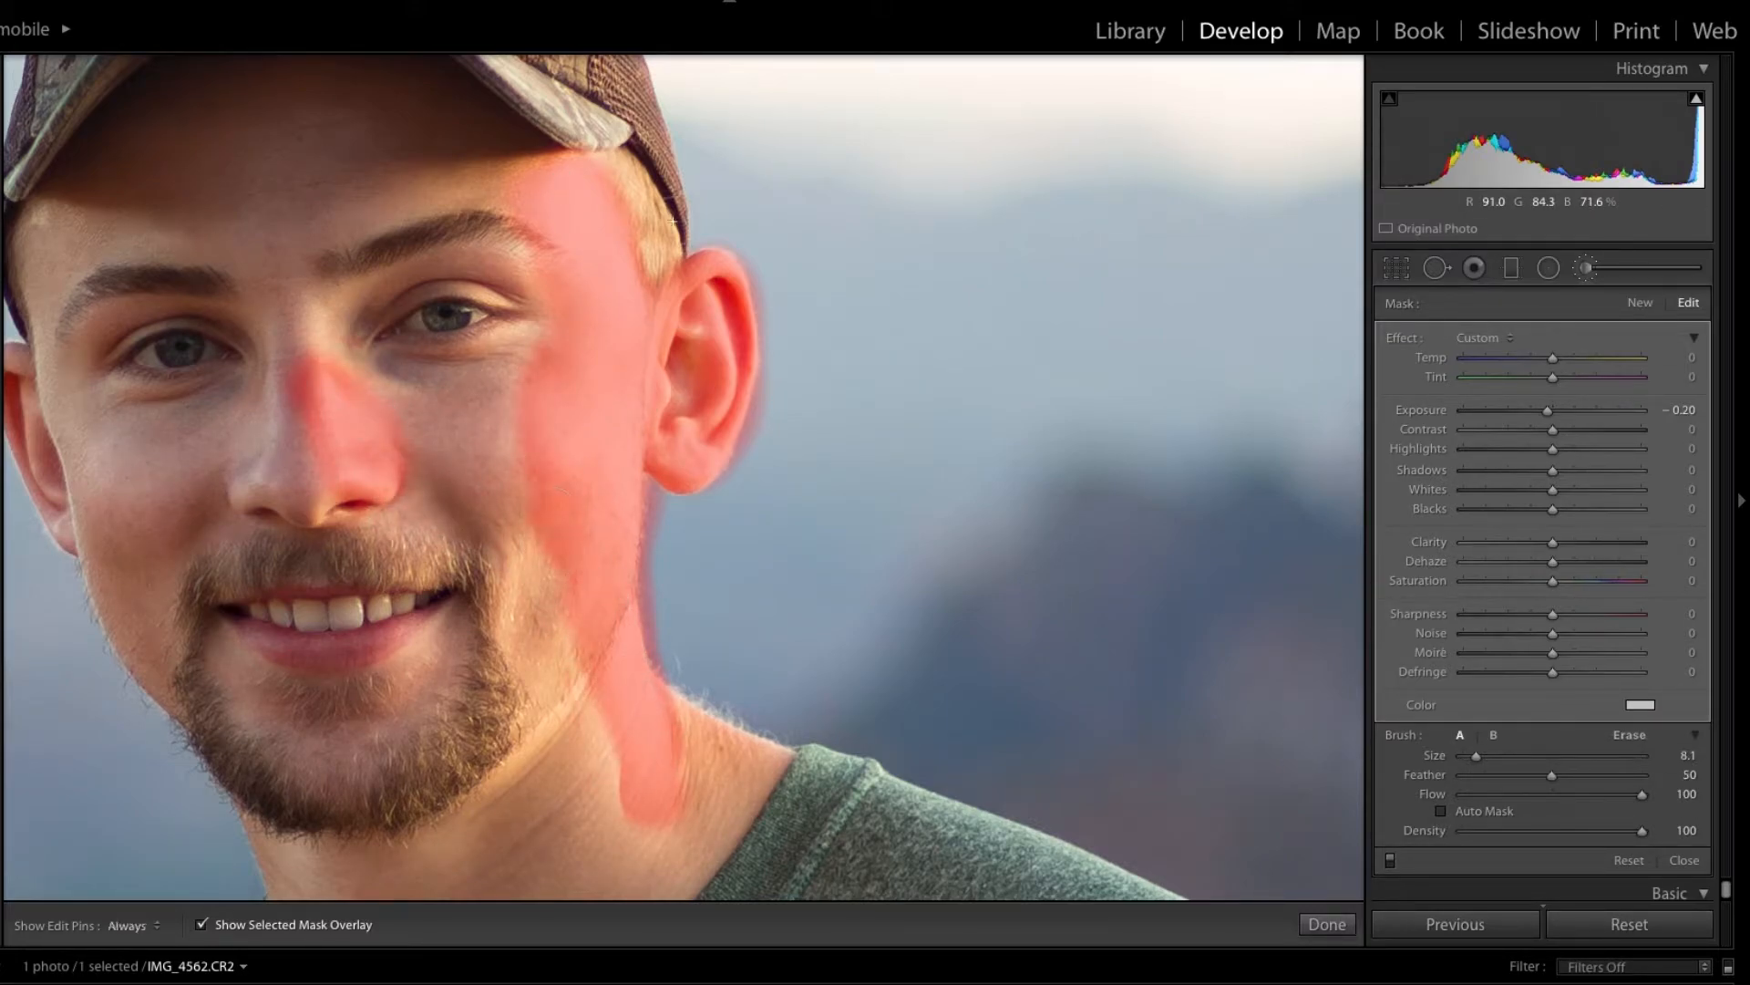
- Erase the mask's spill onto the background along the ear and neck with eraser size 4.9 and feather 20, and hide the overlay
{"action": "left_click", "coordinate": [1631, 735]}
{"action": "key", "text": "h"}
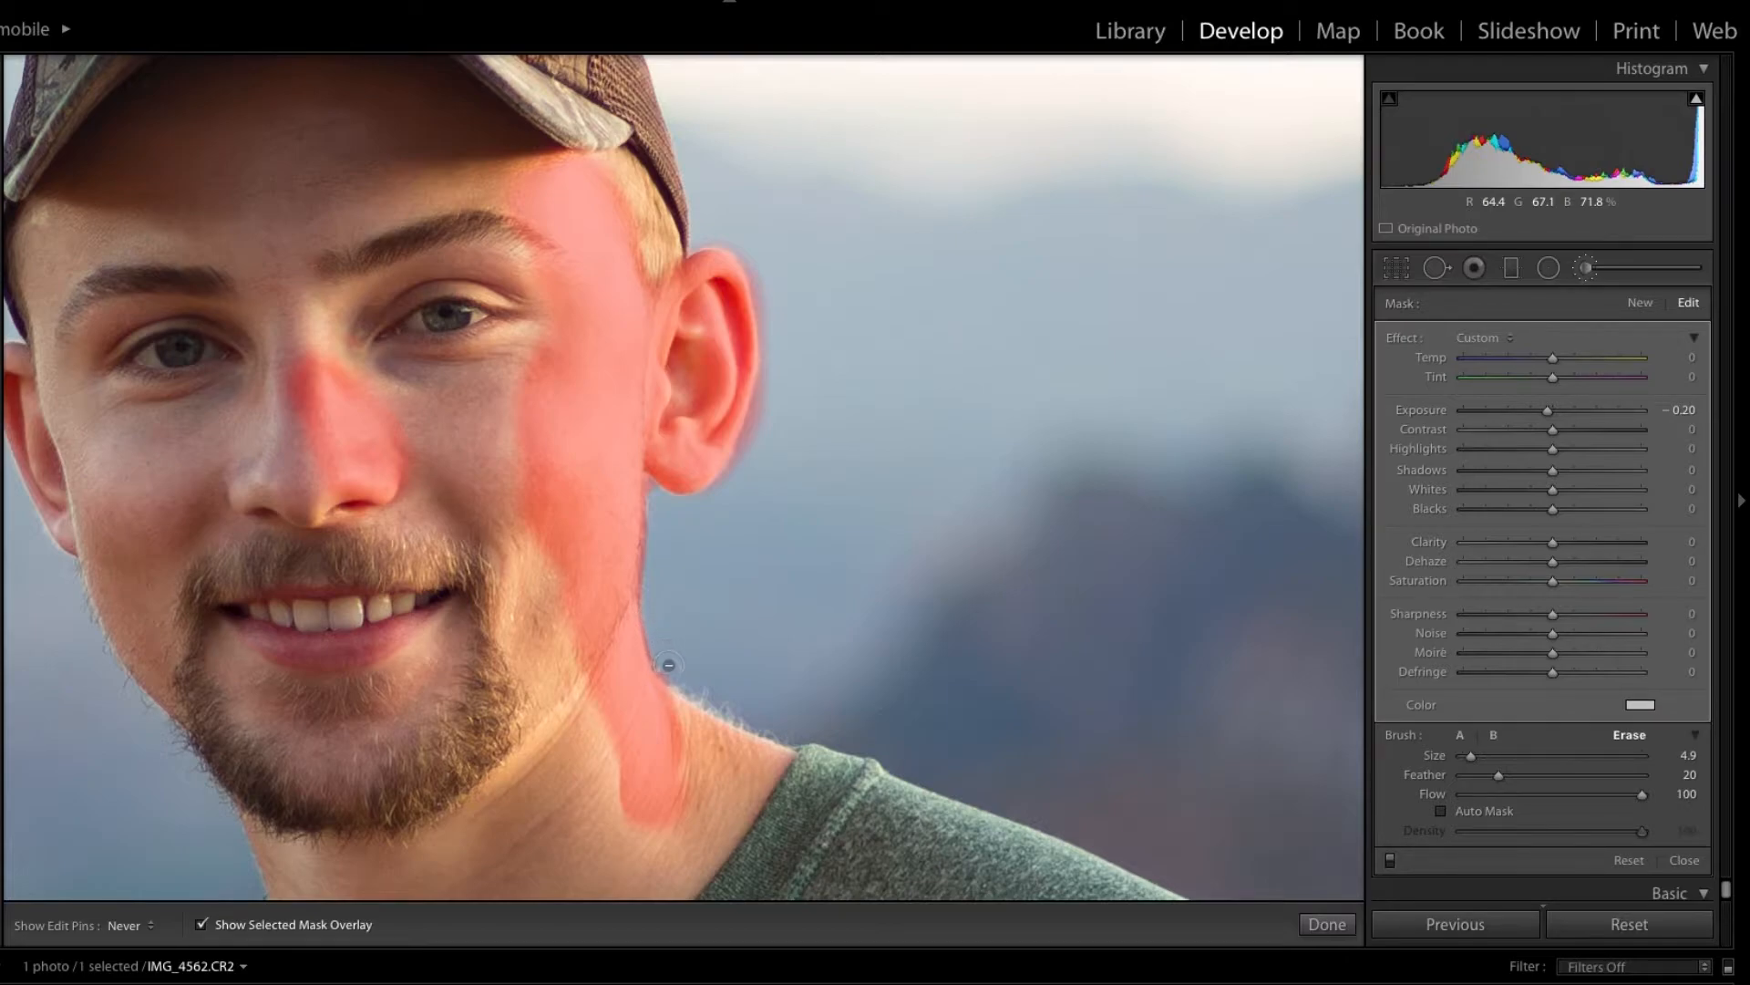
{"action": "key", "text": "h"}
{"action": "key", "text": "h"}
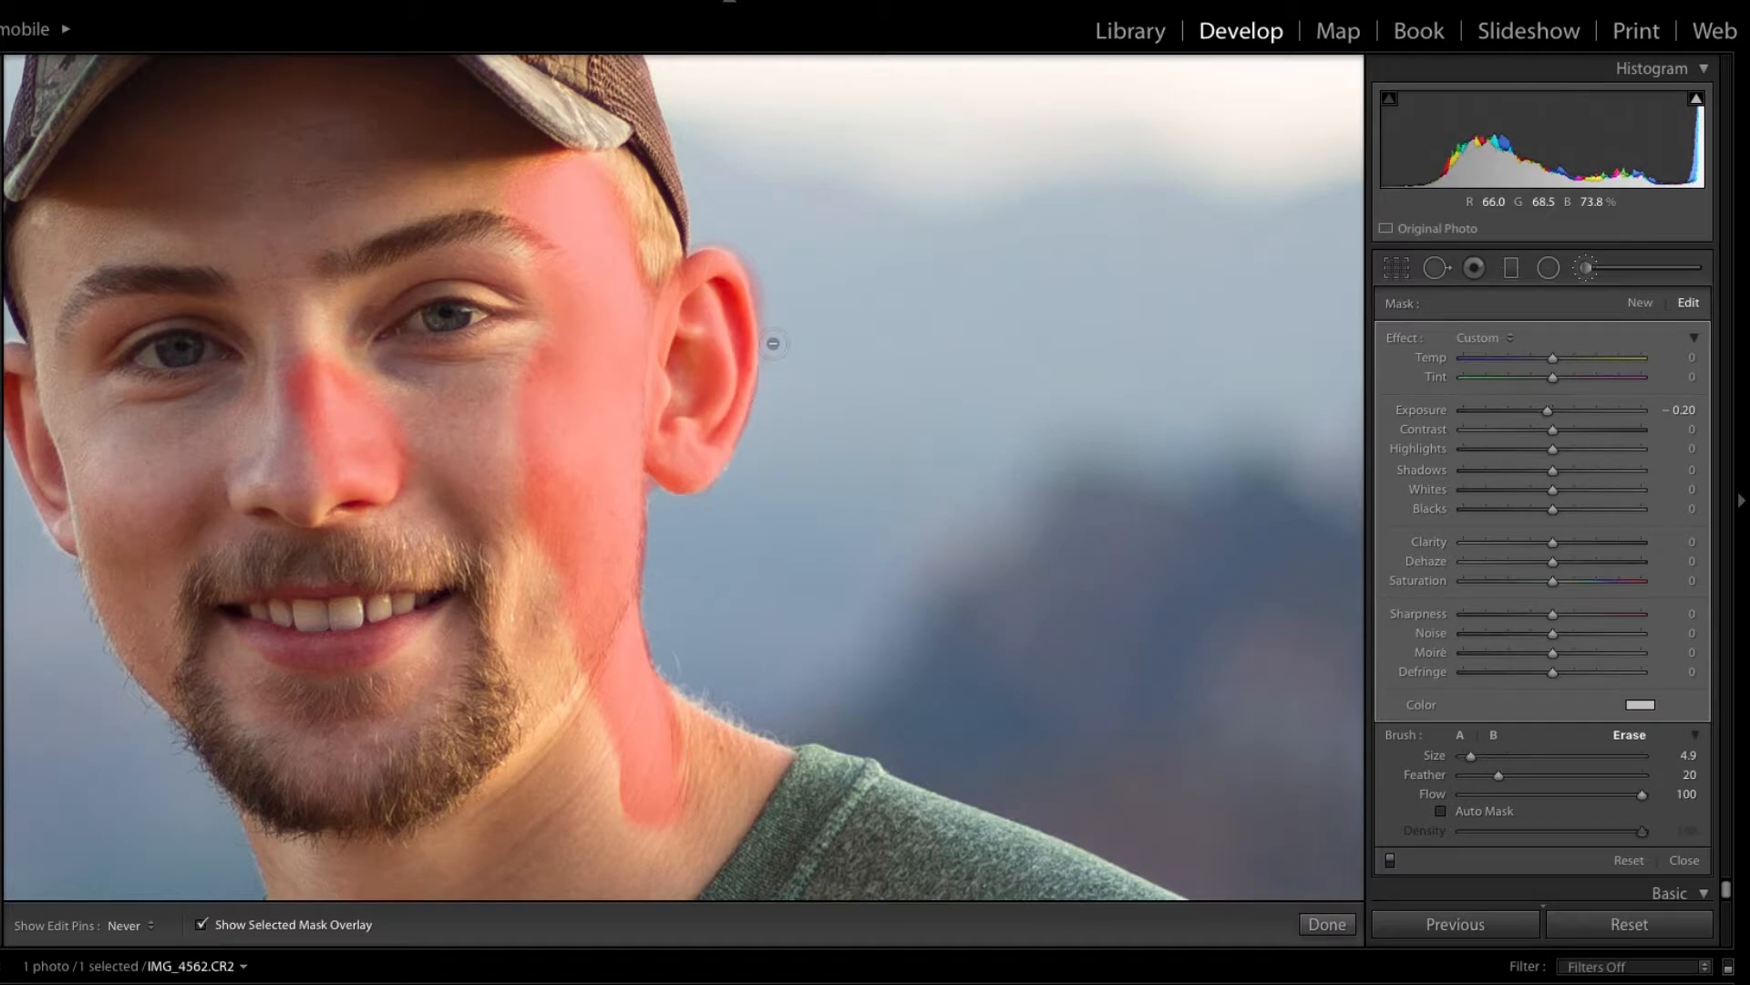
{"action": "key", "text": "h"}
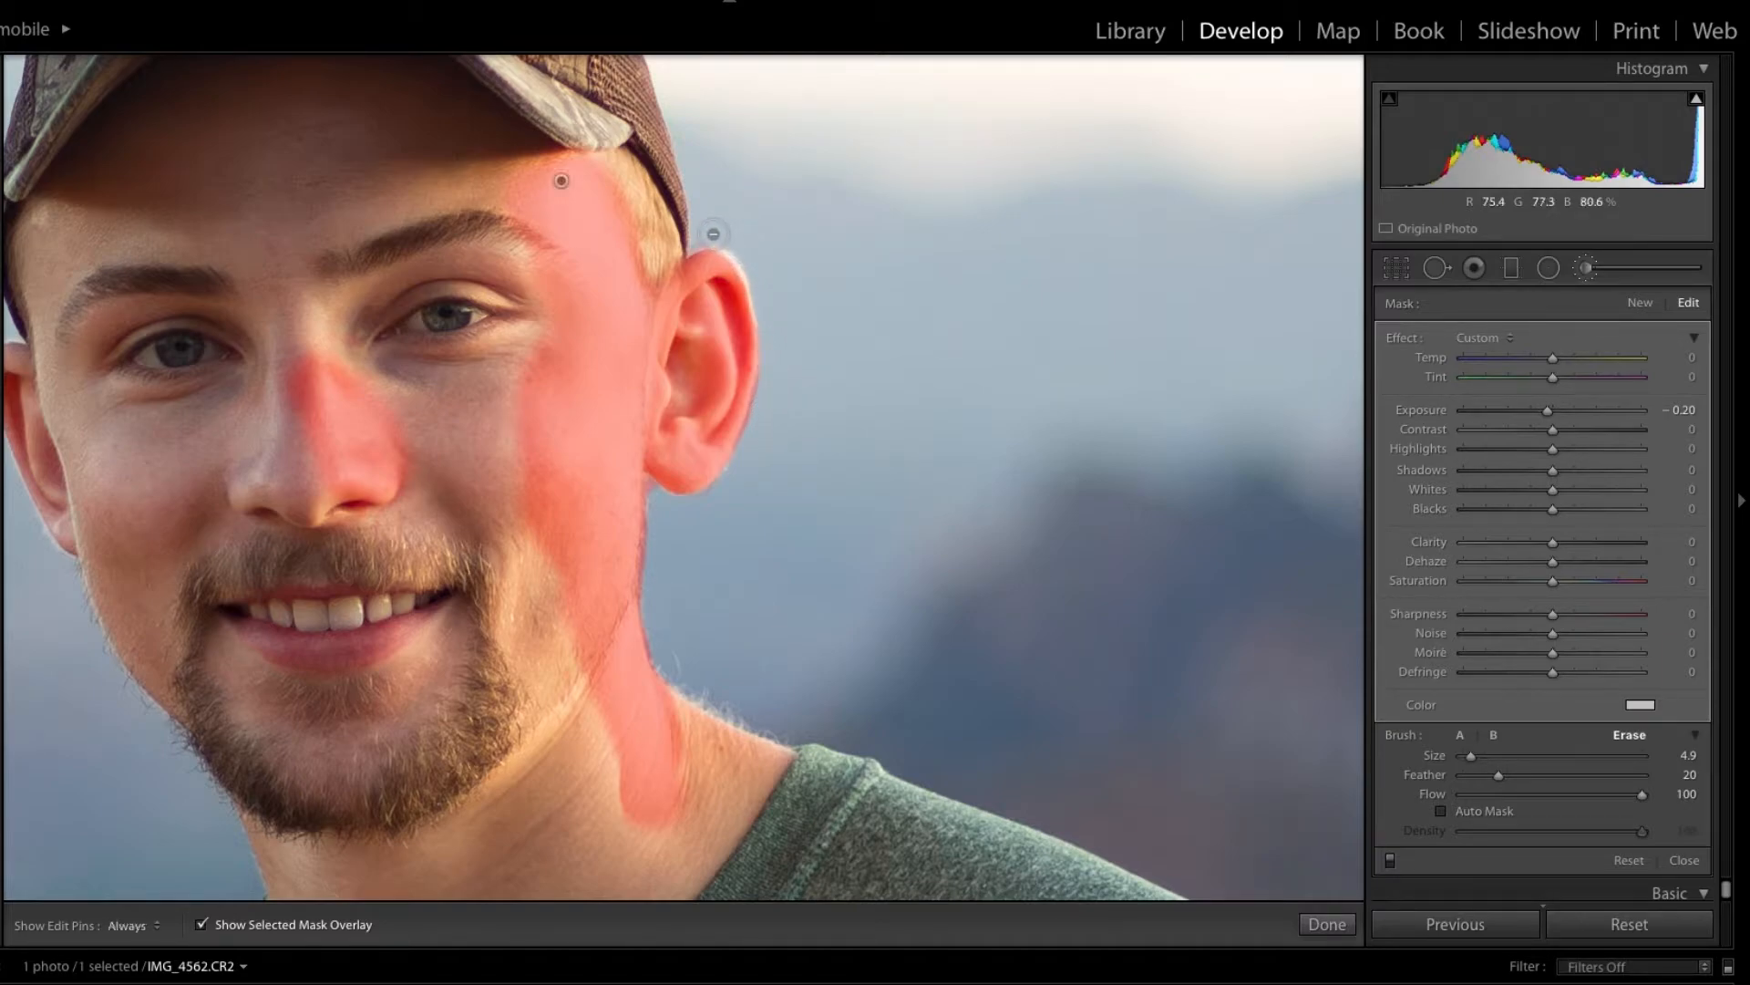
{"action": "left_click", "coordinate": [202, 925]}
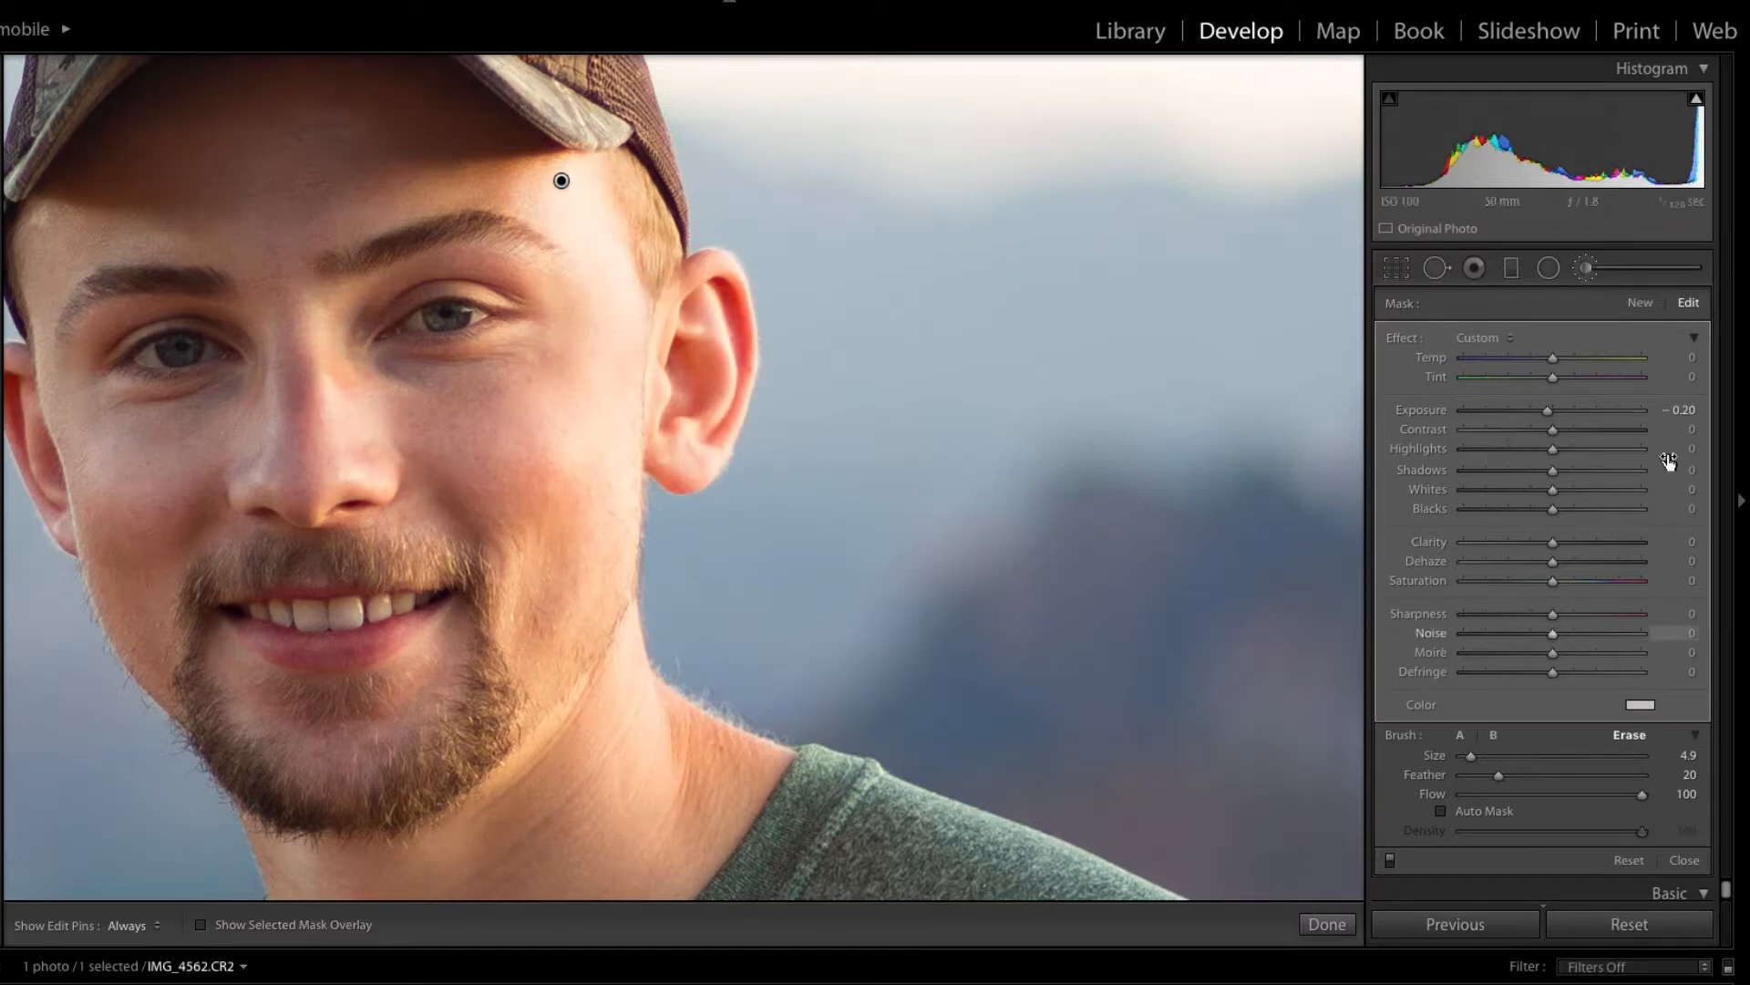
- Try the face mask's Exposure at 0 and -0.30, and settle on -0.50
{"action": "left_click", "coordinate": [1683, 411]}
{"action": "type", "text": "0"}
{"action": "key", "text": "Return"}
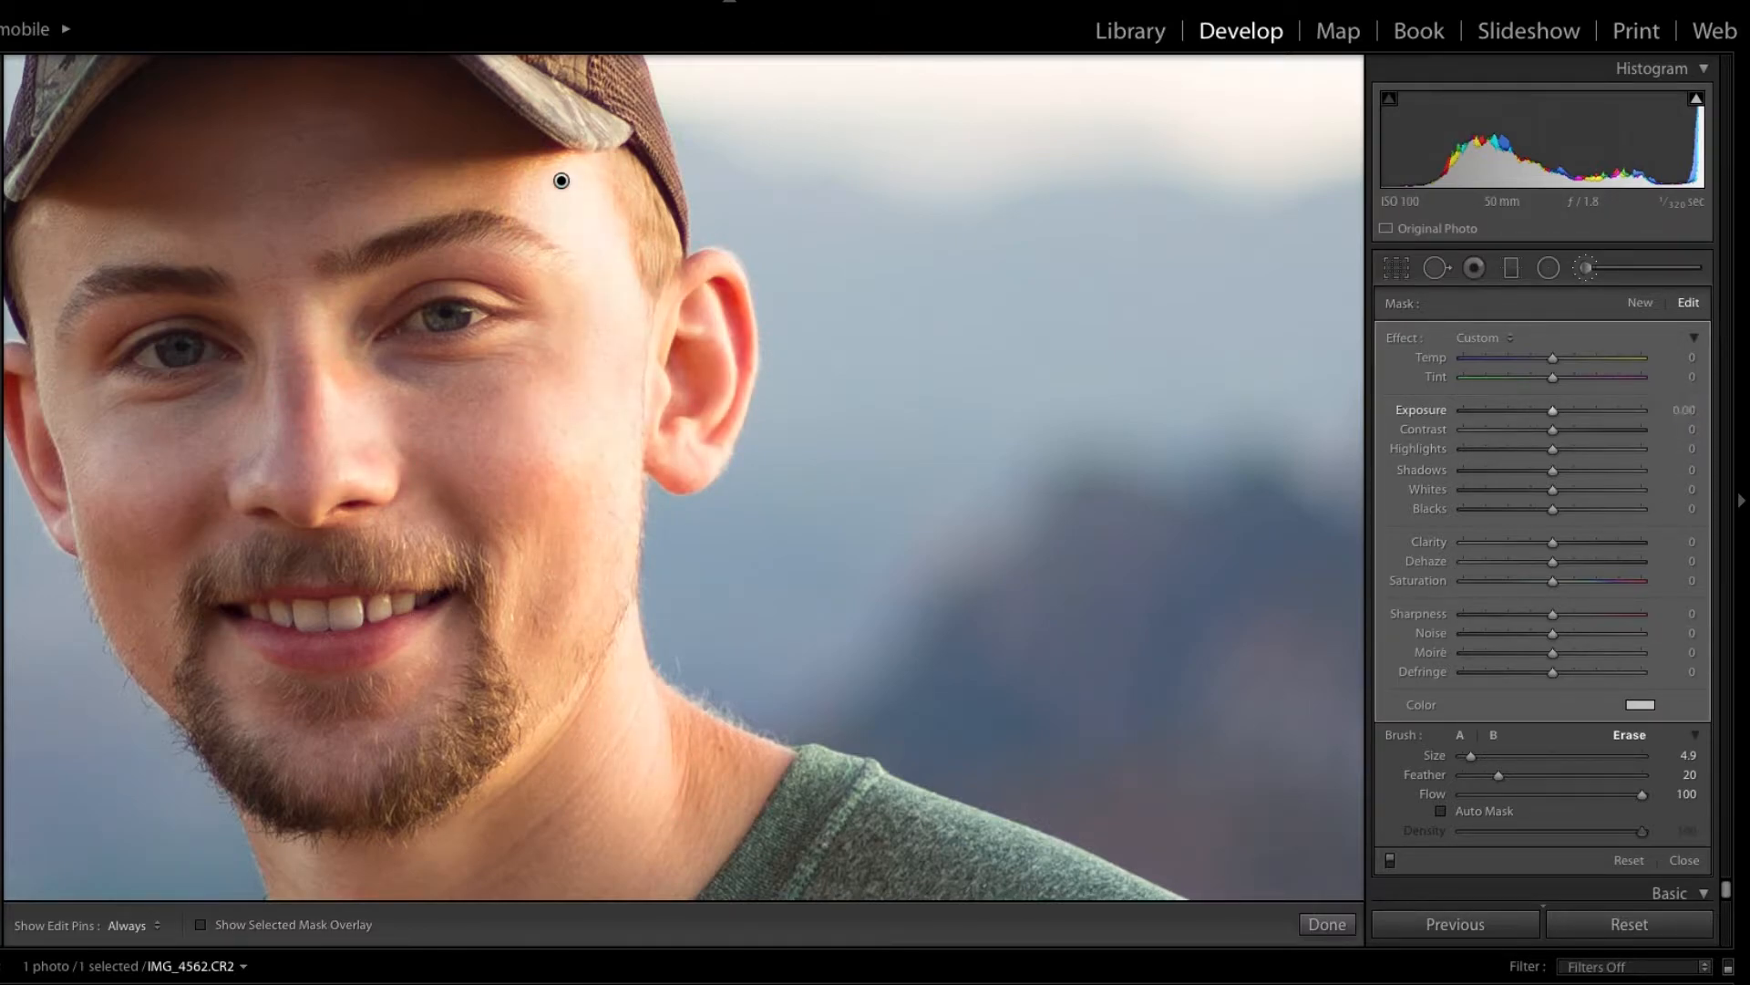
{"action": "left_click", "coordinate": [1694, 412]}
{"action": "key", "text": "BackSpace"}
{"action": "type", "text": "-.3"}
{"action": "key", "text": "Return"}
{"action": "left_click", "coordinate": [1685, 412]}
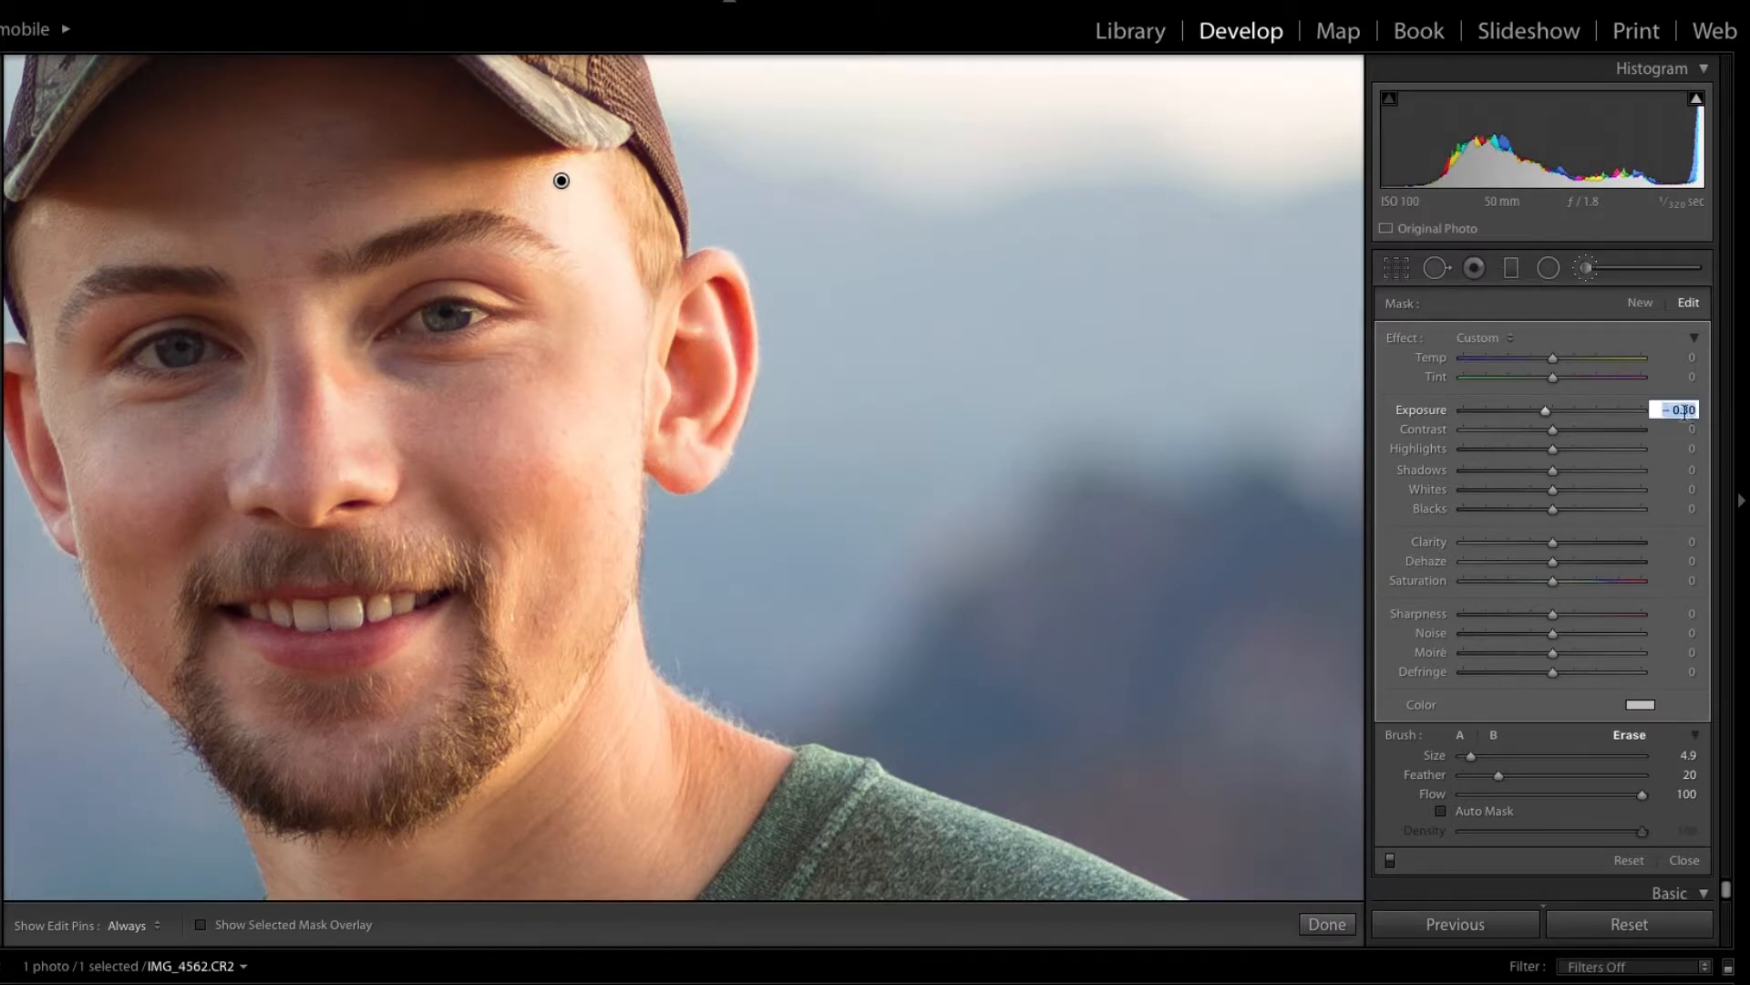
{"action": "type", "text": "-.5"}
{"action": "key", "text": "Return"}
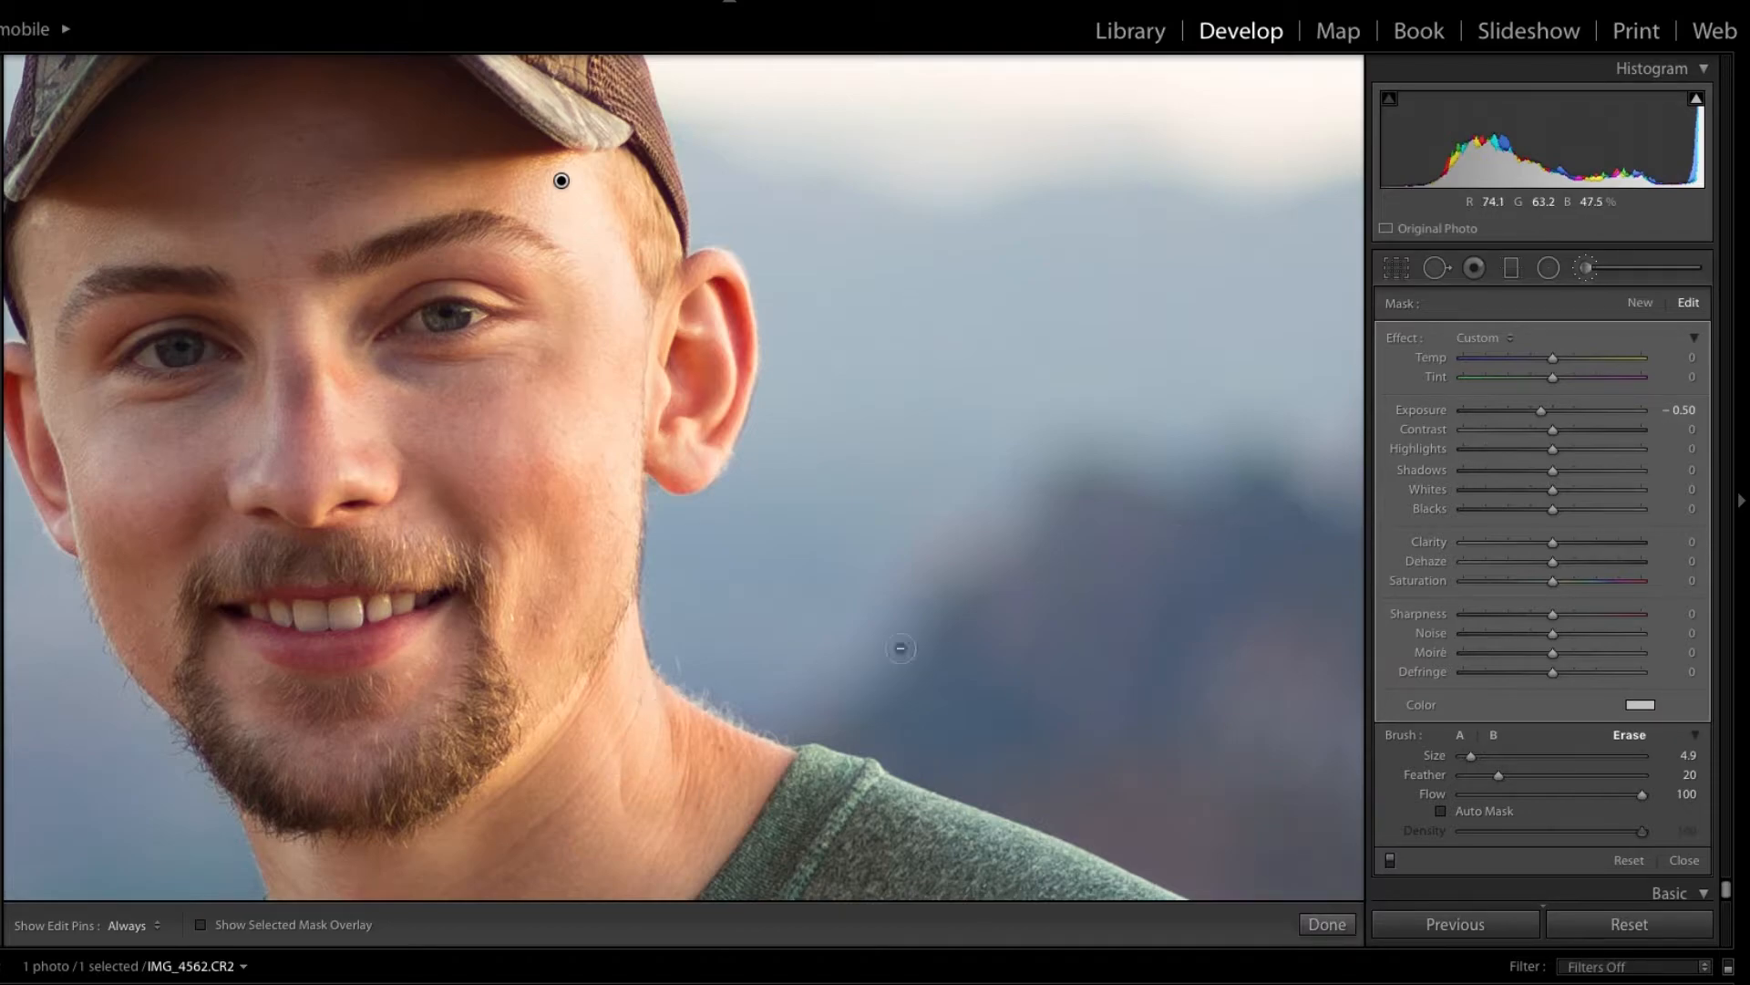
- Return to brush A and check the darkened face in the full photo and in close-up
{"action": "left_click", "coordinate": [1459, 735]}
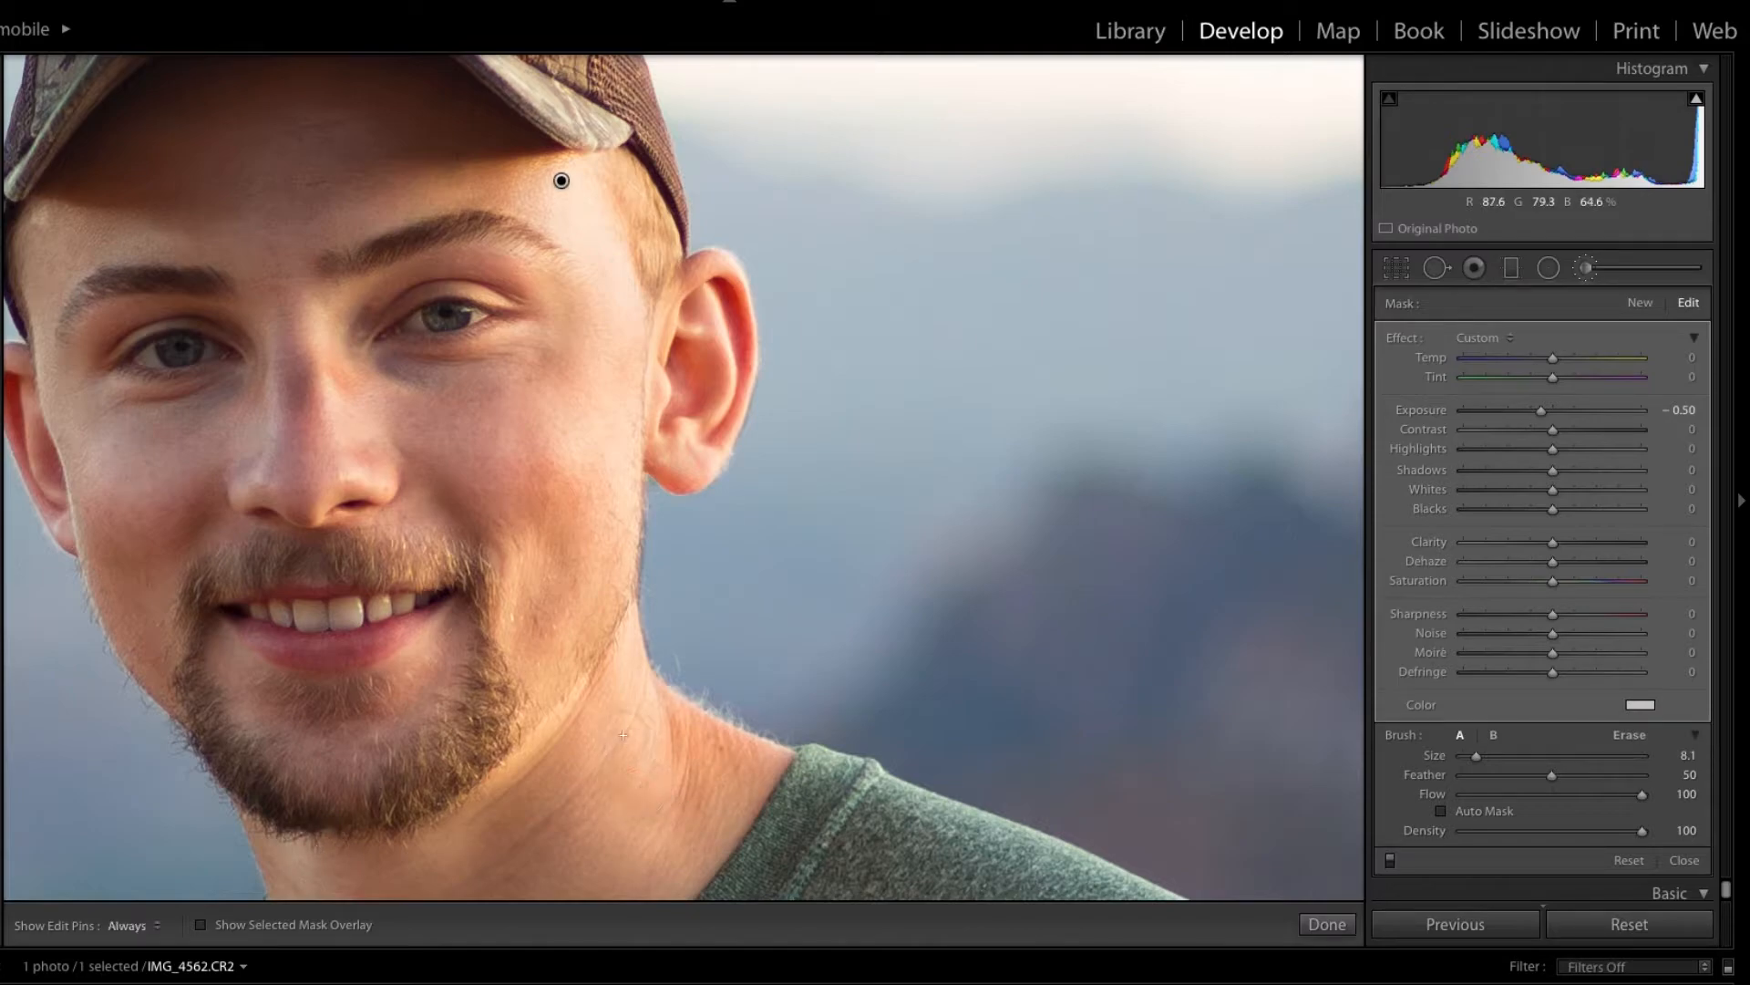
{"action": "key", "text": "h"}
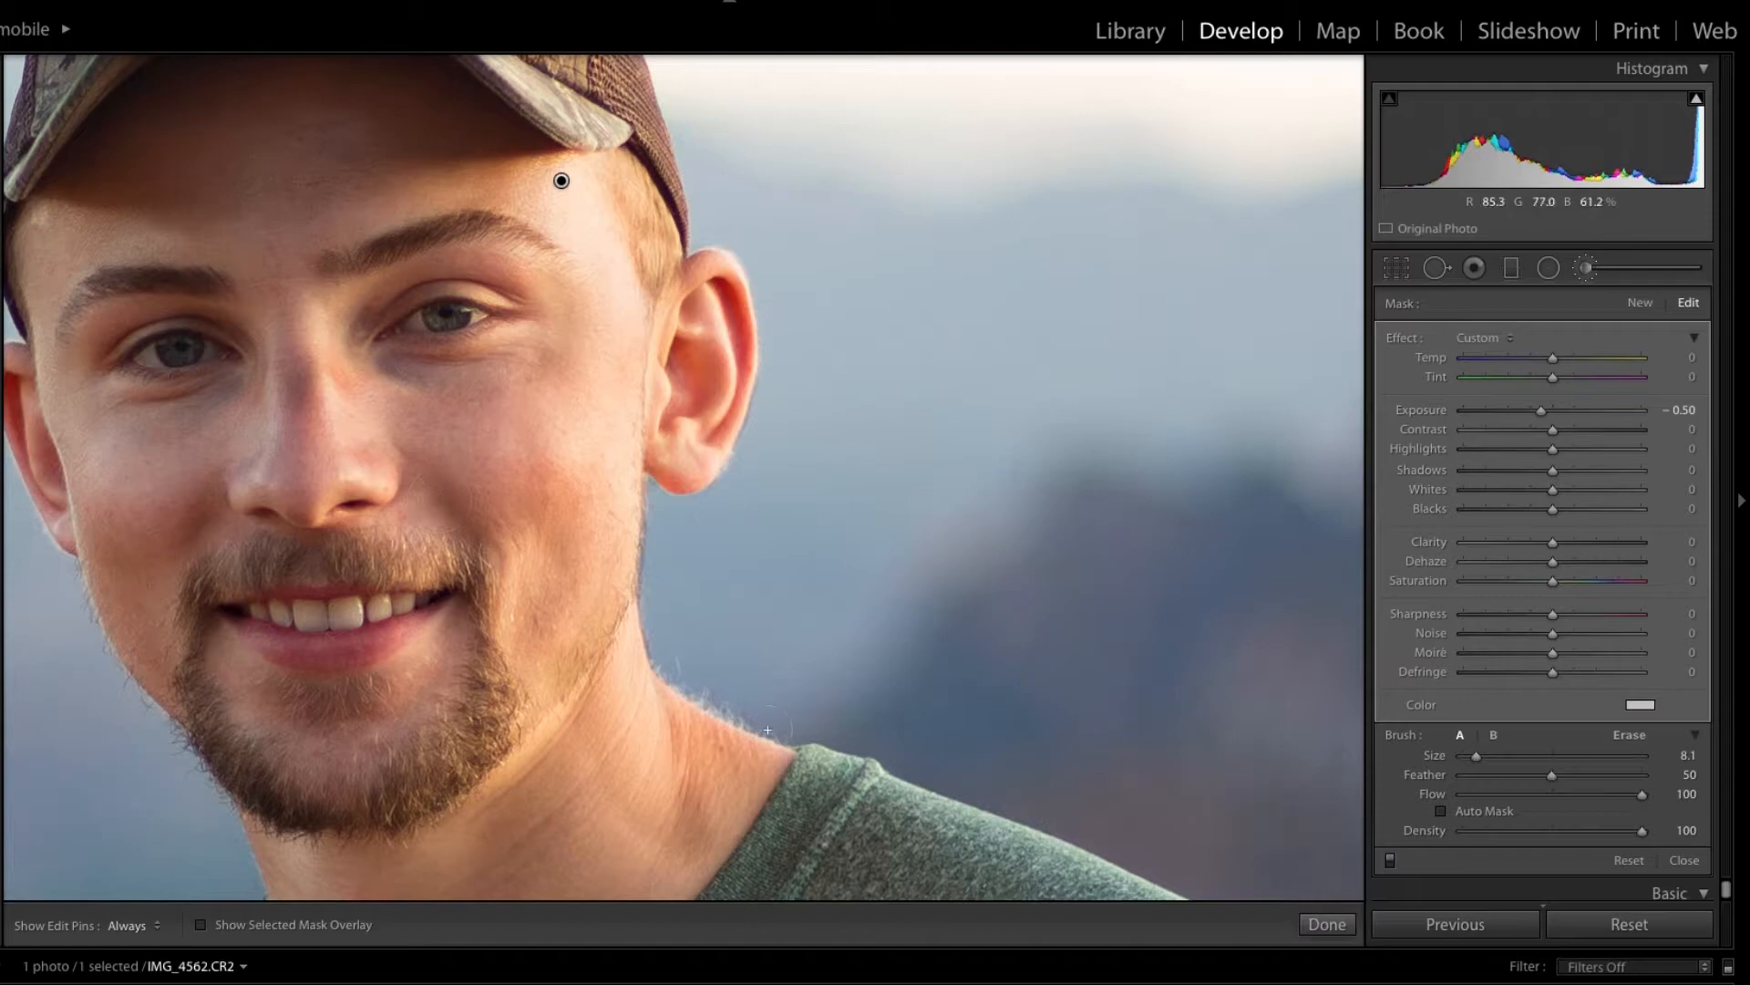
{"action": "key", "text": "z"}
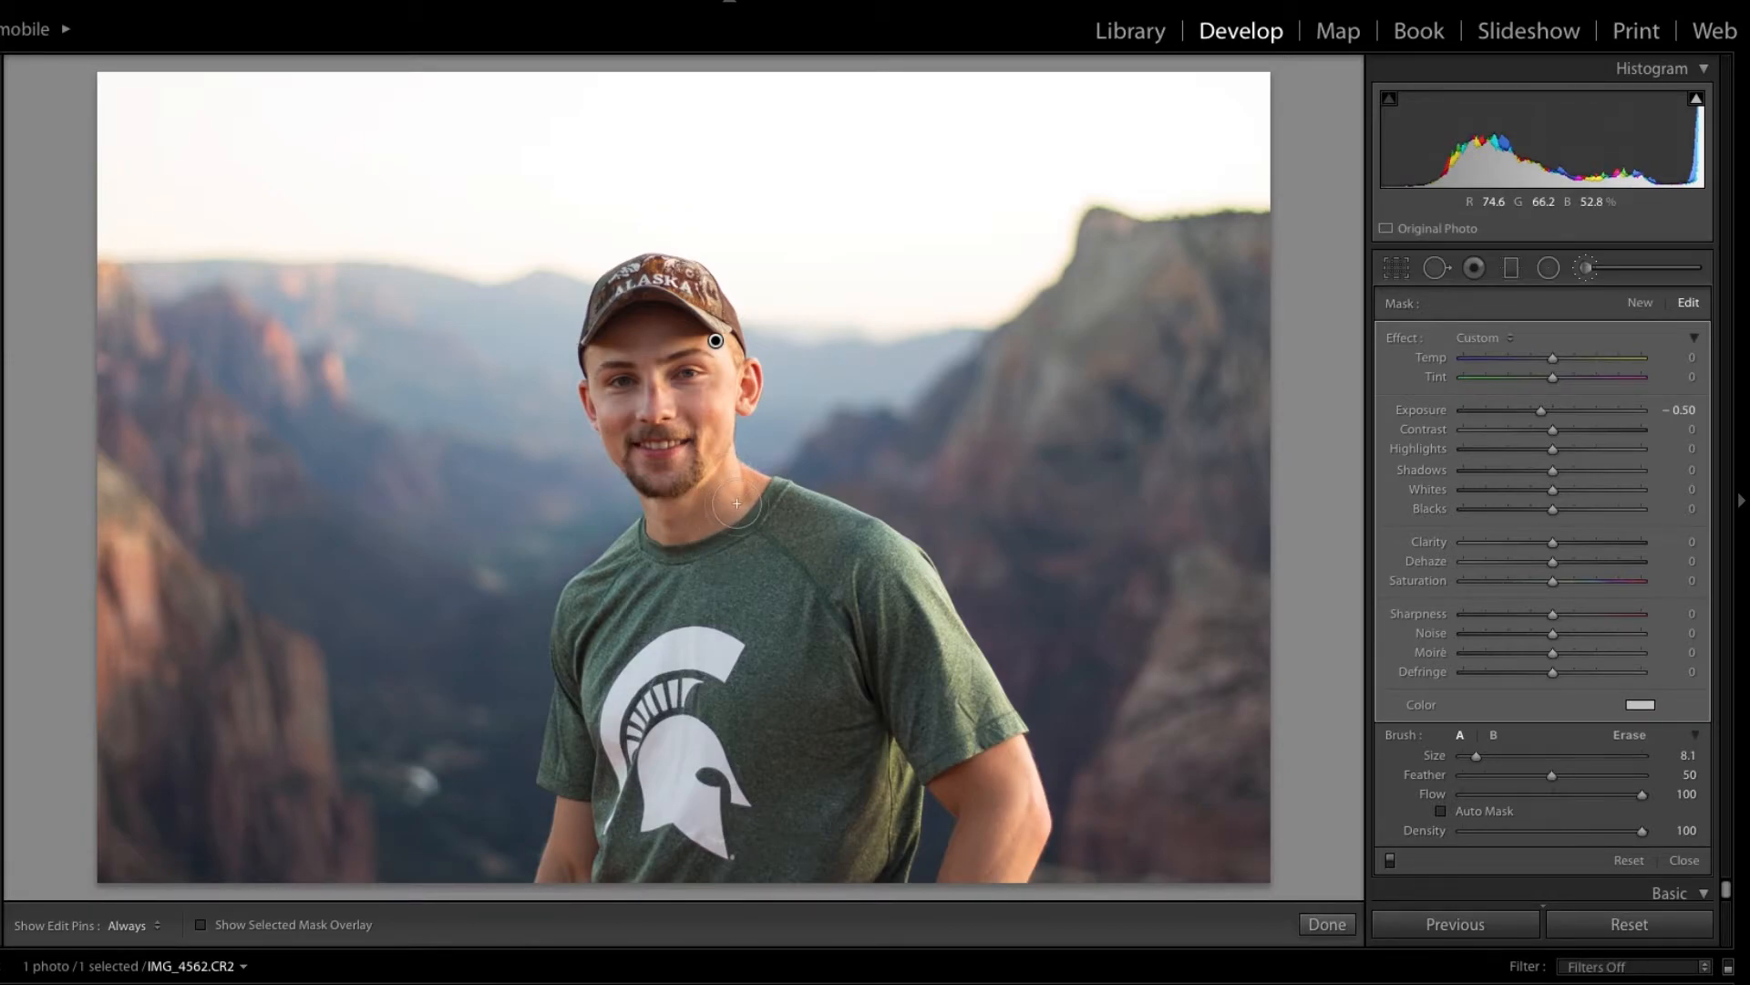
{"action": "key", "text": "z"}
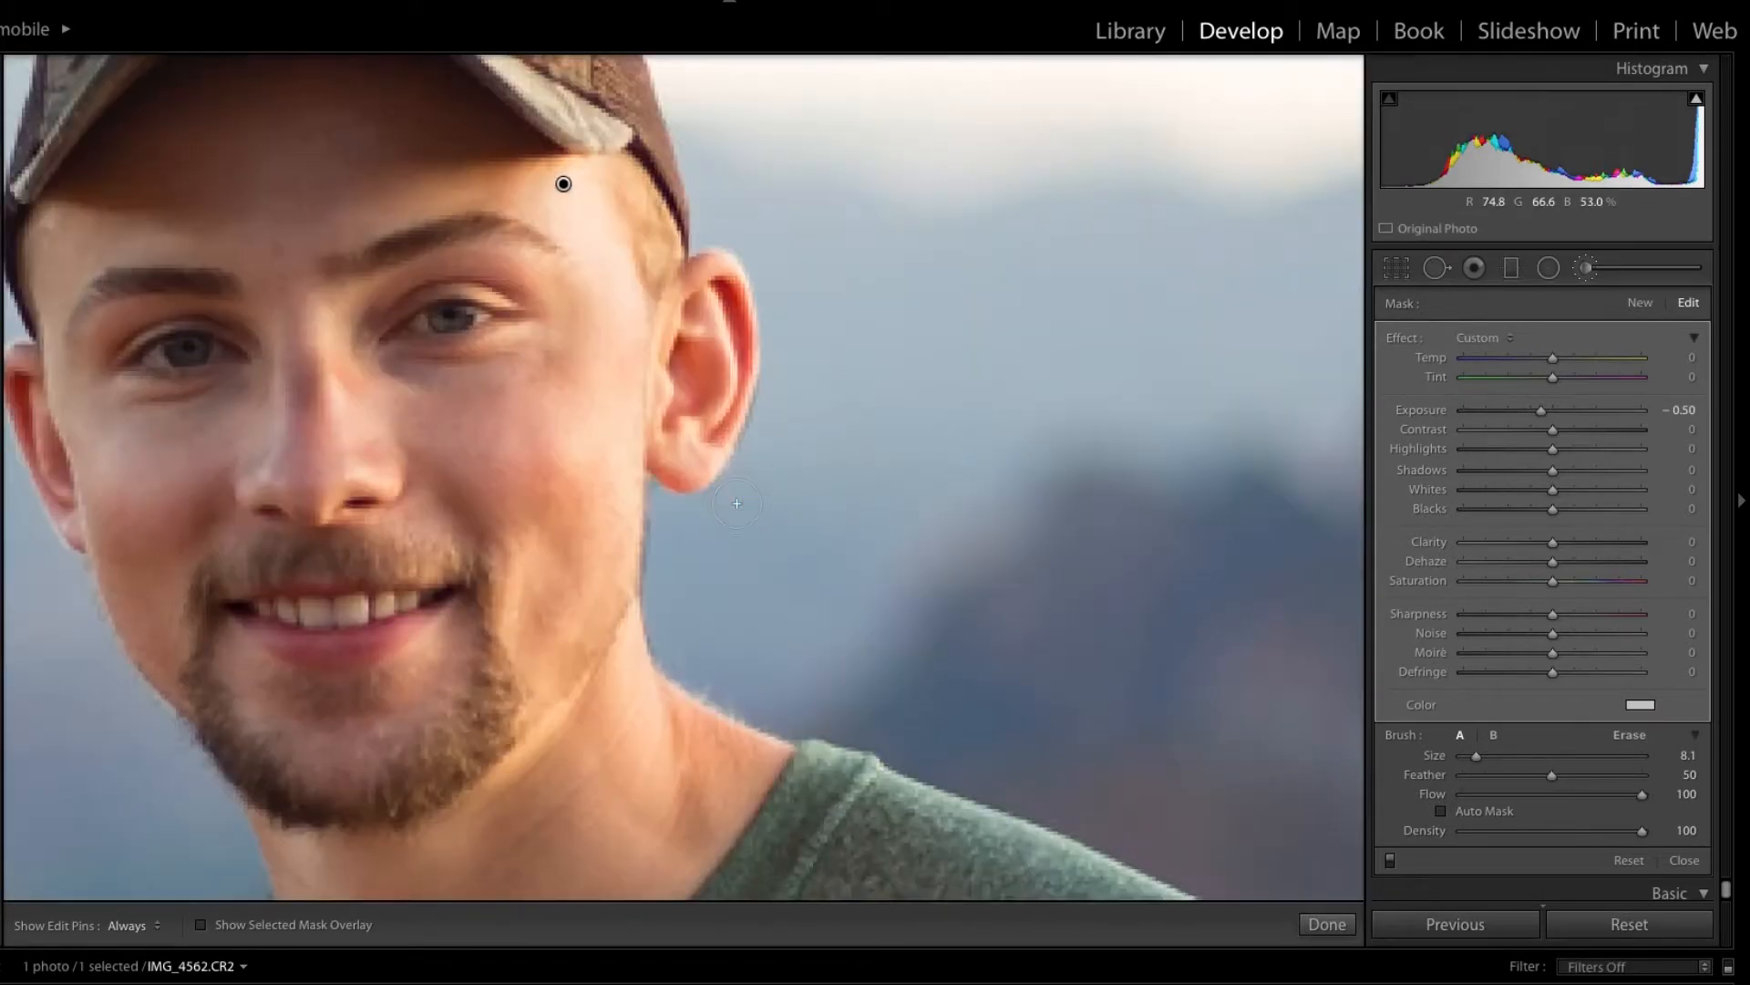
- Try erasing part of the mask on the neck, with the eraser's flow at 50 and feather at 36
{"action": "scroll", "coordinate": [948, 684], "scroll_direction": "down", "scroll_amount": 3}
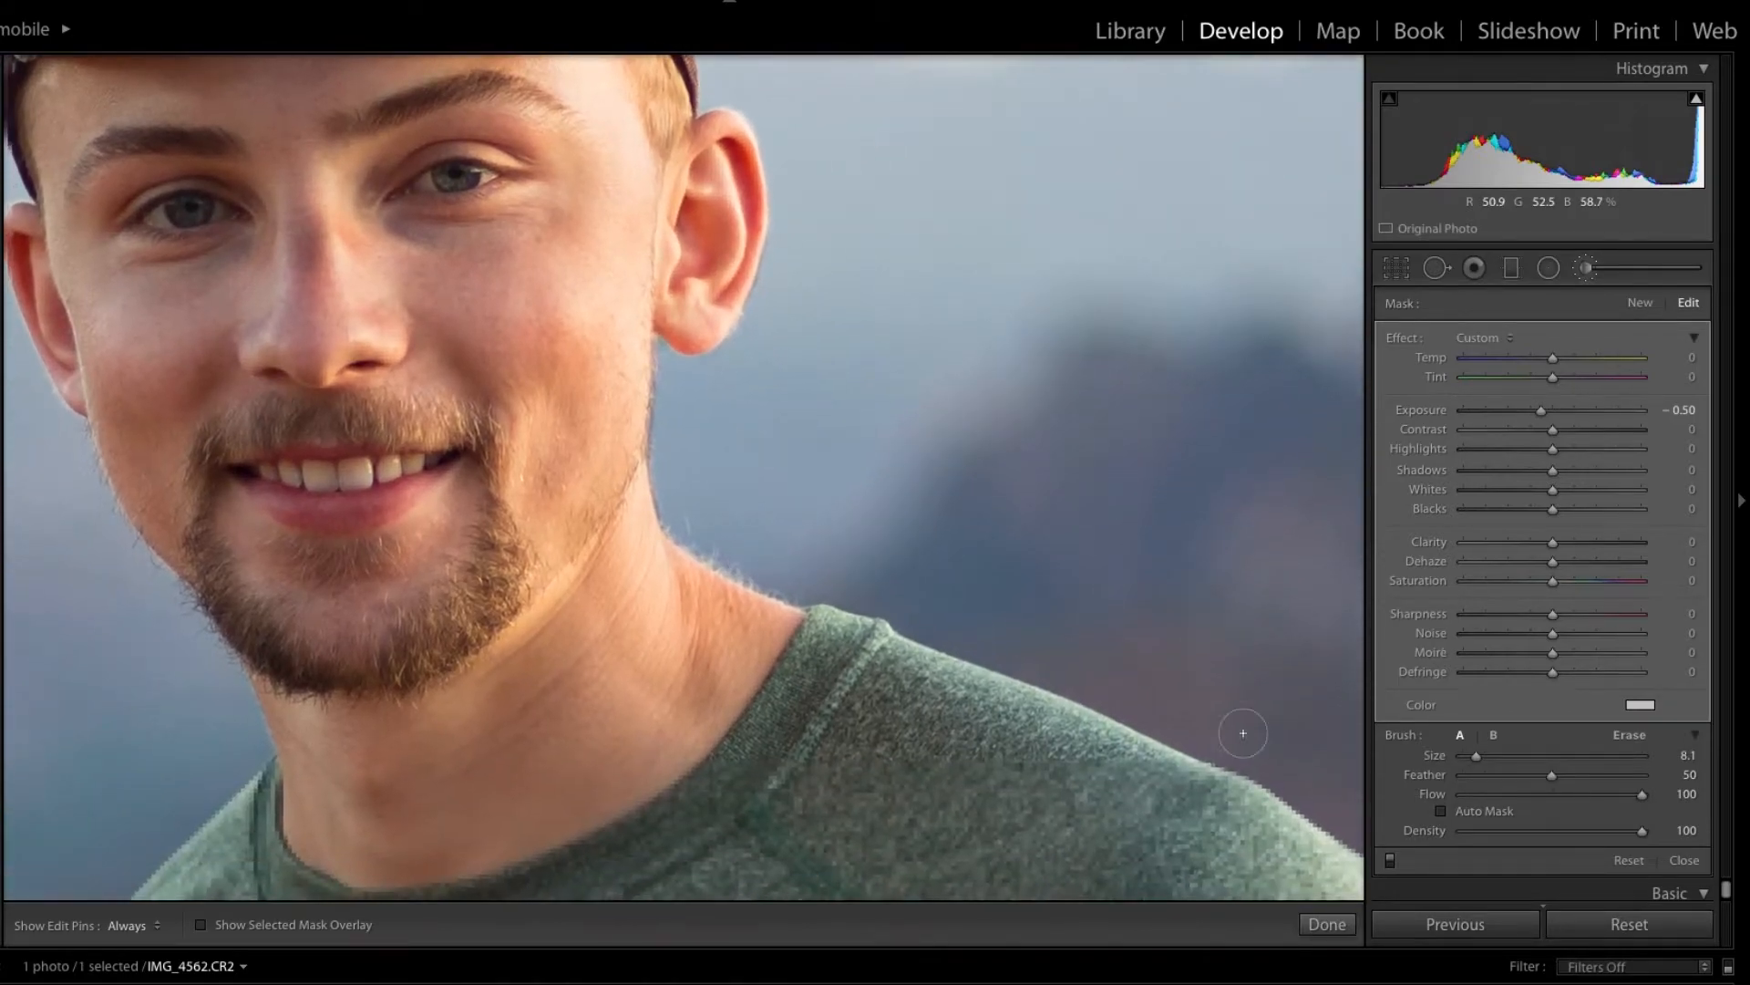
{"action": "left_click", "coordinate": [1641, 741]}
{"action": "mouse_move", "coordinate": [607, 627]}
{"action": "left_mouse_down"}
{"action": "mouse_move", "coordinate": [589, 602]}
{"action": "mouse_move", "coordinate": [665, 678]}
{"action": "mouse_move", "coordinate": [740, 690]}
{"action": "mouse_move", "coordinate": [703, 684]}
{"action": "mouse_move", "coordinate": [651, 733]}
{"action": "left_mouse_up"}
{"action": "key", "text": "h"}
{"action": "key", "text": "h"}
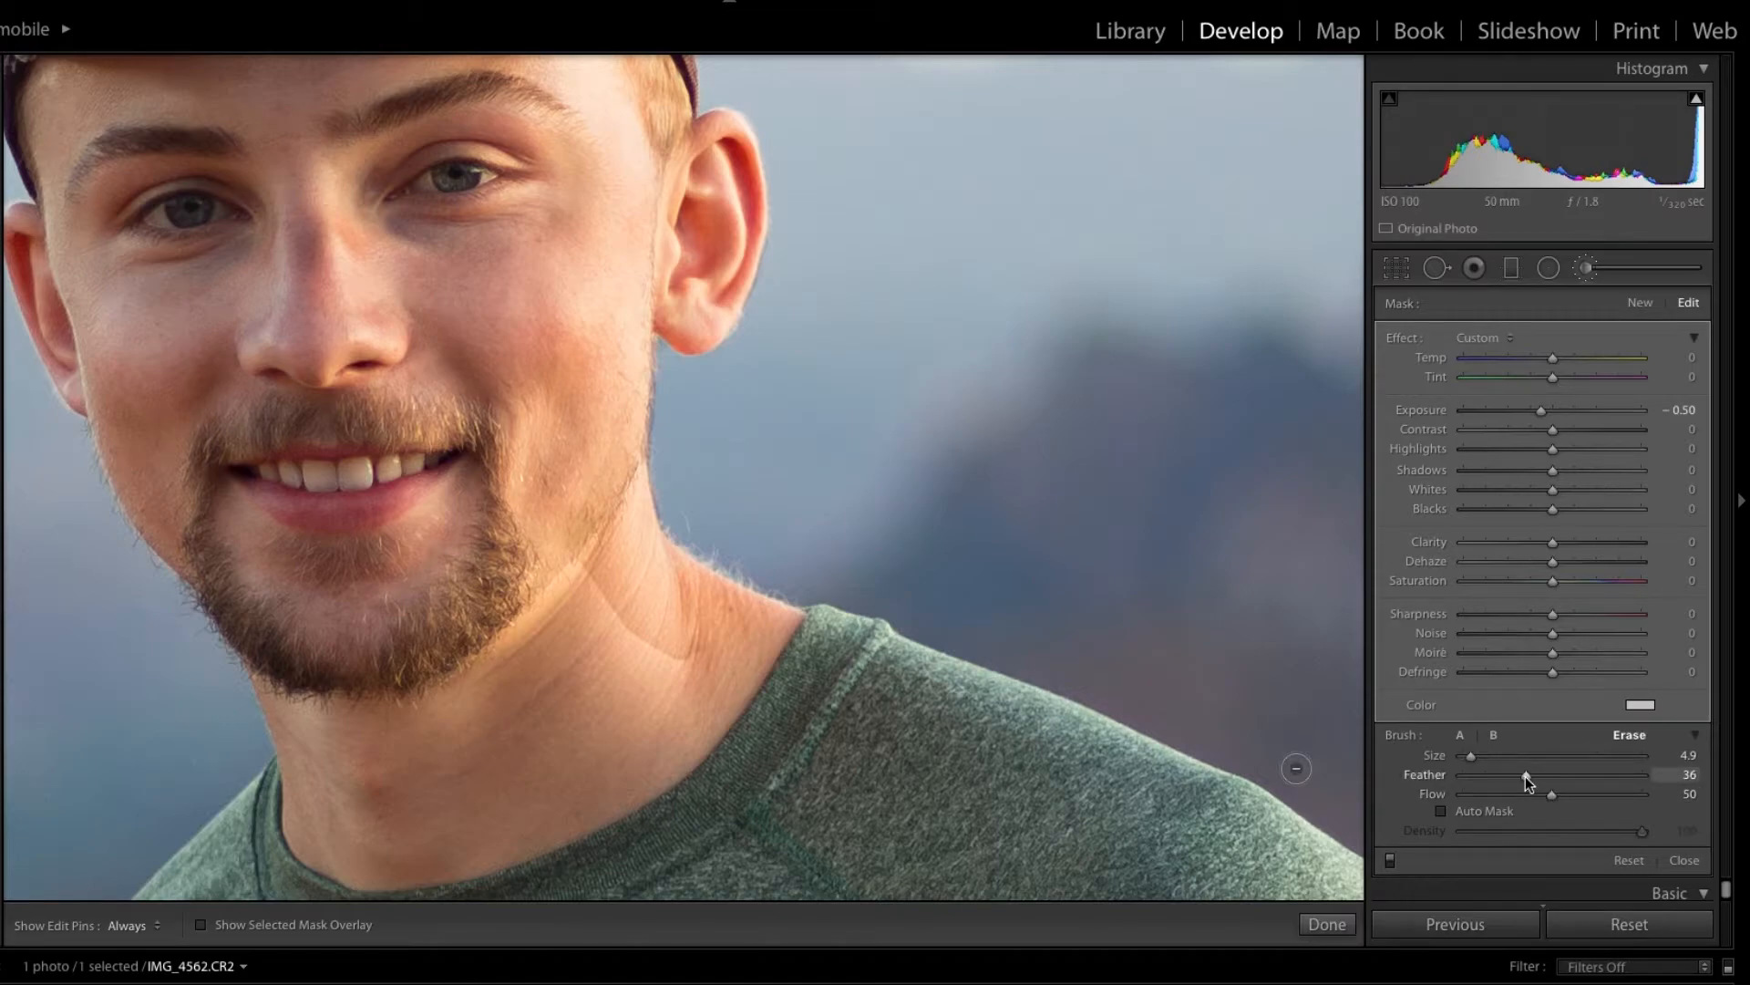
- Set brush A to feather 71 and flow 51, and finish the face mask with the whole photo in view
{"action": "left_click", "coordinate": [1461, 735]}
{"action": "mouse_move", "coordinate": [1644, 796]}
{"action": "left_mouse_down"}
{"action": "mouse_move", "coordinate": [1554, 796]}
{"action": "mouse_move", "coordinate": [1589, 775]}
{"action": "left_mouse_up"}
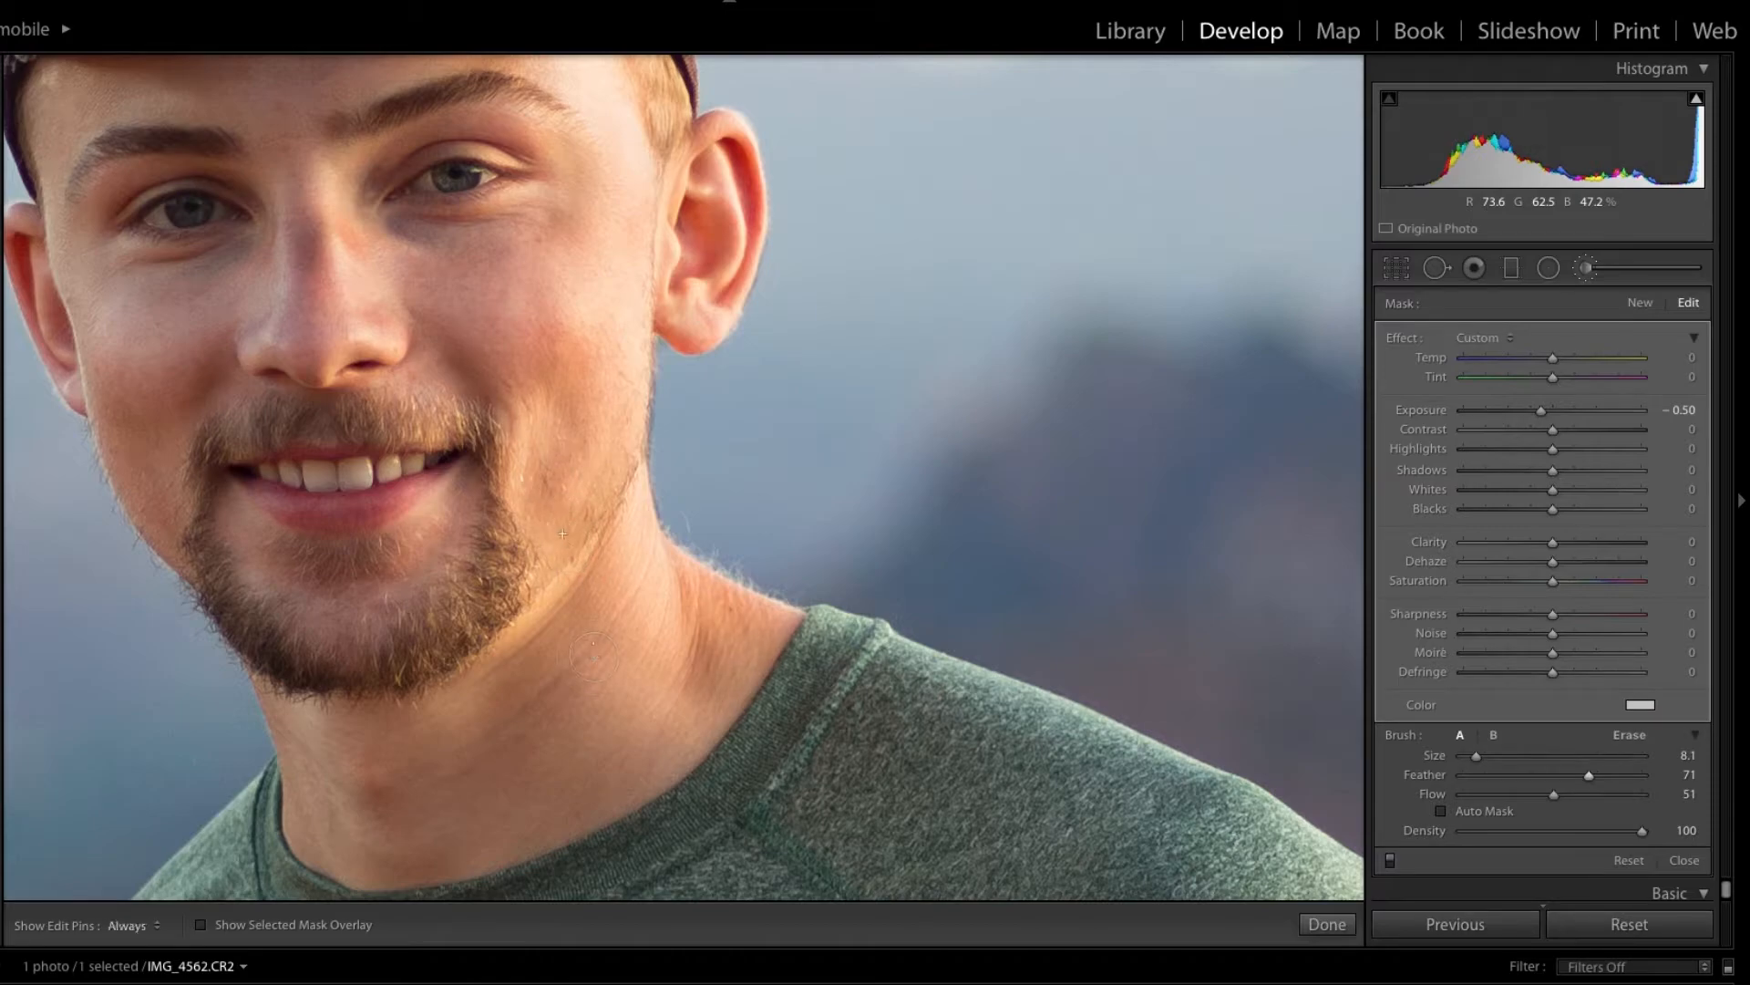
{"action": "key", "text": "h"}
{"action": "key", "text": "z"}
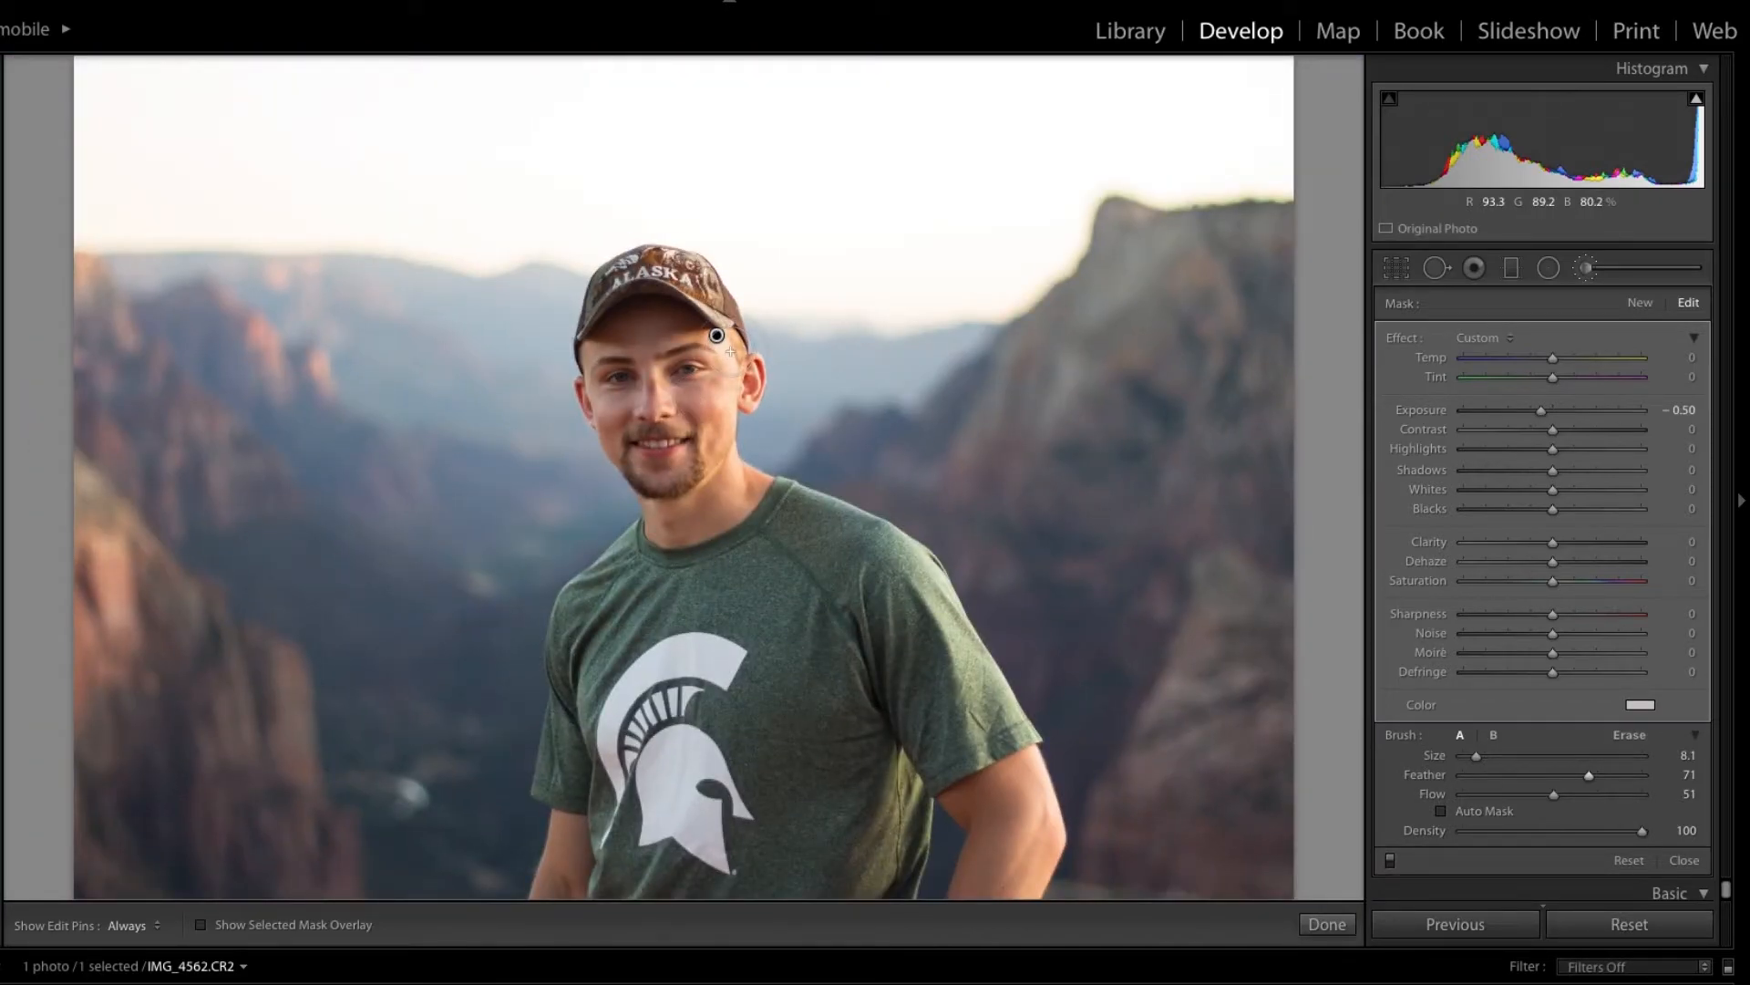
{"action": "key", "text": "ctrl+minus"}
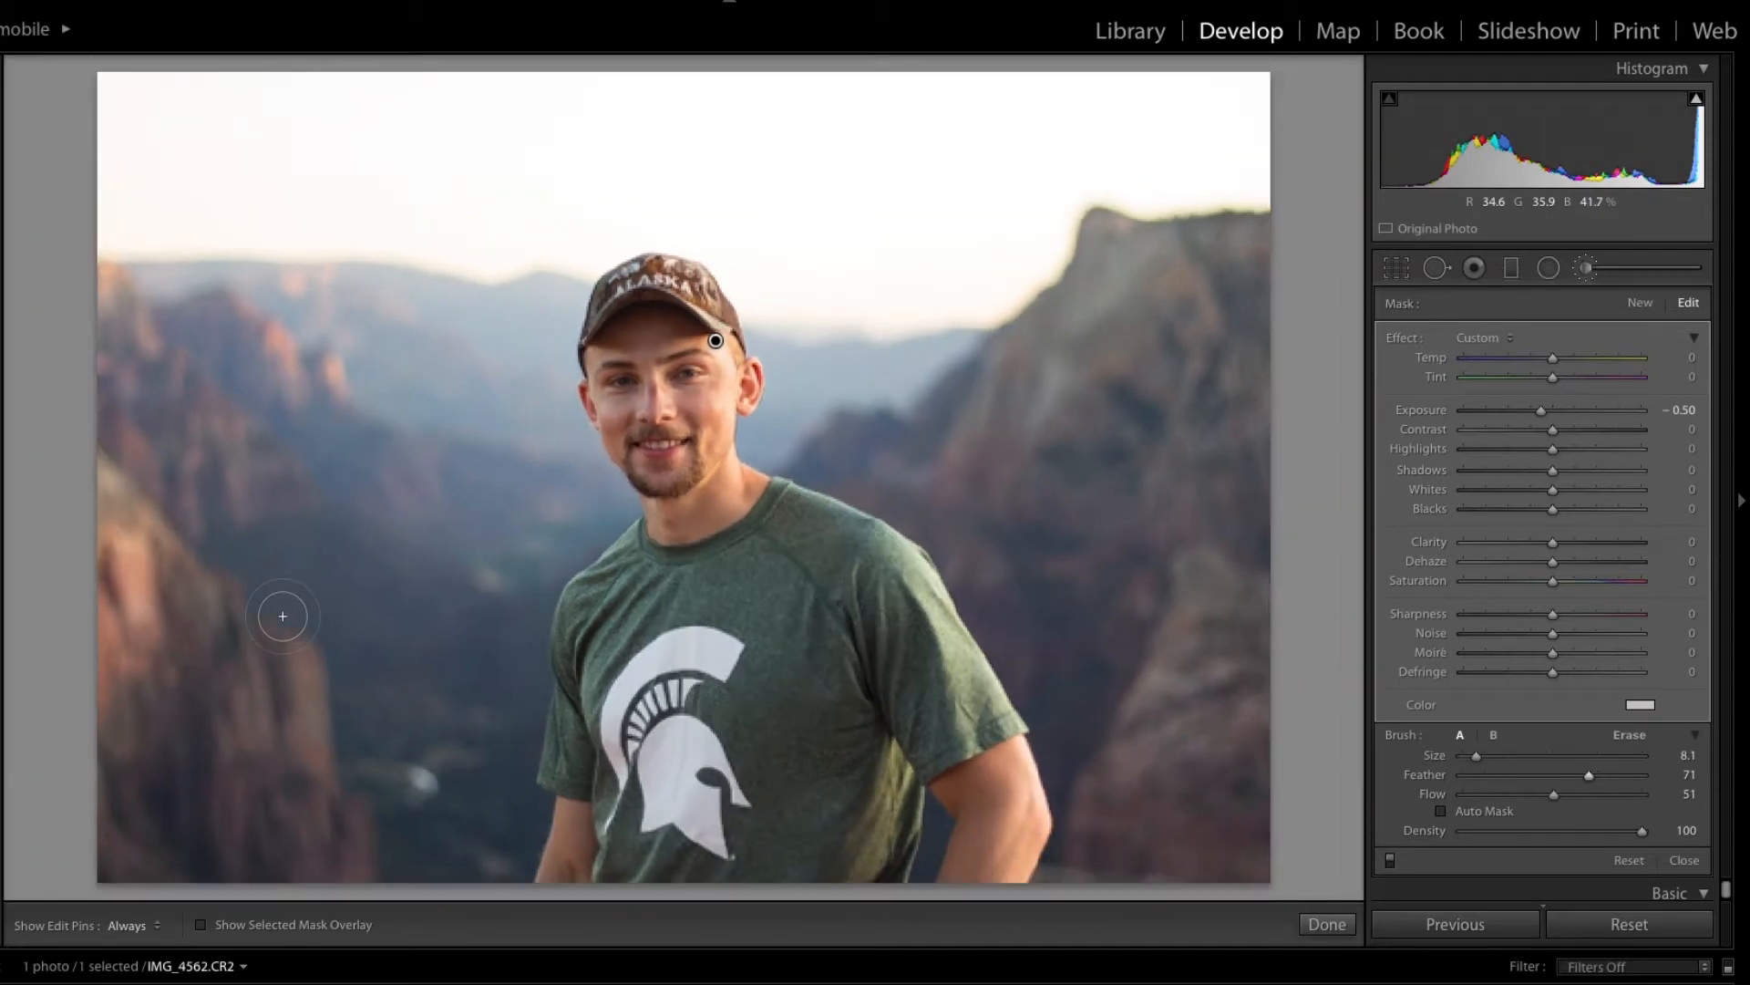
{"action": "left_click", "coordinate": [1328, 924]}
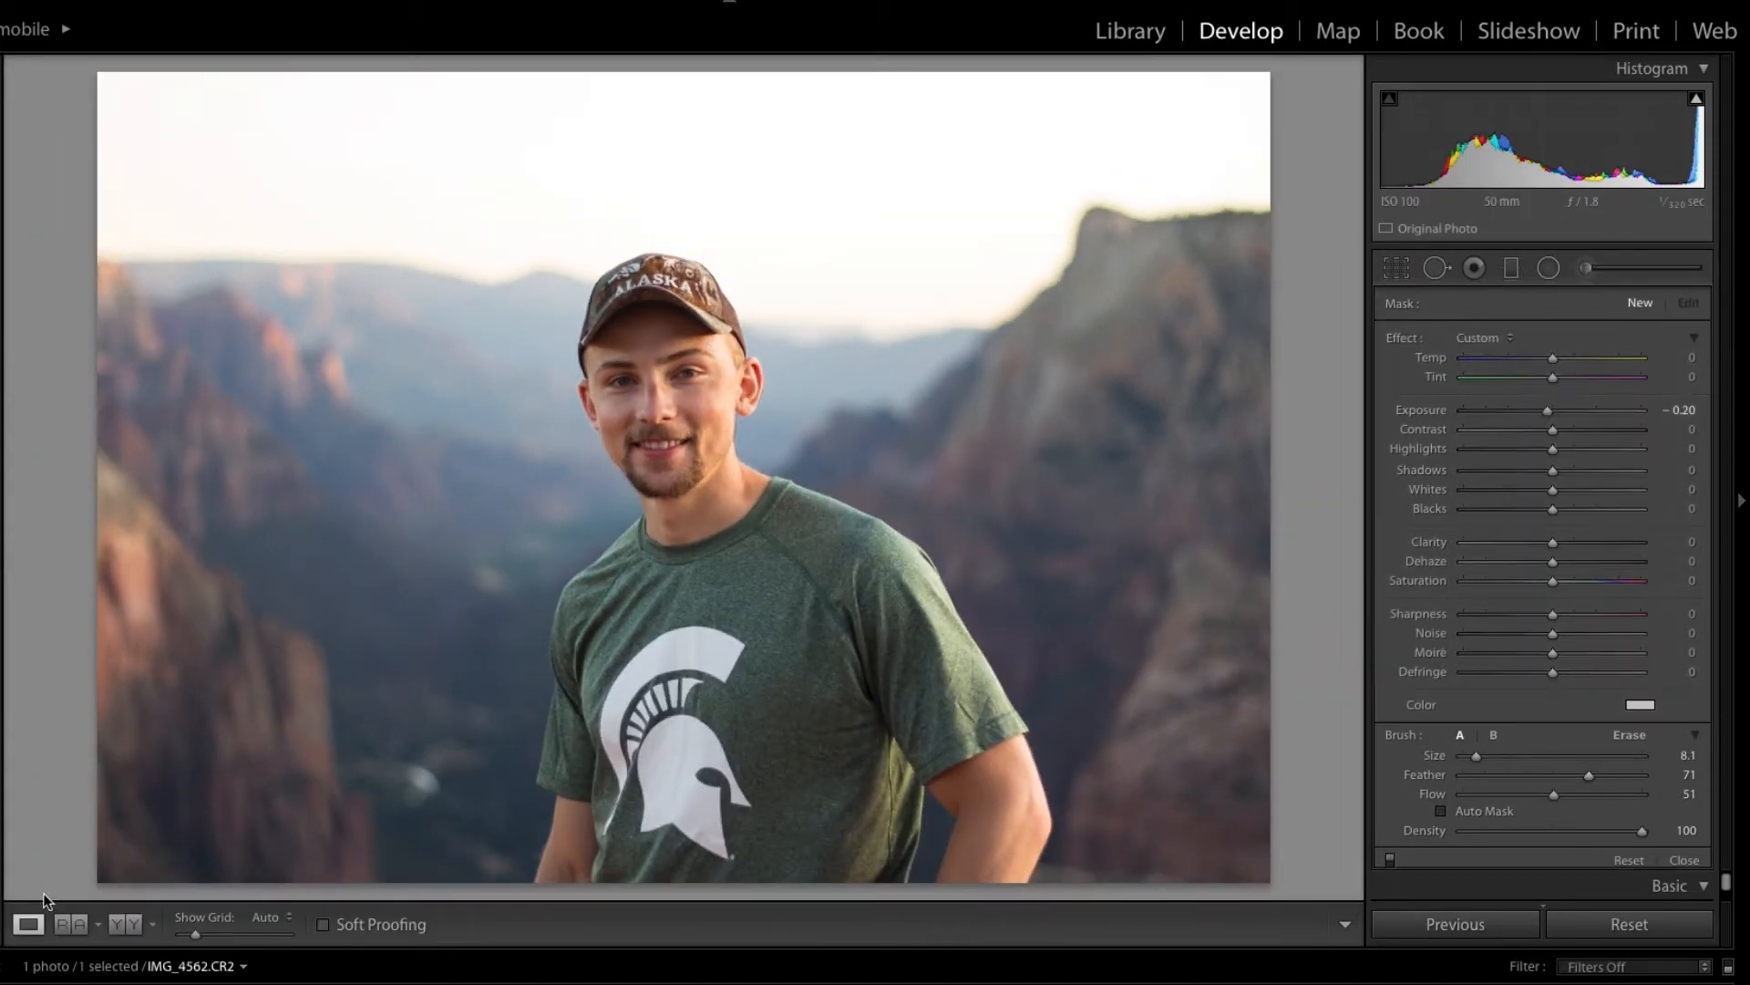
- Compare the before and after versions side by side, in face close-up and as whole photos, and return to the single-photo view
{"action": "left_click", "coordinate": [125, 923]}
{"action": "left_click", "coordinate": [379, 407]}
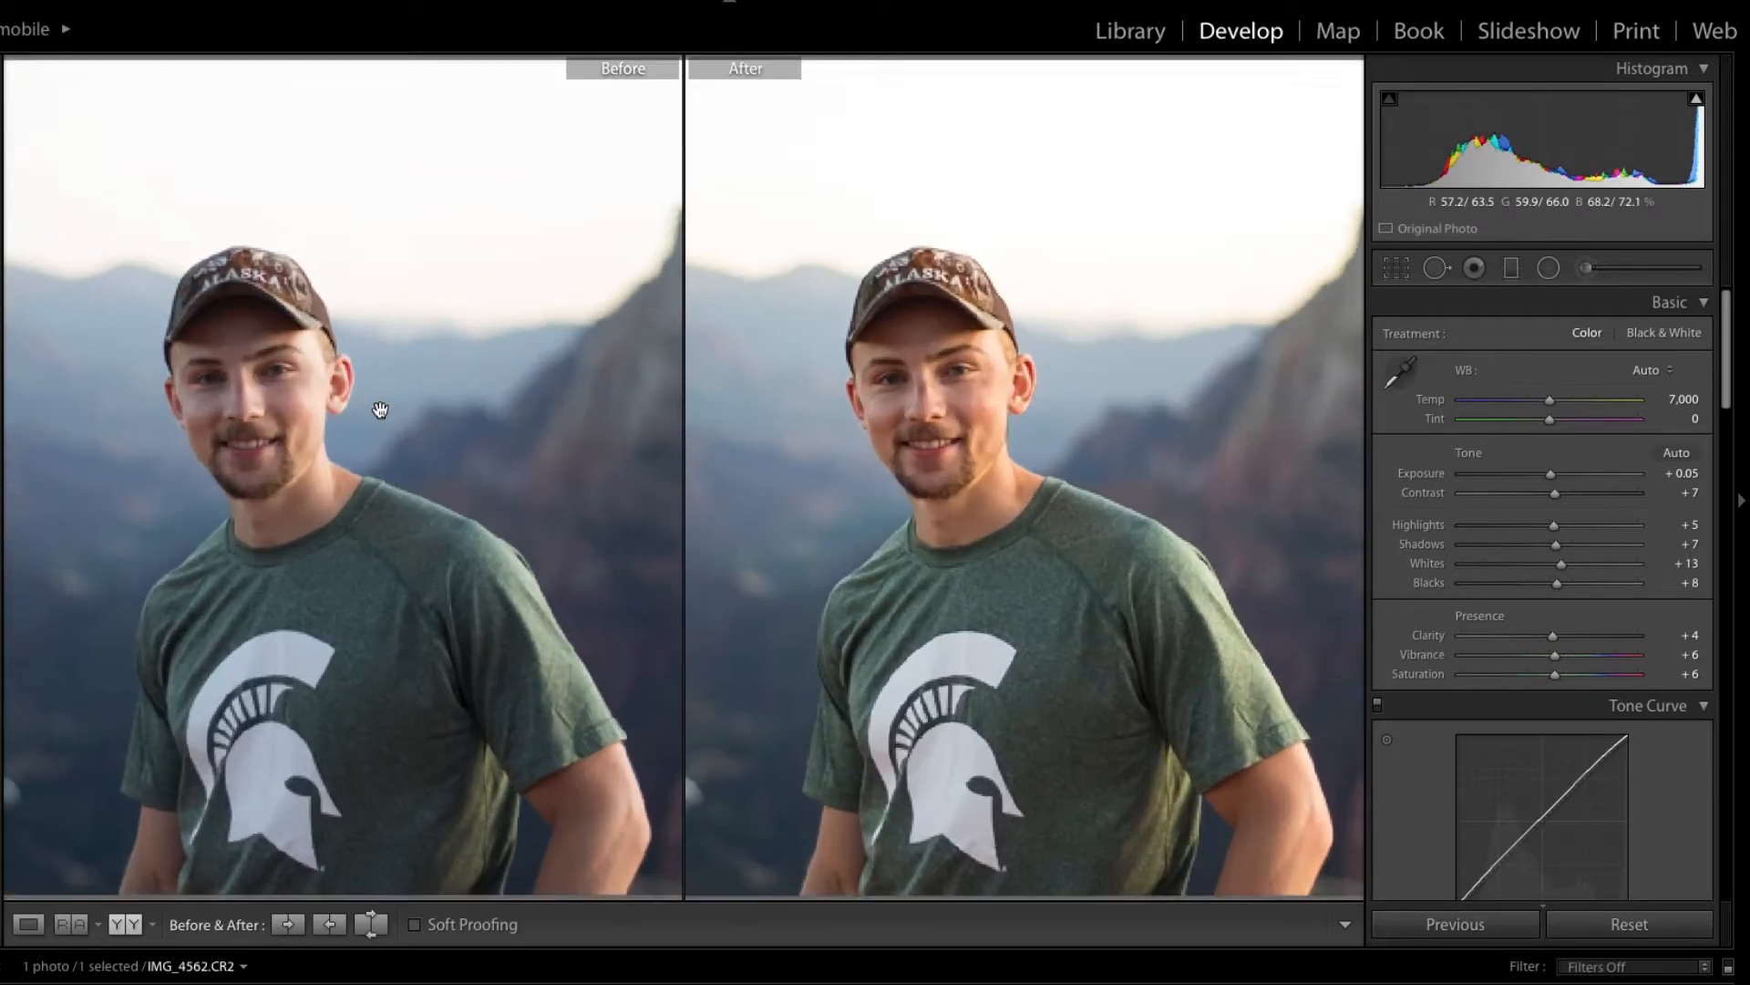
{"action": "left_click_drag", "start_coordinate": [364, 414], "coordinate": [401, 433]}
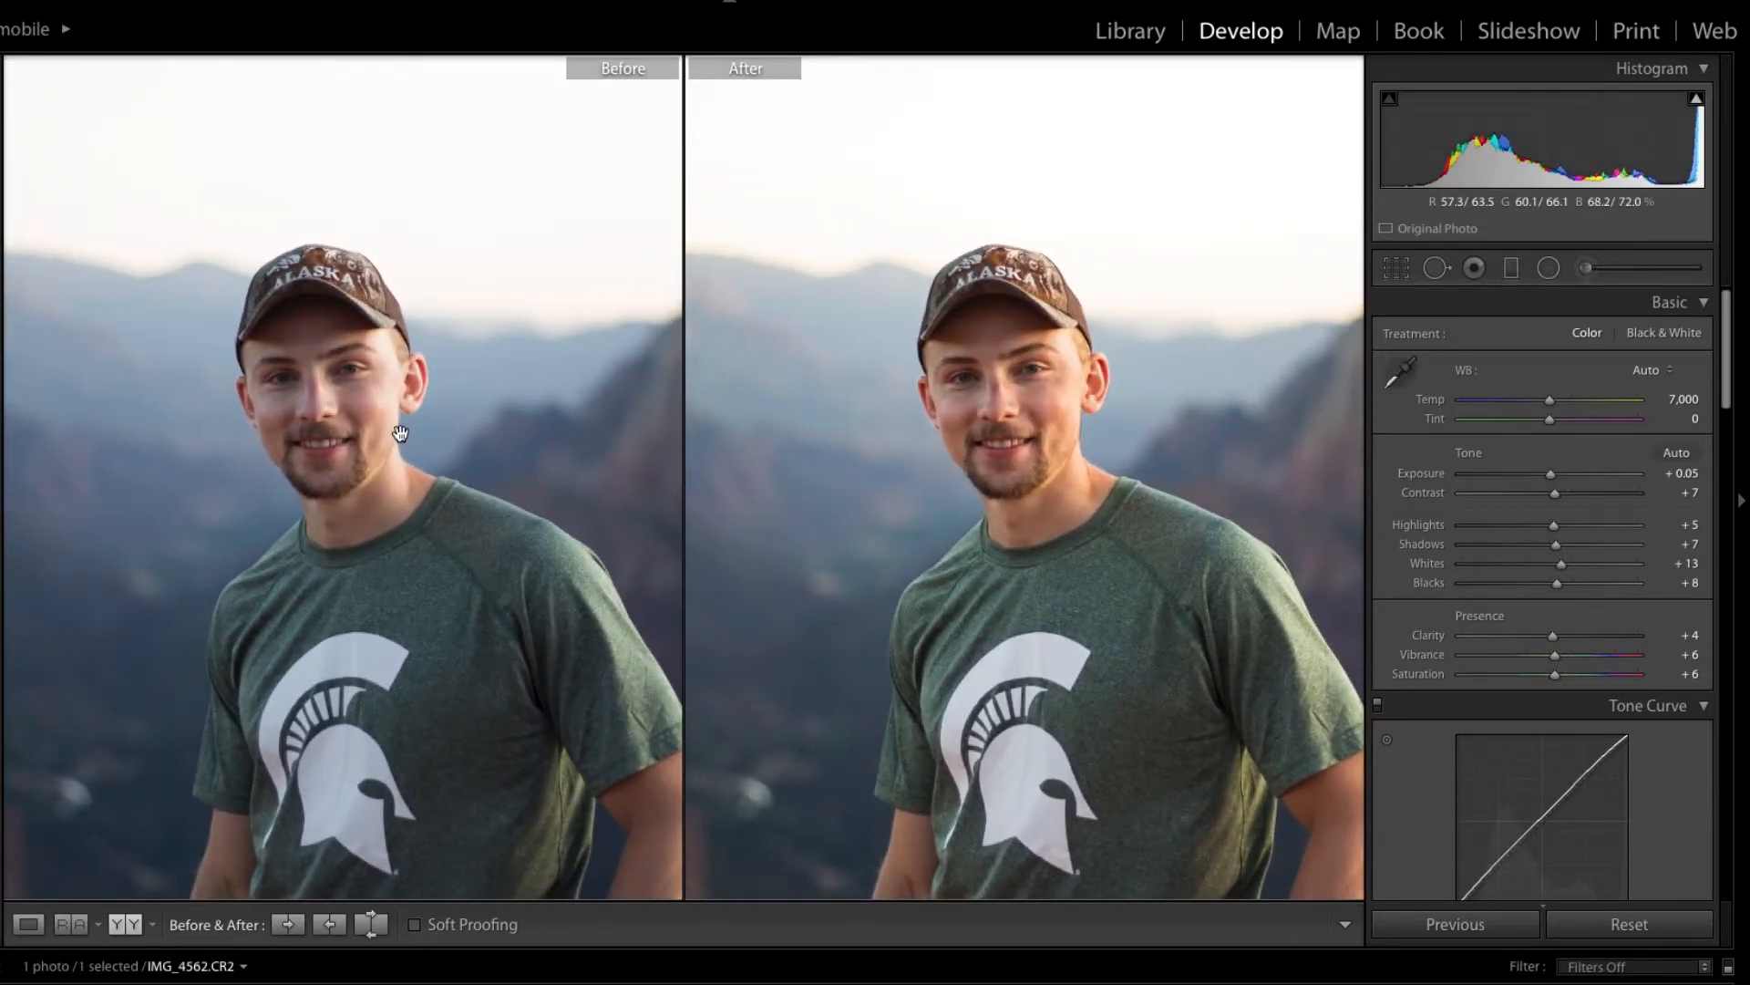
{"action": "left_click", "coordinate": [401, 433]}
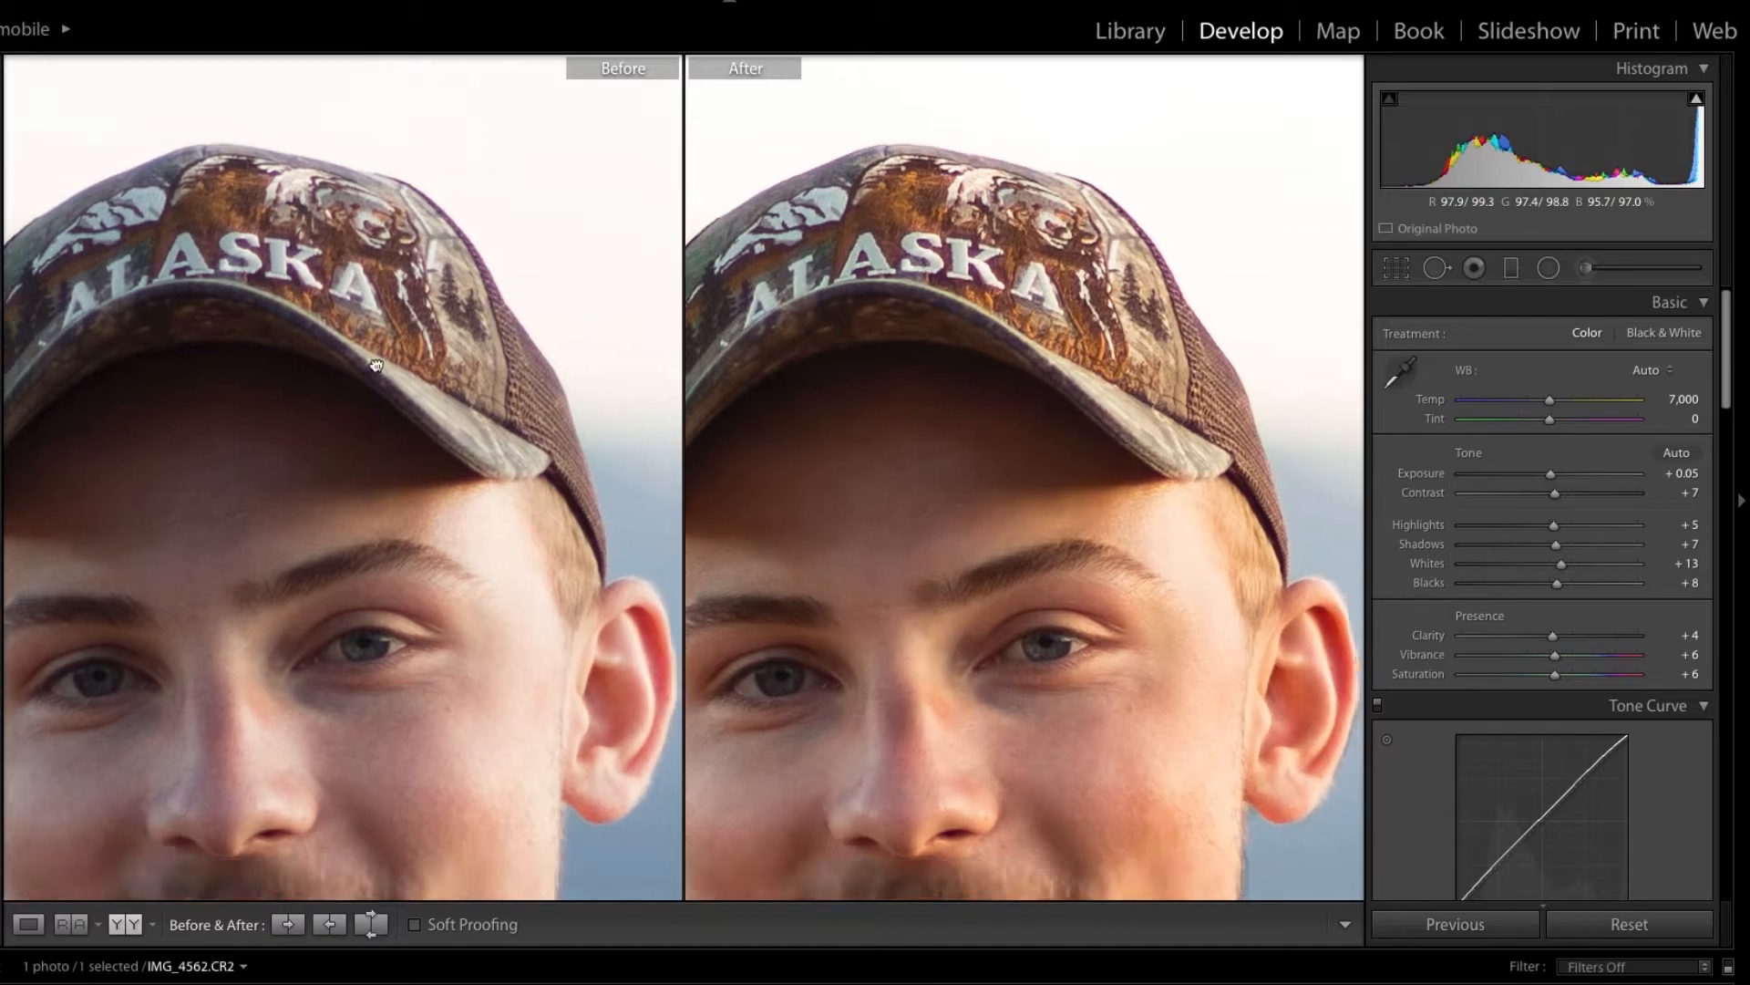
{"action": "left_click_drag", "start_coordinate": [375, 365], "coordinate": [379, 324]}
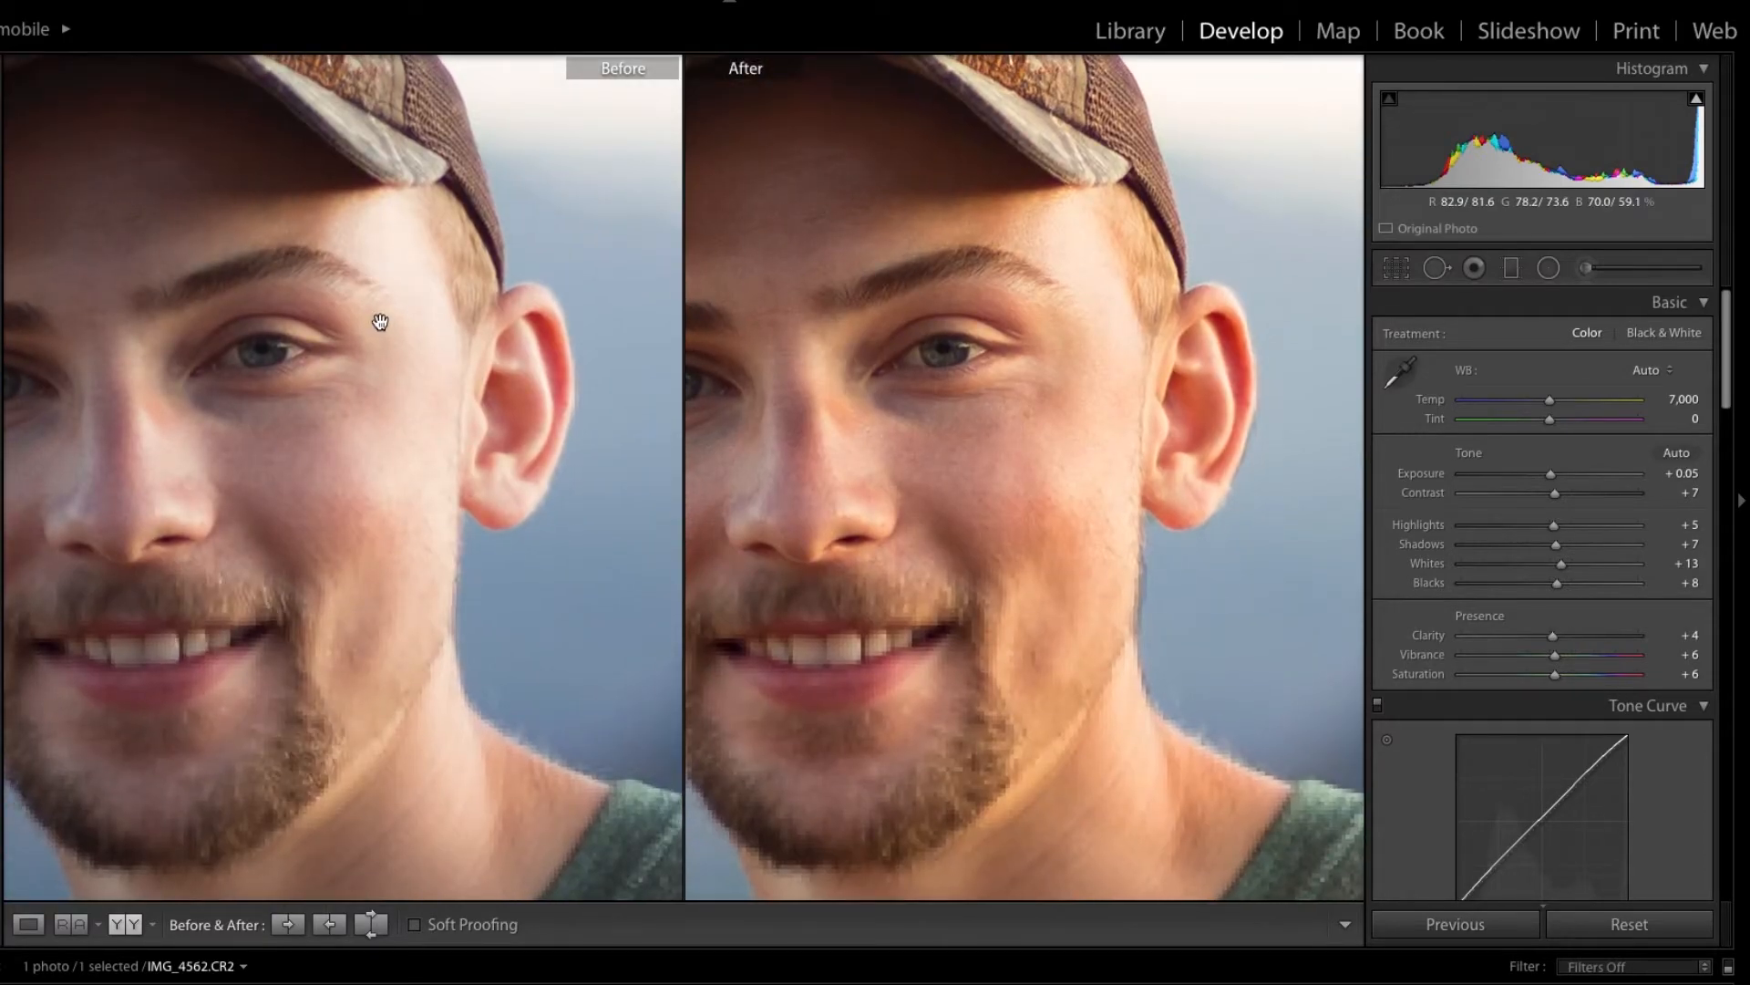
{"action": "left_click", "coordinate": [1065, 542]}
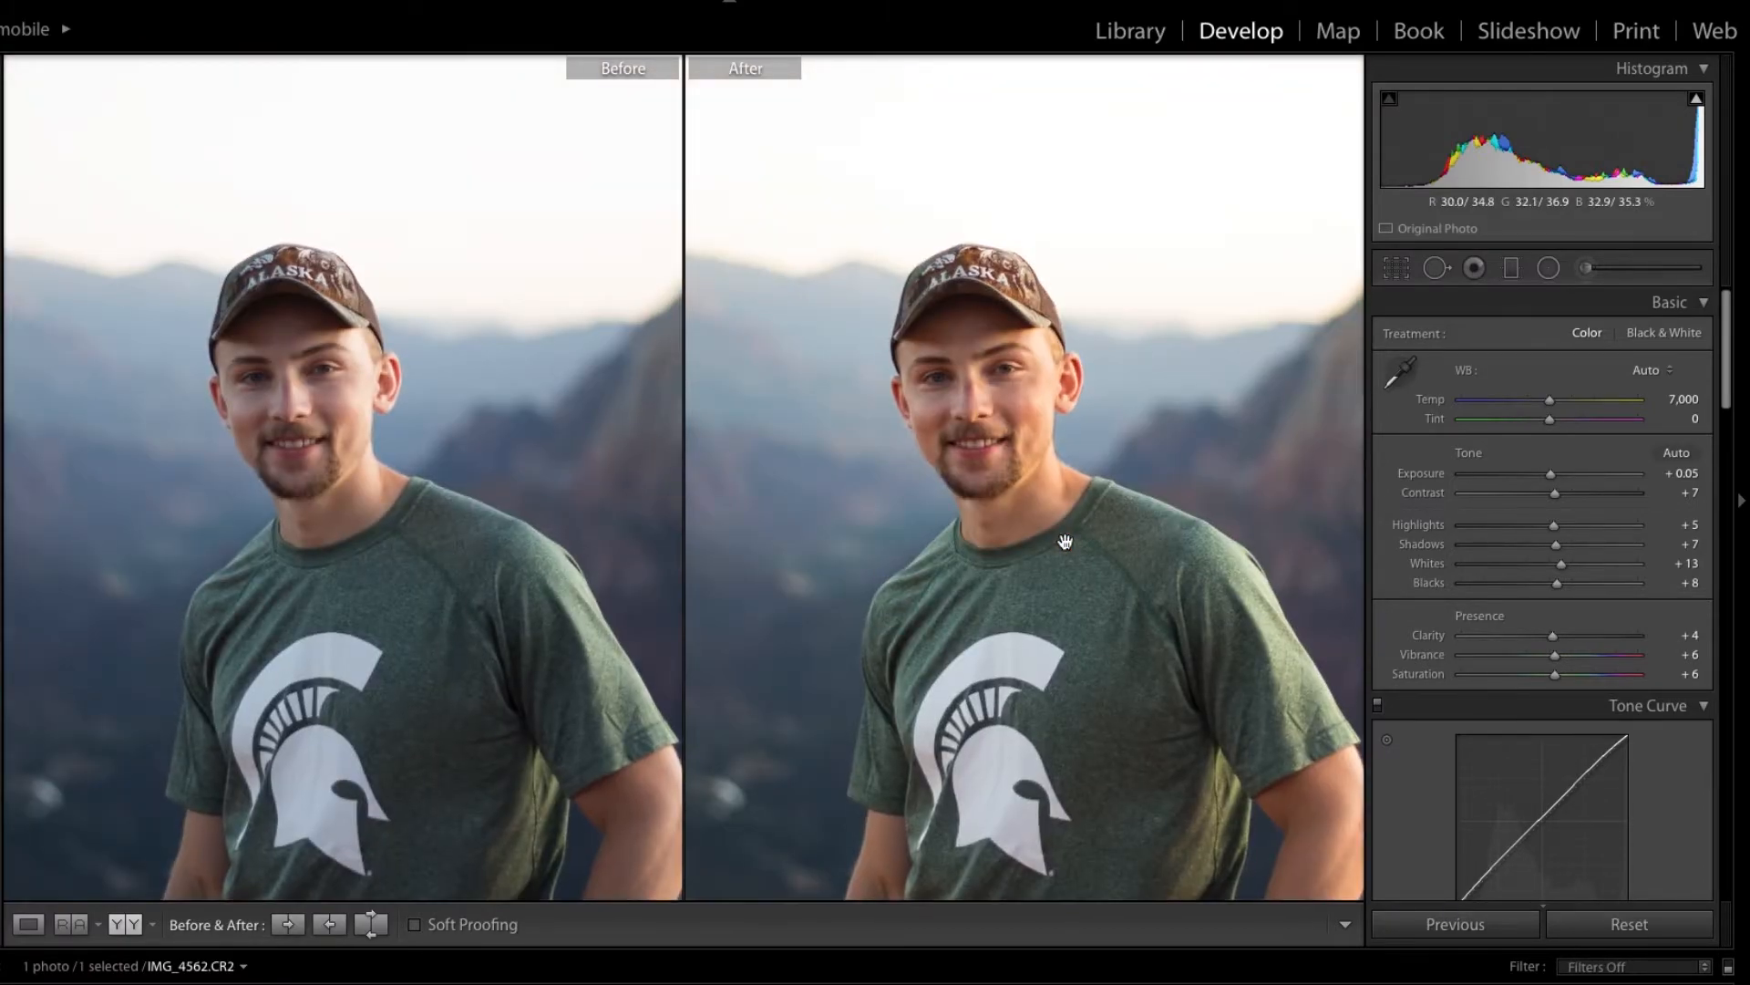
{"action": "key", "text": "ctrl+minus"}
{"action": "key", "text": "ctrl+minus"}
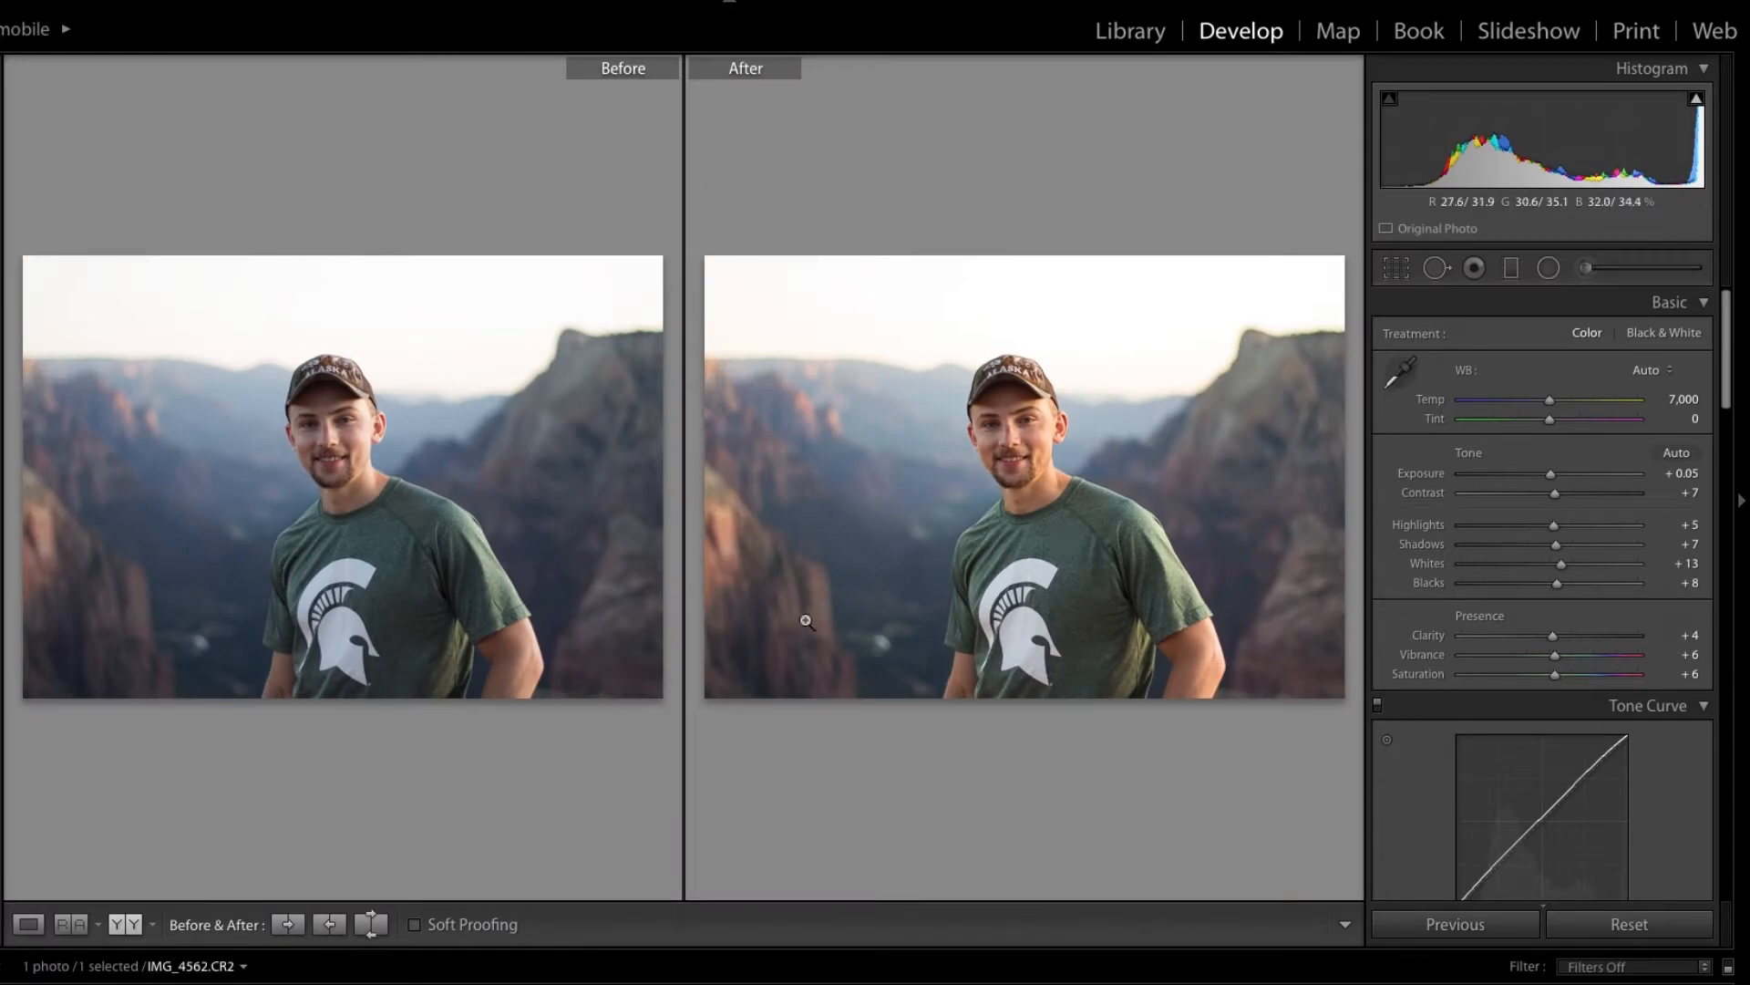
{"action": "left_click", "coordinate": [28, 923]}
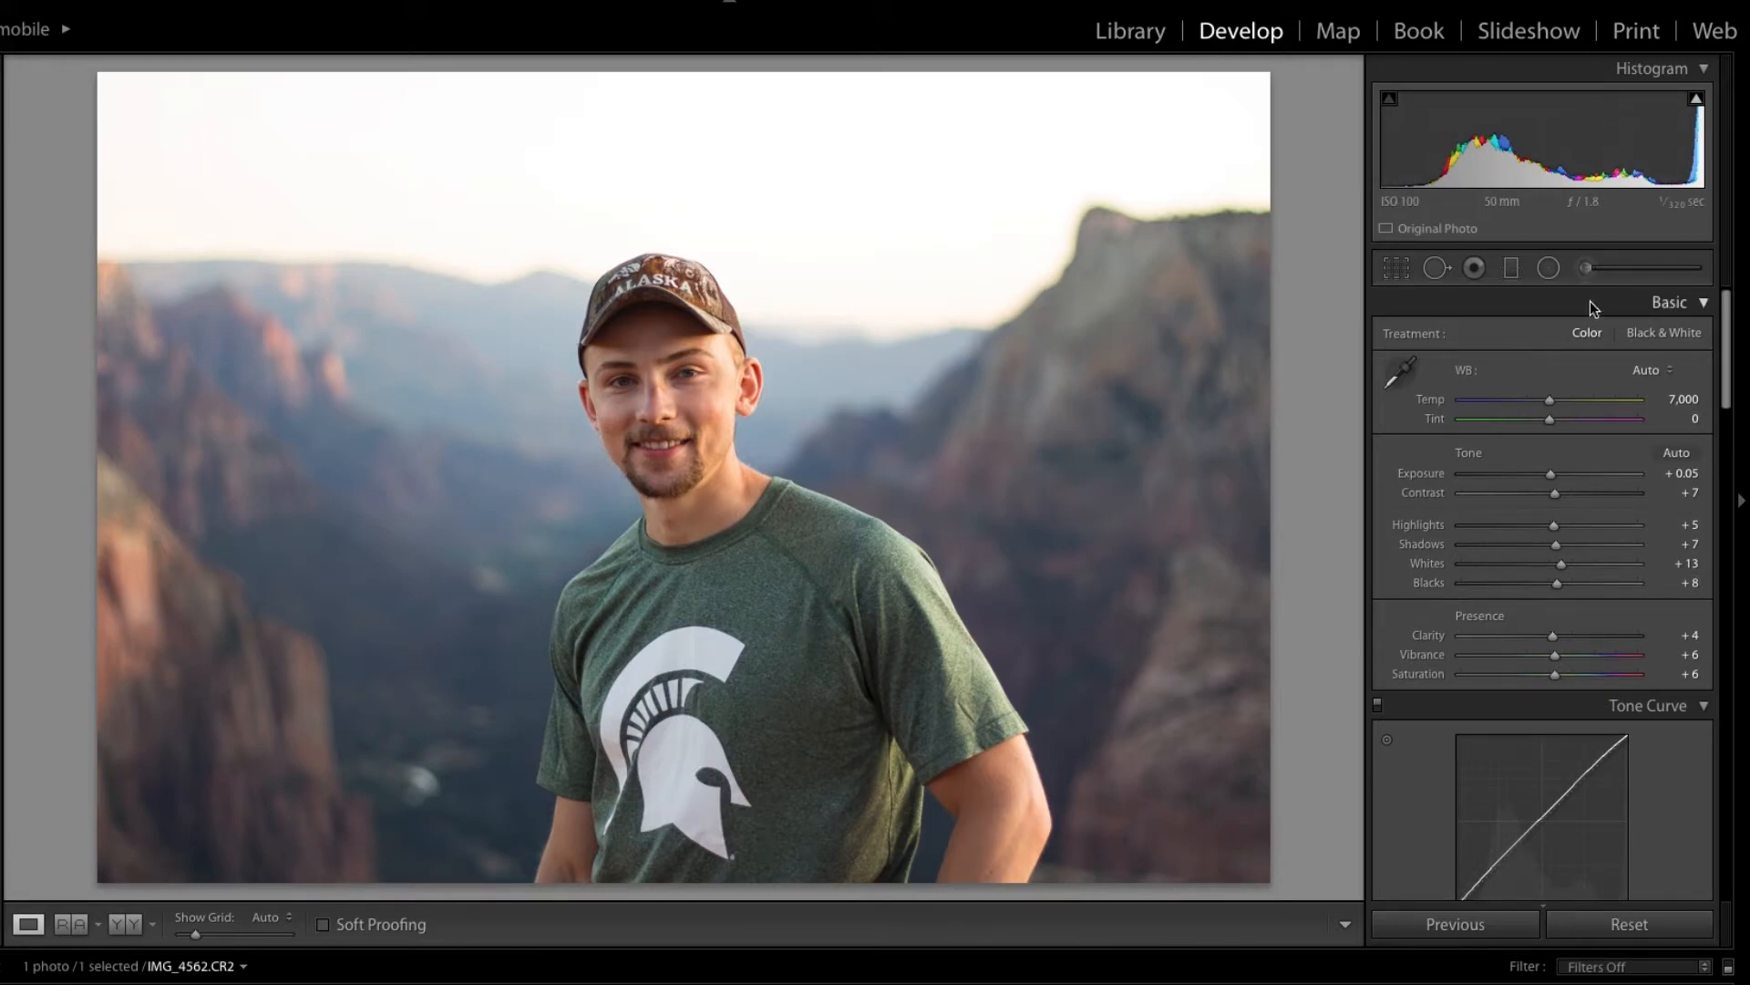
- Start a new adjustment brush mask with Exposure at 0 and the mask overlay shown
{"action": "left_click", "coordinate": [1580, 267]}
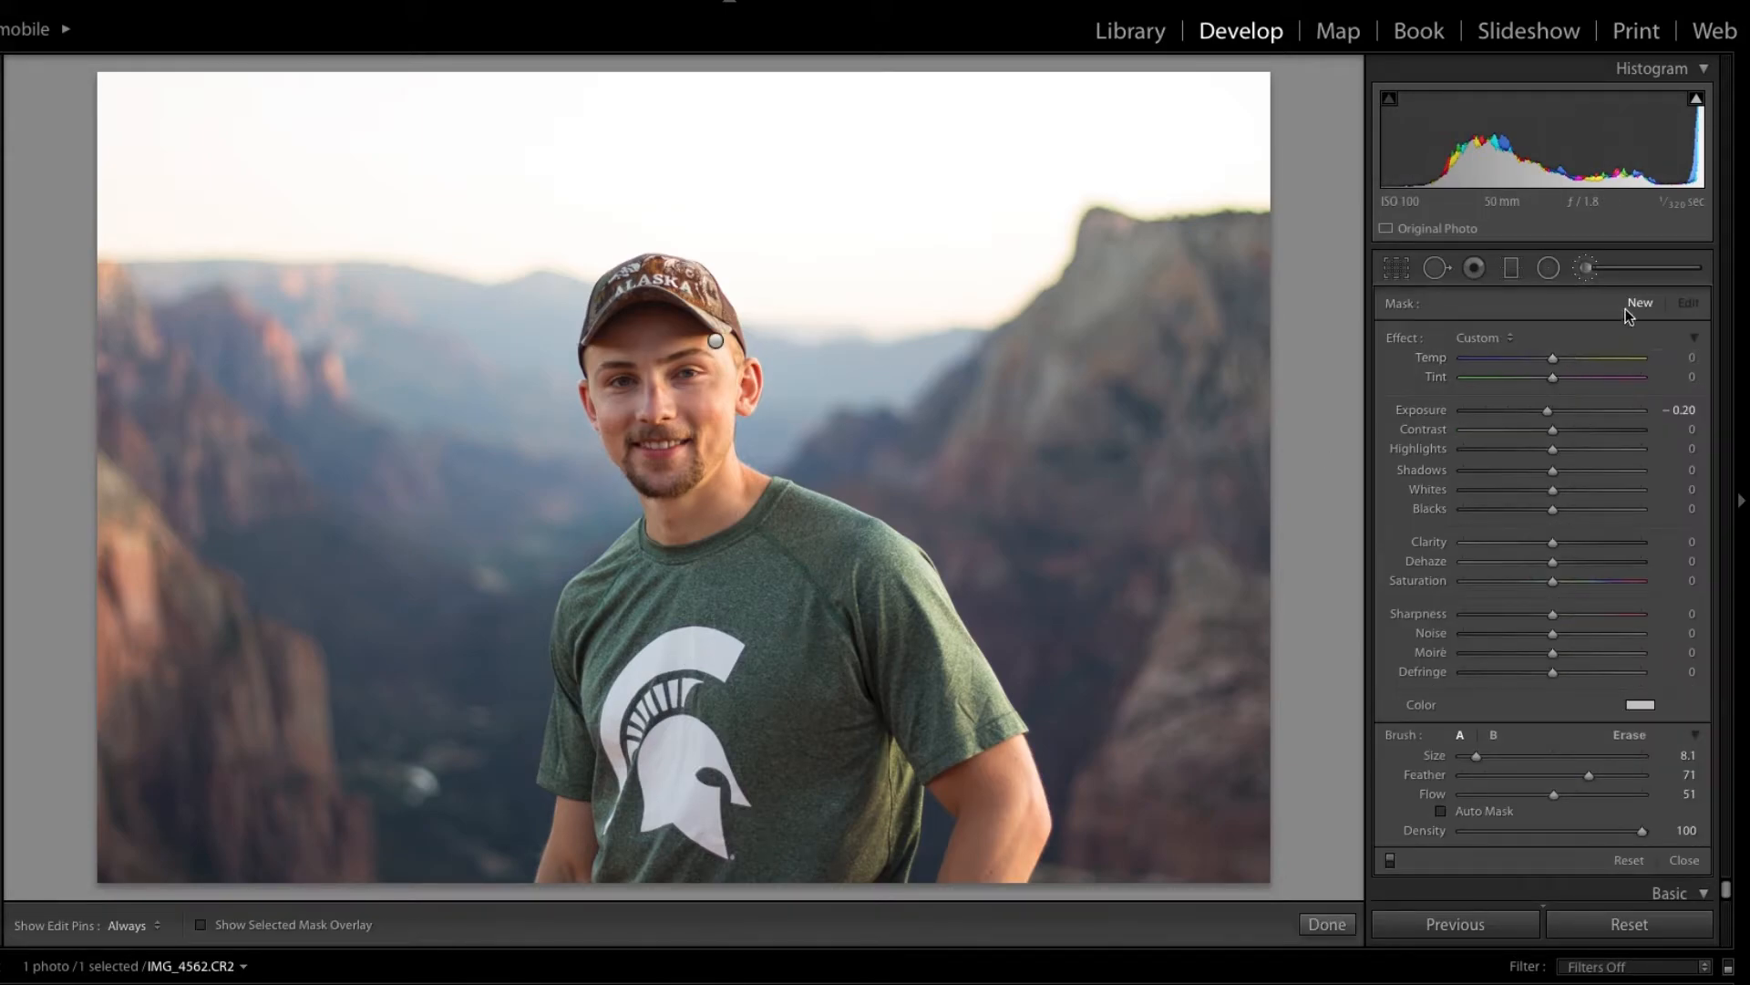
{"action": "left_click", "coordinate": [1680, 409]}
{"action": "type", "text": "0"}
{"action": "key", "text": "Return"}
{"action": "left_click", "coordinate": [201, 925]}
- Paint the new mask over the green T-shirt with brush size 27.8, feather 48 and flow 100
{"action": "key", "text": "super+="}
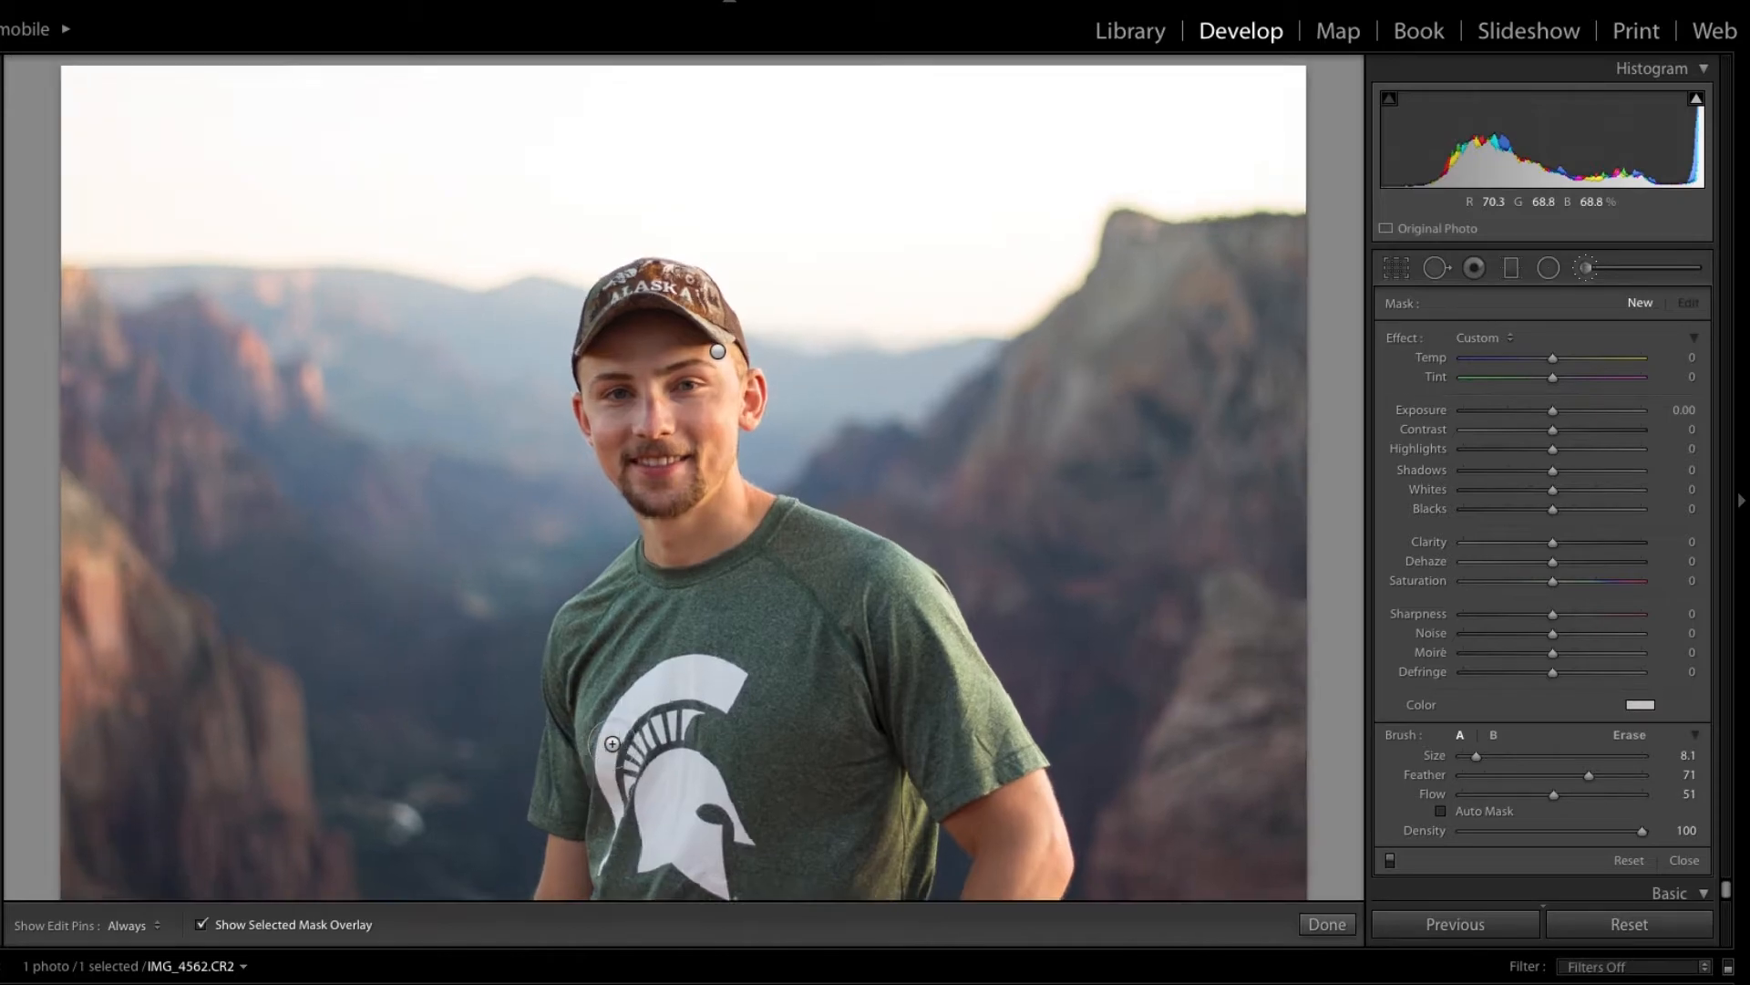
{"action": "key", "text": "super+-"}
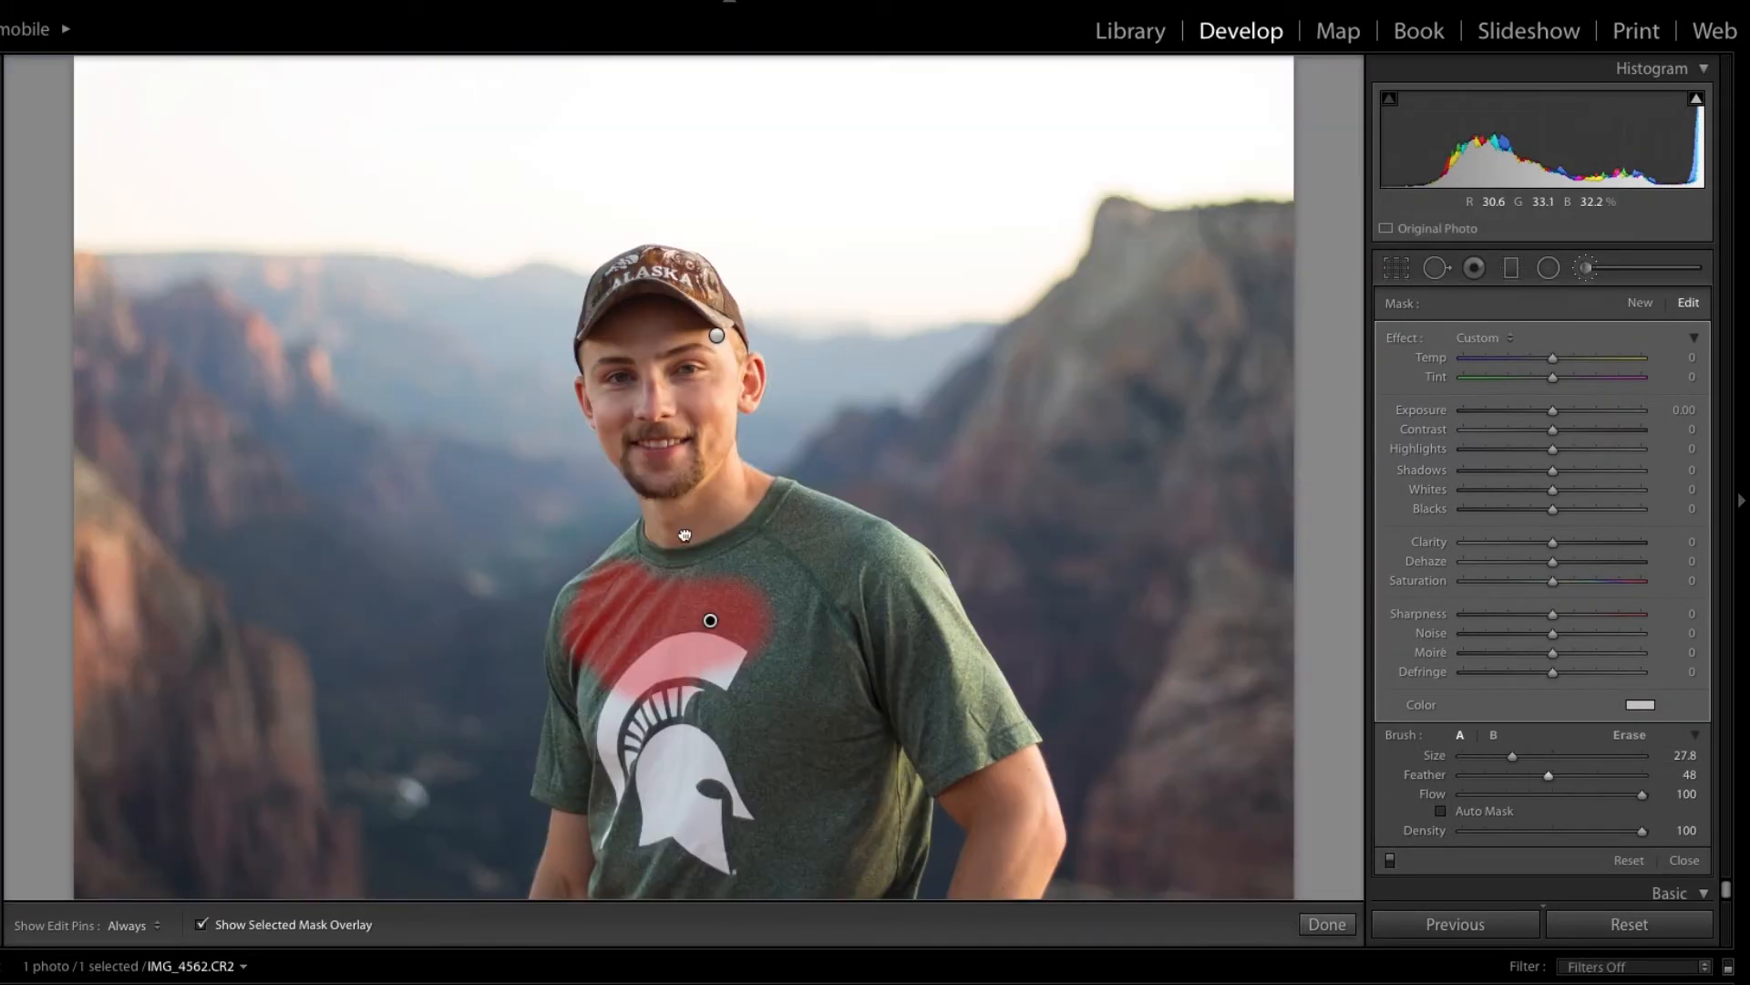
{"action": "left_click_drag", "start_coordinate": [707, 613], "coordinate": [564, 785]}
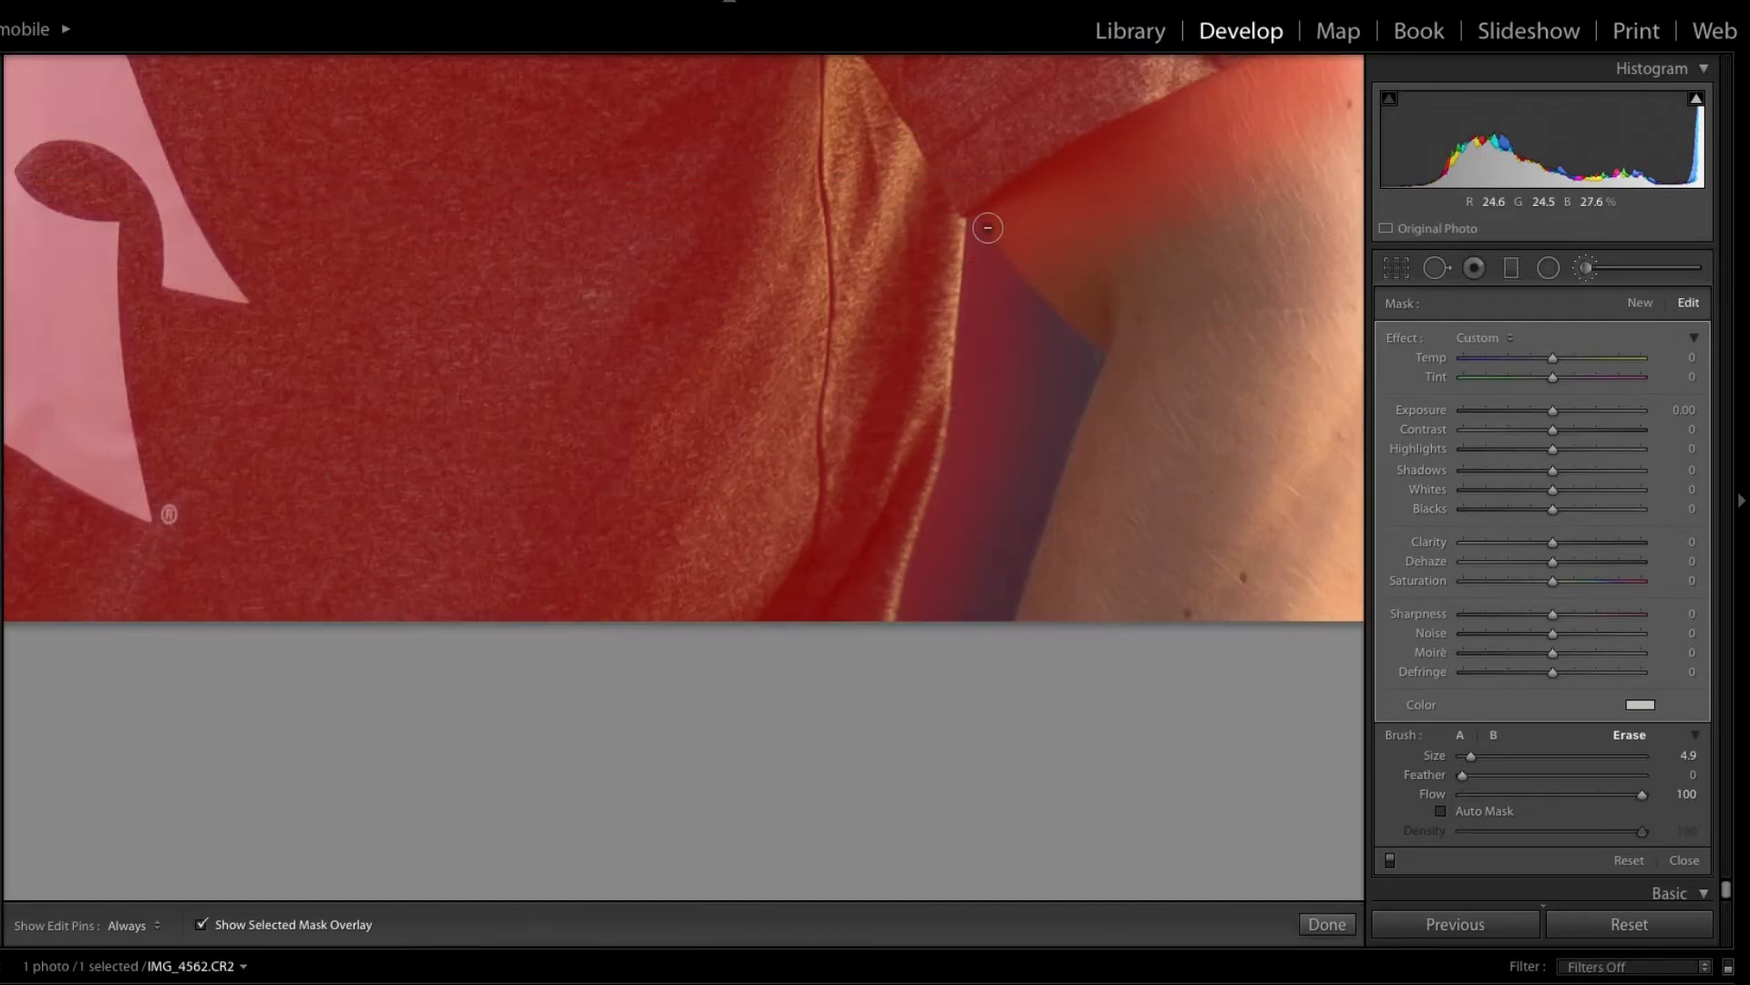
- Erase the T-shirt mask's spill under the sleeve, on the arm and around the shoulder with feather 0 and flow 100, and hide the overlay
{"action": "mouse_move", "coordinate": [985, 223]}
{"action": "left_mouse_down"}
{"action": "mouse_move", "coordinate": [947, 492]}
{"action": "mouse_move", "coordinate": [1012, 562]}
{"action": "left_mouse_up"}
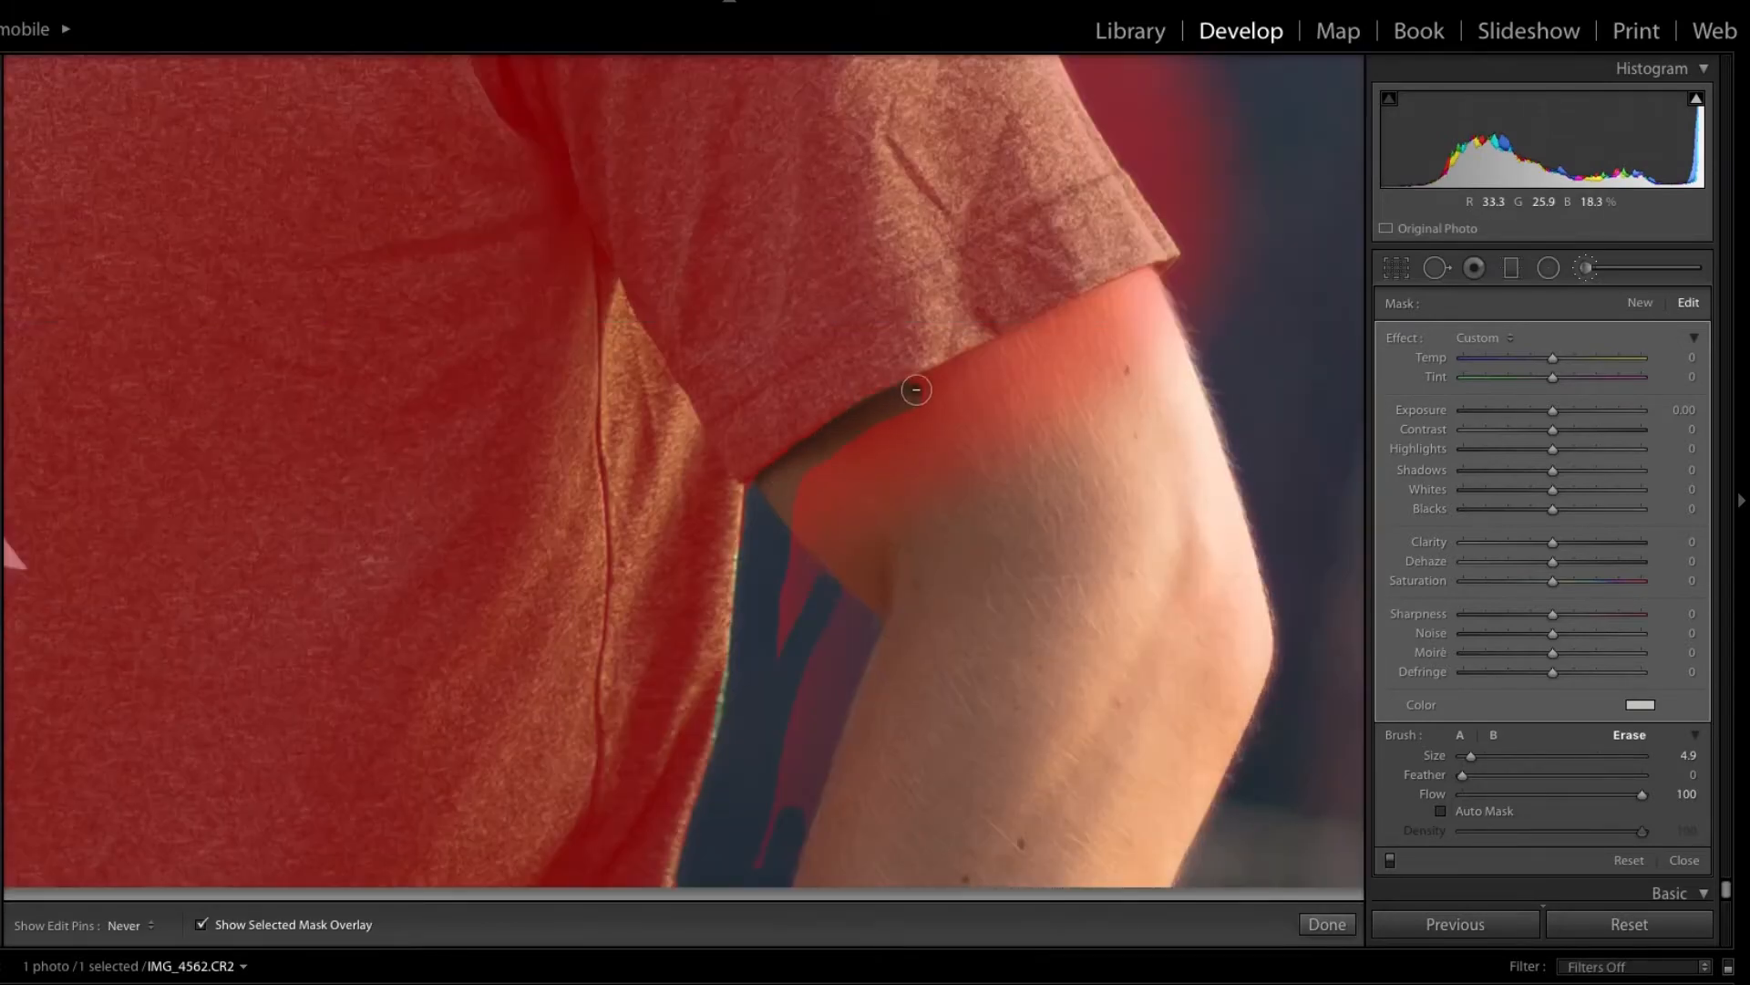
{"action": "left_click_drag", "start_coordinate": [917, 390], "coordinate": [957, 461]}
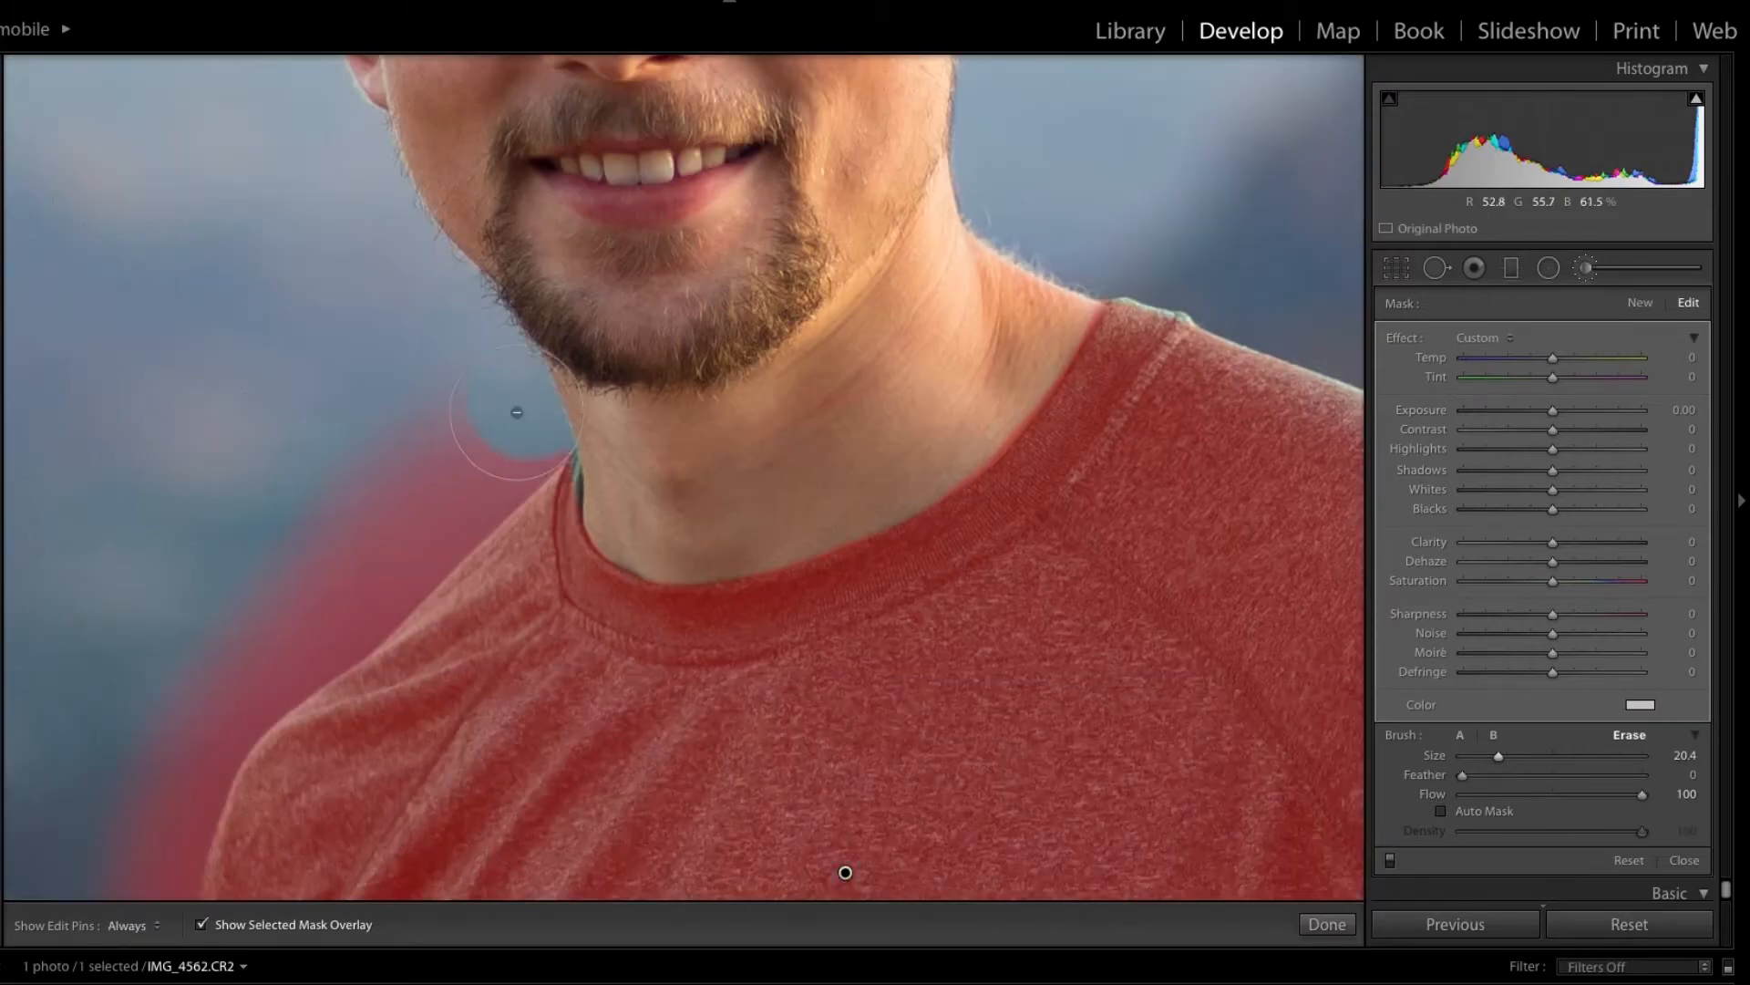
{"action": "mouse_move", "coordinate": [508, 410]}
{"action": "left_mouse_down"}
{"action": "mouse_move", "coordinate": [419, 365]}
{"action": "mouse_move", "coordinate": [337, 508]}
{"action": "left_mouse_up"}
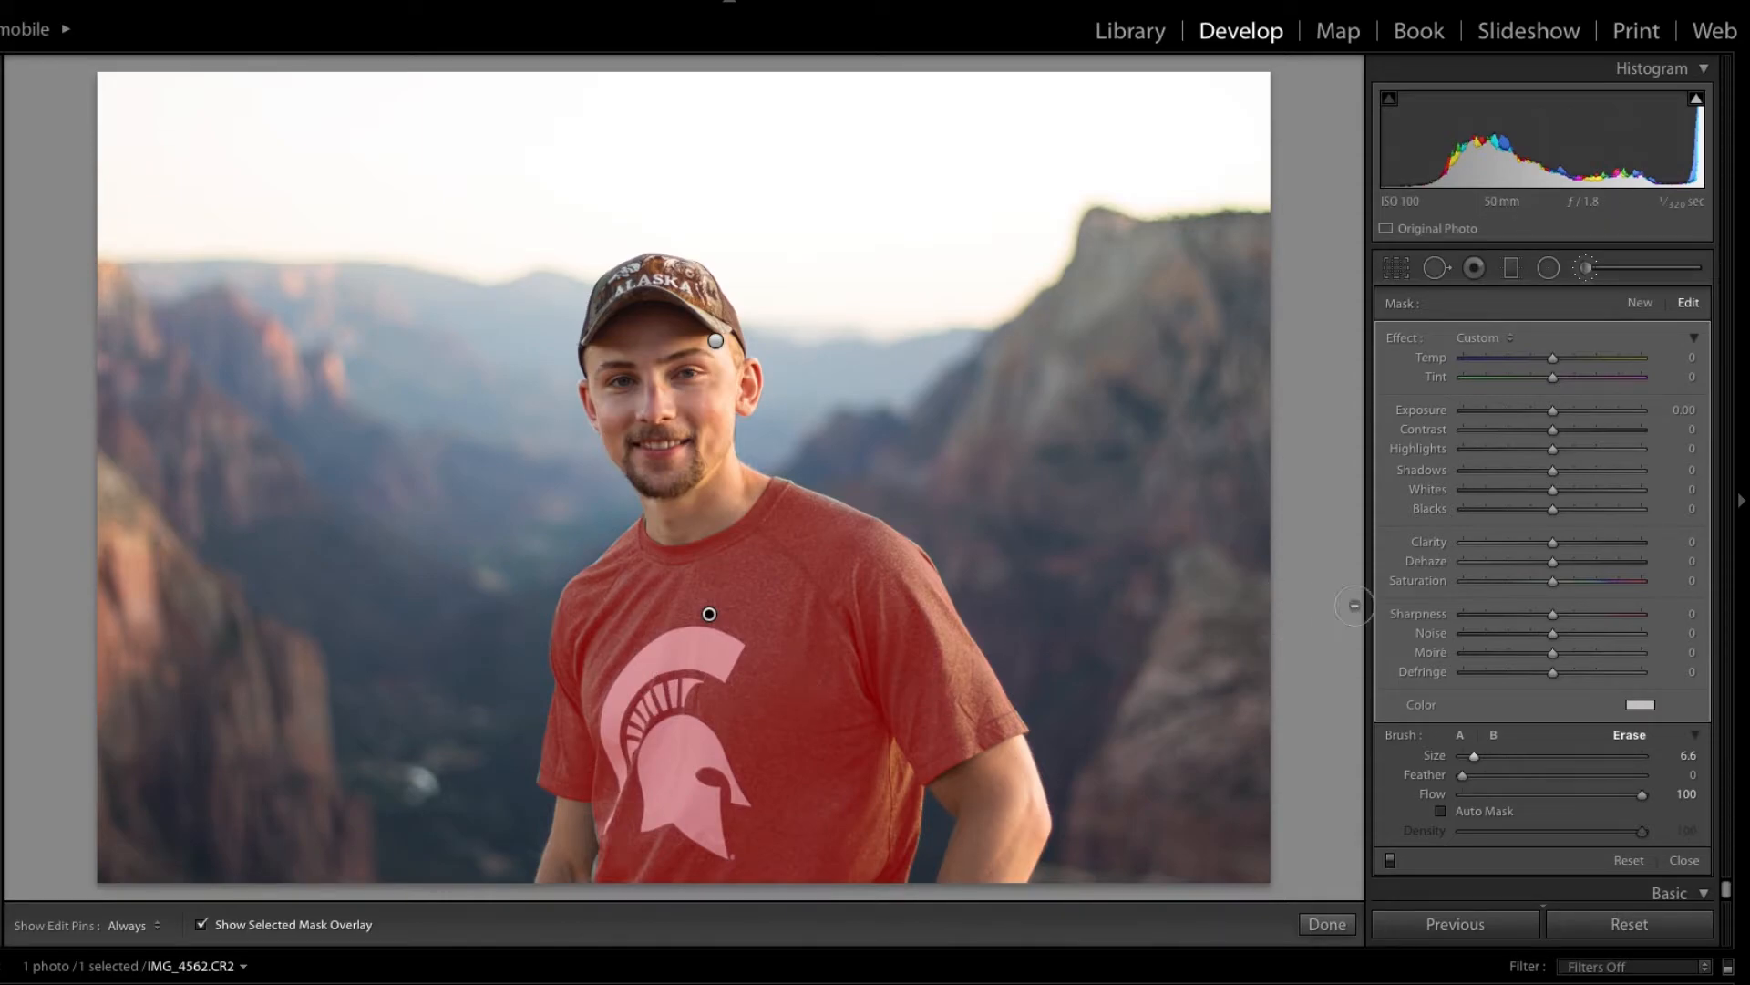
{"action": "left_click", "coordinate": [199, 926]}
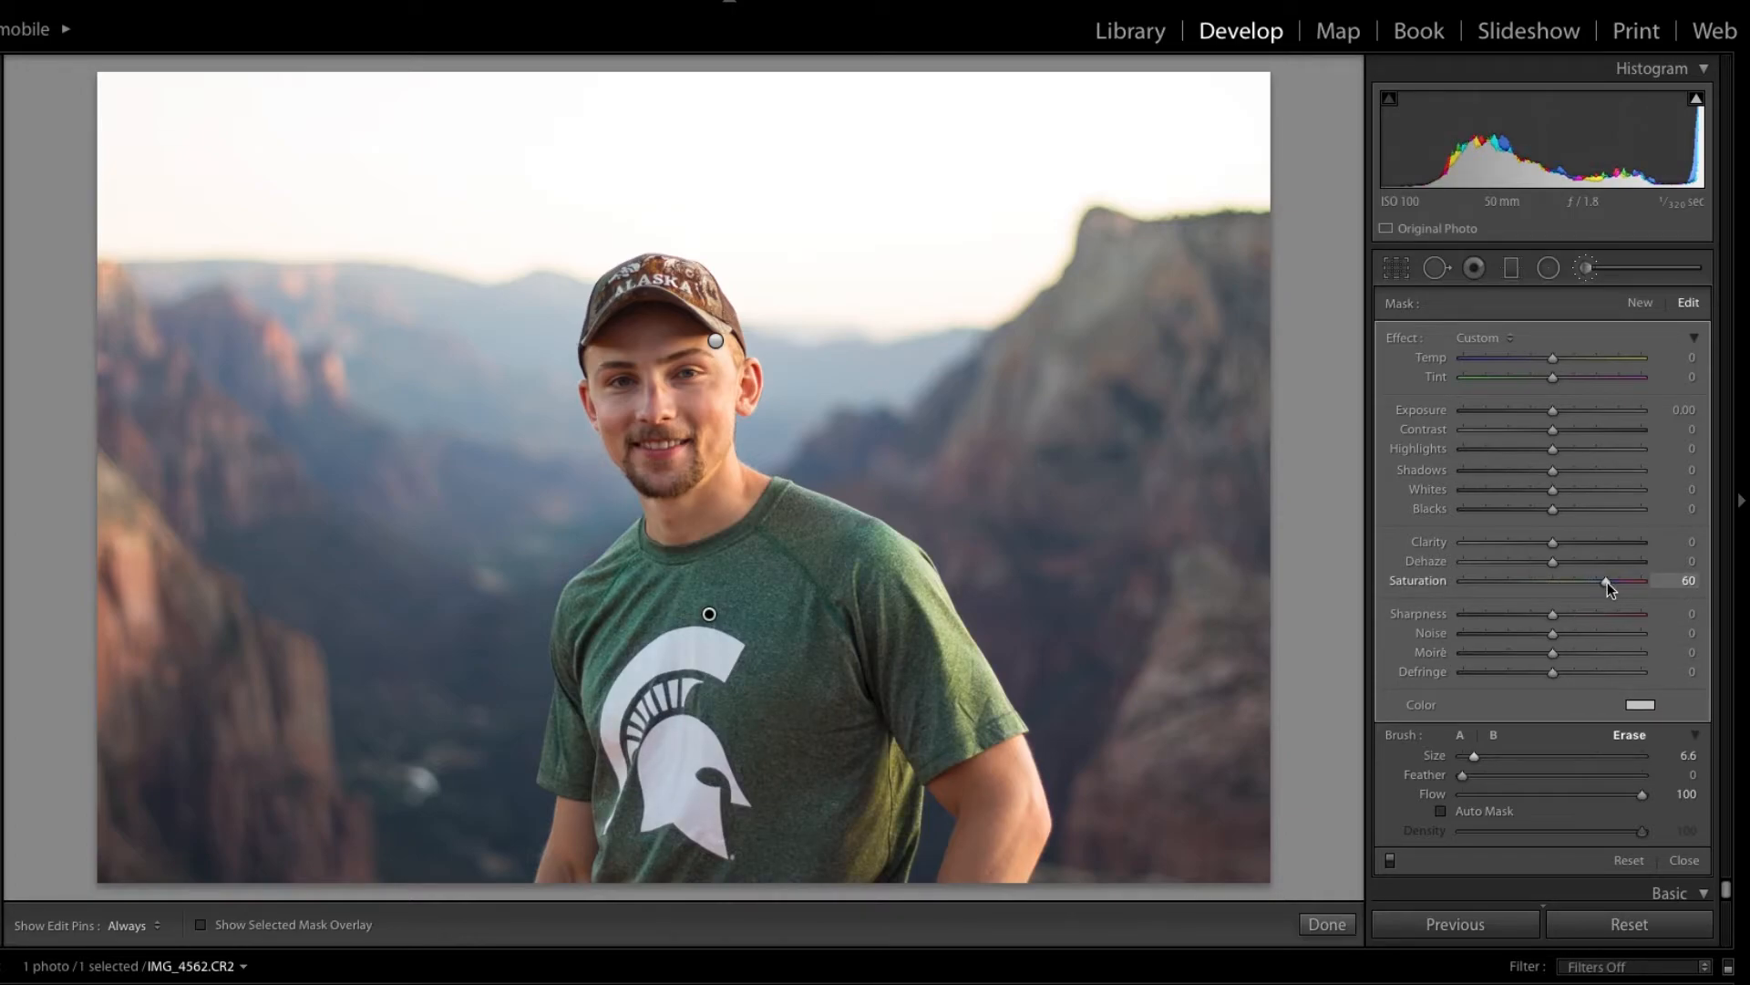
- Set the T-shirt mask's Saturation to 42, Exposure to 0.26, Contrast to 5, Highlights to 11 and Whites to 5
{"action": "left_click_drag", "start_coordinate": [1607, 582], "coordinate": [1589, 585]}
{"action": "left_click", "coordinate": [1561, 412]}
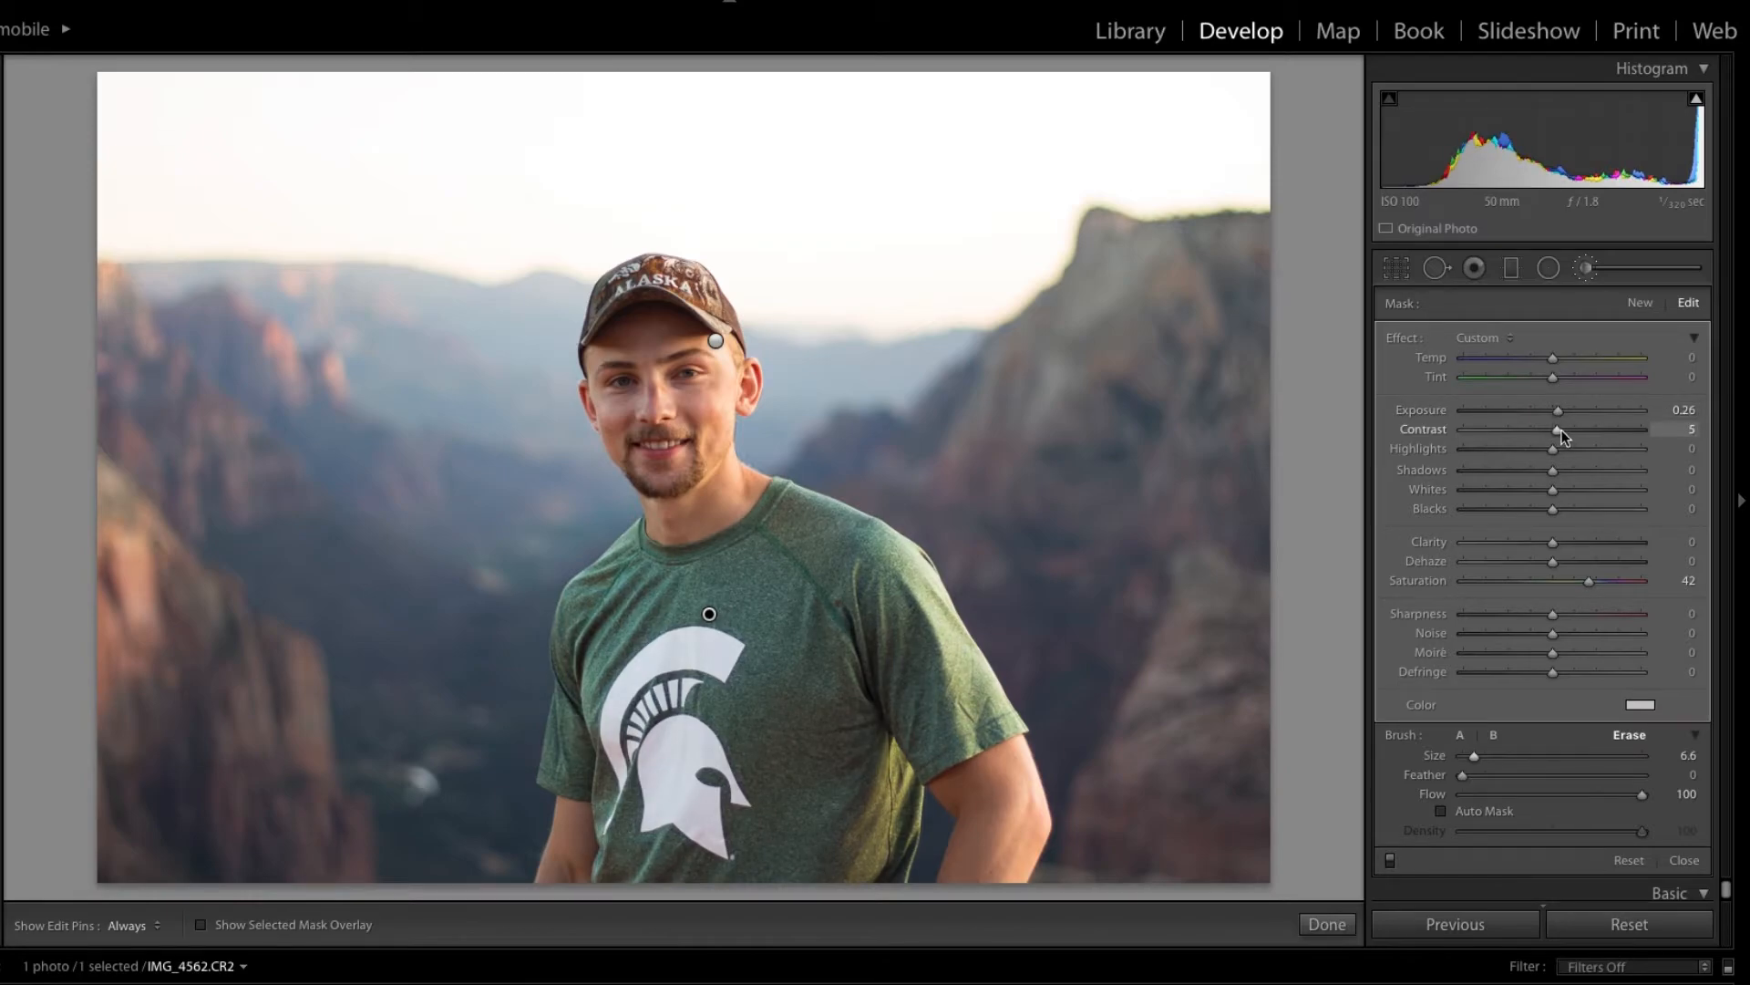
{"action": "left_click_drag", "start_coordinate": [1554, 449], "coordinate": [1560, 490]}
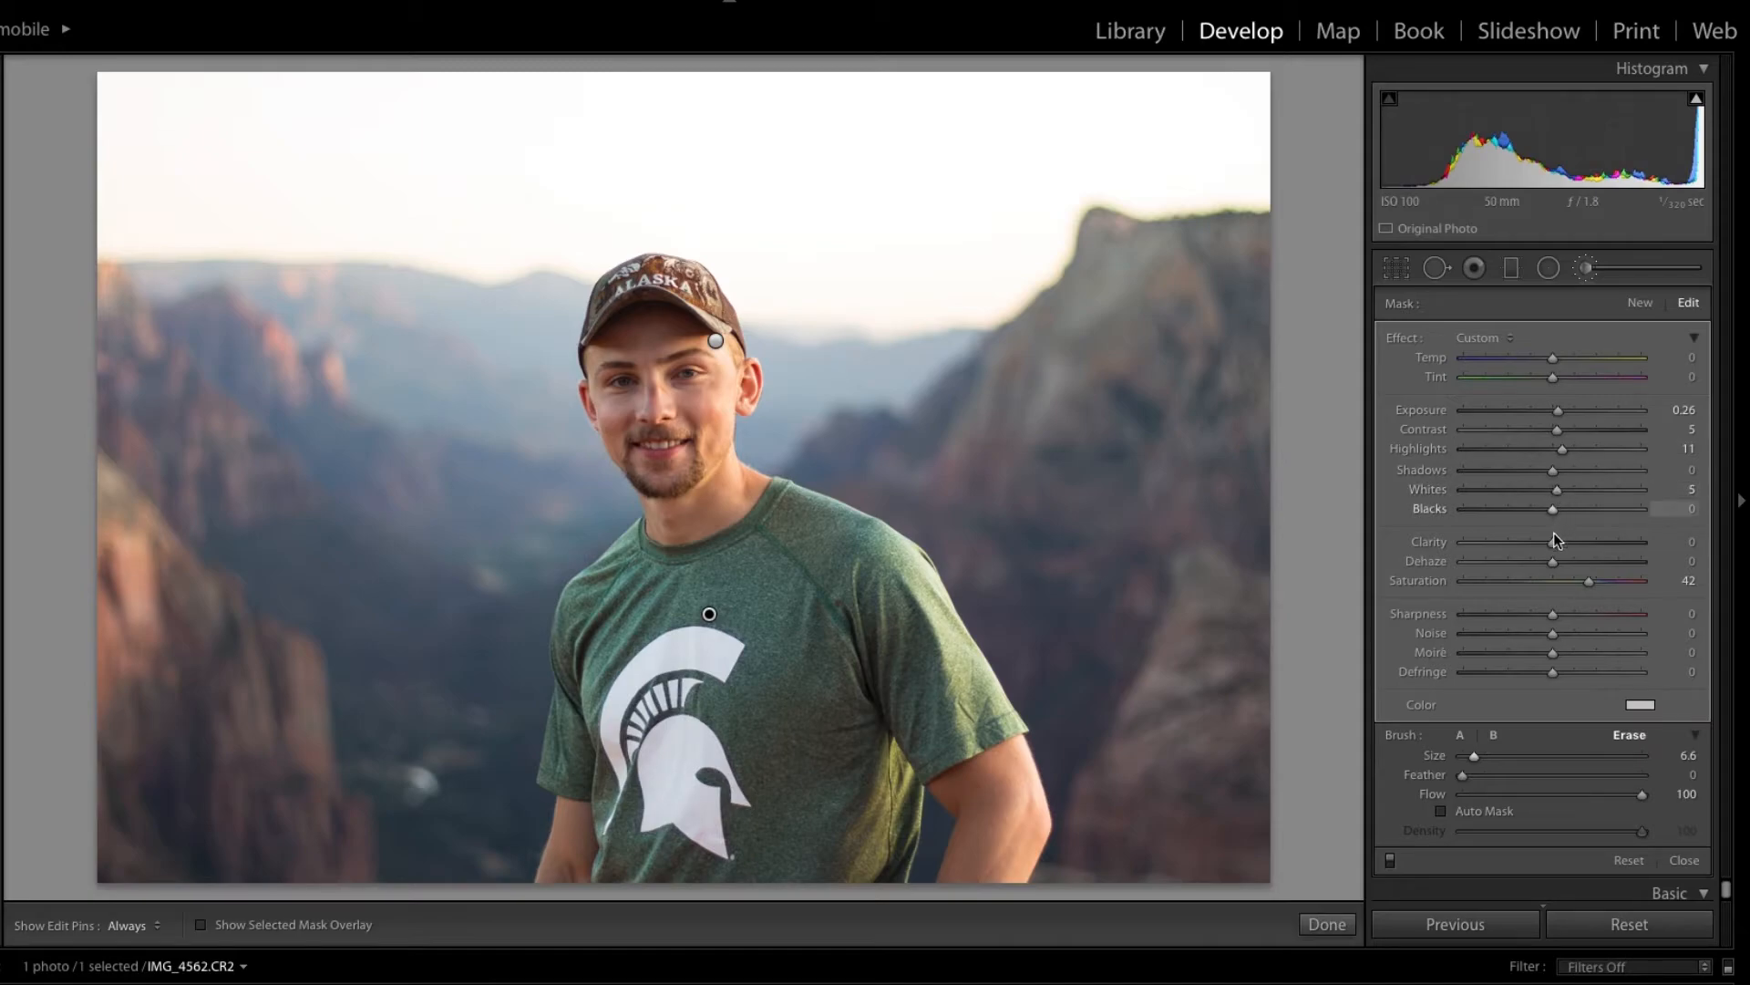
- Set the T-shirt mask's Clarity to 0 and Dehaze to 5, raise Sharpness slightly, and finish the mask
{"action": "left_click", "coordinate": [1680, 542]}
{"action": "type", "text": "0"}
{"action": "key", "text": "Return"}
{"action": "left_click", "coordinate": [1685, 581]}
{"action": "left_click", "coordinate": [1699, 562]}
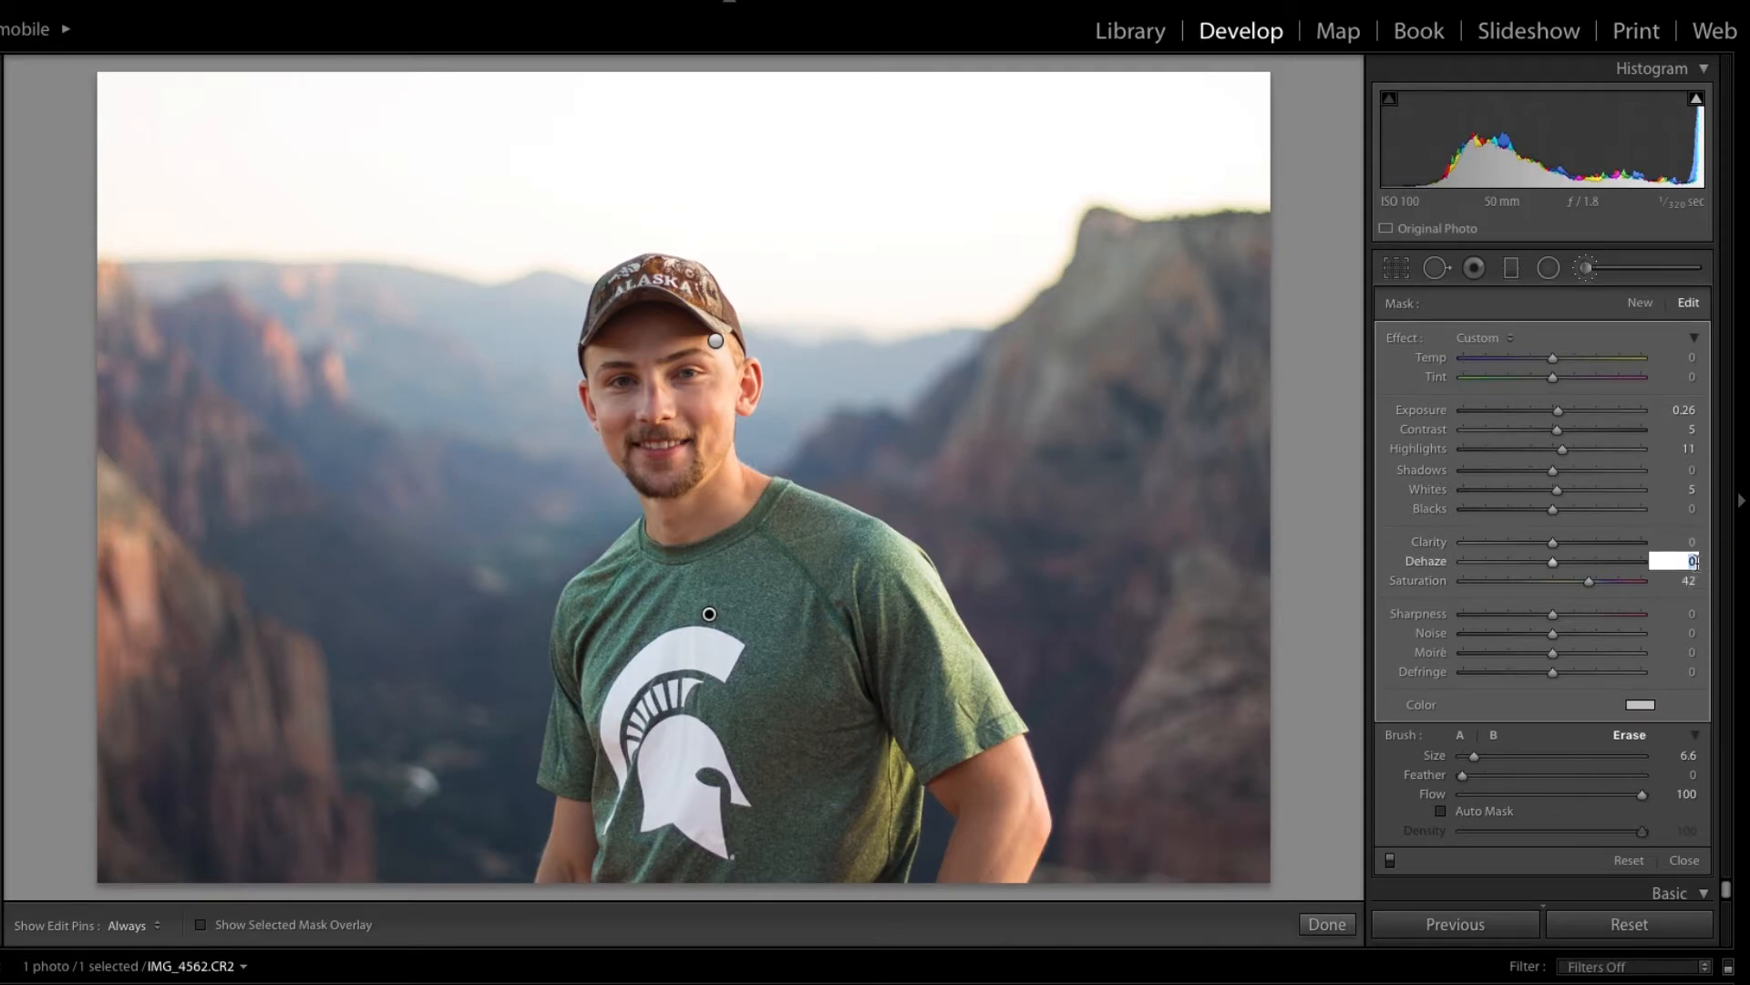
{"action": "type", "text": "5"}
{"action": "key", "text": "Return"}
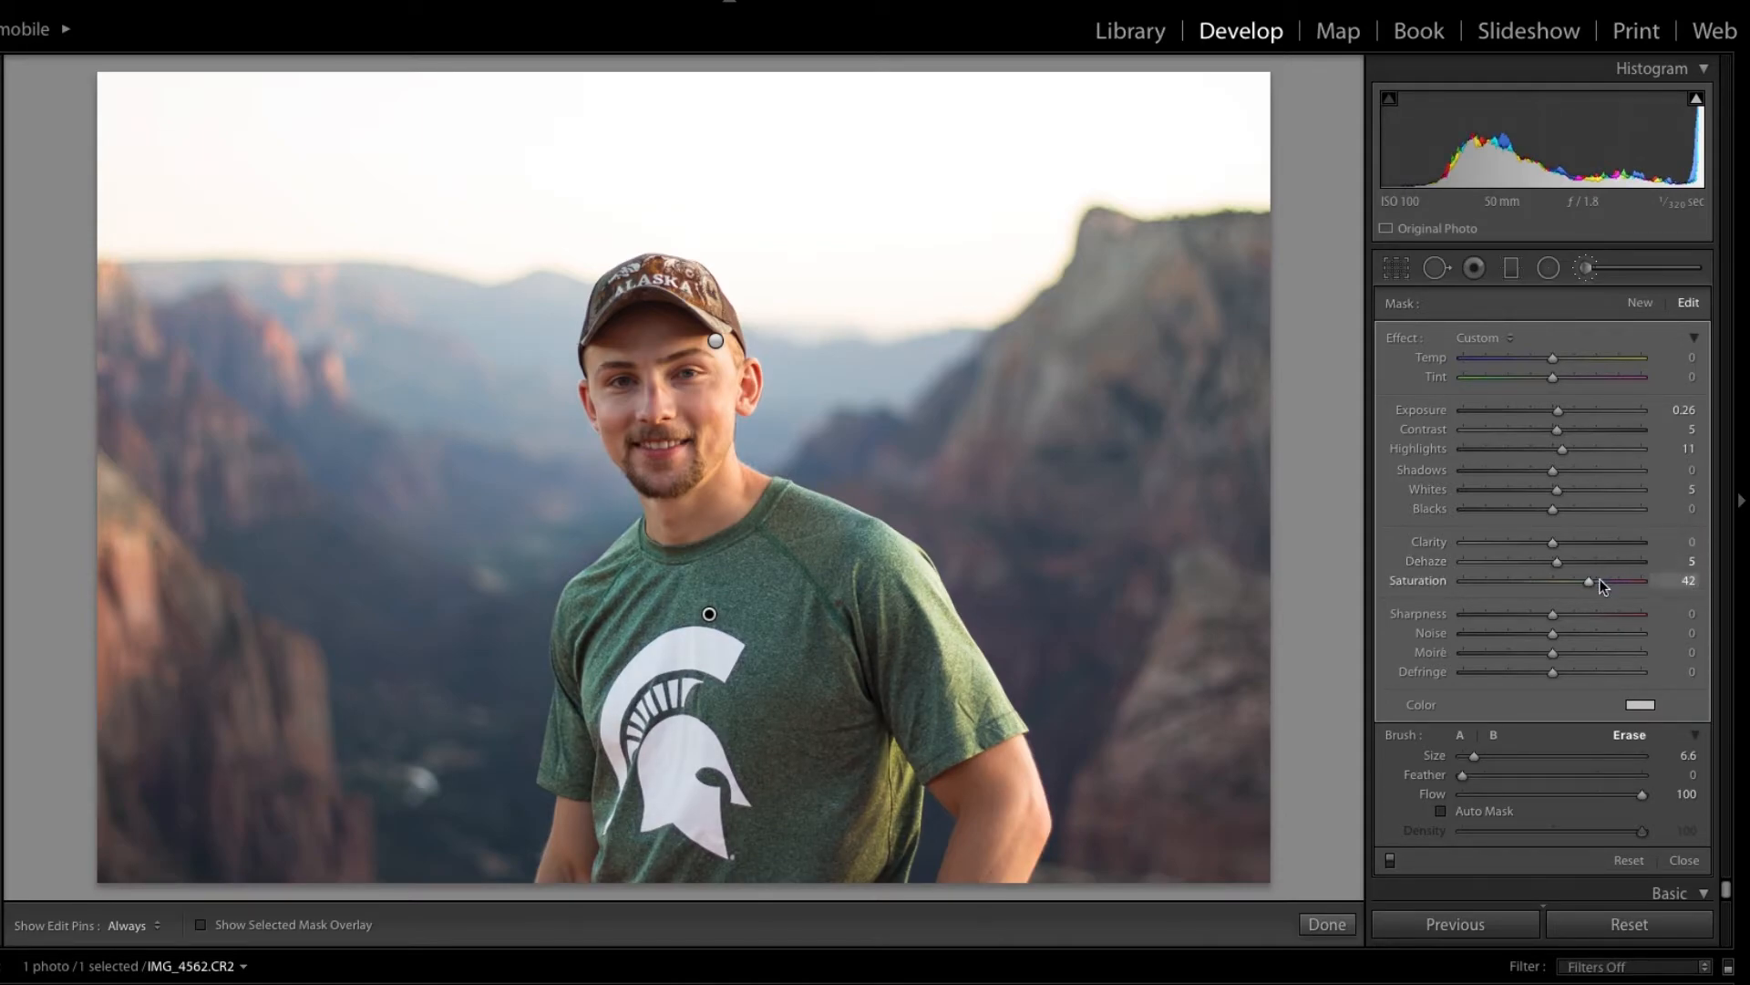
{"action": "left_click", "coordinate": [1562, 613]}
{"action": "left_click", "coordinate": [1327, 923]}
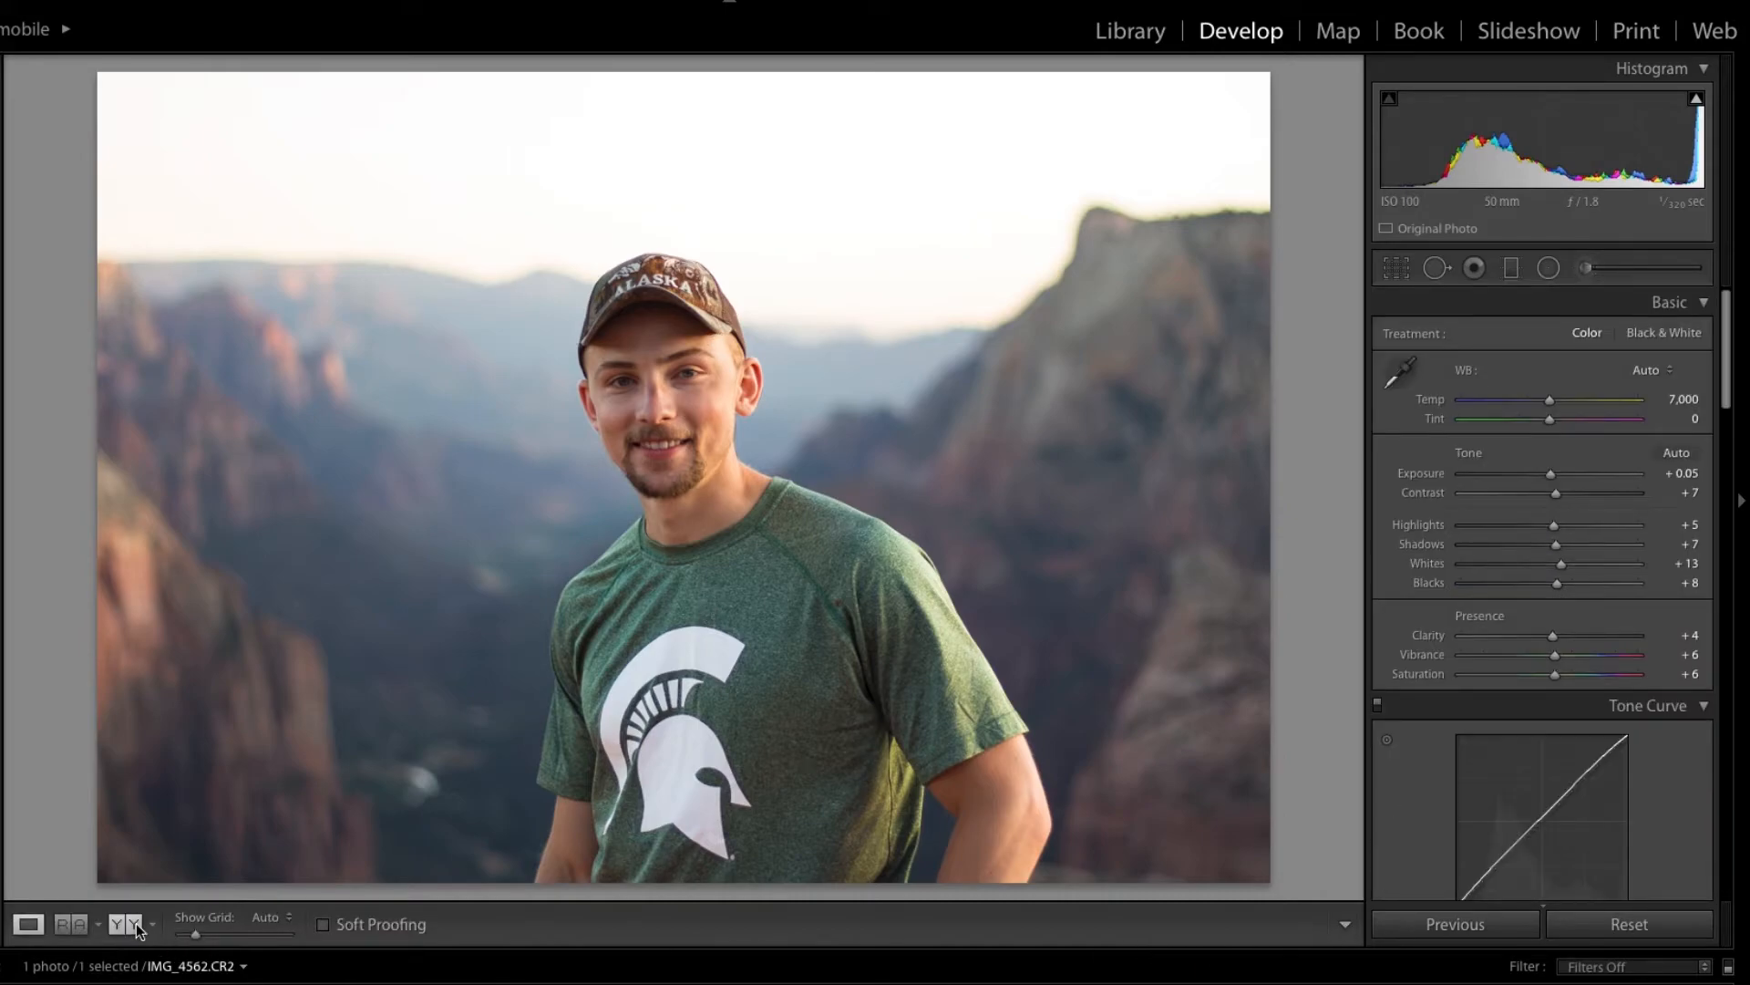
- Compare the before and after versions side by side as whole photos and return to the single-photo view
{"action": "left_click", "coordinate": [135, 924]}
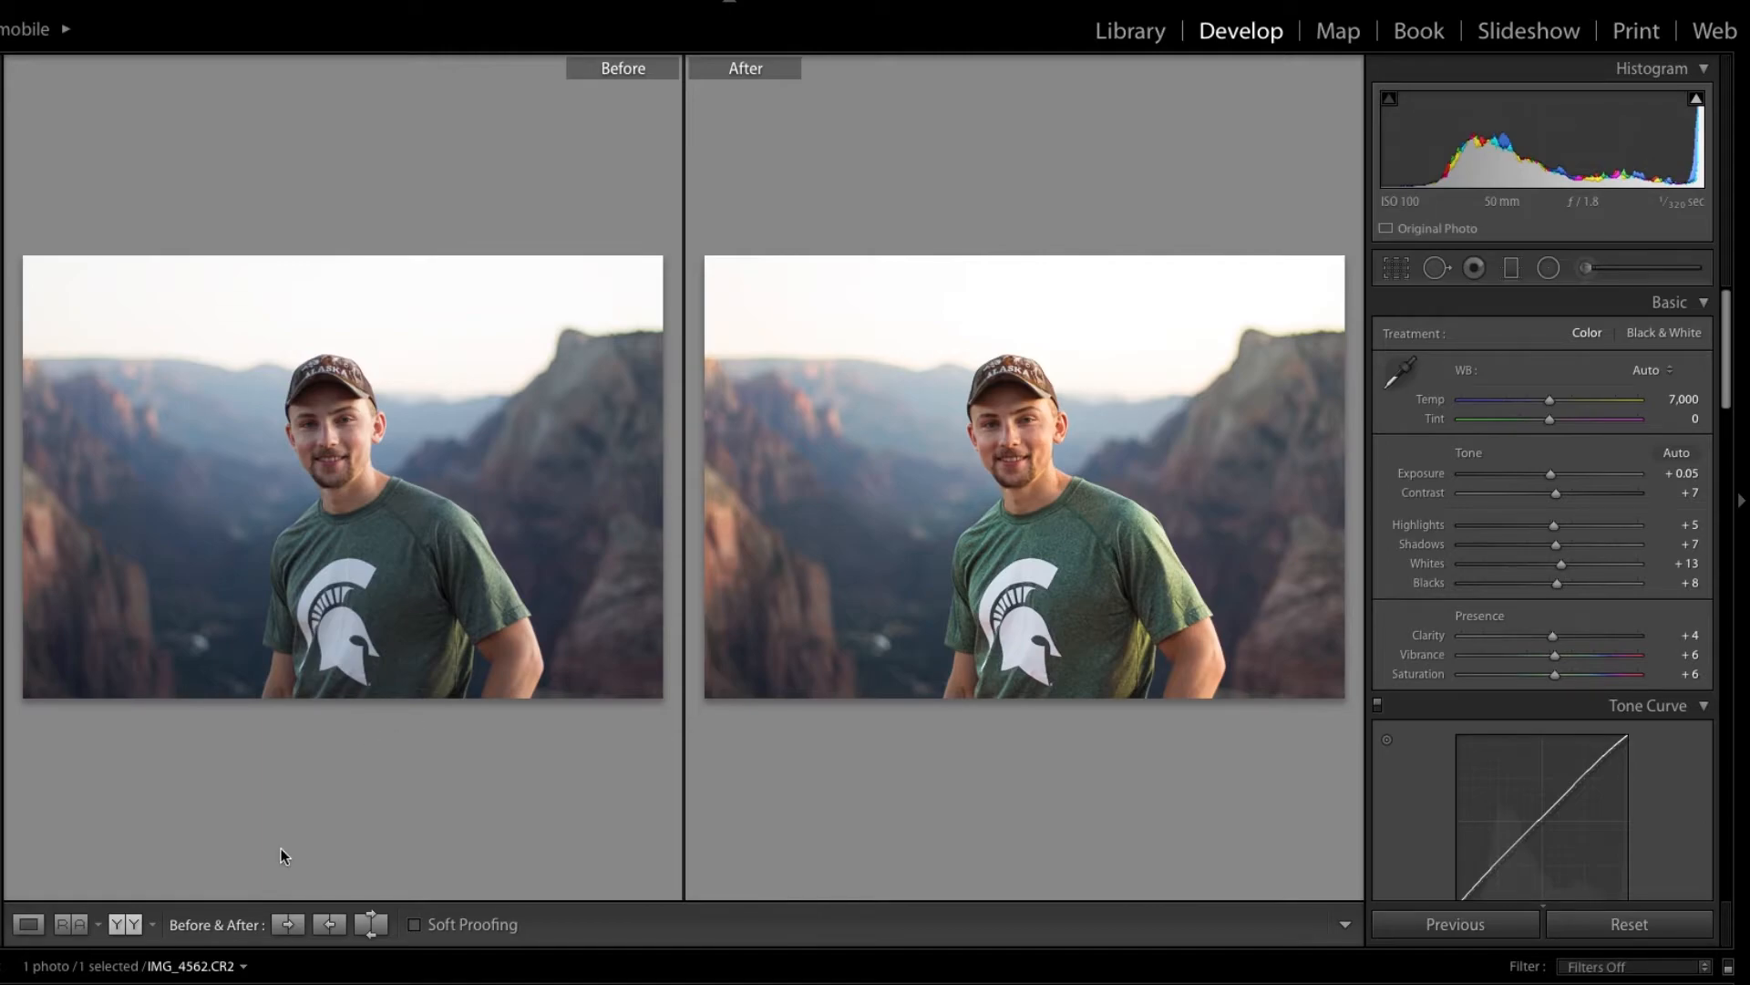
{"action": "left_click", "coordinate": [28, 924]}
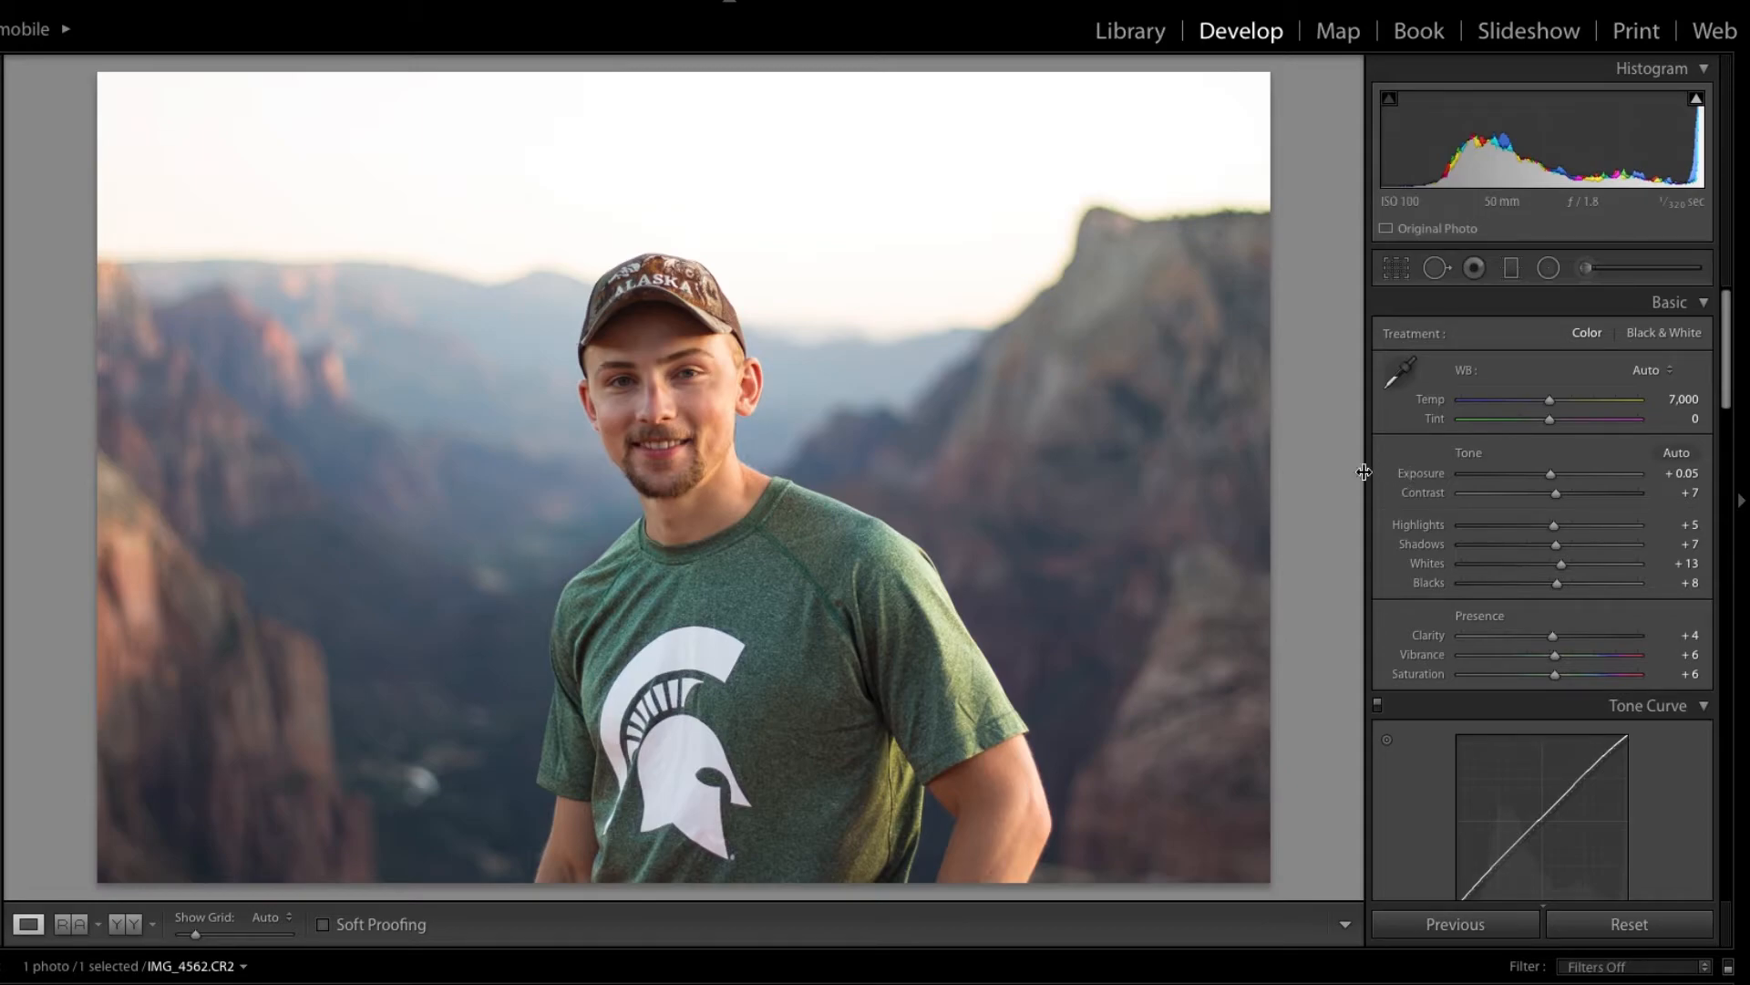
- Add a dark post-crop vignette in Highlight Priority style with an amount of -14
{"action": "scroll", "coordinate": [1540, 638], "scroll_direction": "down", "scroll_amount": 3}
{"action": "scroll", "coordinate": [1539, 641], "scroll_direction": "down", "scroll_amount": 10}
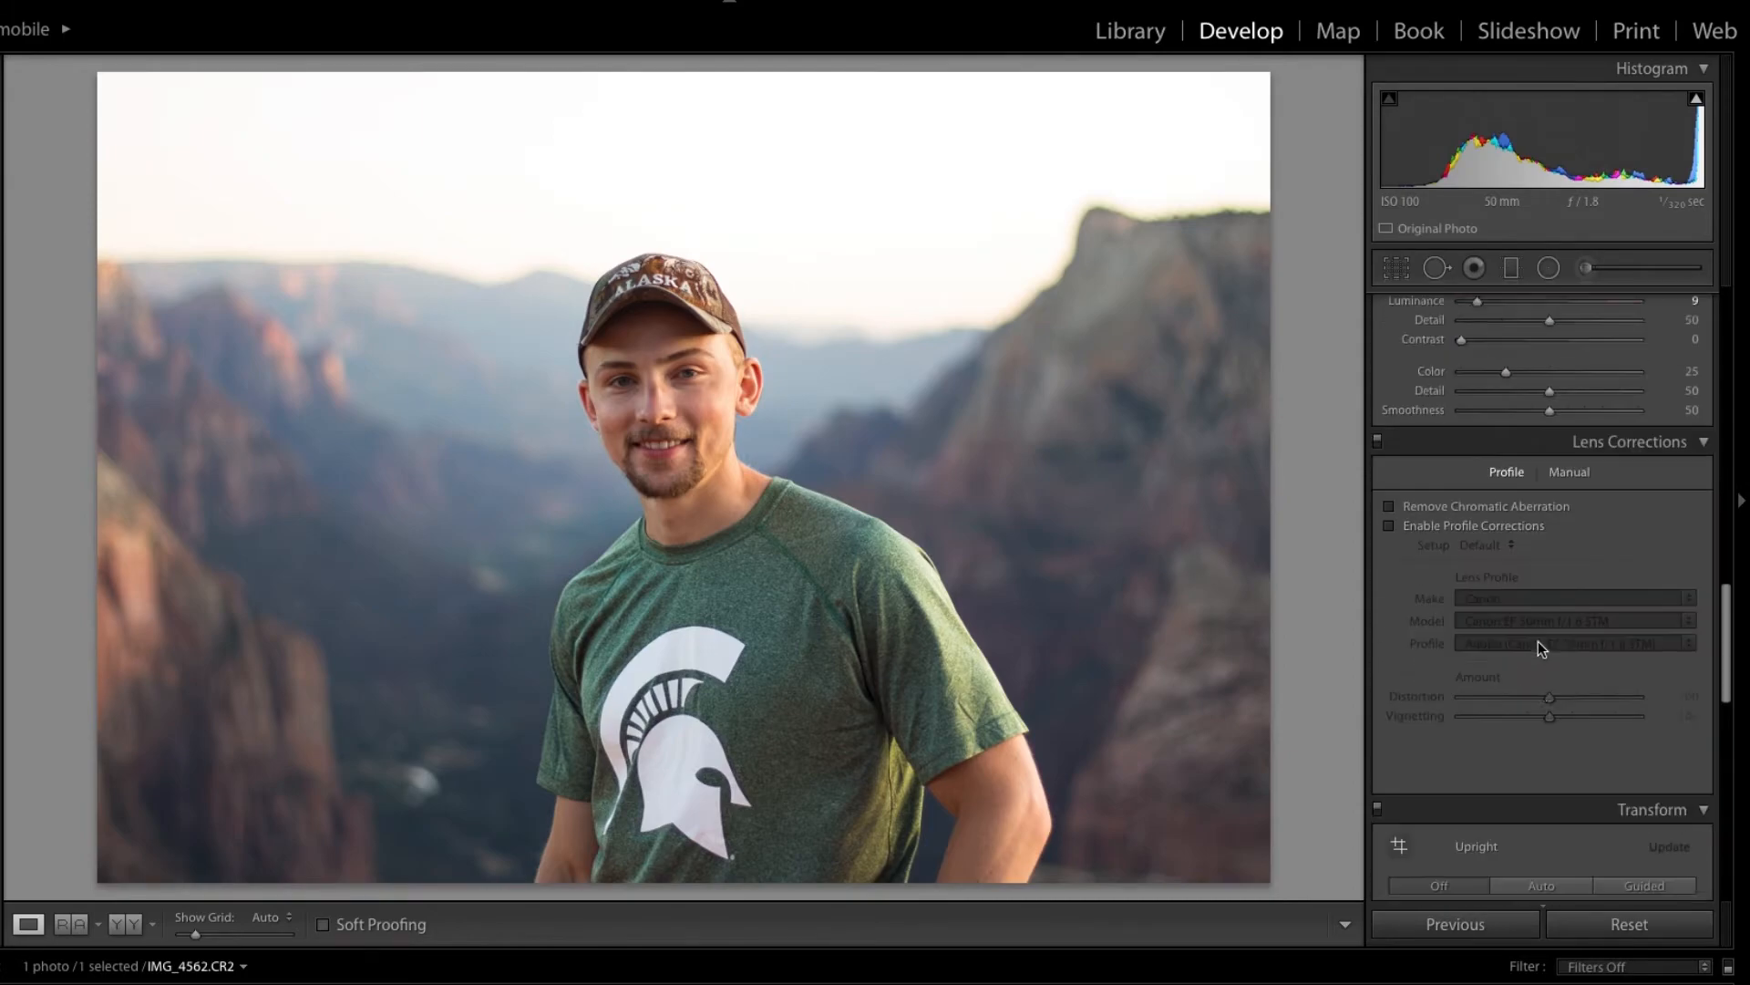
{"action": "scroll", "coordinate": [1539, 642], "scroll_direction": "down", "scroll_amount": 4}
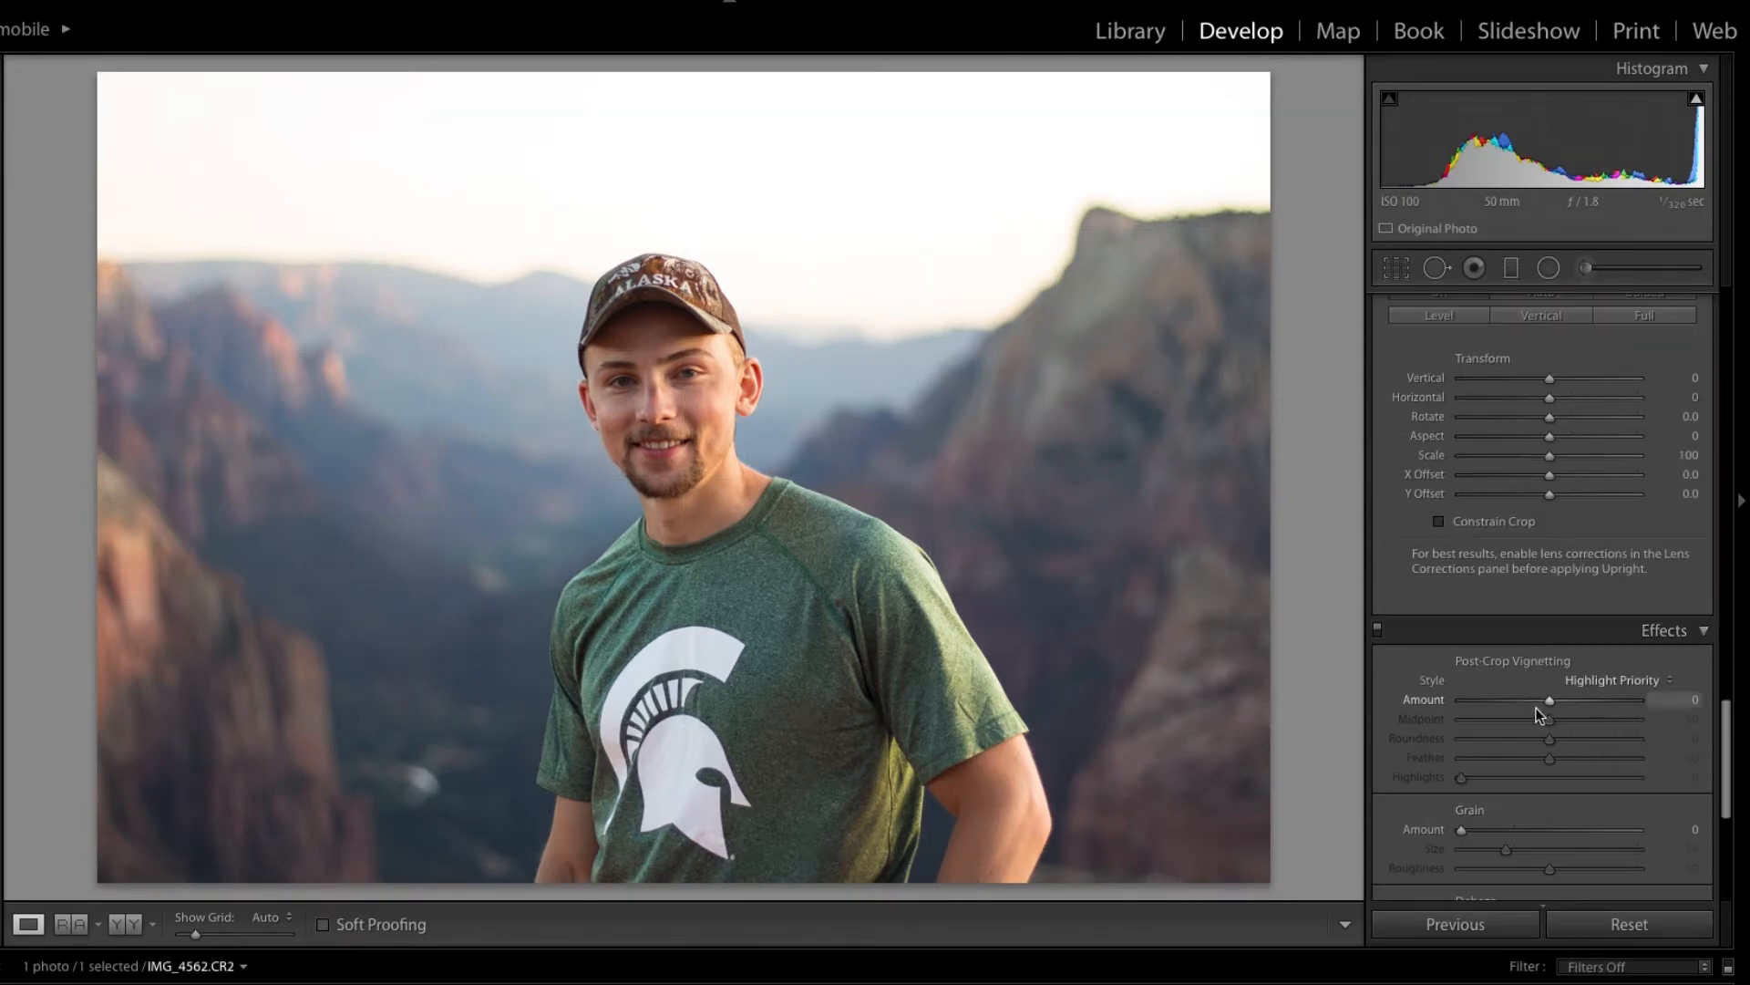
{"action": "left_click_drag", "start_coordinate": [1550, 701], "coordinate": [1539, 704]}
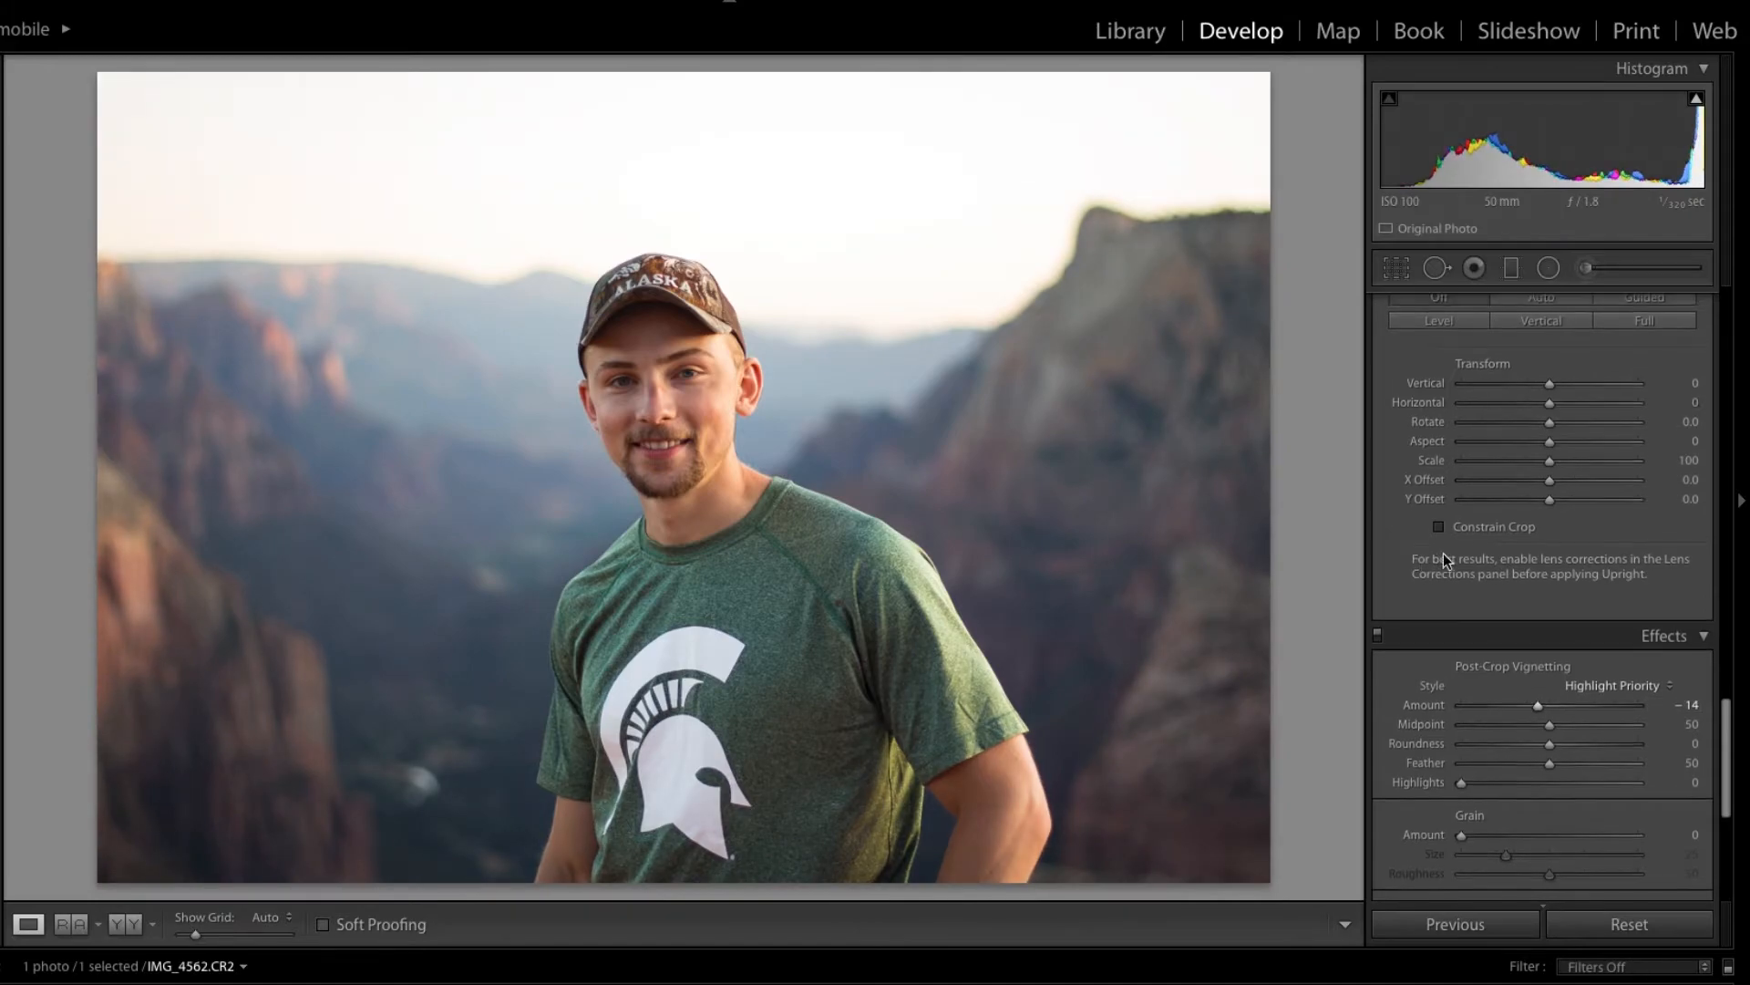
{"action": "scroll", "coordinate": [1471, 564], "scroll_direction": "up", "scroll_amount": 15}
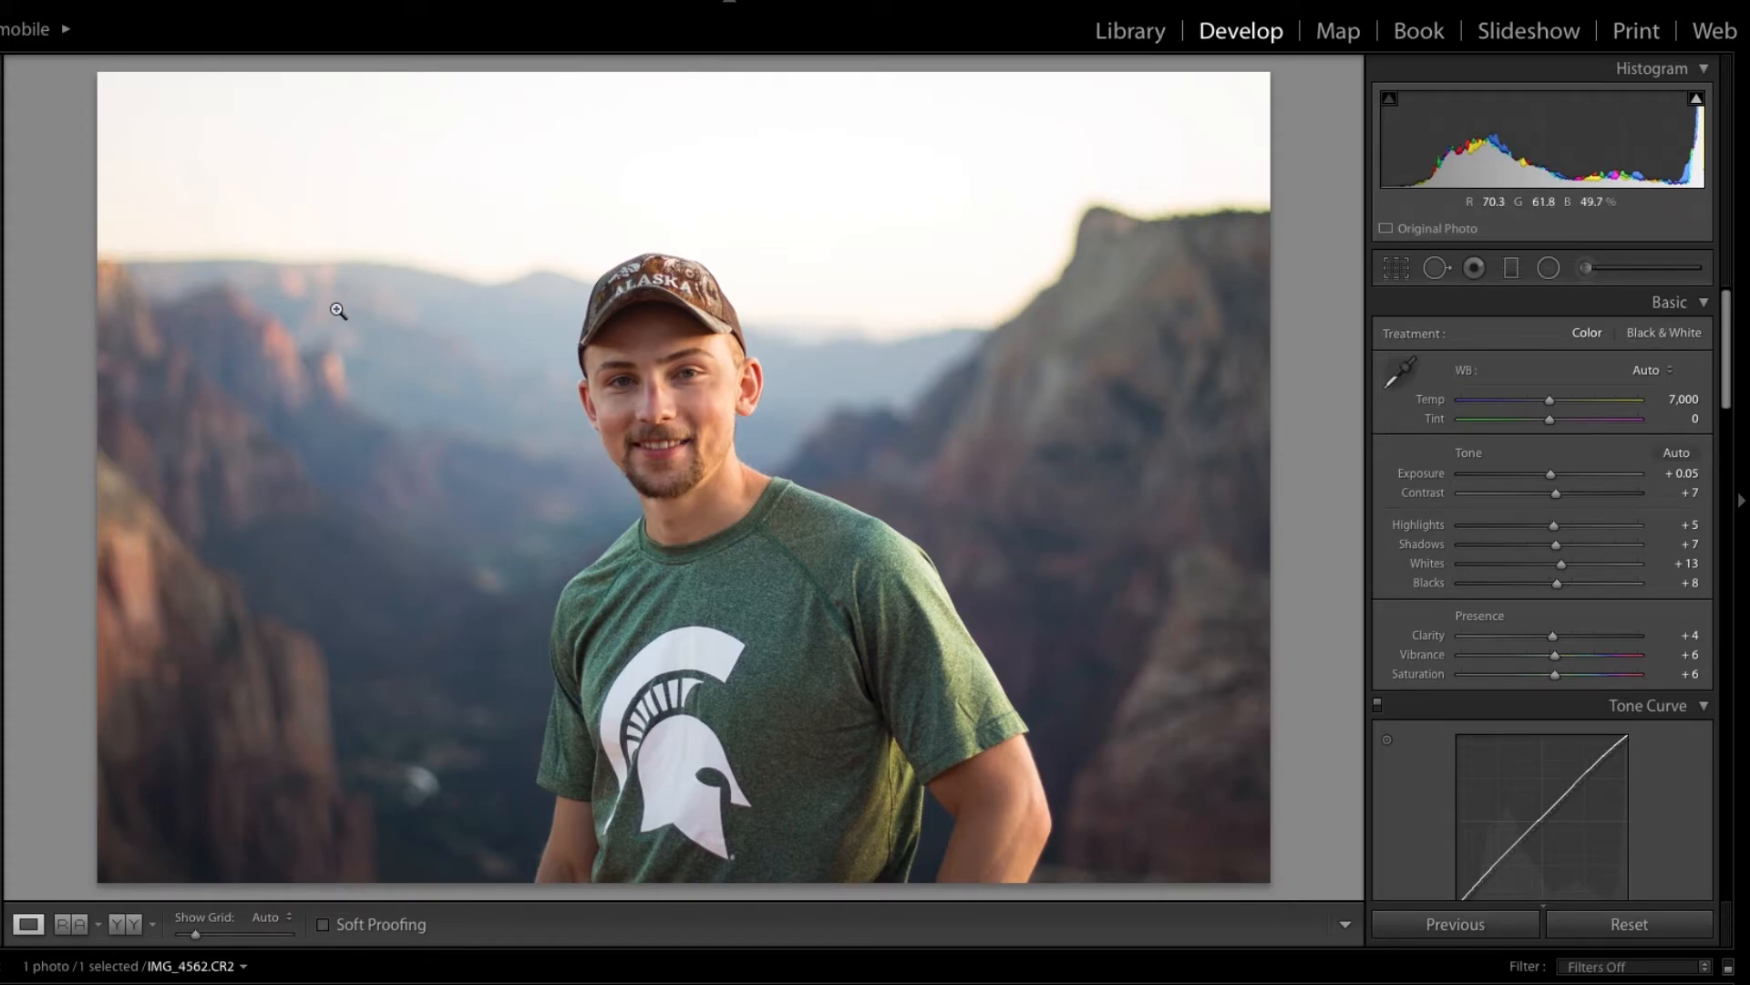
- Start a new adjustment brush mask with the overlay shown and paint the left canyon cliffs with size 10.8, feather 48 and flow 100
{"action": "left_click", "coordinate": [1593, 270]}
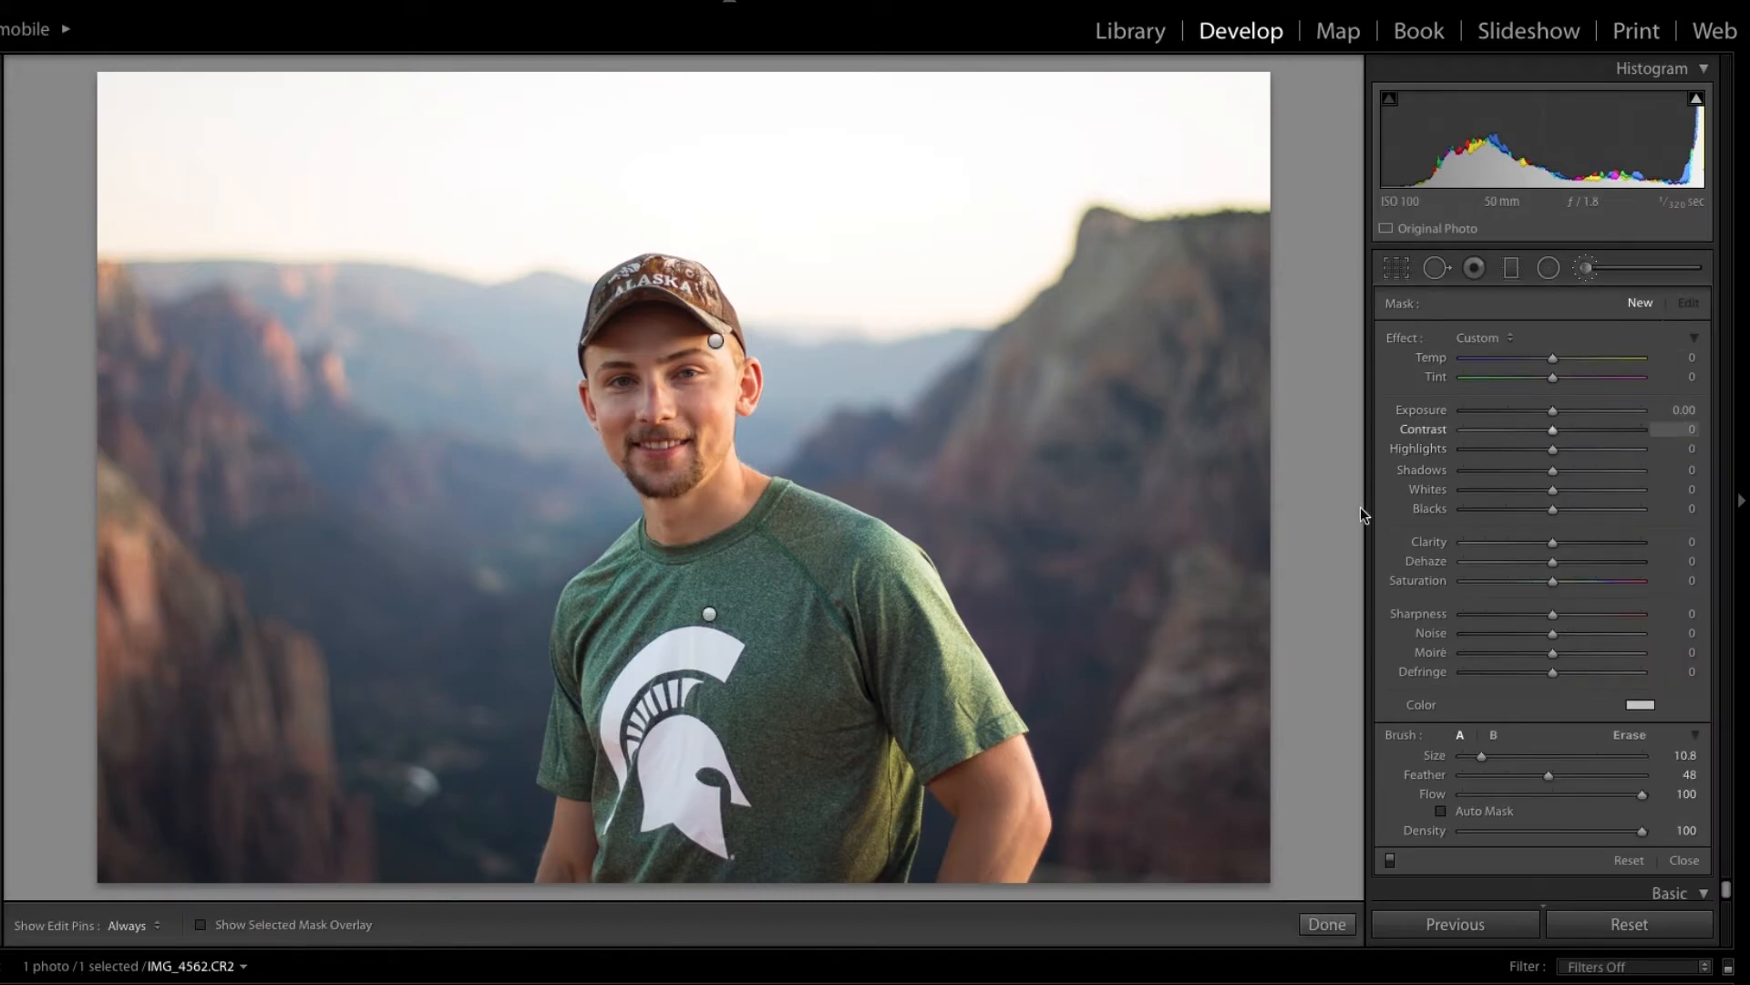
{"action": "left_click", "coordinate": [202, 925]}
{"action": "mouse_move", "coordinate": [172, 664]}
{"action": "left_mouse_down"}
{"action": "mouse_move", "coordinate": [150, 508]}
{"action": "mouse_move", "coordinate": [118, 687]}
{"action": "mouse_move", "coordinate": [191, 863]}
{"action": "mouse_move", "coordinate": [178, 758]}
{"action": "left_mouse_up"}
{"action": "key", "text": "h"}
- Erase the mask spill in the sky above the left cliffs, touch up the cliffs' upper edge, and hide the overlay
{"action": "key", "text": "alt"}
{"action": "left_click_drag", "start_coordinate": [329, 239], "coordinate": [128, 242]}
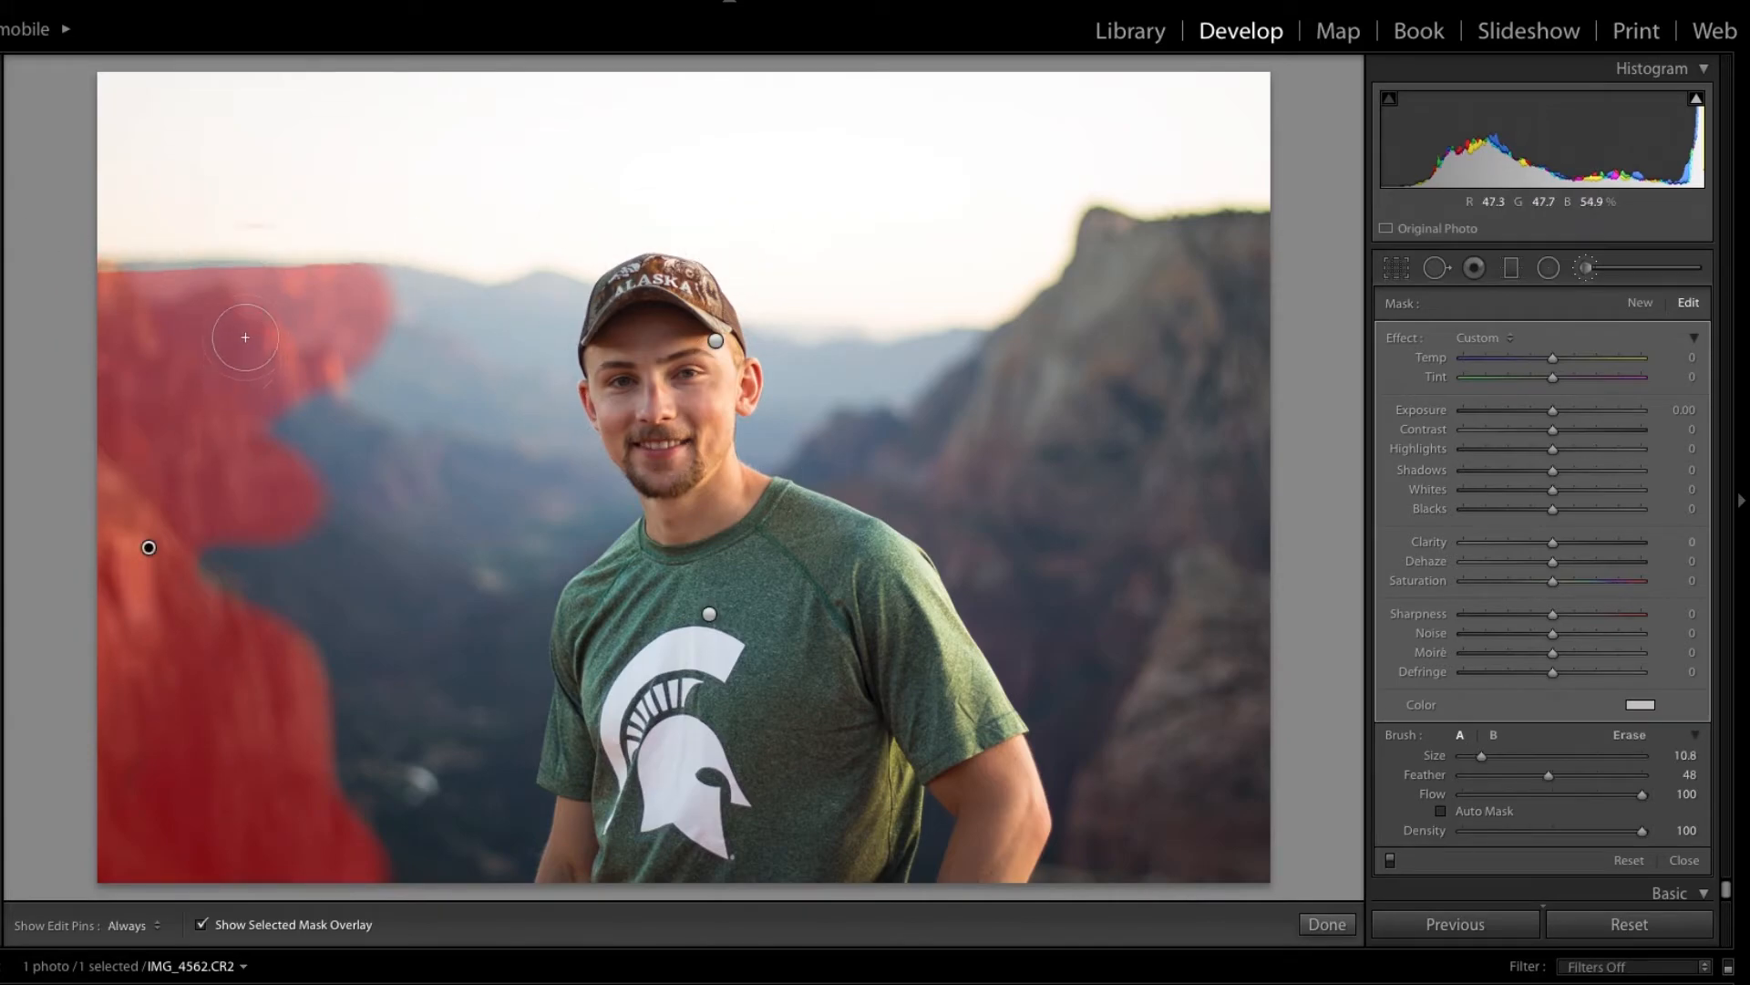
{"action": "left_click_drag", "start_coordinate": [220, 299], "coordinate": [117, 302]}
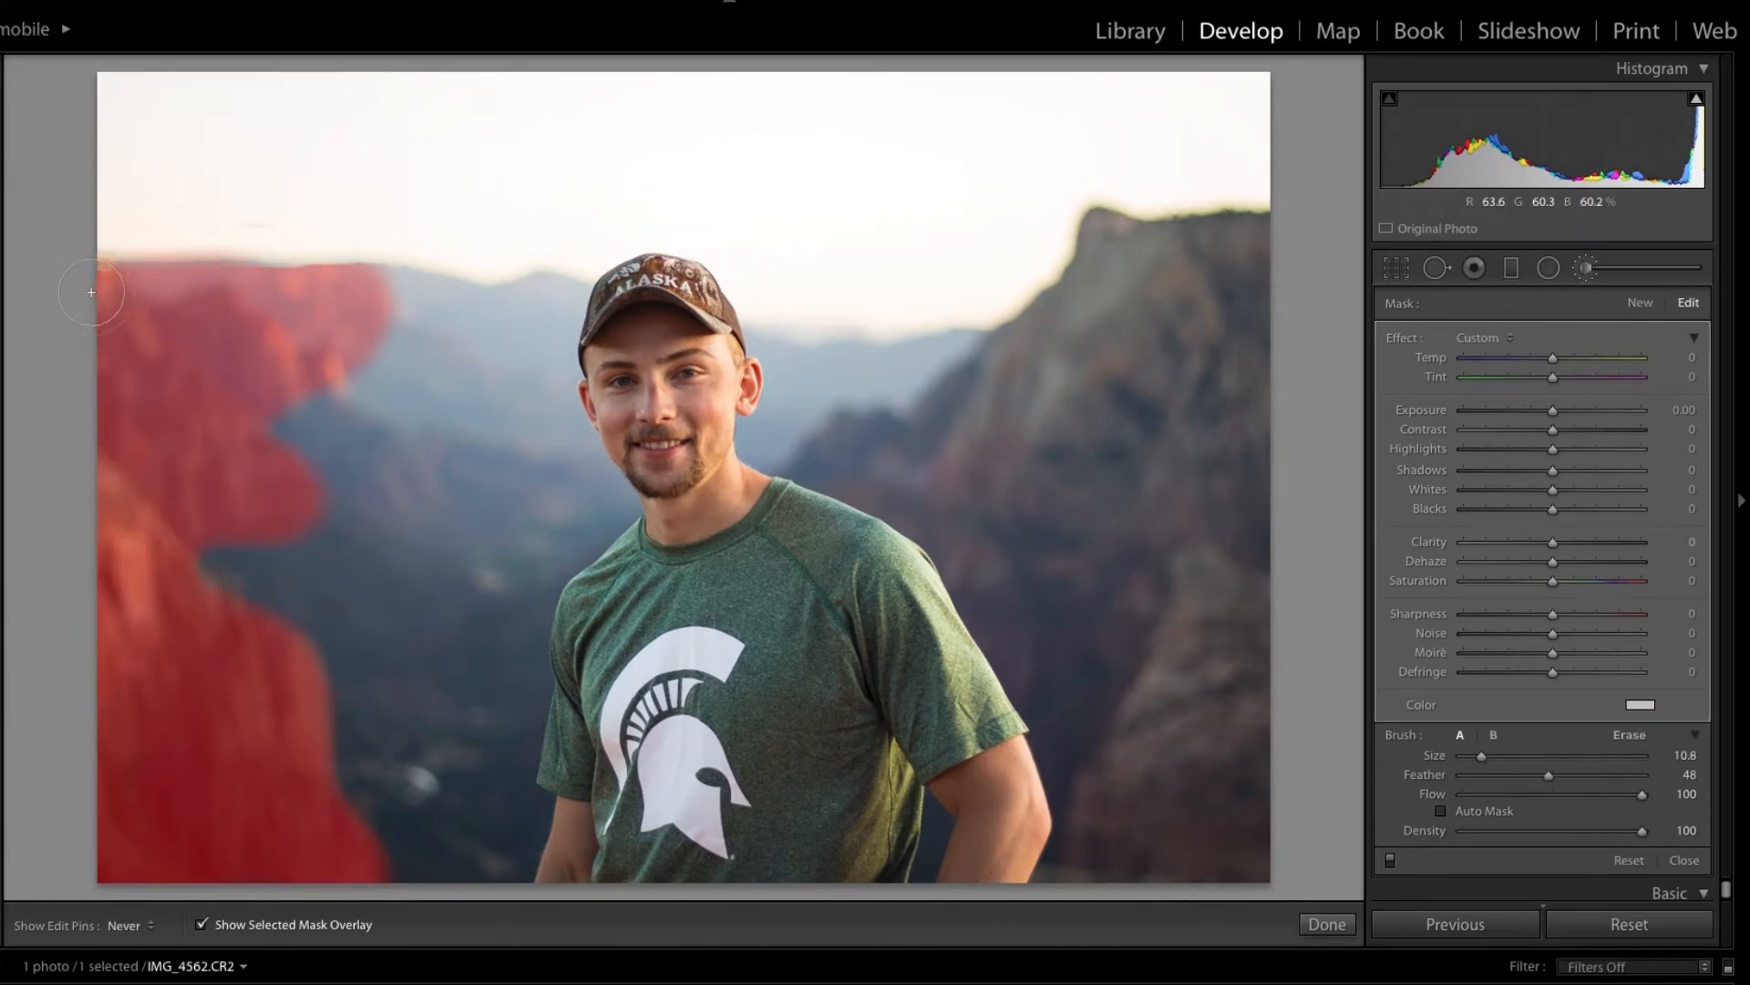
{"action": "key", "text": "h"}
{"action": "key", "text": "h"}
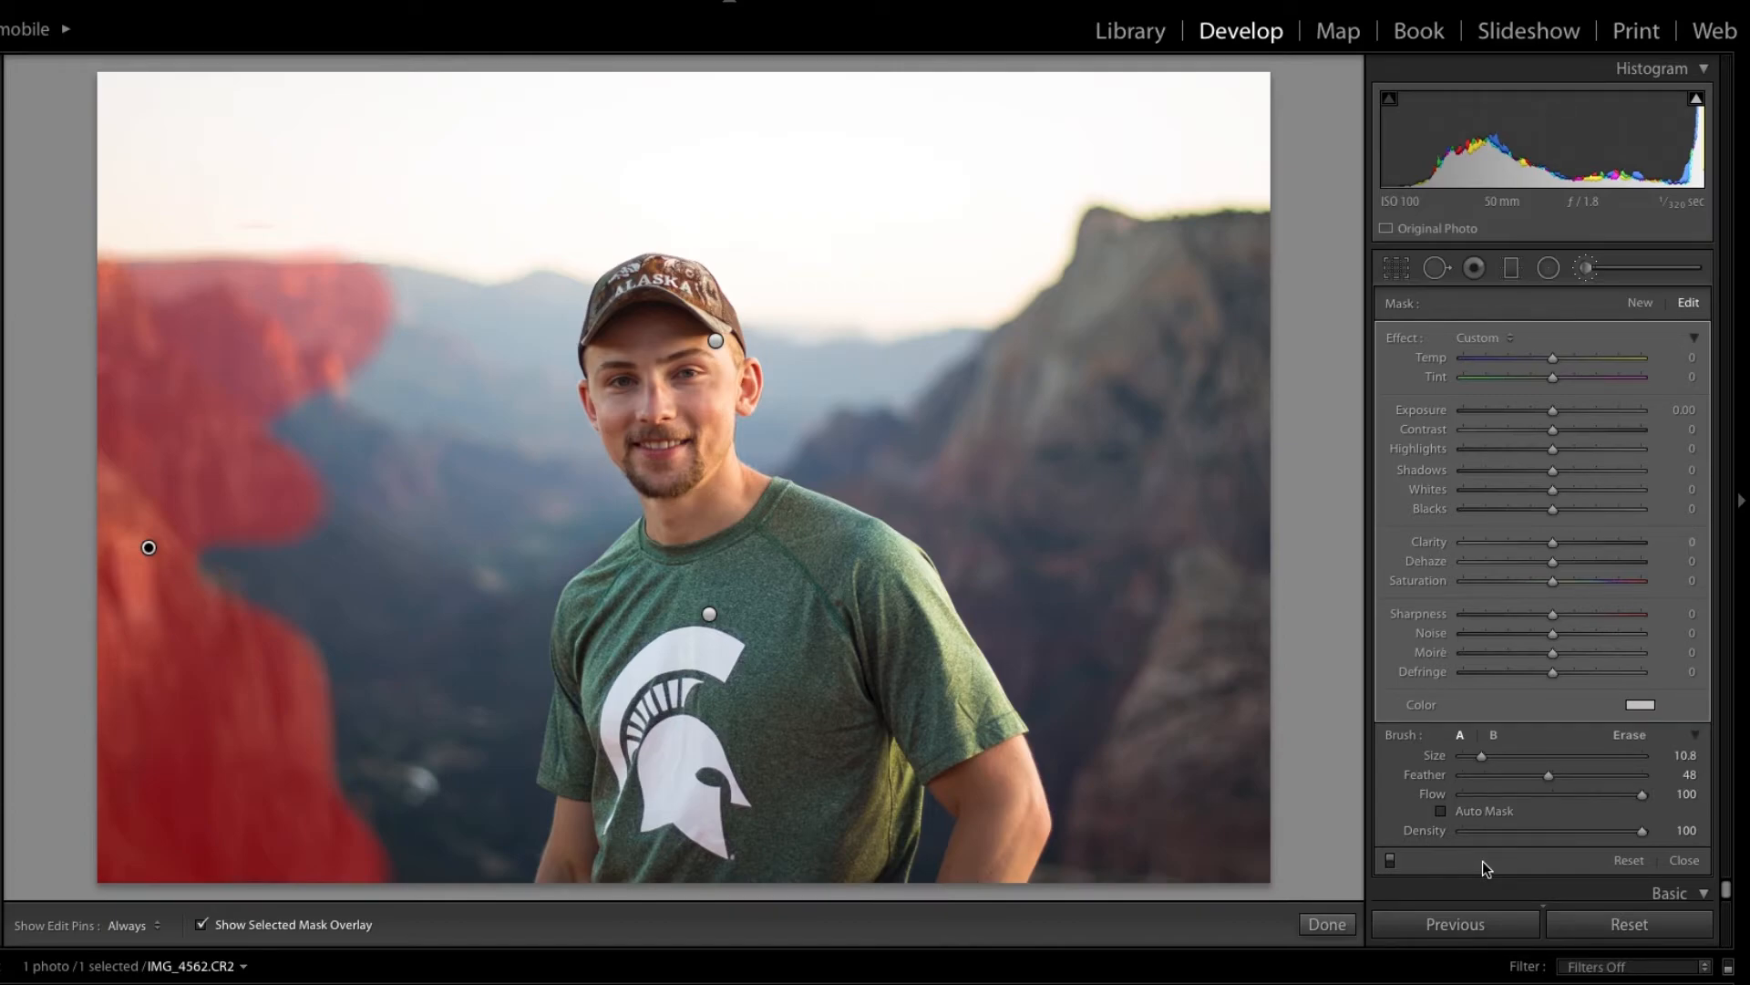
{"action": "left_click", "coordinate": [203, 925]}
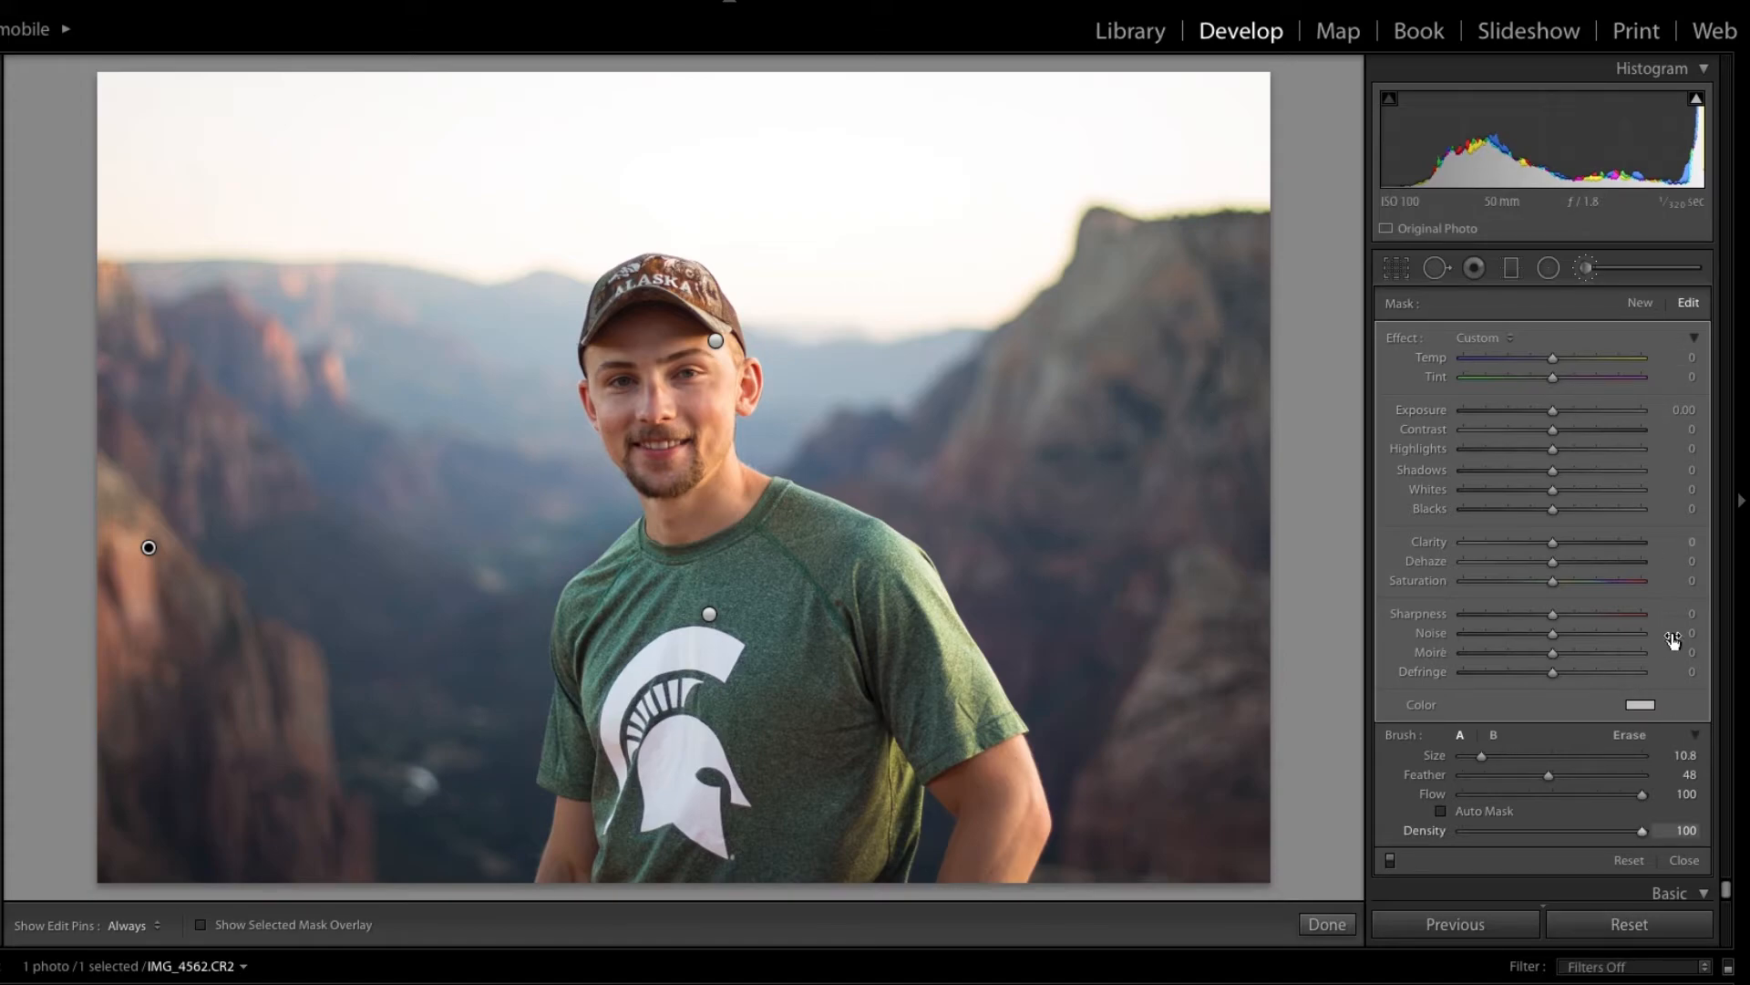
- Give the cliff mask a warm color tint with hue 29 and saturation 10%
{"action": "left_click", "coordinate": [1642, 705]}
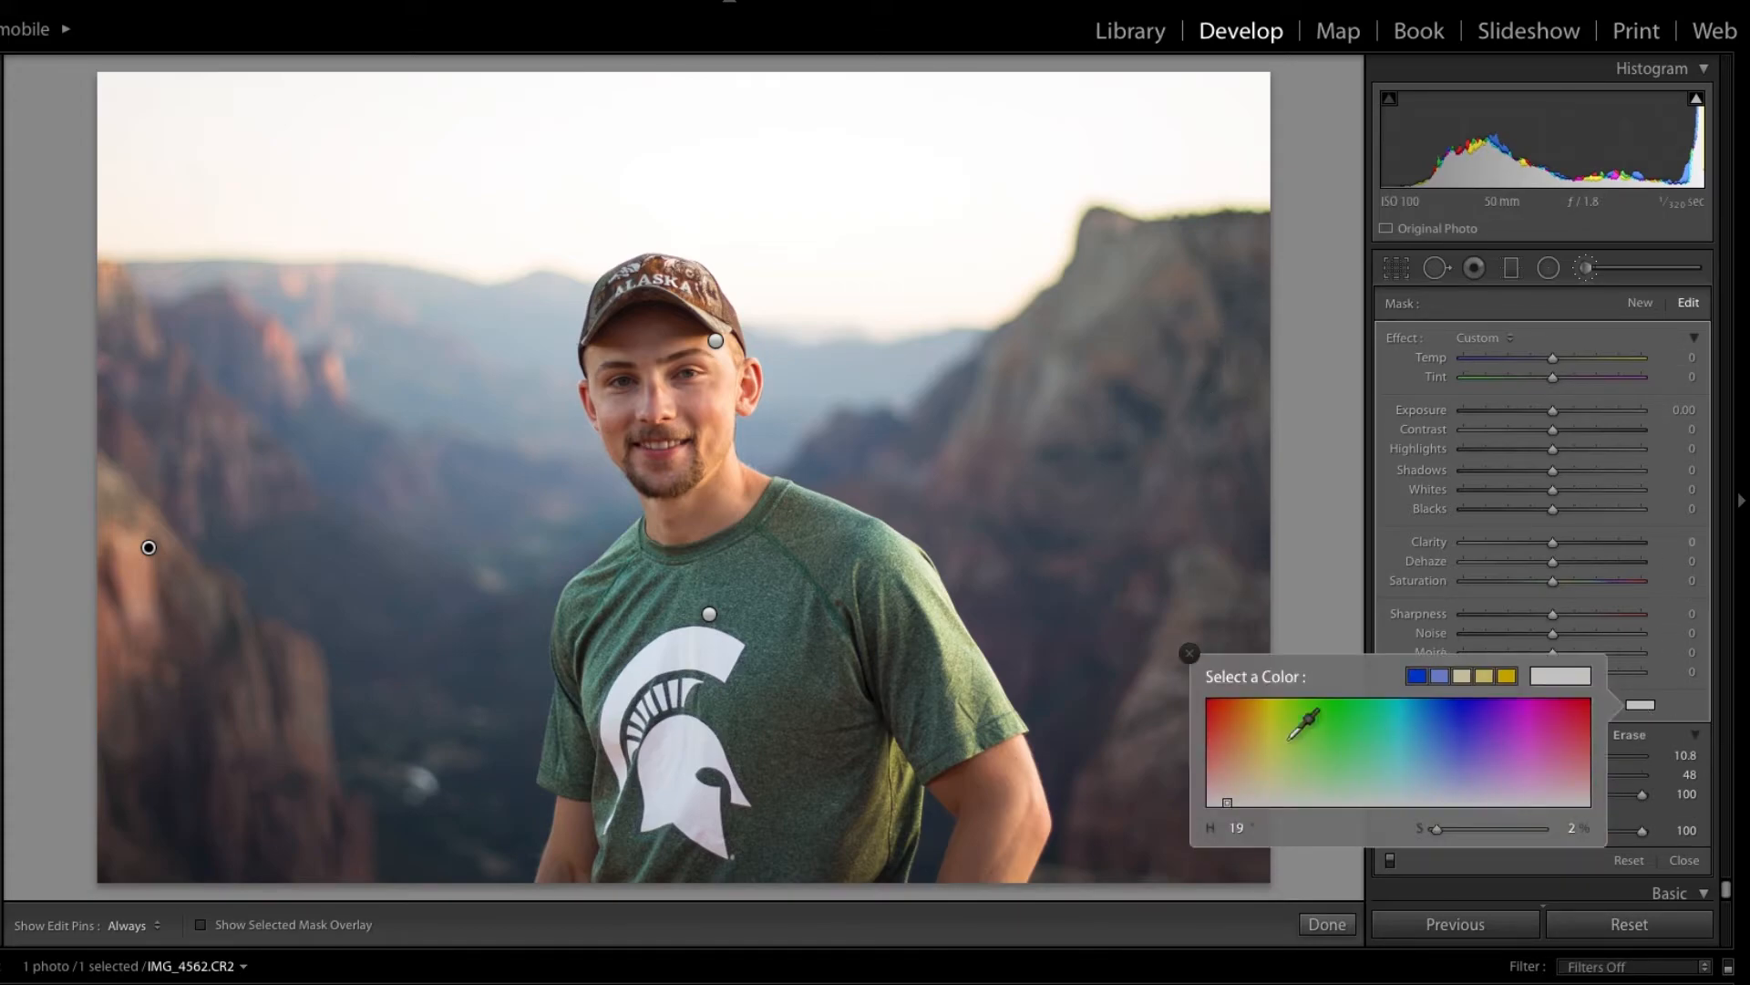
{"action": "left_click", "coordinate": [1260, 707]}
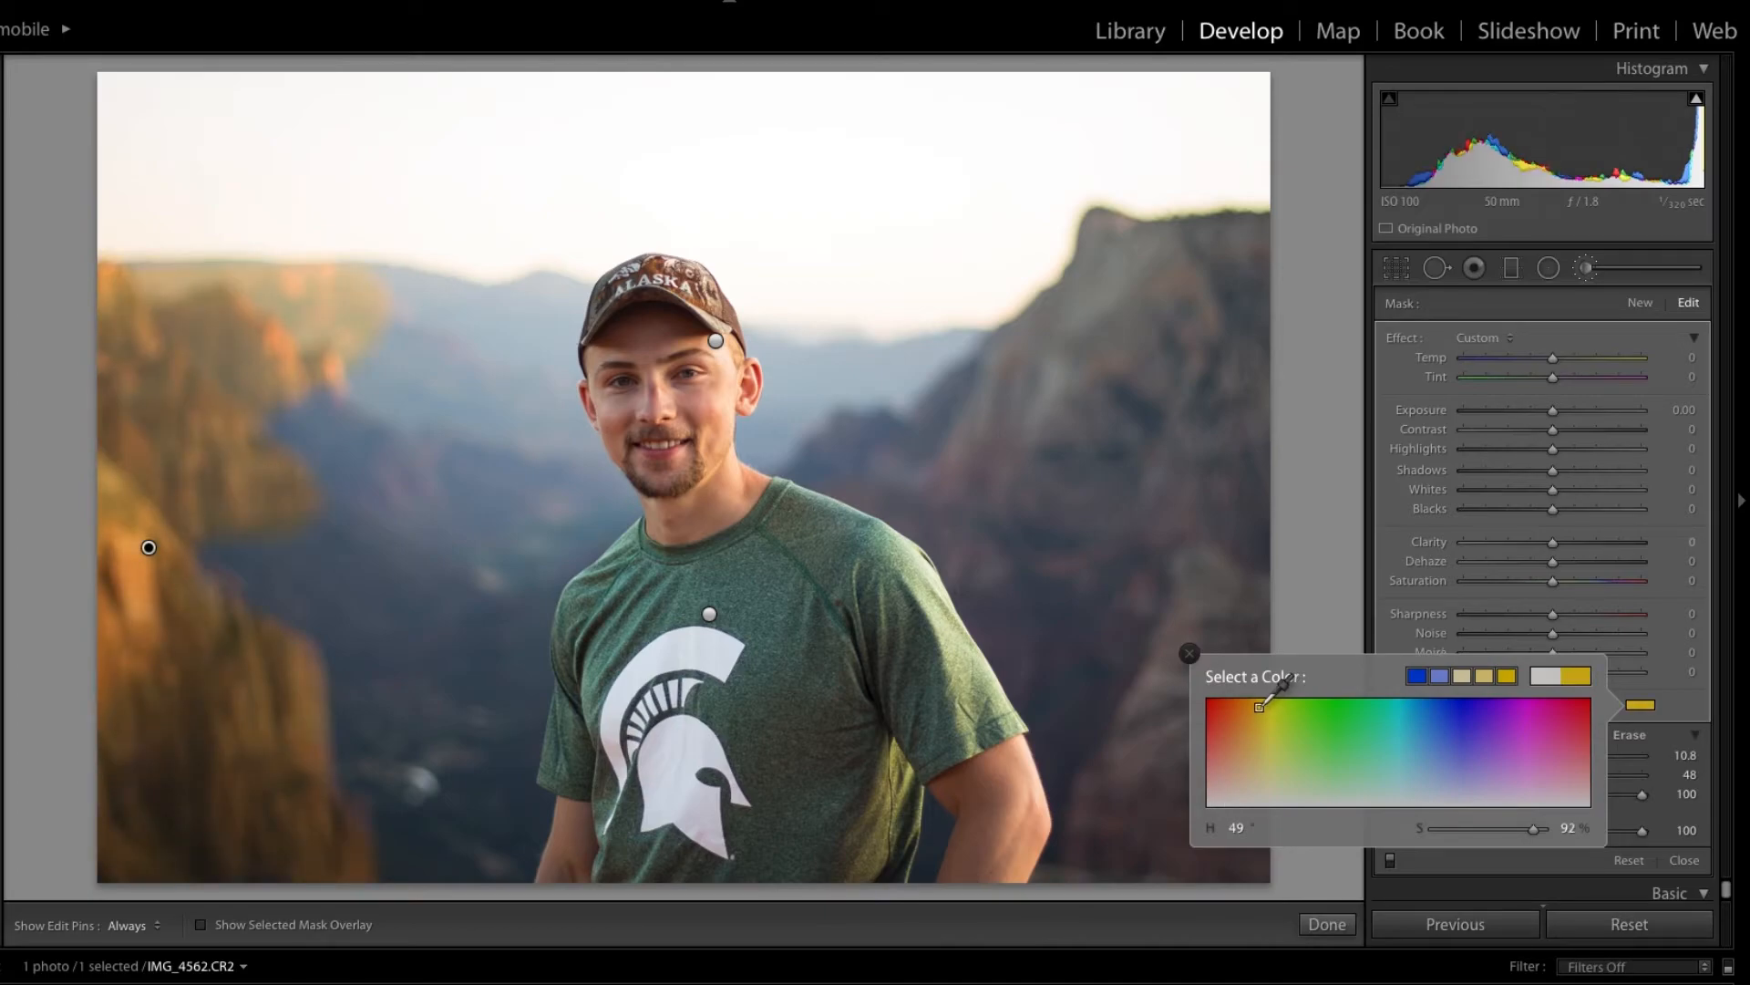
{"action": "left_click_drag", "start_coordinate": [1263, 703], "coordinate": [1241, 711]}
{"action": "left_click", "coordinate": [1567, 828]}
{"action": "type", "text": "10"}
{"action": "key", "text": "Return"}
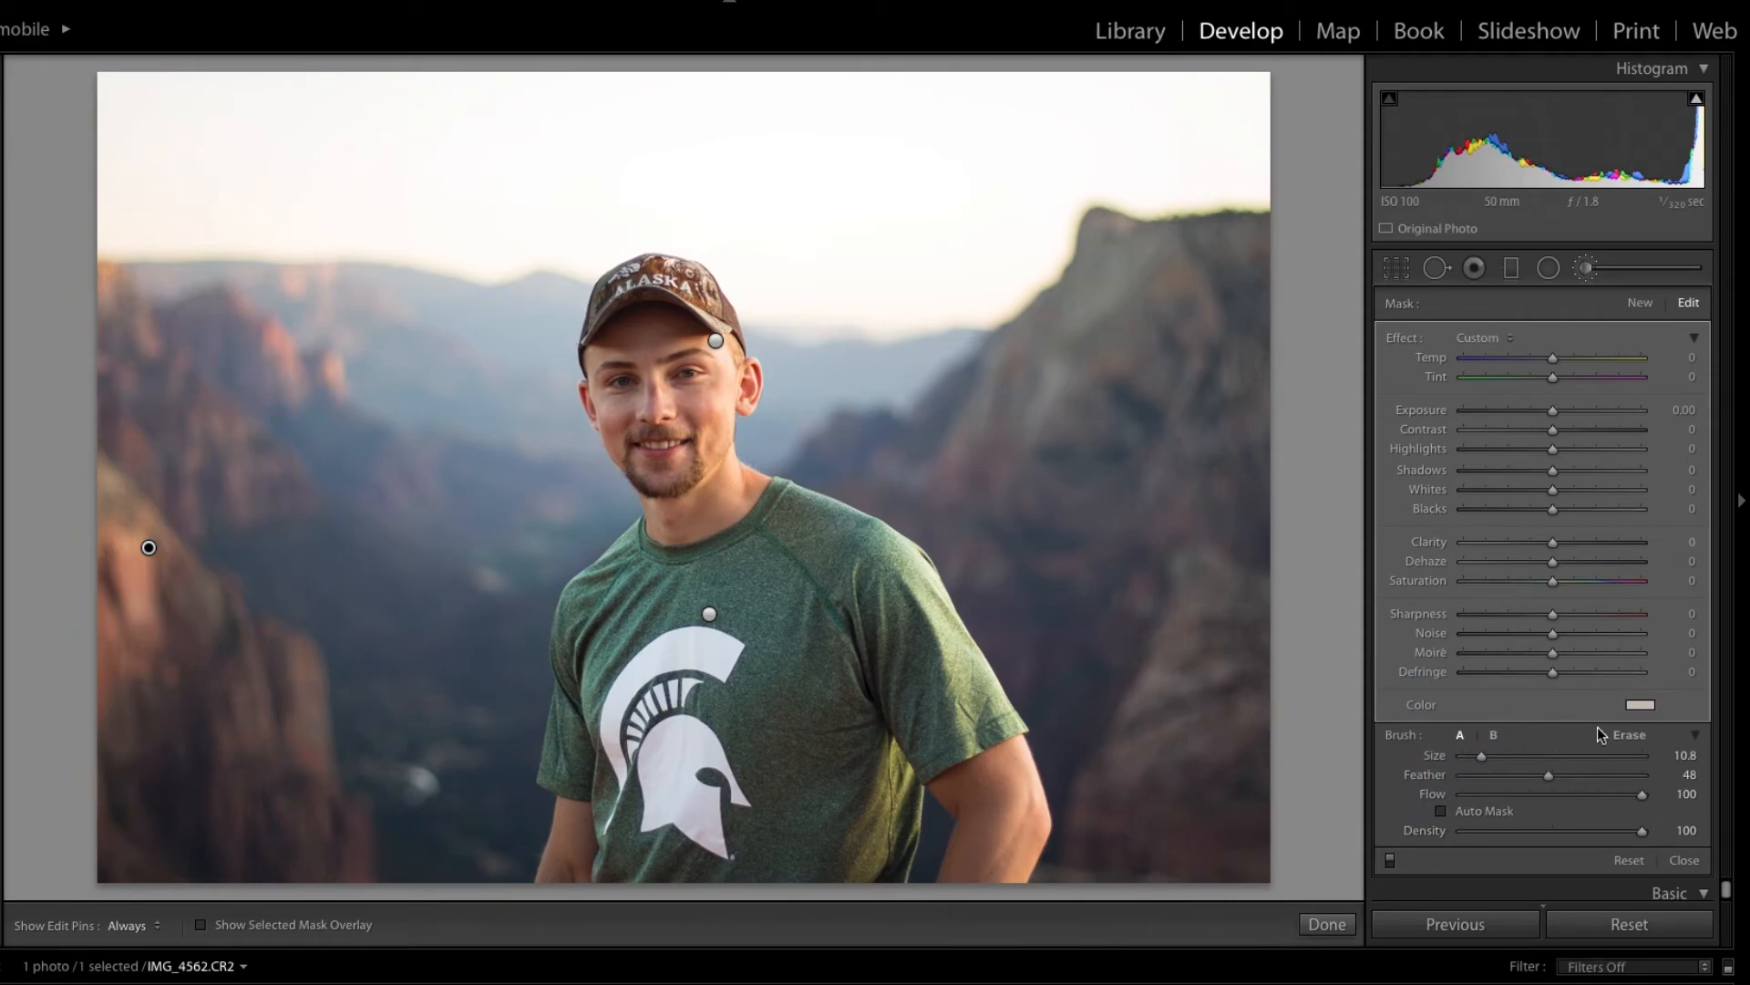
- Try the cliff mask's color tint at saturation 20% and 30%
{"action": "left_click", "coordinate": [1651, 707]}
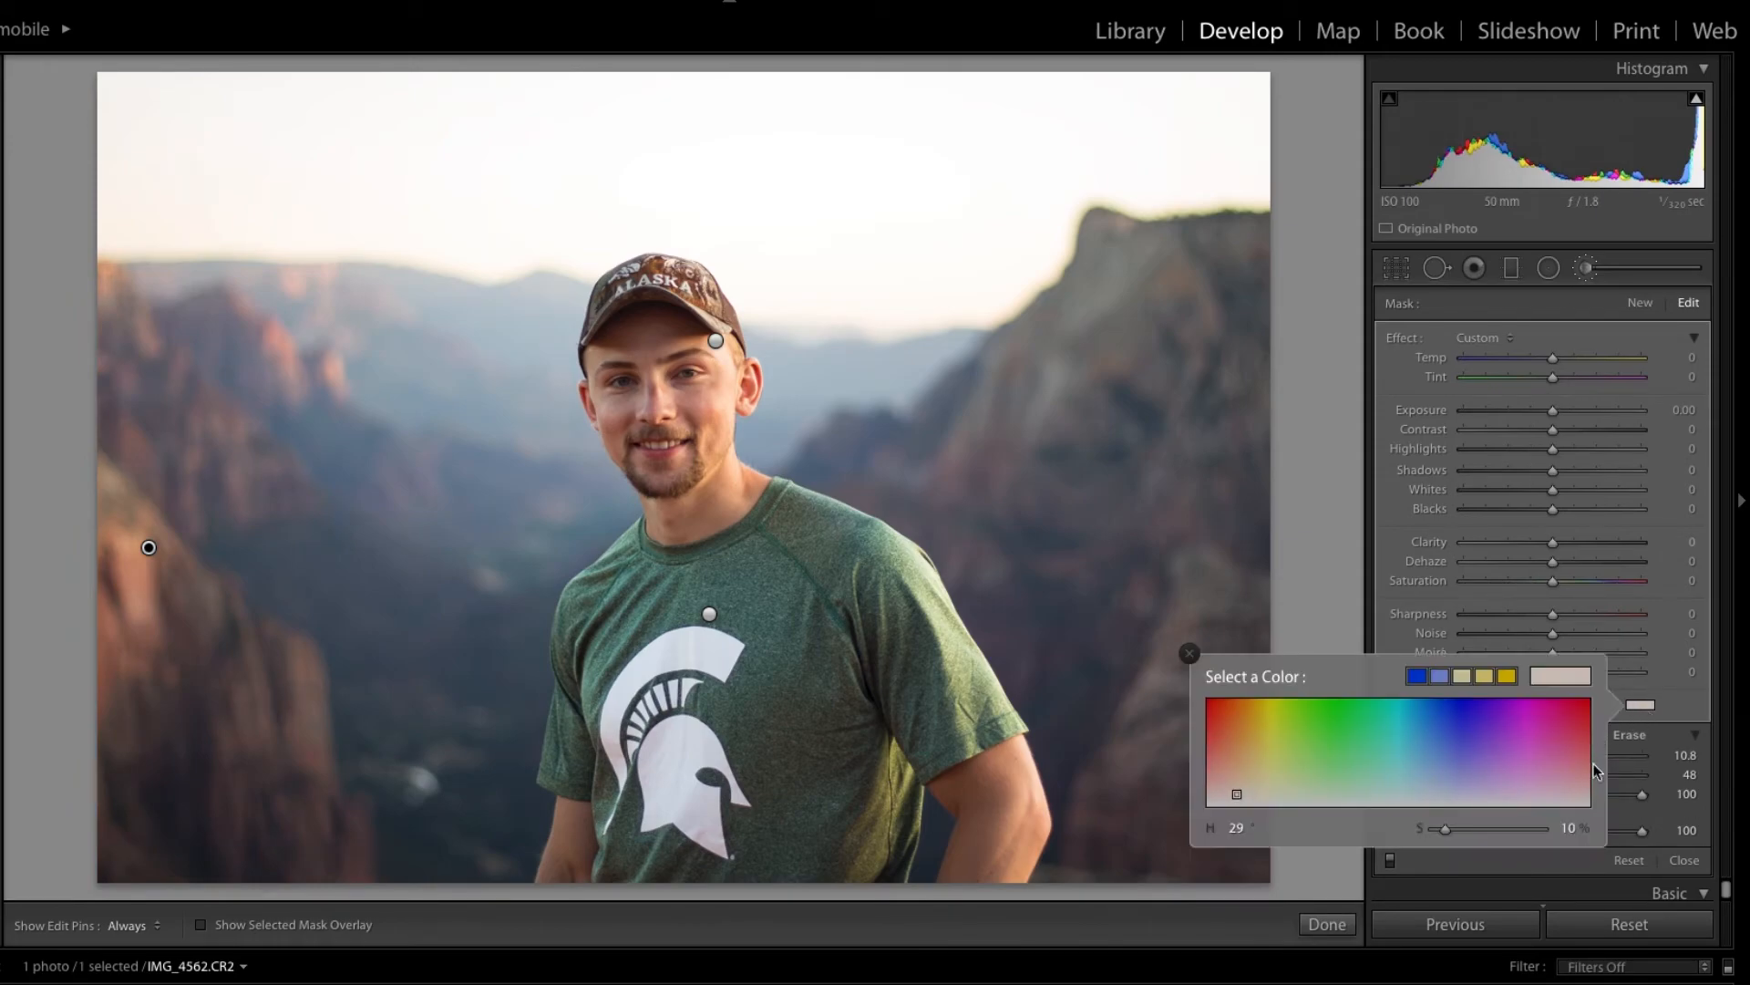
{"action": "left_click", "coordinate": [1565, 826]}
{"action": "type", "text": "20"}
{"action": "key", "text": "Return"}
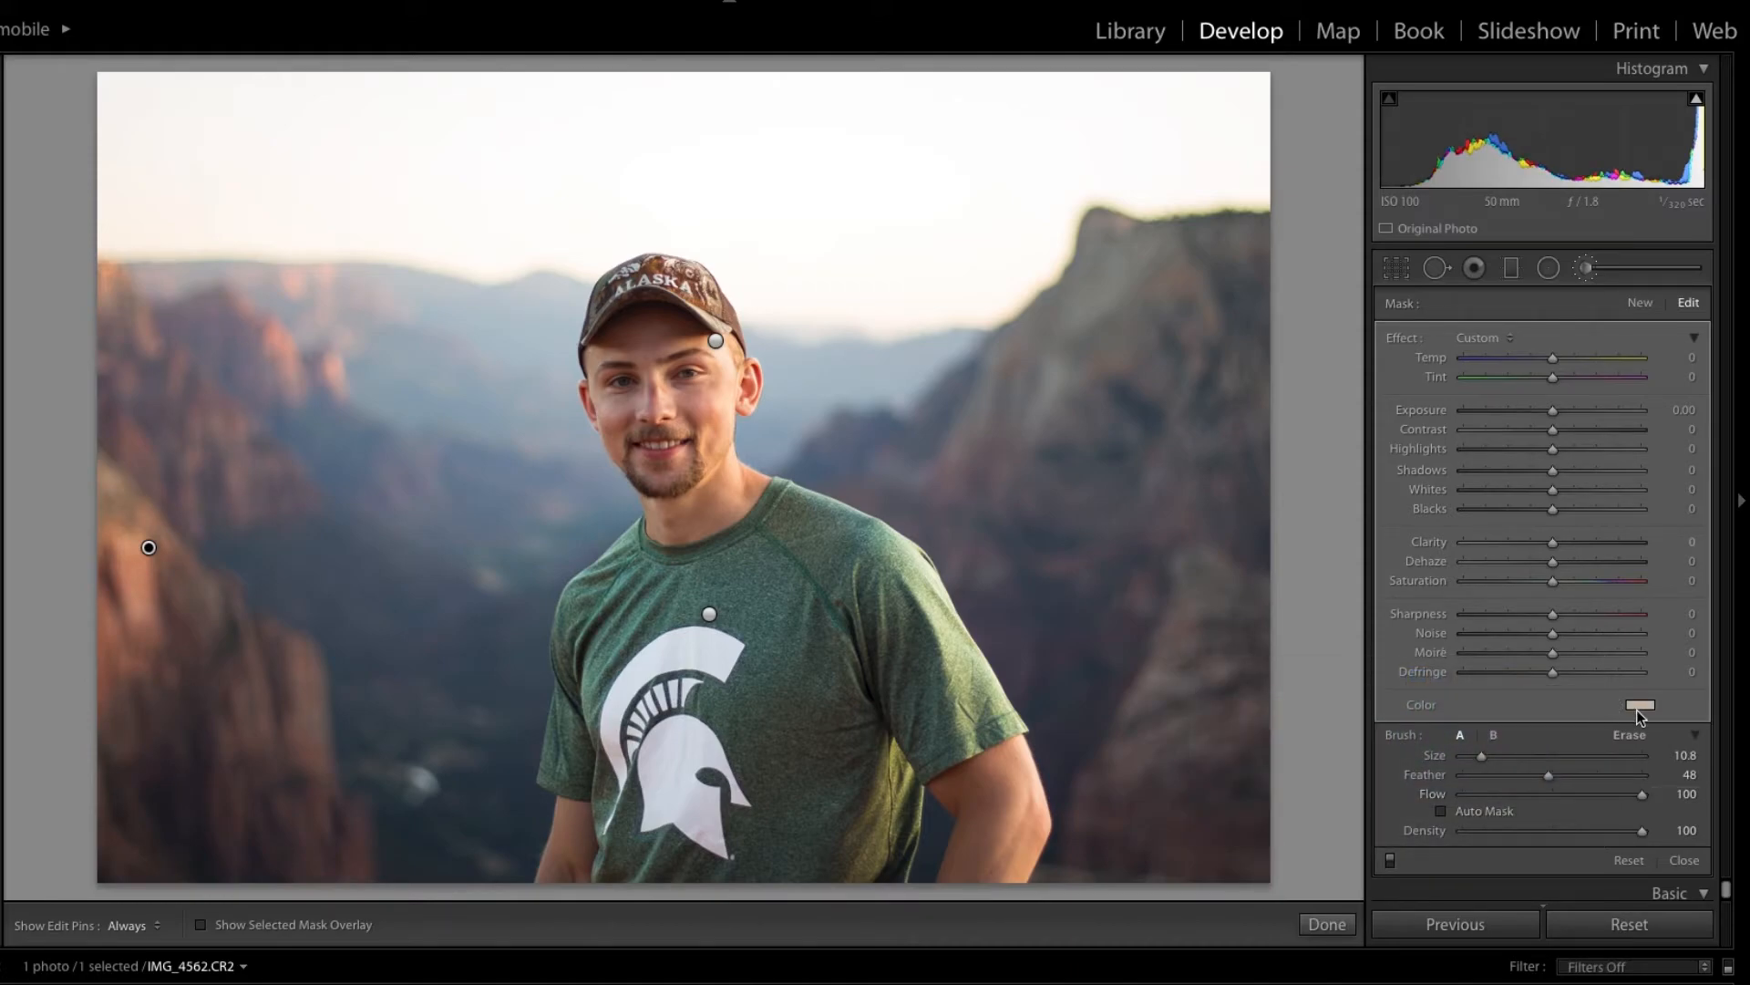
{"action": "left_click", "coordinate": [1637, 707]}
{"action": "left_click", "coordinate": [1567, 827]}
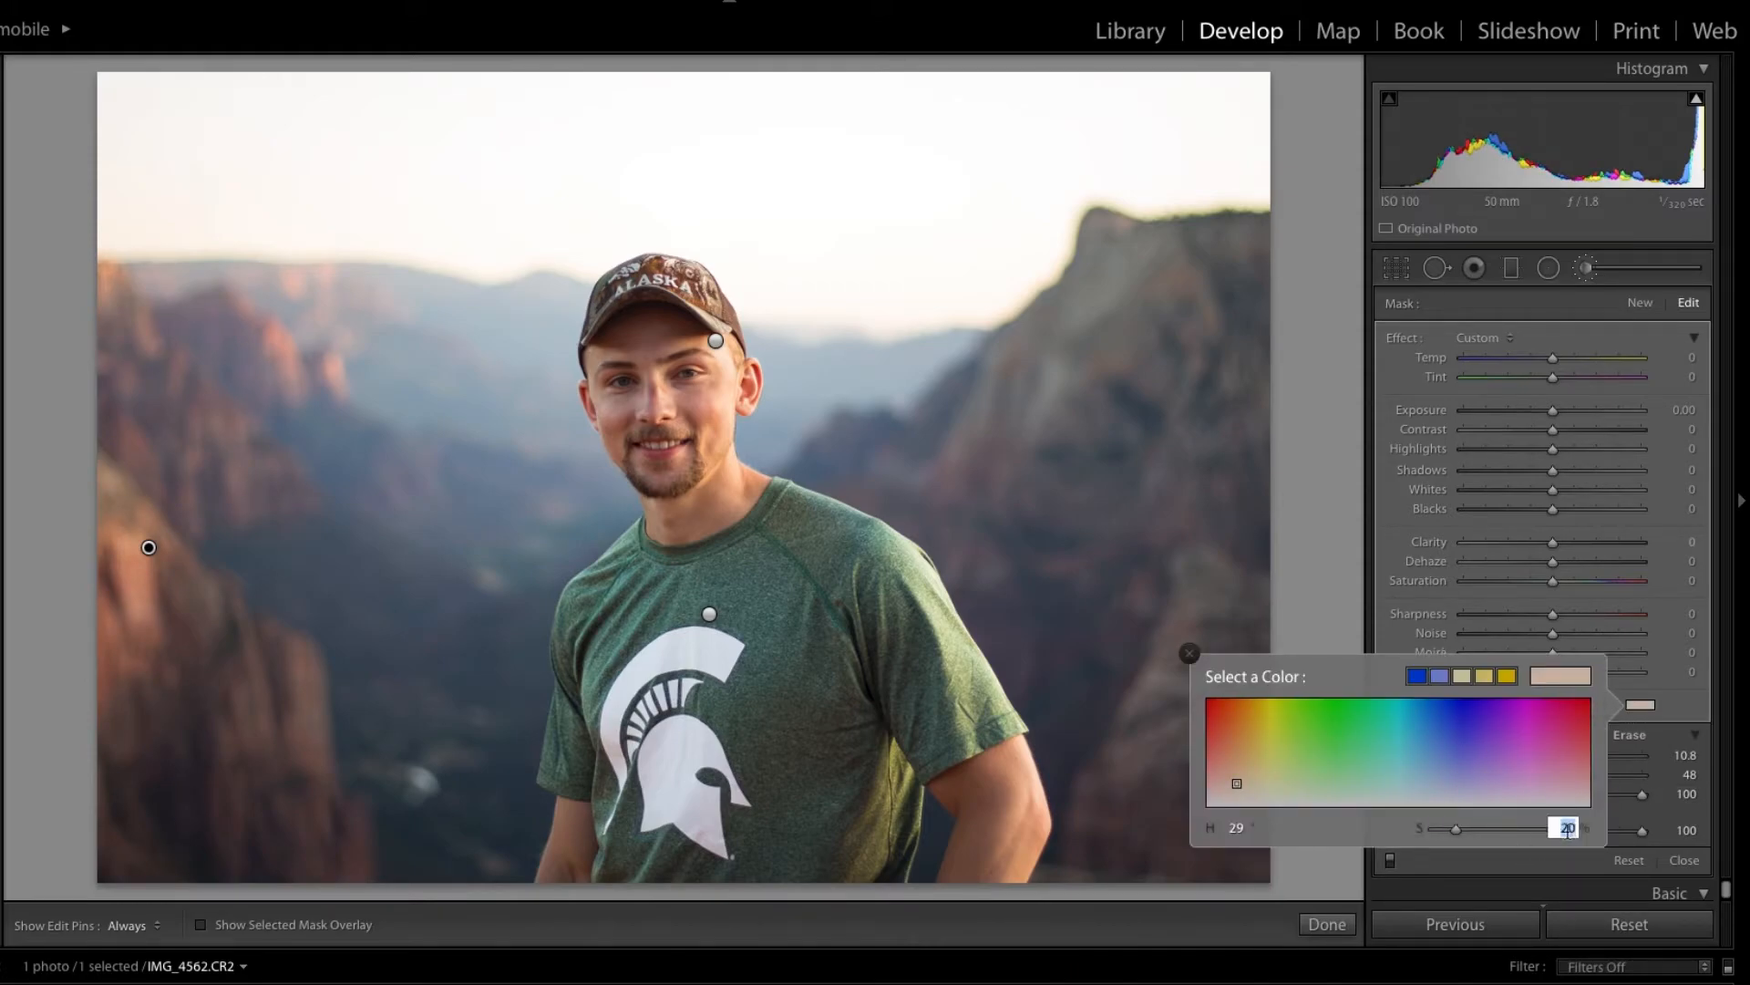
{"action": "key", "text": "Return"}
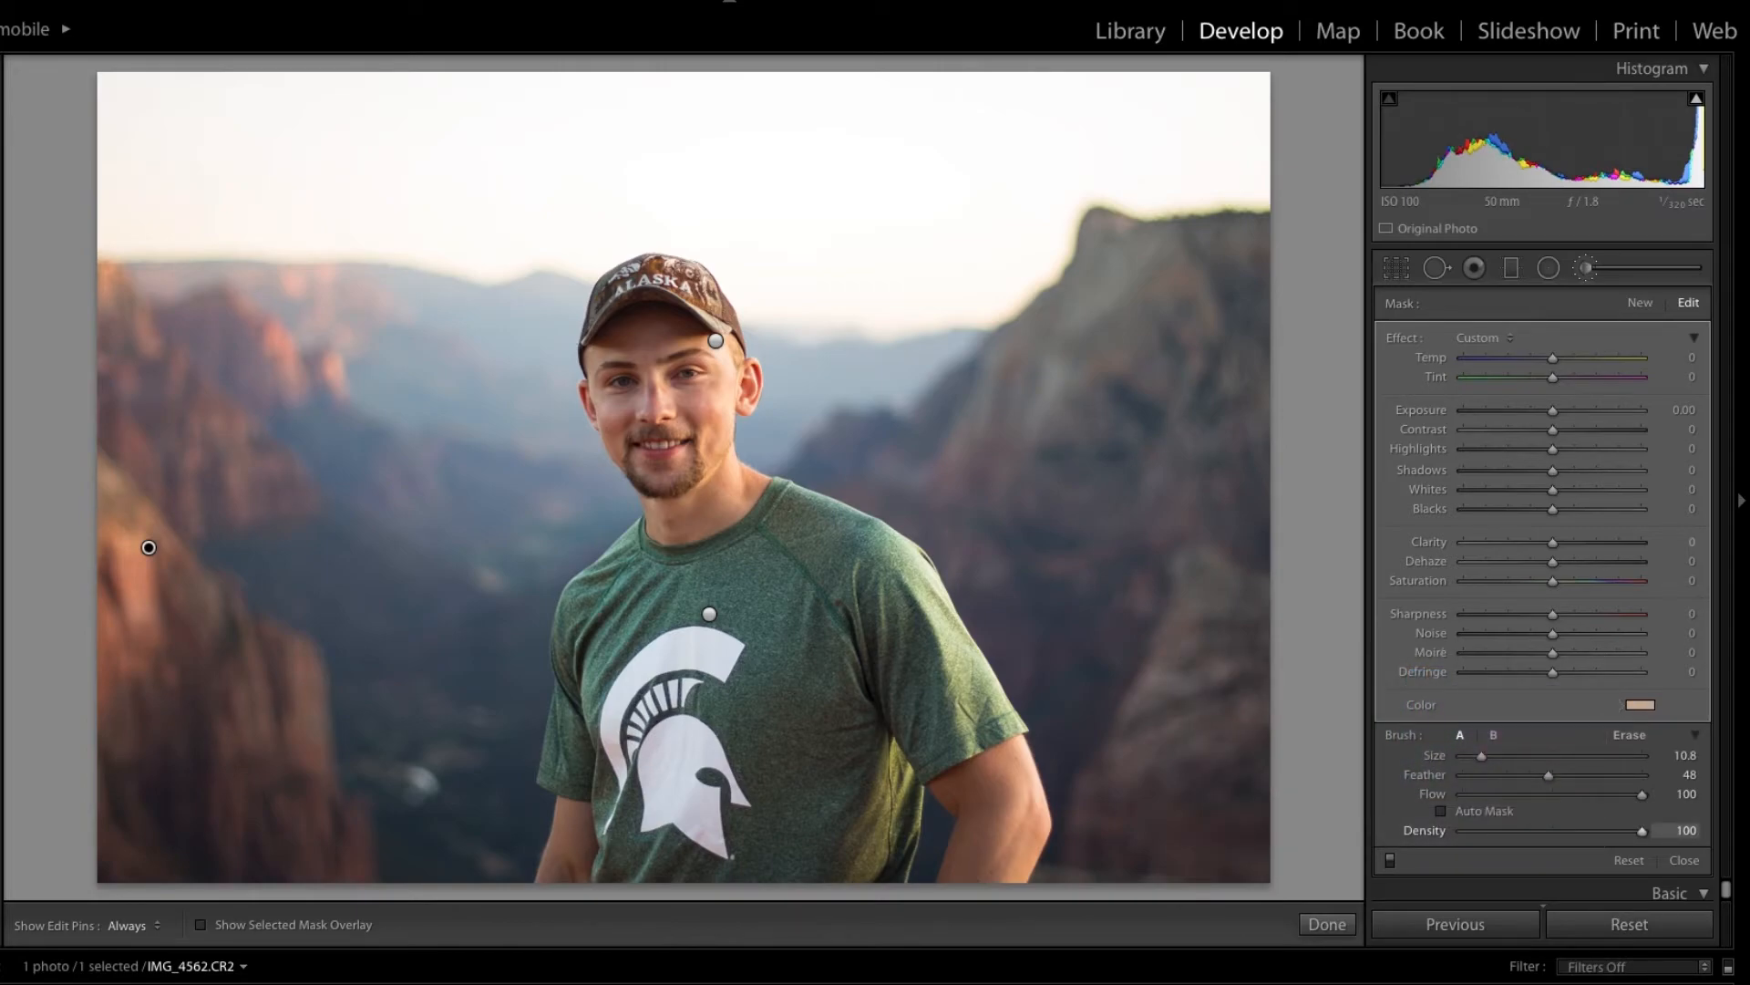
- Set the saturation of the cliff mask's color tint to 35%
{"action": "left_click", "coordinate": [1641, 706]}
{"action": "left_click", "coordinate": [1568, 829]}
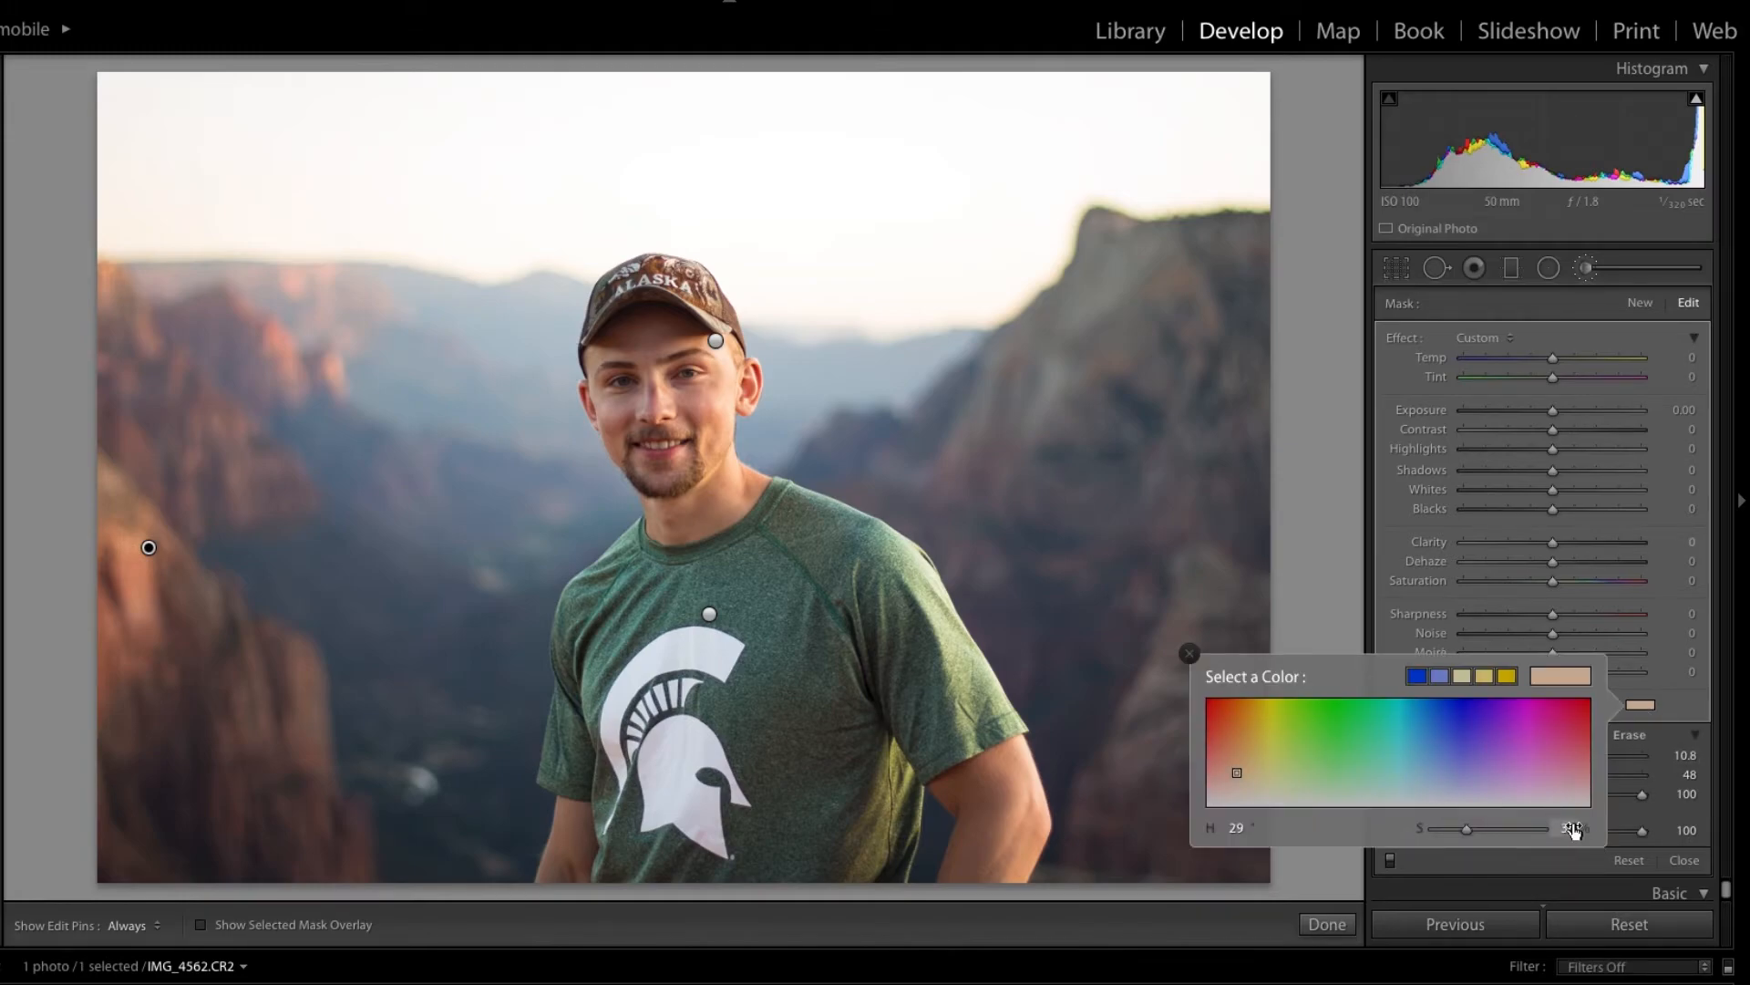
{"action": "type", "text": "35"}
{"action": "key", "text": "Return"}
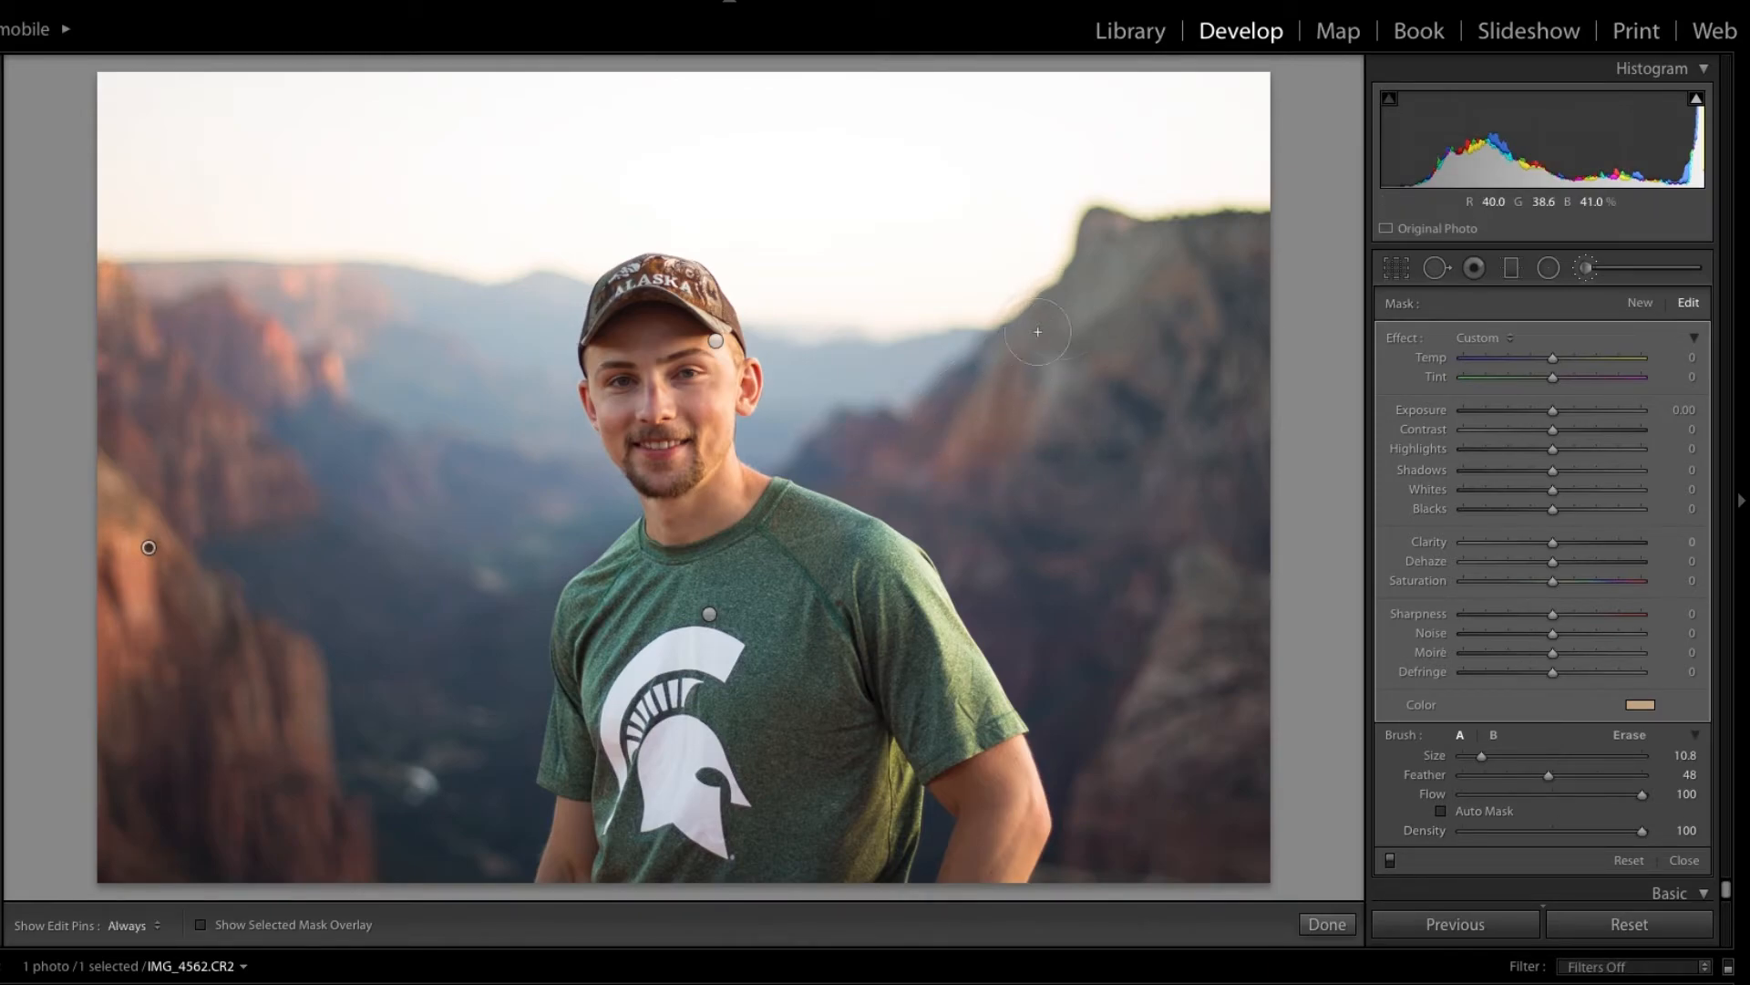
- Extend the cliff mask over the canyon cliffs on the right of the photo with the overlay shown, and hide the overlay again
{"action": "key", "text": "h"}
{"action": "left_click", "coordinate": [201, 924]}
{"action": "key", "text": "h"}
{"action": "mouse_move", "coordinate": [1112, 270]}
{"action": "left_mouse_down"}
{"action": "mouse_move", "coordinate": [1217, 250]}
{"action": "mouse_move", "coordinate": [1216, 341]}
{"action": "mouse_move", "coordinate": [1255, 441]}
{"action": "mouse_move", "coordinate": [1231, 493]}
{"action": "mouse_move", "coordinate": [1219, 448]}
{"action": "mouse_move", "coordinate": [1249, 570]}
{"action": "mouse_move", "coordinate": [1234, 819]}
{"action": "mouse_move", "coordinate": [1187, 884]}
{"action": "mouse_move", "coordinate": [1117, 813]}
{"action": "mouse_move", "coordinate": [1106, 825]}
{"action": "mouse_move", "coordinate": [1168, 619]}
{"action": "mouse_move", "coordinate": [1188, 745]}
{"action": "mouse_move", "coordinate": [1158, 740]}
{"action": "mouse_move", "coordinate": [1155, 500]}
{"action": "mouse_move", "coordinate": [1125, 506]}
{"action": "mouse_move", "coordinate": [1130, 621]}
{"action": "mouse_move", "coordinate": [1168, 528]}
{"action": "mouse_move", "coordinate": [1028, 423]}
{"action": "mouse_move", "coordinate": [919, 465]}
{"action": "mouse_move", "coordinate": [843, 459]}
{"action": "mouse_move", "coordinate": [939, 492]}
{"action": "mouse_move", "coordinate": [984, 541]}
{"action": "mouse_move", "coordinate": [1088, 724]}
{"action": "mouse_move", "coordinate": [1089, 767]}
{"action": "mouse_move", "coordinate": [1067, 614]}
{"action": "mouse_move", "coordinate": [1015, 487]}
{"action": "mouse_move", "coordinate": [1099, 649]}
{"action": "mouse_move", "coordinate": [1045, 527]}
{"action": "mouse_move", "coordinate": [1081, 588]}
{"action": "mouse_move", "coordinate": [1128, 792]}
{"action": "mouse_move", "coordinate": [1073, 876]}
{"action": "left_mouse_up"}
{"action": "key", "text": "h"}
{"action": "key", "text": "h"}
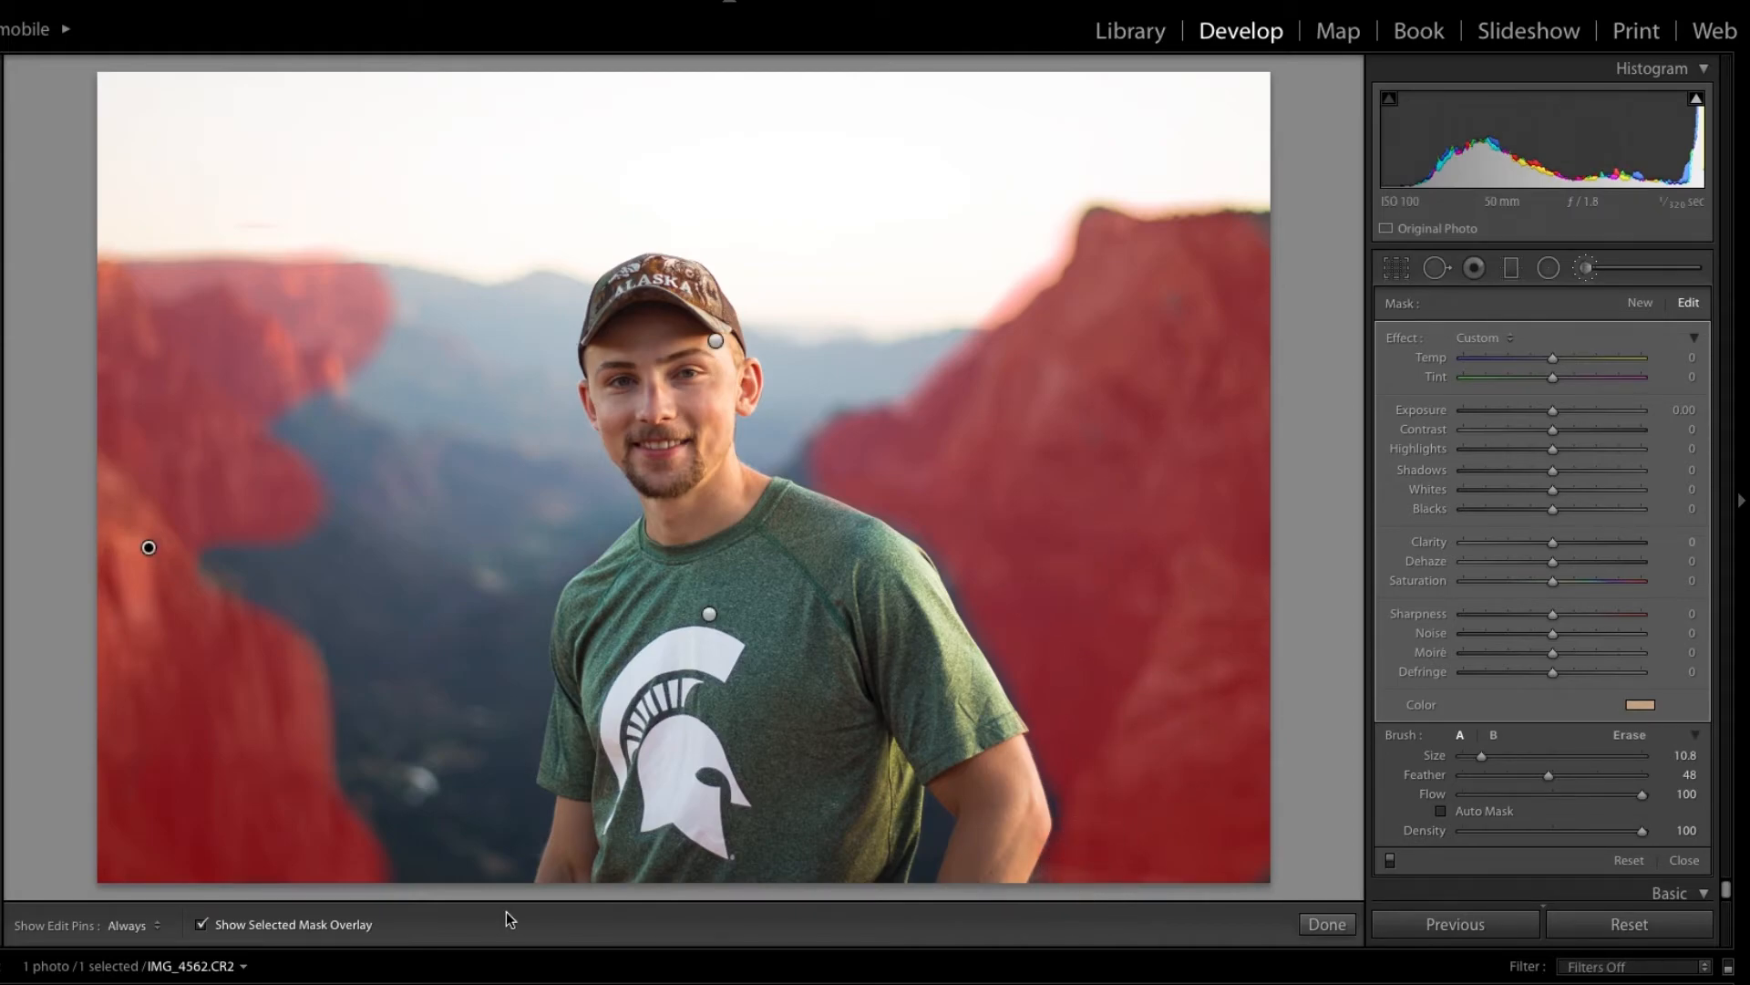
{"action": "left_click", "coordinate": [202, 925]}
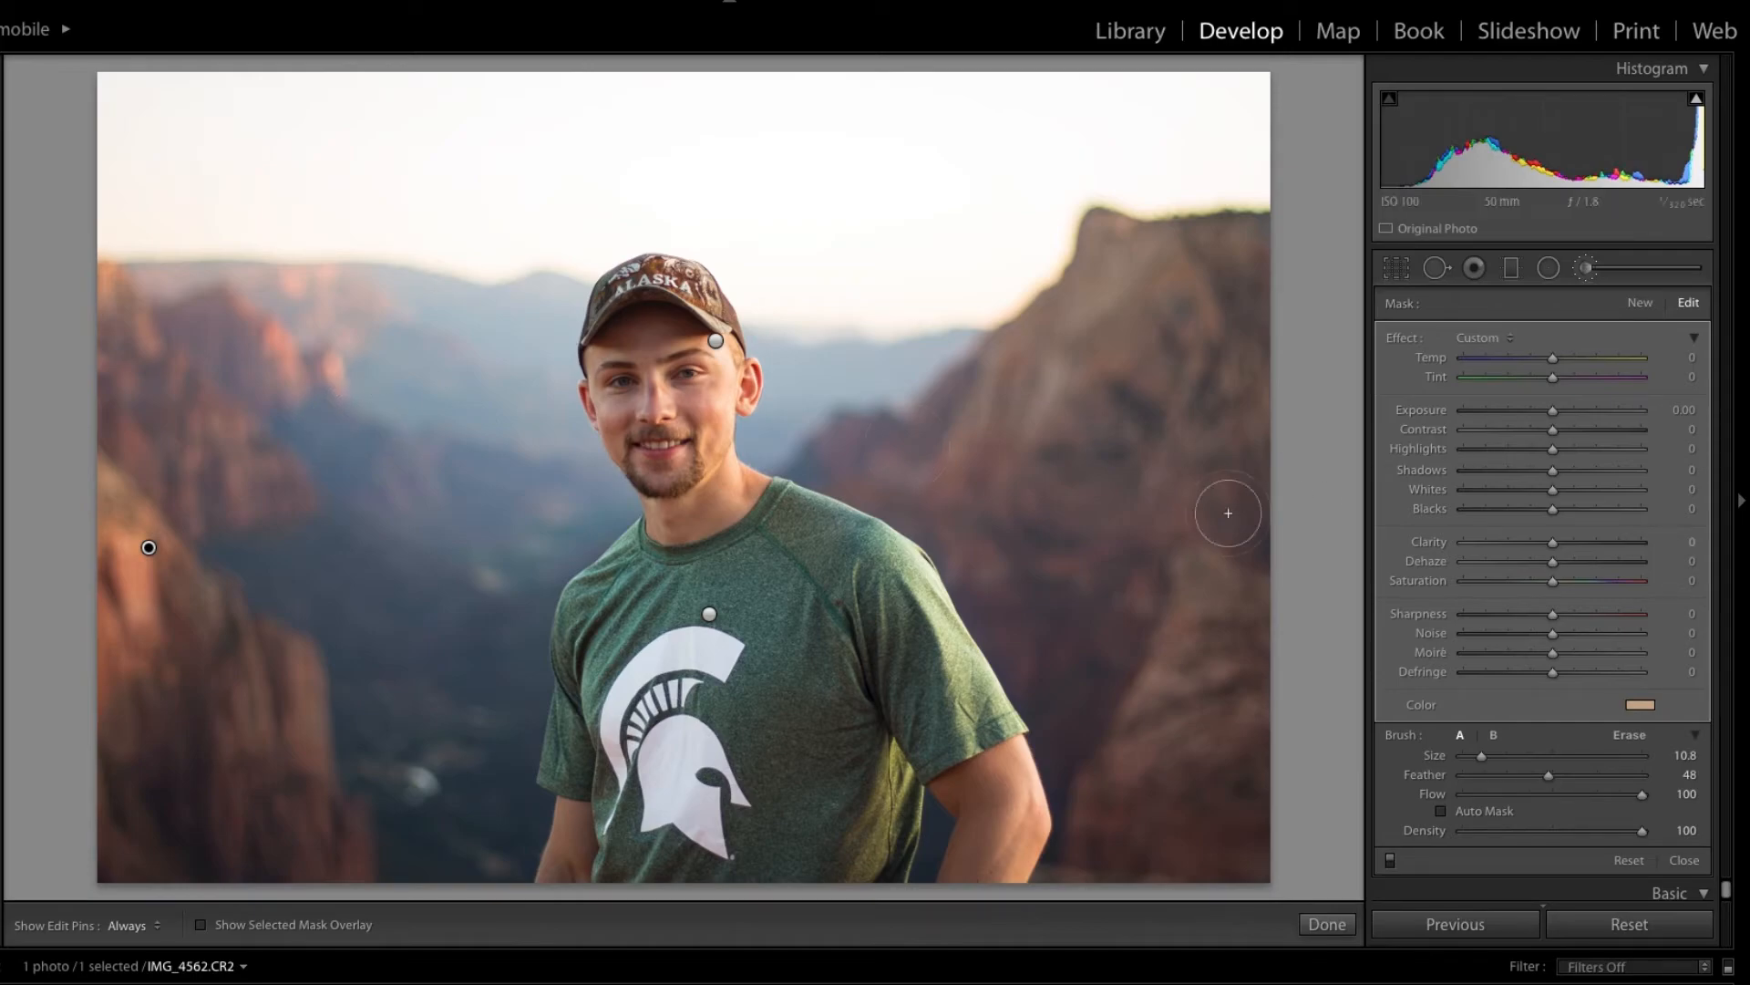
- Start a new adjustment brush mask with the overlay shown and paint the sky's upper edge and horizon with size 10.8, feather 48 and flow 100
{"action": "left_click", "coordinate": [1641, 305]}
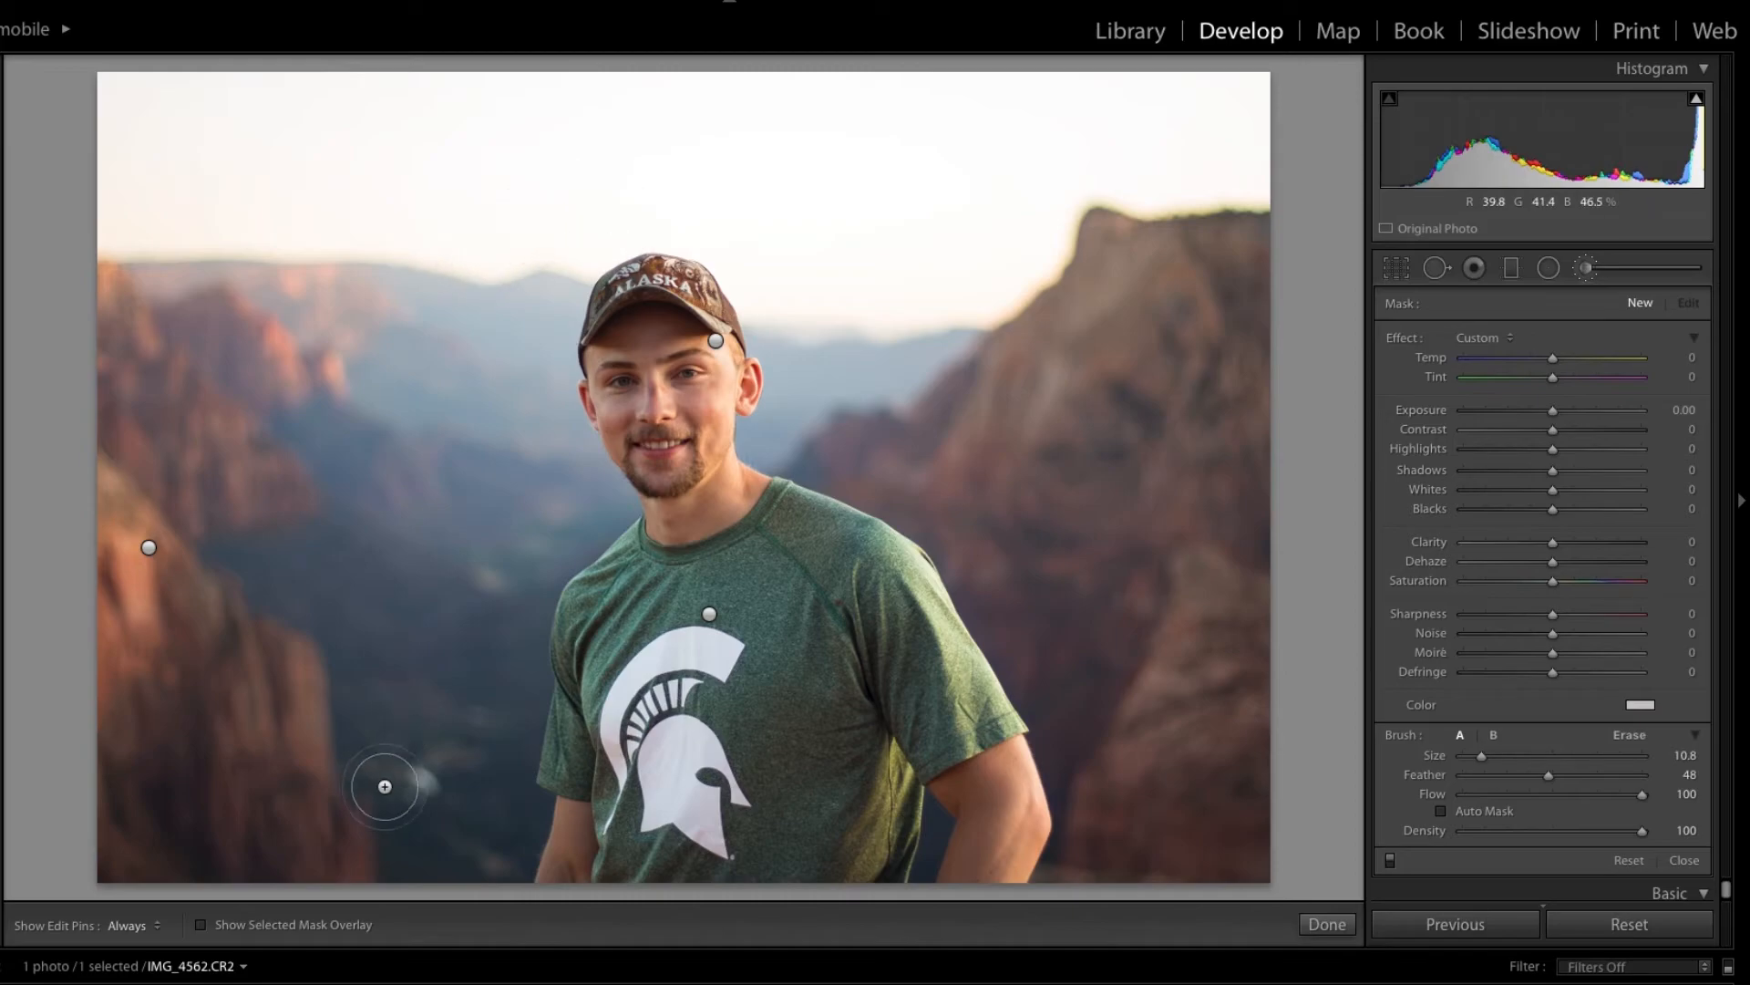
{"action": "left_click", "coordinate": [200, 927]}
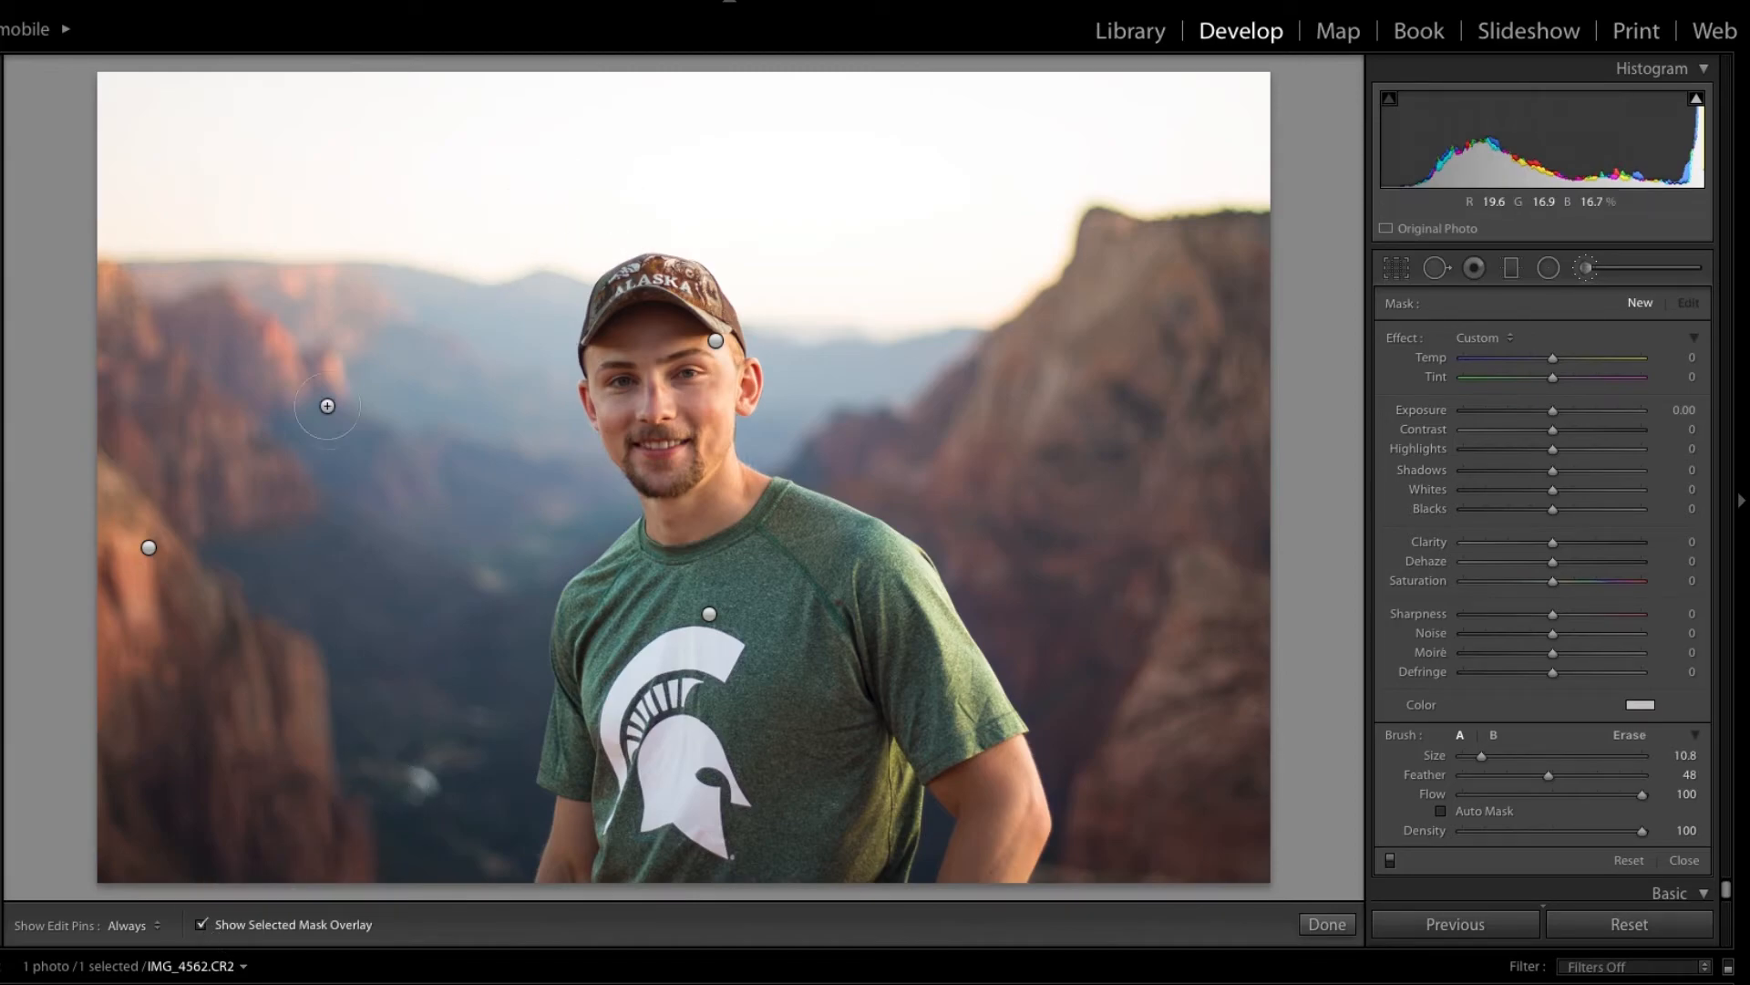
{"action": "mouse_move", "coordinate": [316, 120]}
{"action": "left_mouse_down"}
{"action": "mouse_move", "coordinate": [180, 109]}
{"action": "mouse_move", "coordinate": [277, 99]}
{"action": "mouse_move", "coordinate": [293, 146]}
{"action": "mouse_move", "coordinate": [128, 109]}
{"action": "mouse_move", "coordinate": [648, 89]}
{"action": "mouse_move", "coordinate": [1568, 94]}
{"action": "left_mouse_up"}
{"action": "key", "text": "h"}
{"action": "mouse_move", "coordinate": [164, 125]}
{"action": "left_mouse_down"}
{"action": "mouse_move", "coordinate": [123, 200]}
{"action": "mouse_move", "coordinate": [127, 239]}
{"action": "mouse_move", "coordinate": [159, 220]}
{"action": "mouse_move", "coordinate": [588, 241]}
{"action": "mouse_move", "coordinate": [637, 196]}
{"action": "mouse_move", "coordinate": [696, 217]}
{"action": "mouse_move", "coordinate": [802, 304]}
{"action": "mouse_move", "coordinate": [1012, 273]}
{"action": "mouse_move", "coordinate": [1082, 180]}
{"action": "mouse_move", "coordinate": [1638, 190]}
{"action": "left_mouse_up"}
{"action": "key", "text": "h"}
{"action": "key", "text": "h"}
{"action": "key", "text": "h"}
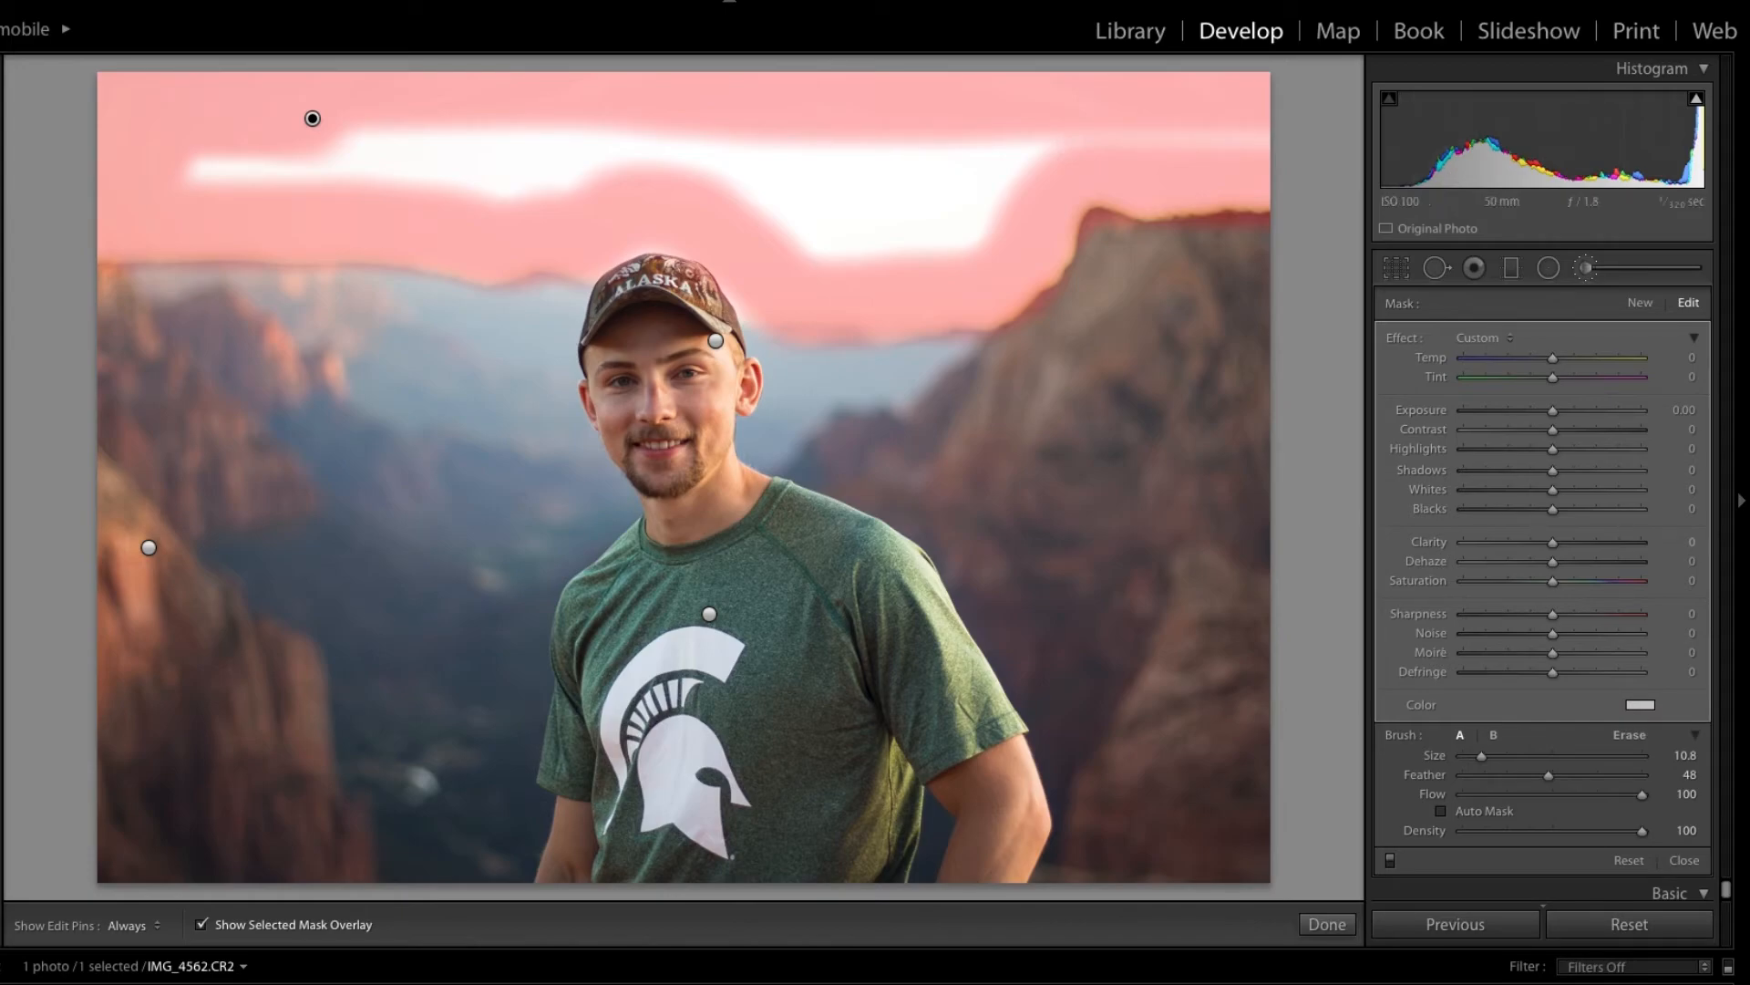
- Paint over the remaining unmasked gap in the middle of the sky to complete the sky mask
{"action": "key", "text": "h"}
{"action": "mouse_move", "coordinate": [1294, 146]}
{"action": "left_mouse_down"}
{"action": "mouse_move", "coordinate": [1211, 129]}
{"action": "mouse_move", "coordinate": [715, 129]}
{"action": "mouse_move", "coordinate": [312, 139]}
{"action": "mouse_move", "coordinate": [215, 168]}
{"action": "mouse_move", "coordinate": [1002, 181]}
{"action": "mouse_move", "coordinate": [820, 232]}
{"action": "mouse_move", "coordinate": [769, 215]}
{"action": "mouse_move", "coordinate": [977, 215]}
{"action": "left_mouse_up"}
{"action": "key", "text": "h"}
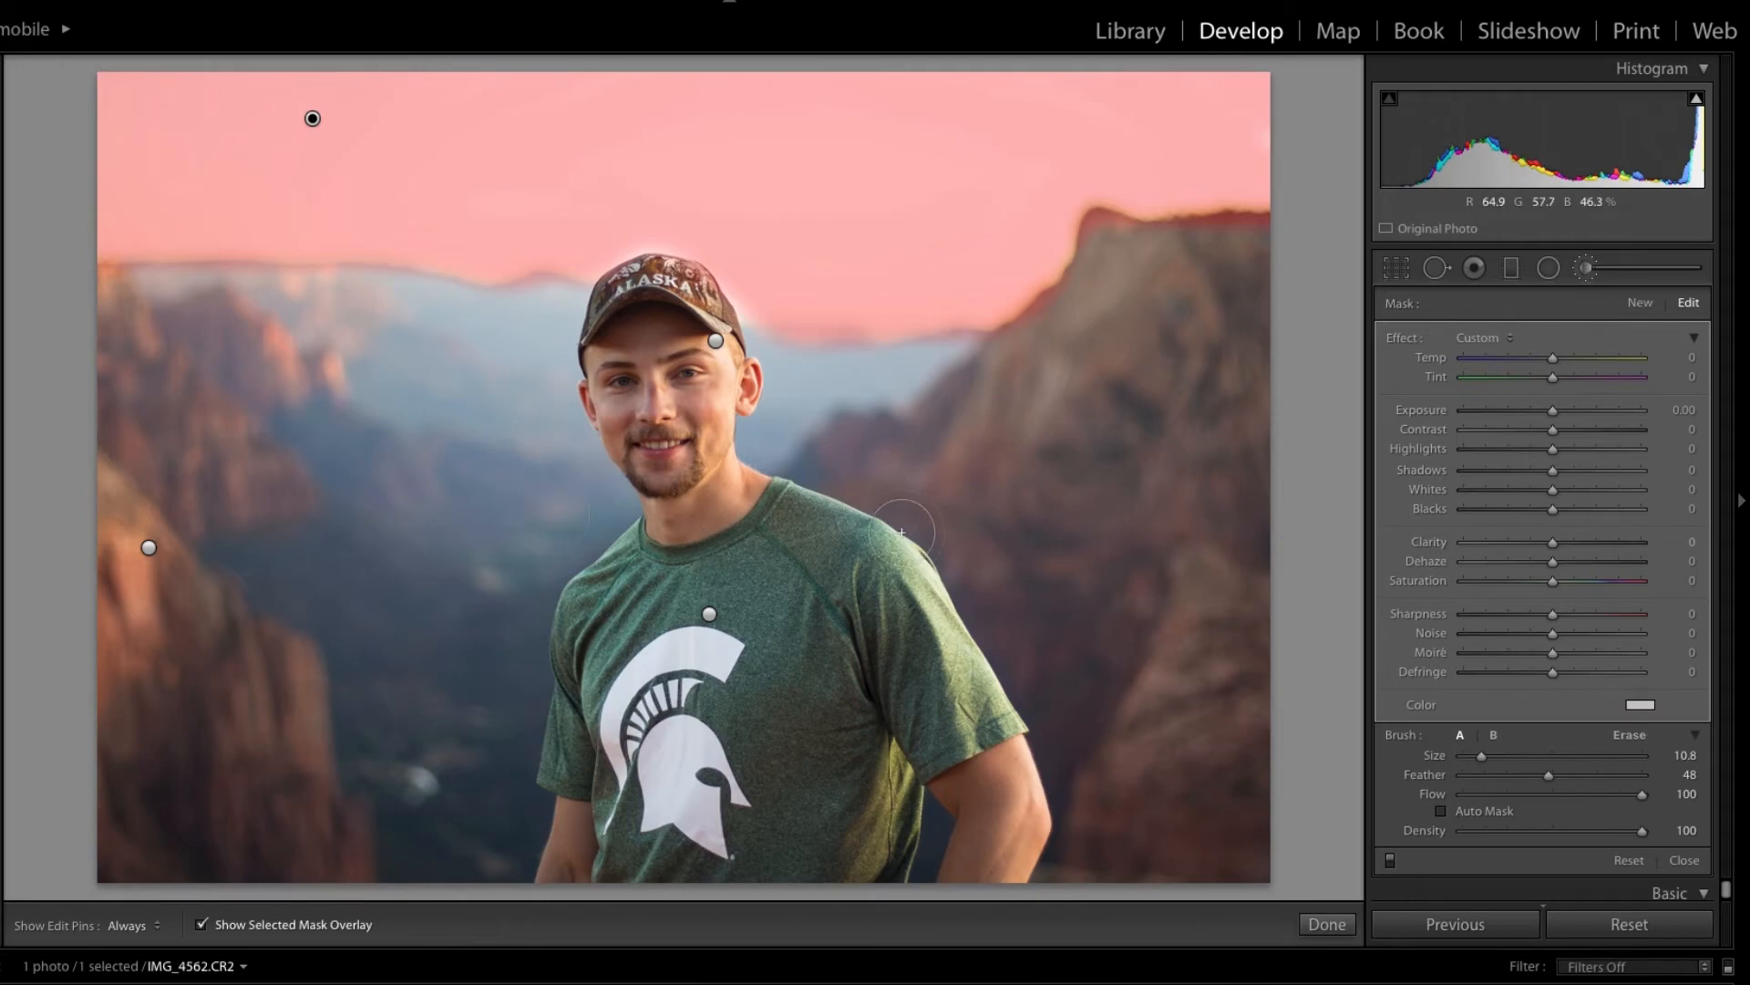
- Erase the sky mask spill along the canyon ridgeline and cliff tops with size 6.6, feather 0 and flow 100, and hide the overlay
{"action": "key", "text": "alt"}
{"action": "key", "text": "h"}
{"action": "key", "text": "h"}
{"action": "left_click_drag", "start_coordinate": [1085, 223], "coordinate": [1221, 216]}
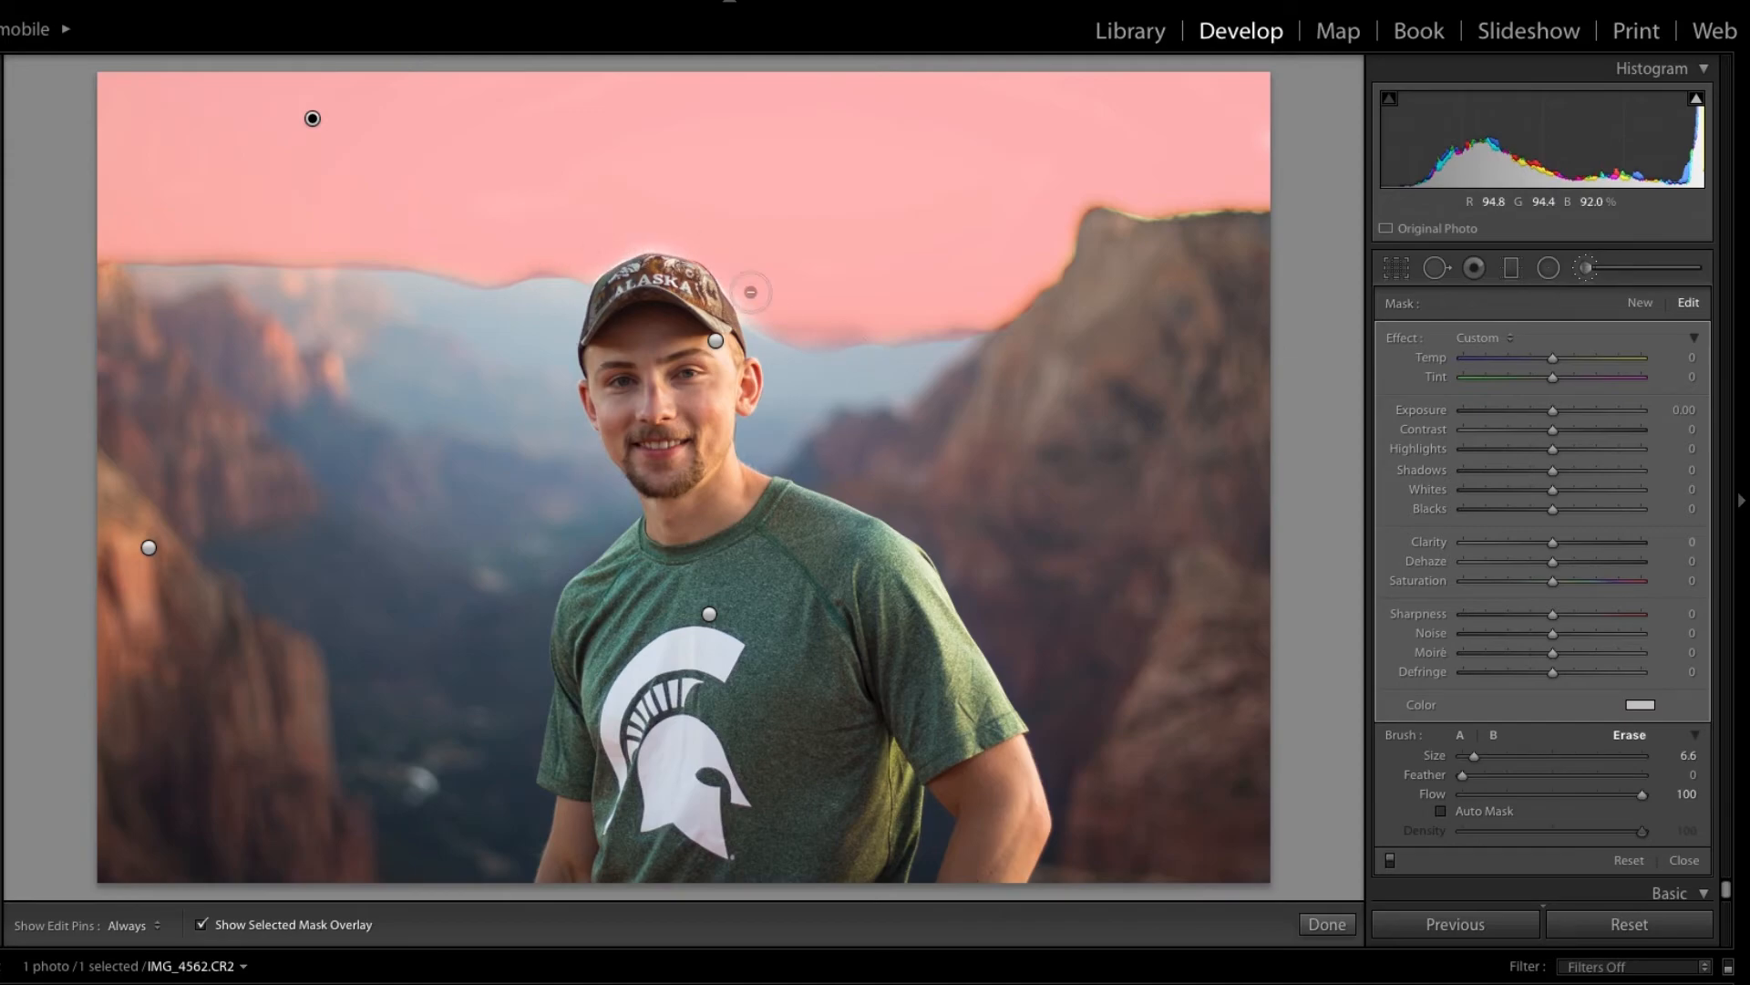
{"action": "left_click", "coordinate": [201, 924]}
- Set the sky mask's exposure to -0.12 after trying -1.01 and -0.40
{"action": "left_click", "coordinate": [1541, 410]}
{"action": "left_click_drag", "start_coordinate": [1540, 412], "coordinate": [1528, 413]}
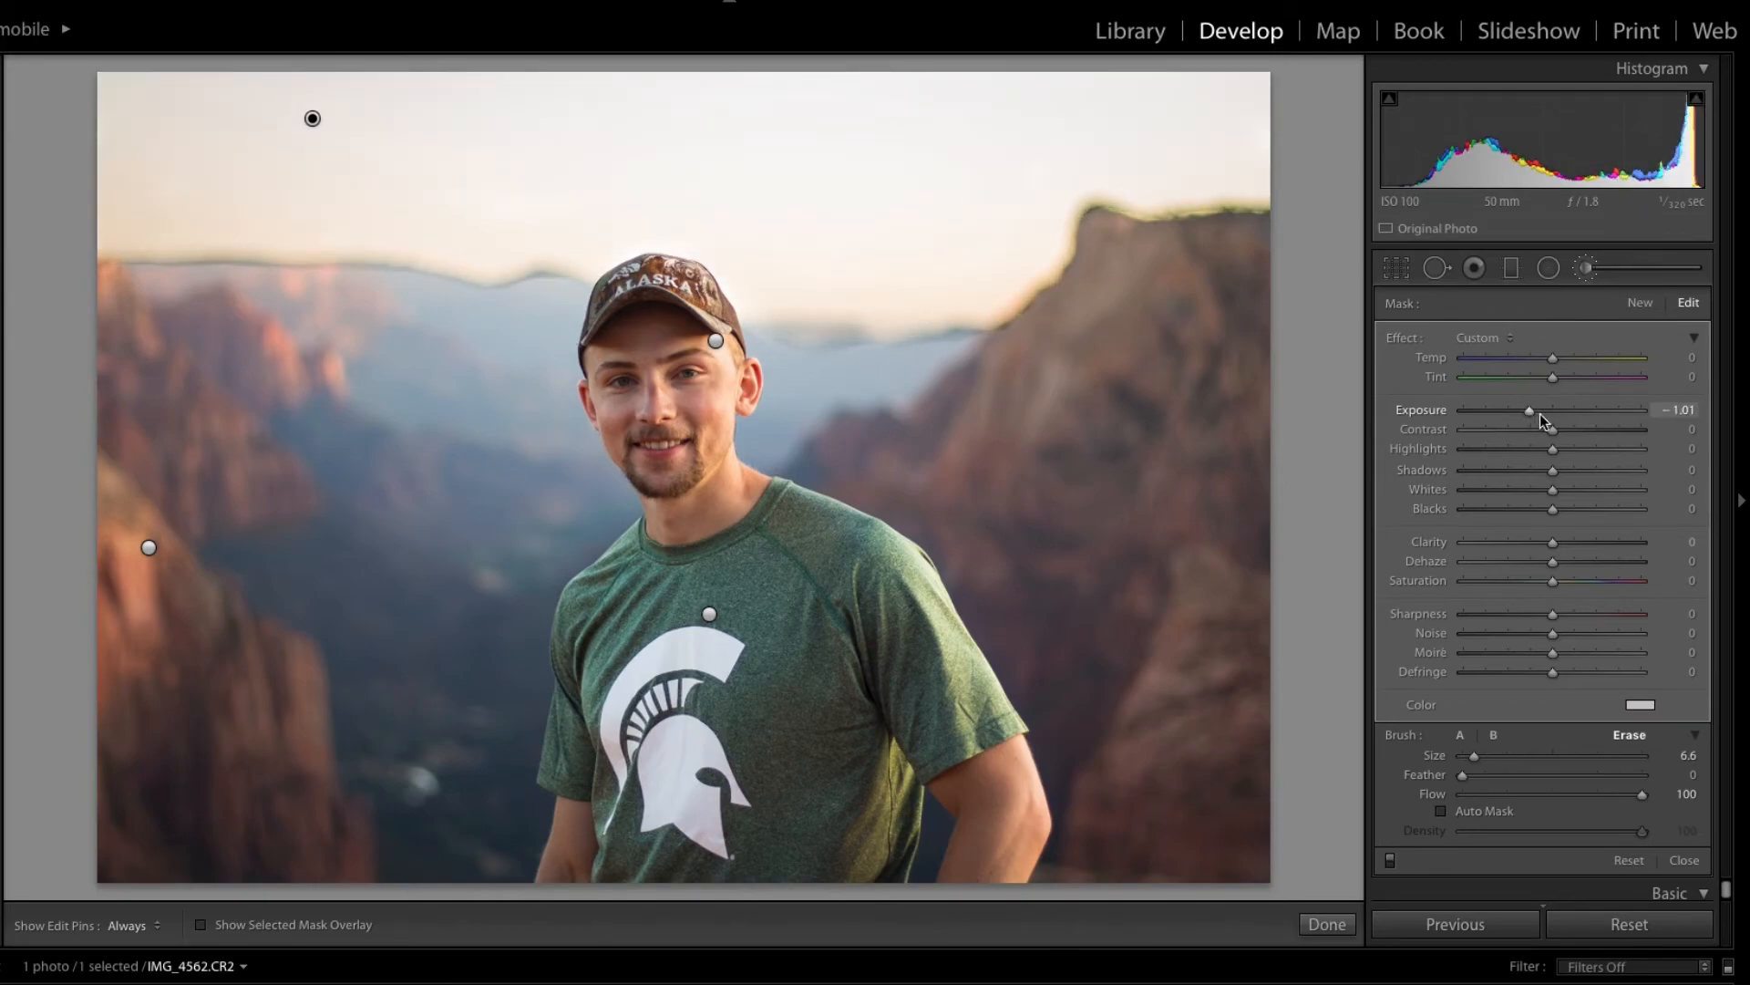
{"action": "left_click", "coordinate": [1668, 412]}
{"action": "type", "text": "-.4"}
{"action": "key", "text": "Return"}
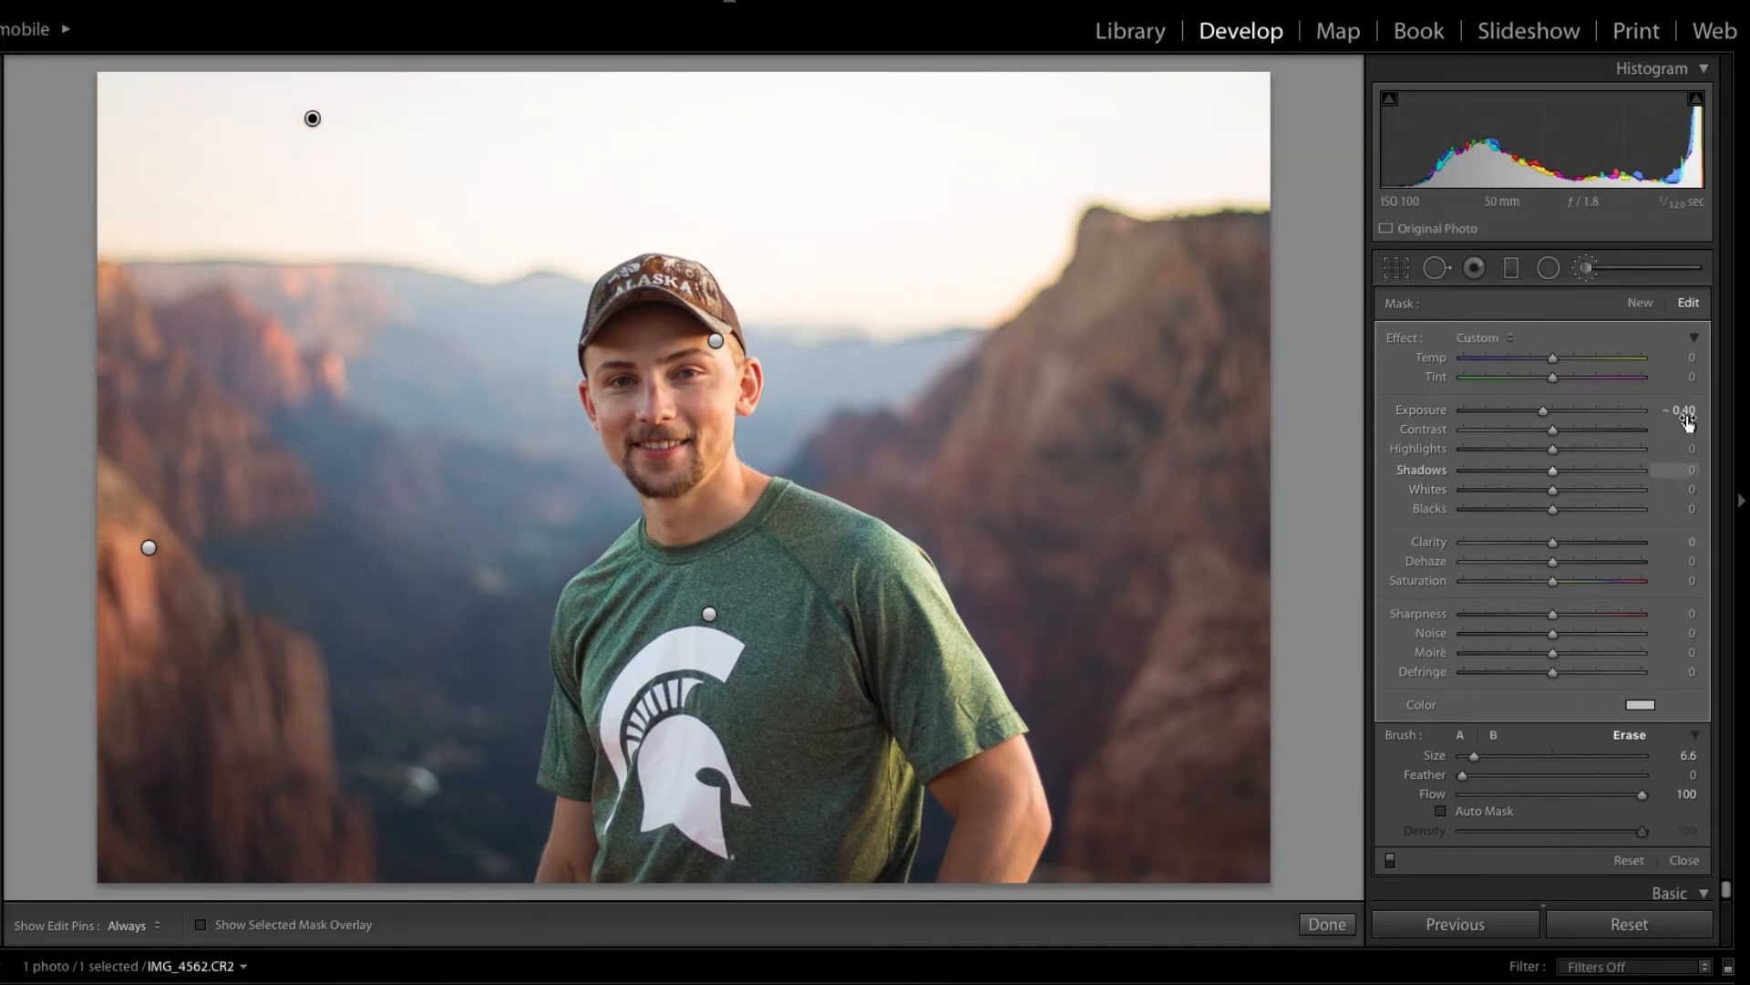
{"action": "left_click_drag", "start_coordinate": [1544, 411], "coordinate": [1548, 412]}
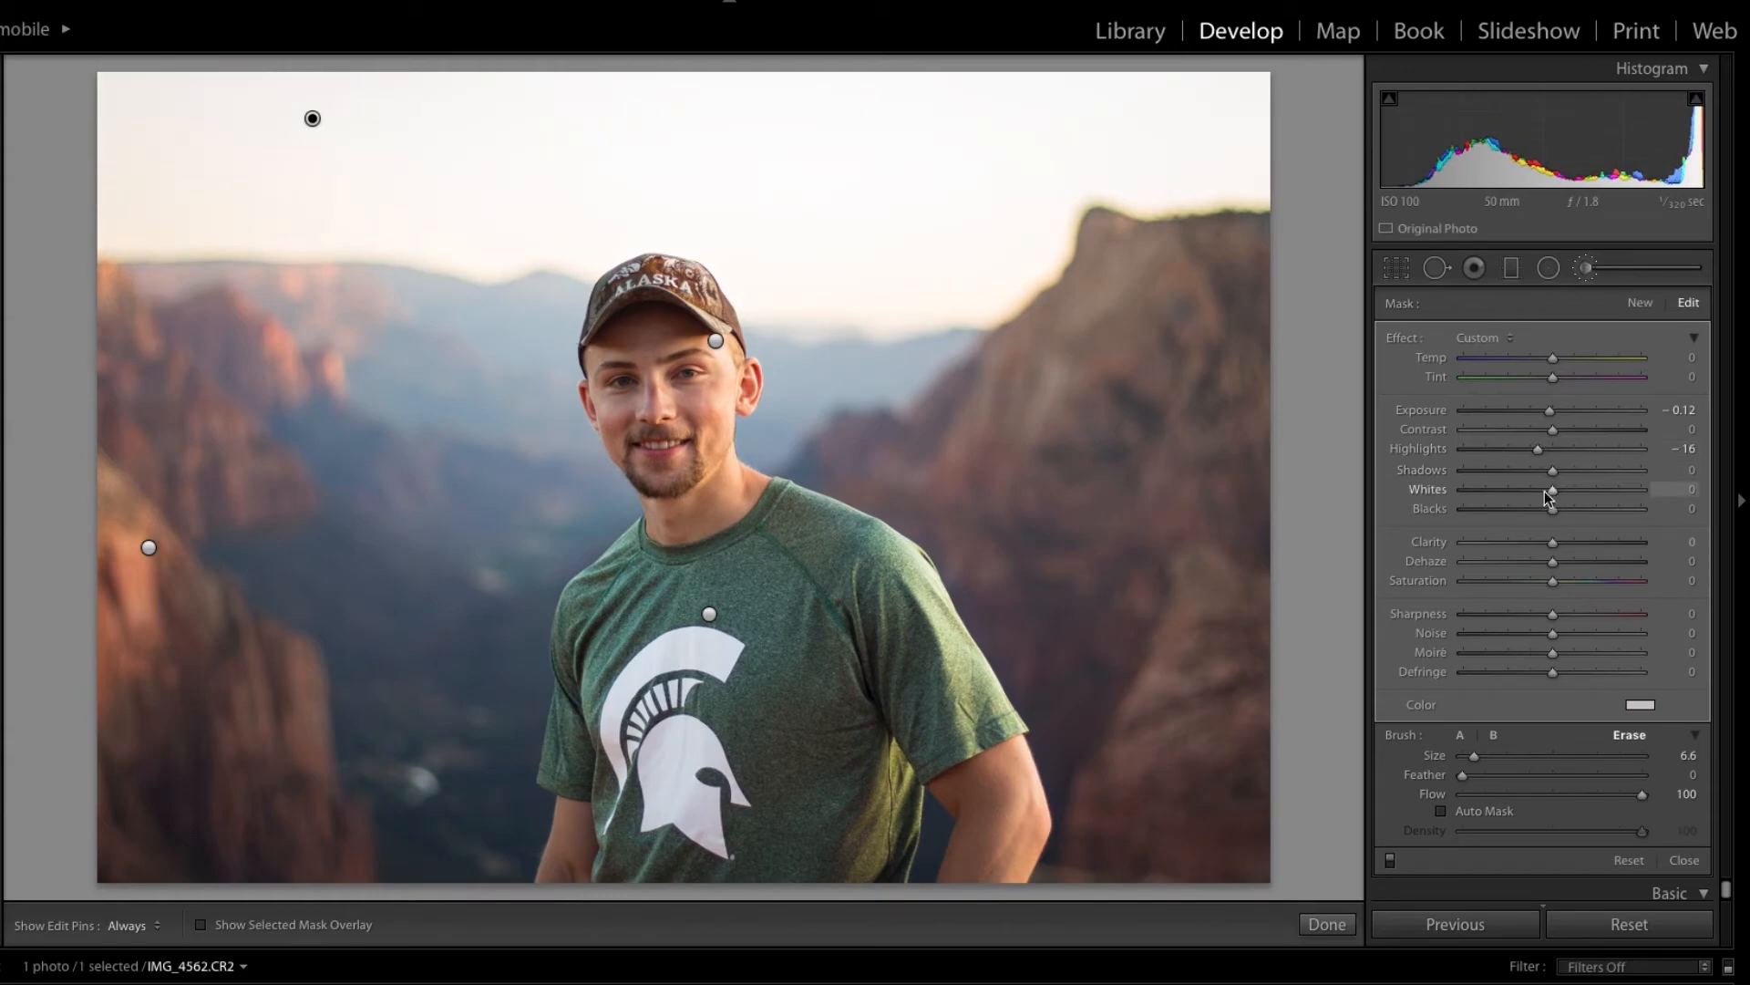
- Set the sky mask's dehaze to 5 and its highlights to -12
{"action": "left_click", "coordinate": [1564, 561]}
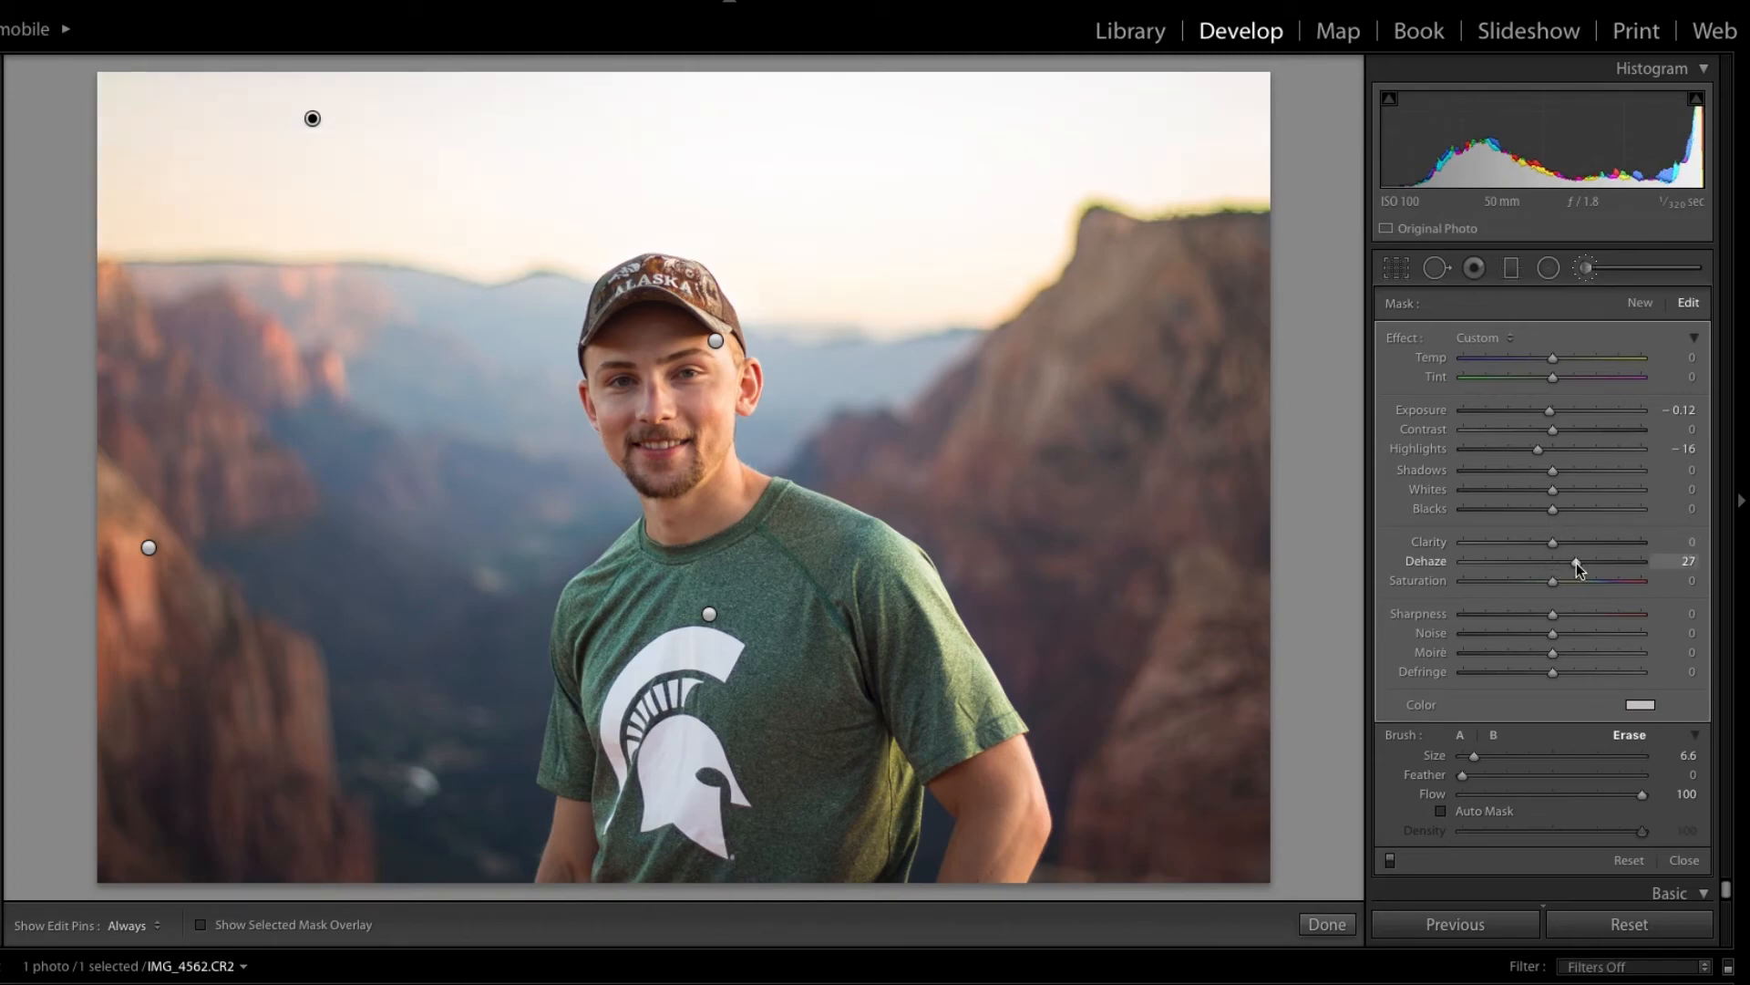
{"action": "left_click_drag", "start_coordinate": [1575, 564], "coordinate": [1557, 567]}
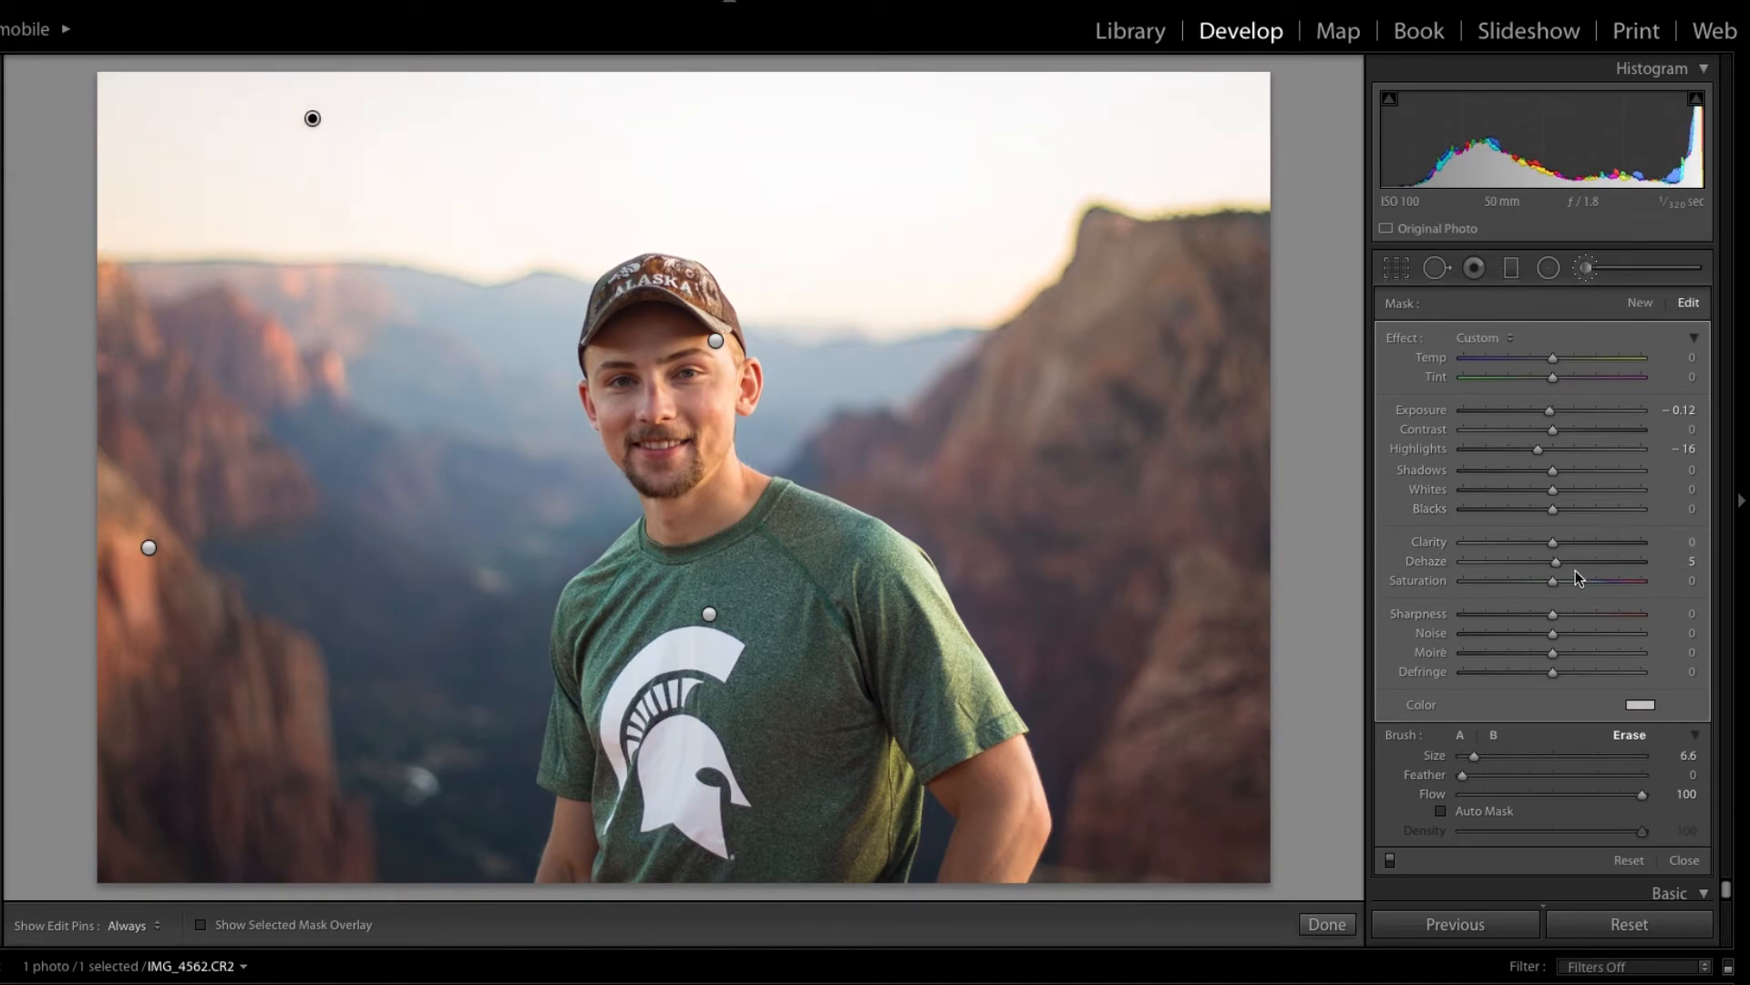
{"action": "left_click_drag", "start_coordinate": [1539, 448], "coordinate": [1542, 449]}
- Try a blue color tint with hue 239 on the sky mask at saturations of 80%, 100% and 54%
{"action": "left_click", "coordinate": [1645, 707]}
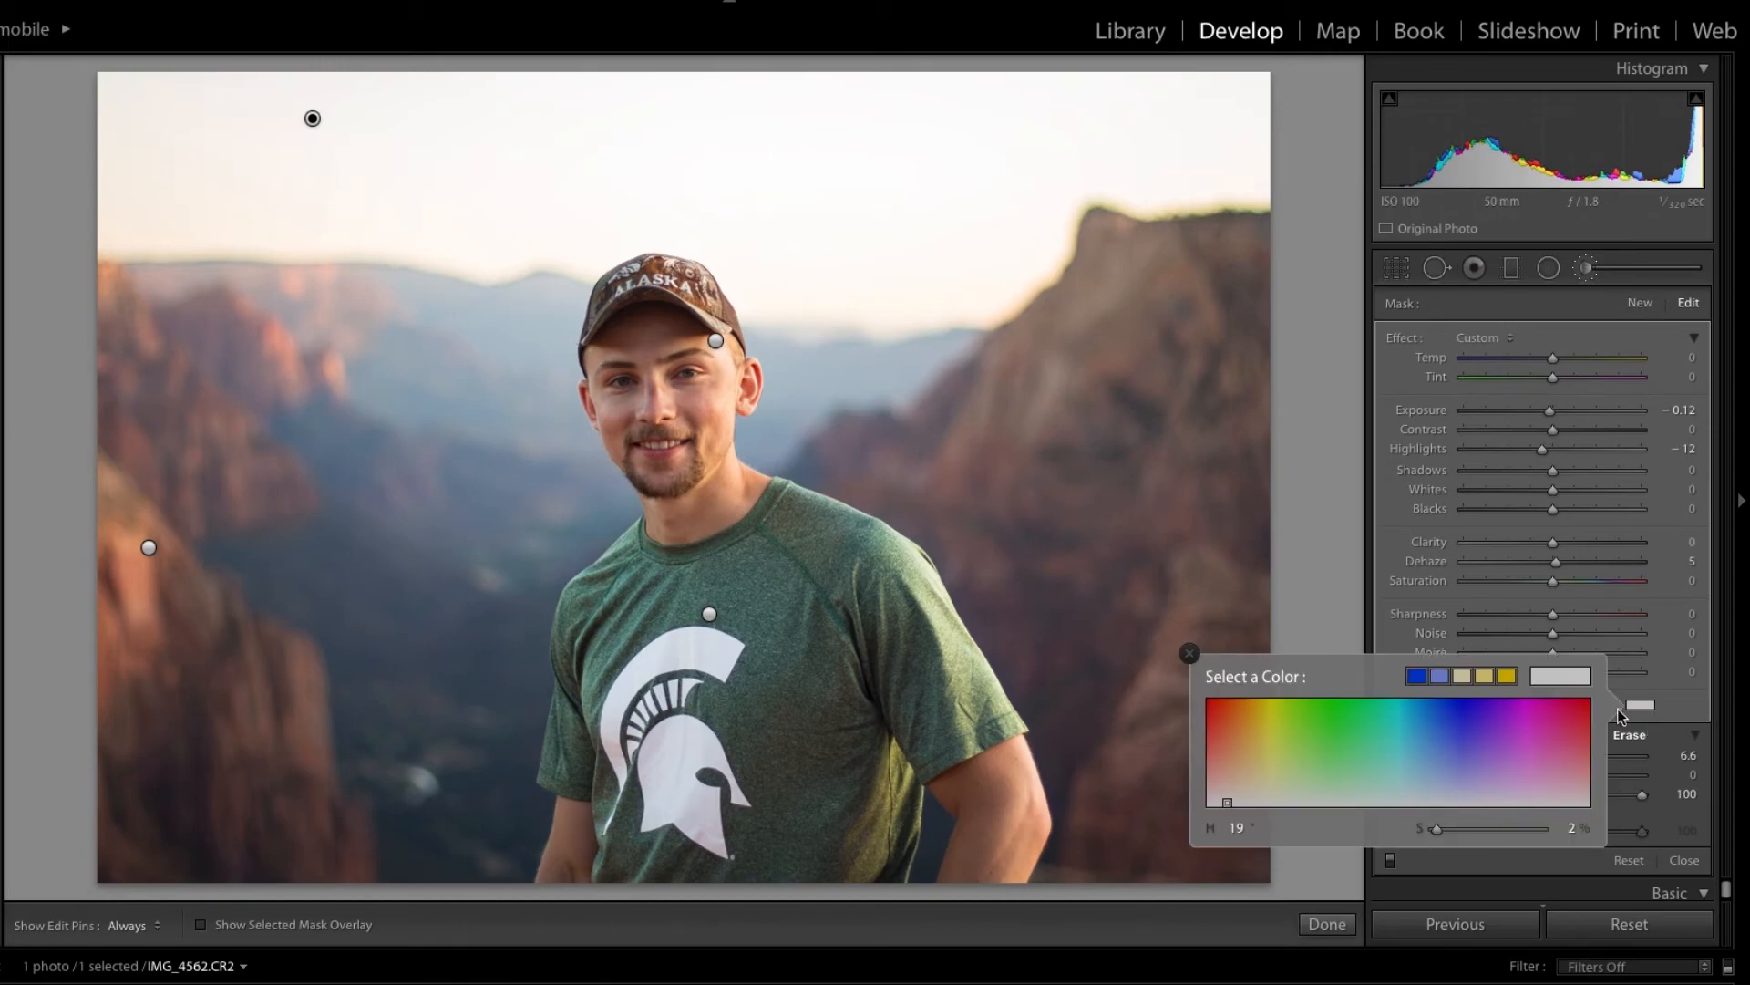
{"action": "left_click", "coordinate": [1461, 720]}
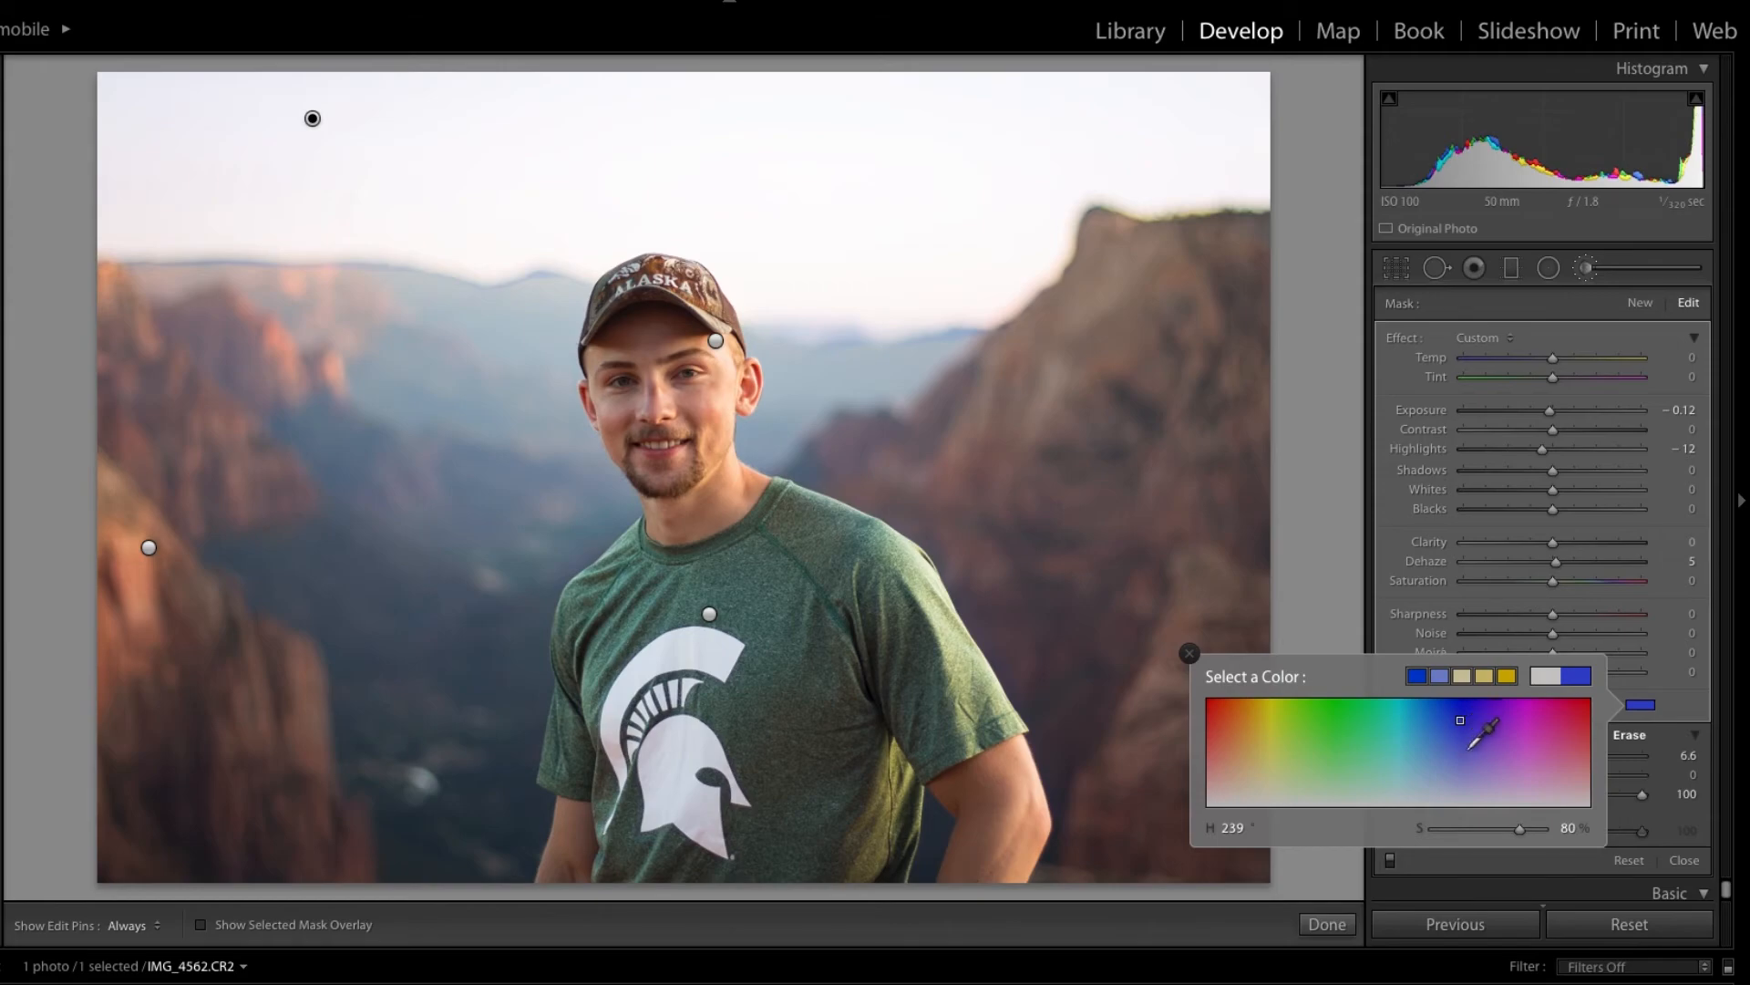
{"action": "left_click_drag", "start_coordinate": [1560, 833], "coordinate": [1123, 835]}
{"action": "left_click_drag", "start_coordinate": [1452, 836], "coordinate": [1637, 825]}
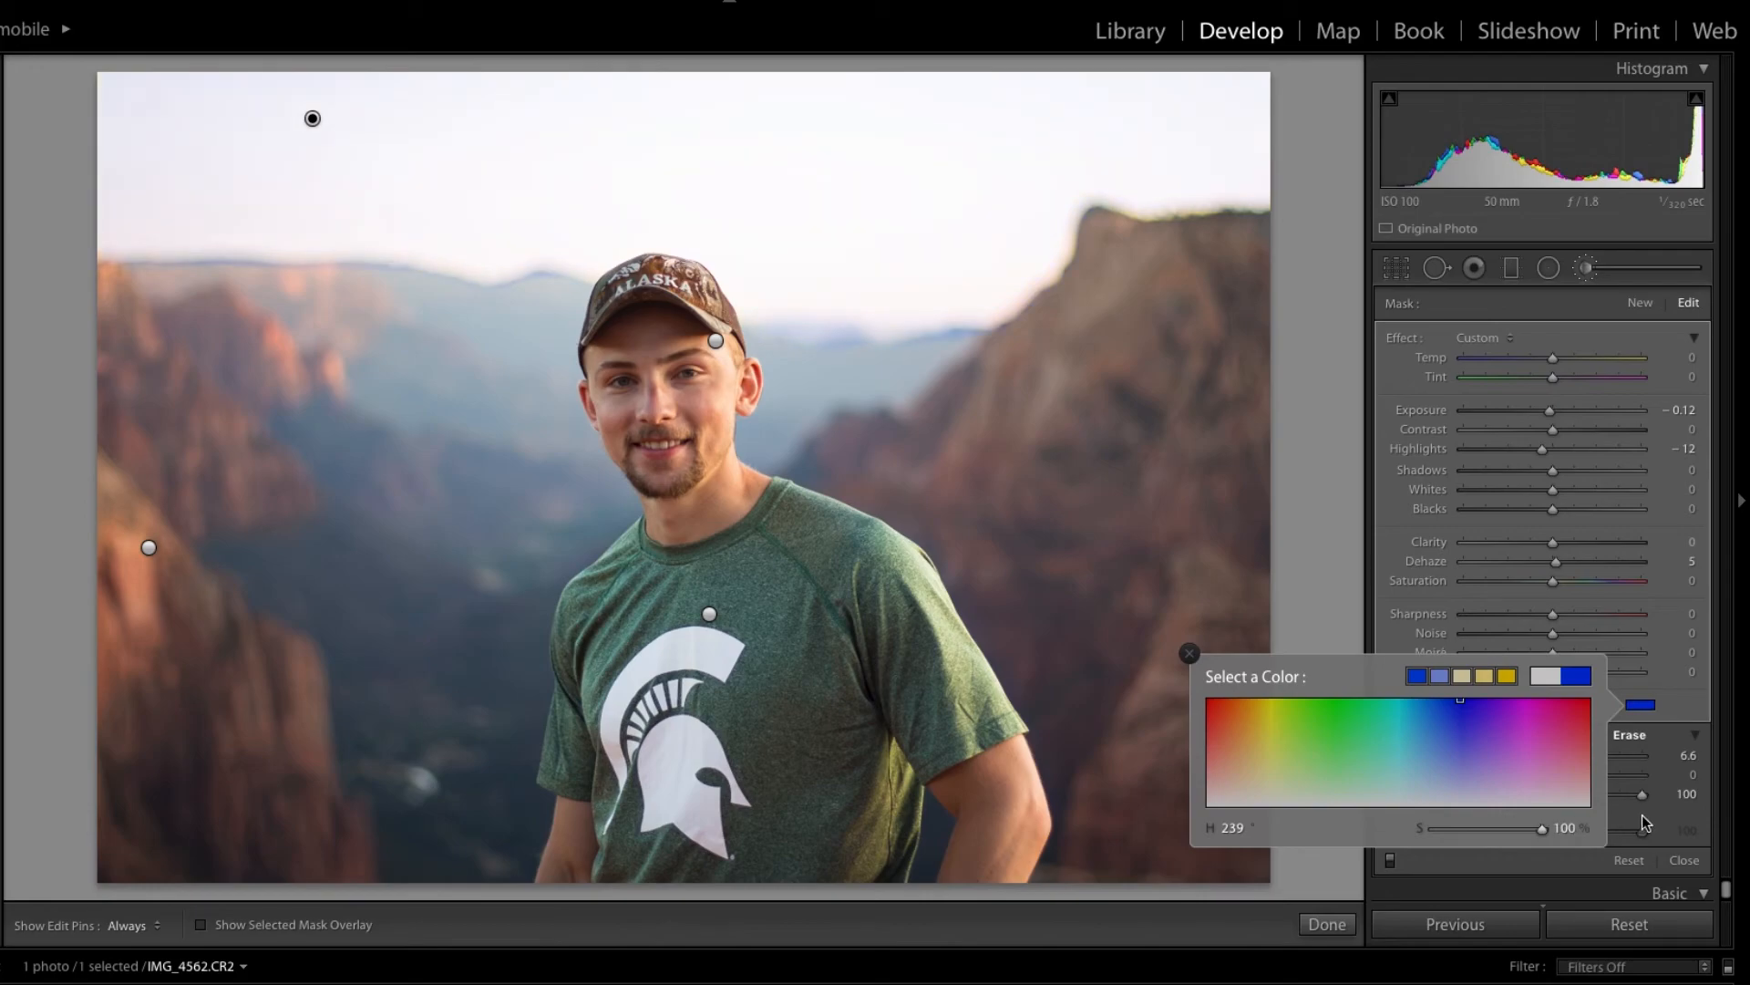
{"action": "left_click", "coordinate": [1641, 706]}
{"action": "left_click_drag", "start_coordinate": [1540, 831], "coordinate": [1501, 825]}
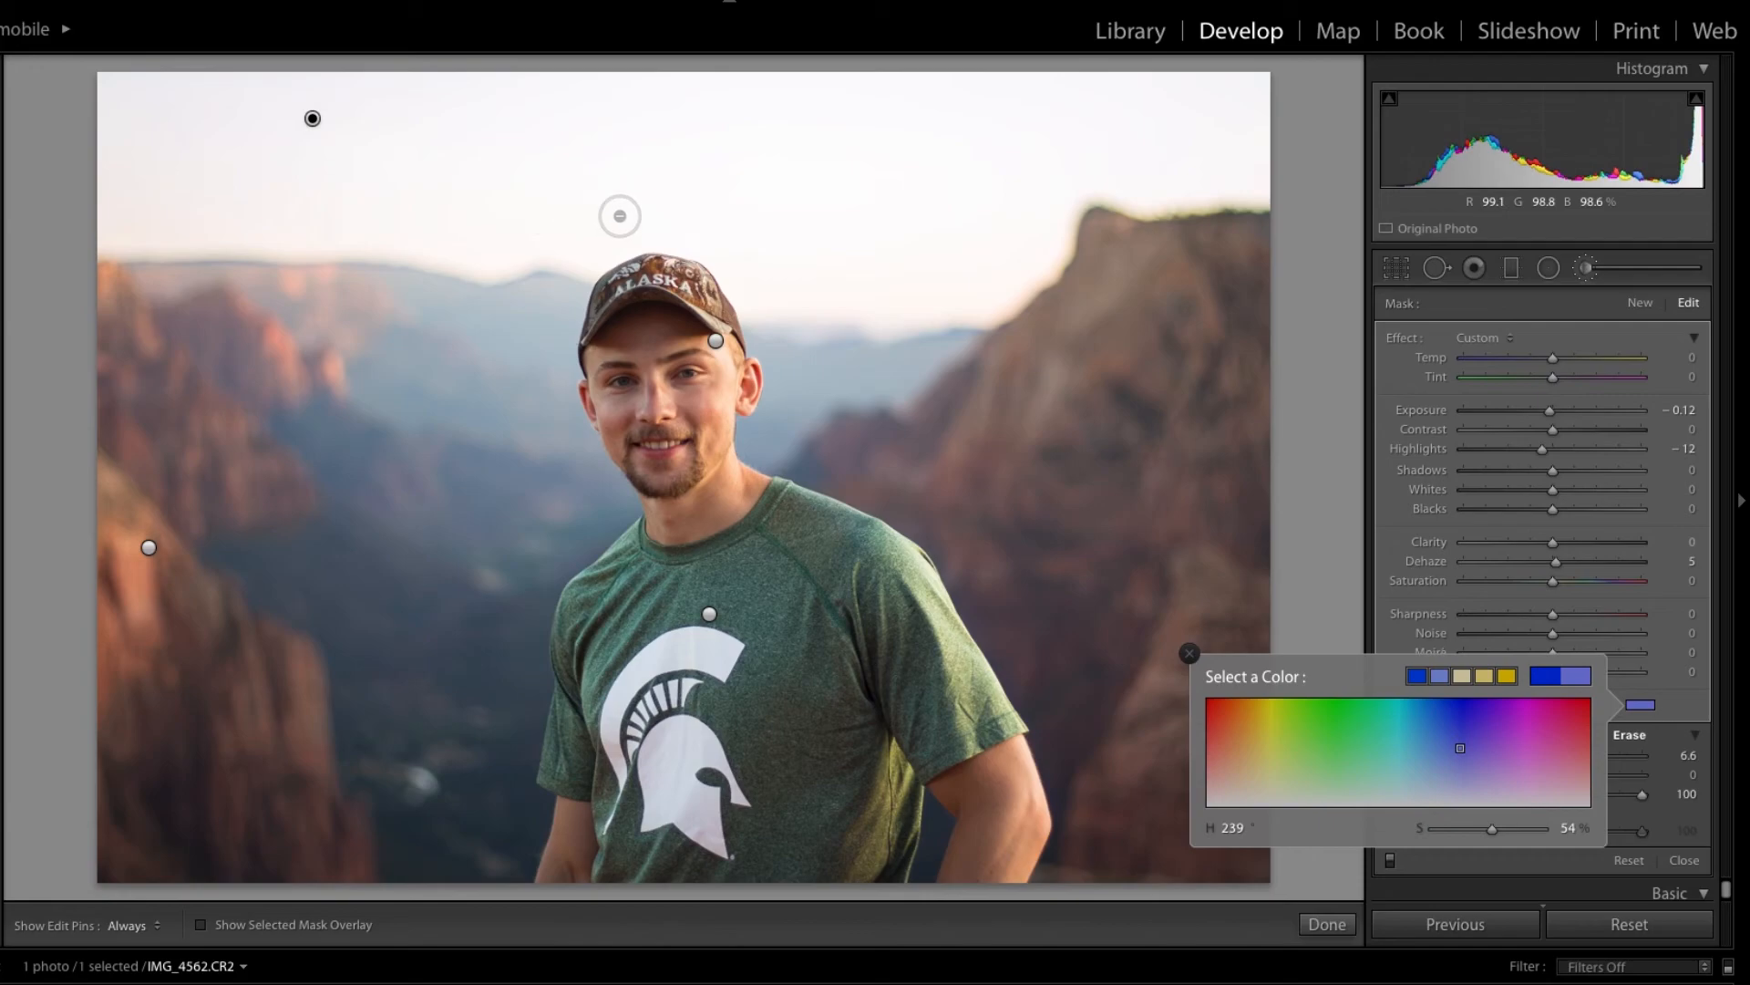
- Try red and yellow tints, settle on orange with hue 27 at a saturation below 41% for the sky mask, and finish the brush edit
{"action": "left_click", "coordinate": [1210, 704]}
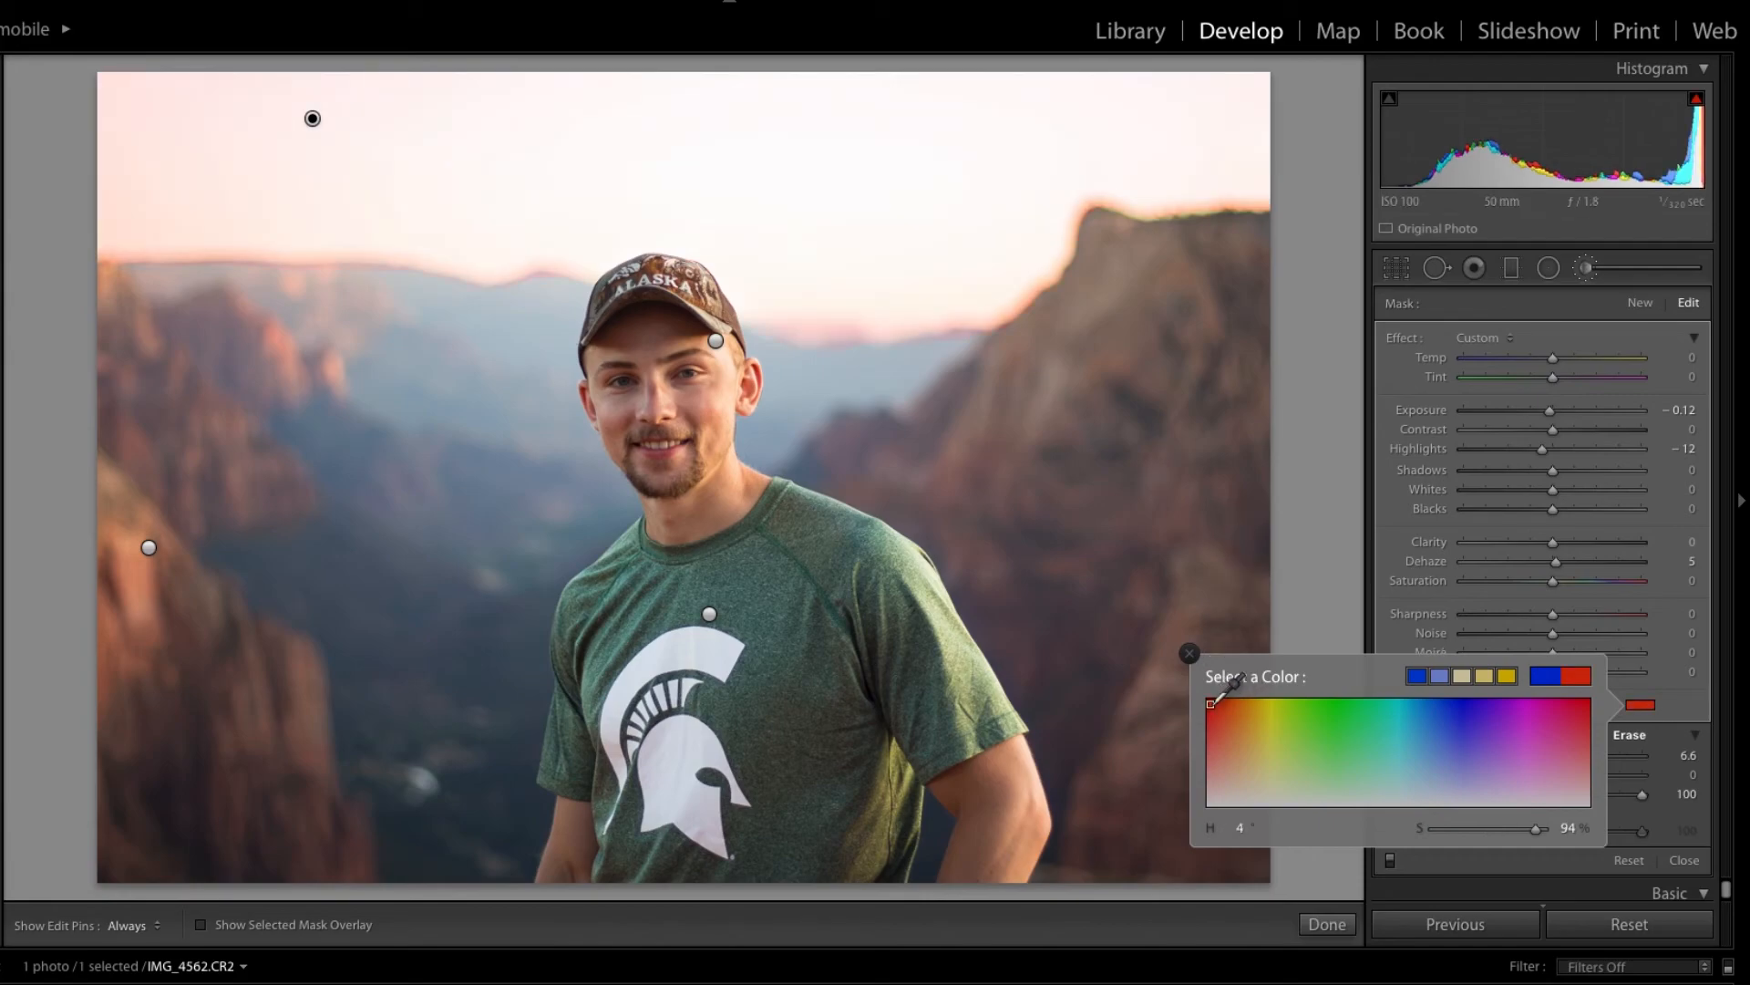
{"action": "left_click", "coordinate": [1279, 704]}
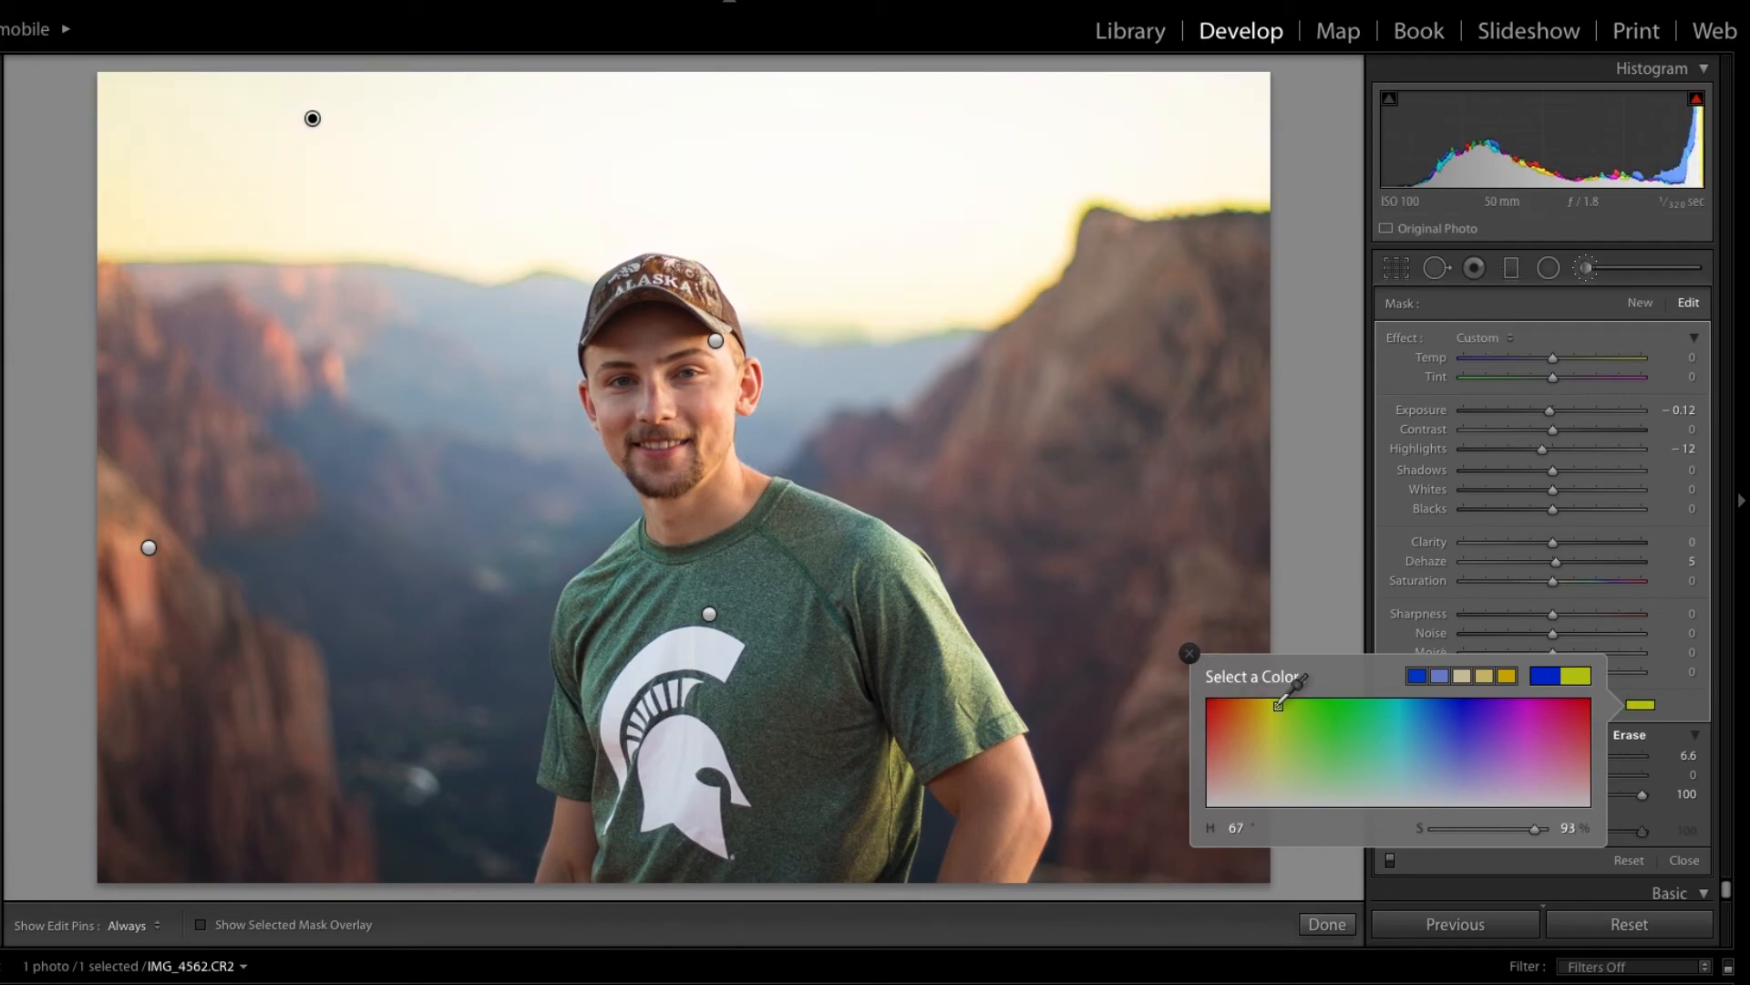
{"action": "left_click_drag", "start_coordinate": [1279, 703], "coordinate": [1237, 715]}
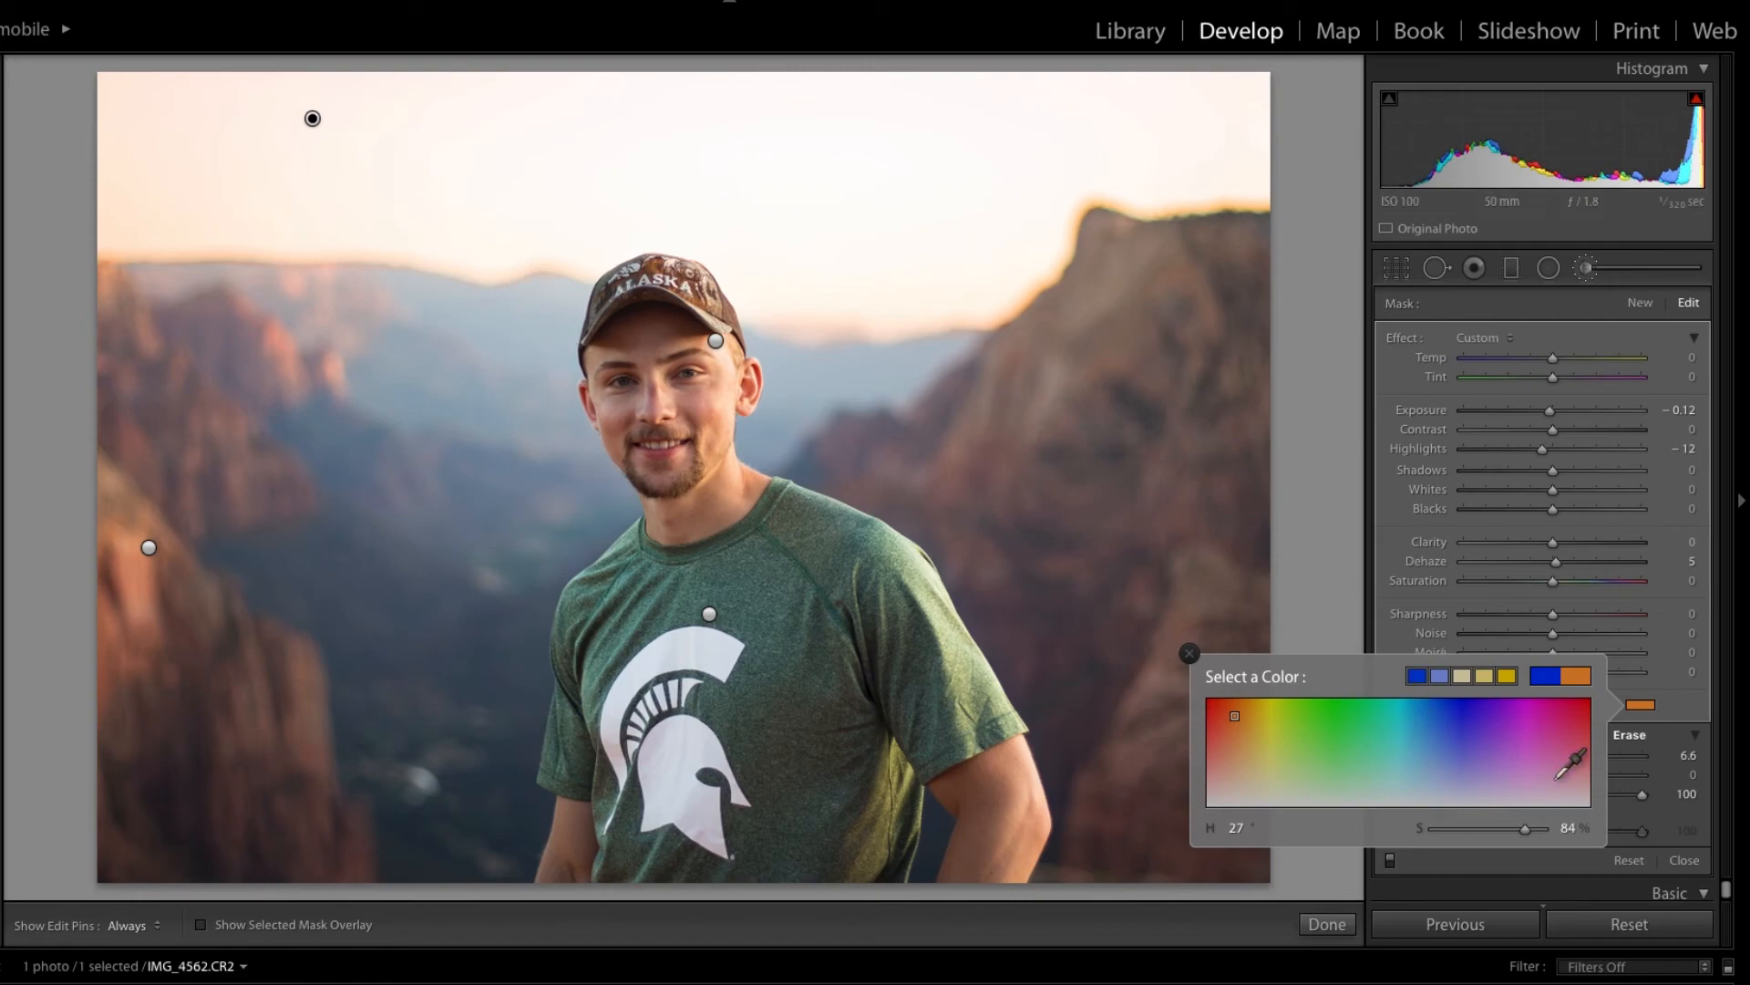
{"action": "left_click", "coordinate": [1479, 830]}
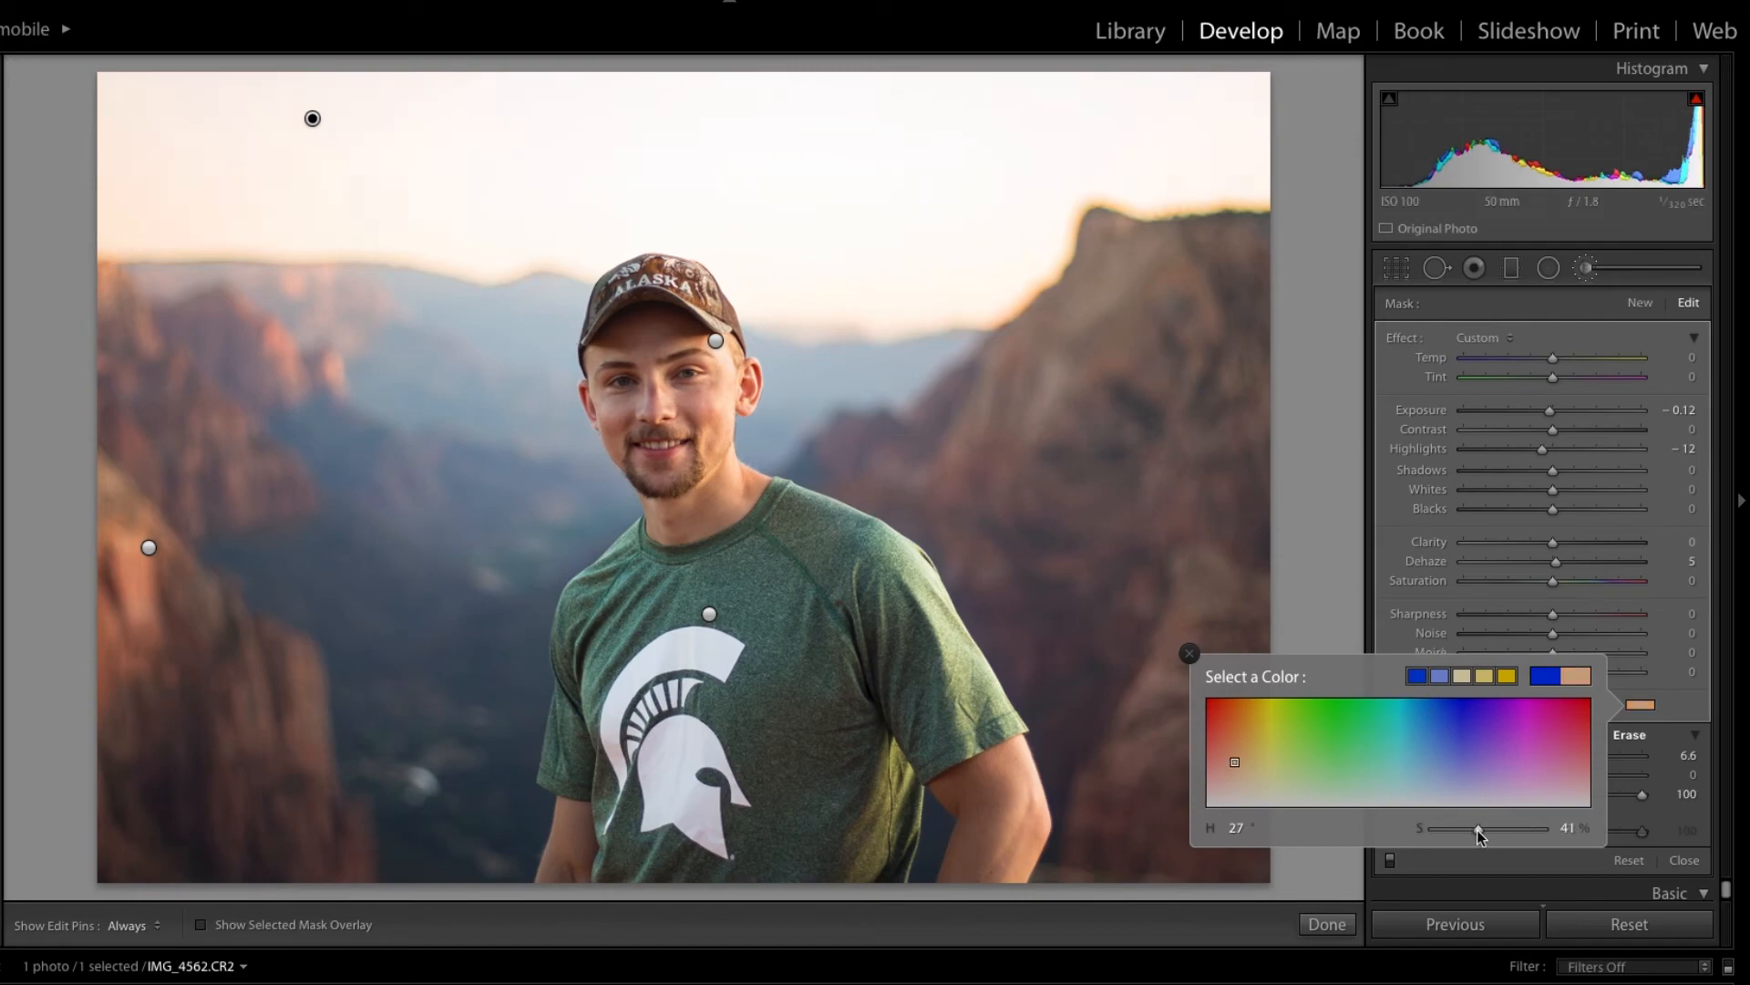
{"action": "left_click_drag", "start_coordinate": [1470, 833], "coordinate": [1463, 833]}
{"action": "left_click", "coordinate": [1189, 652]}
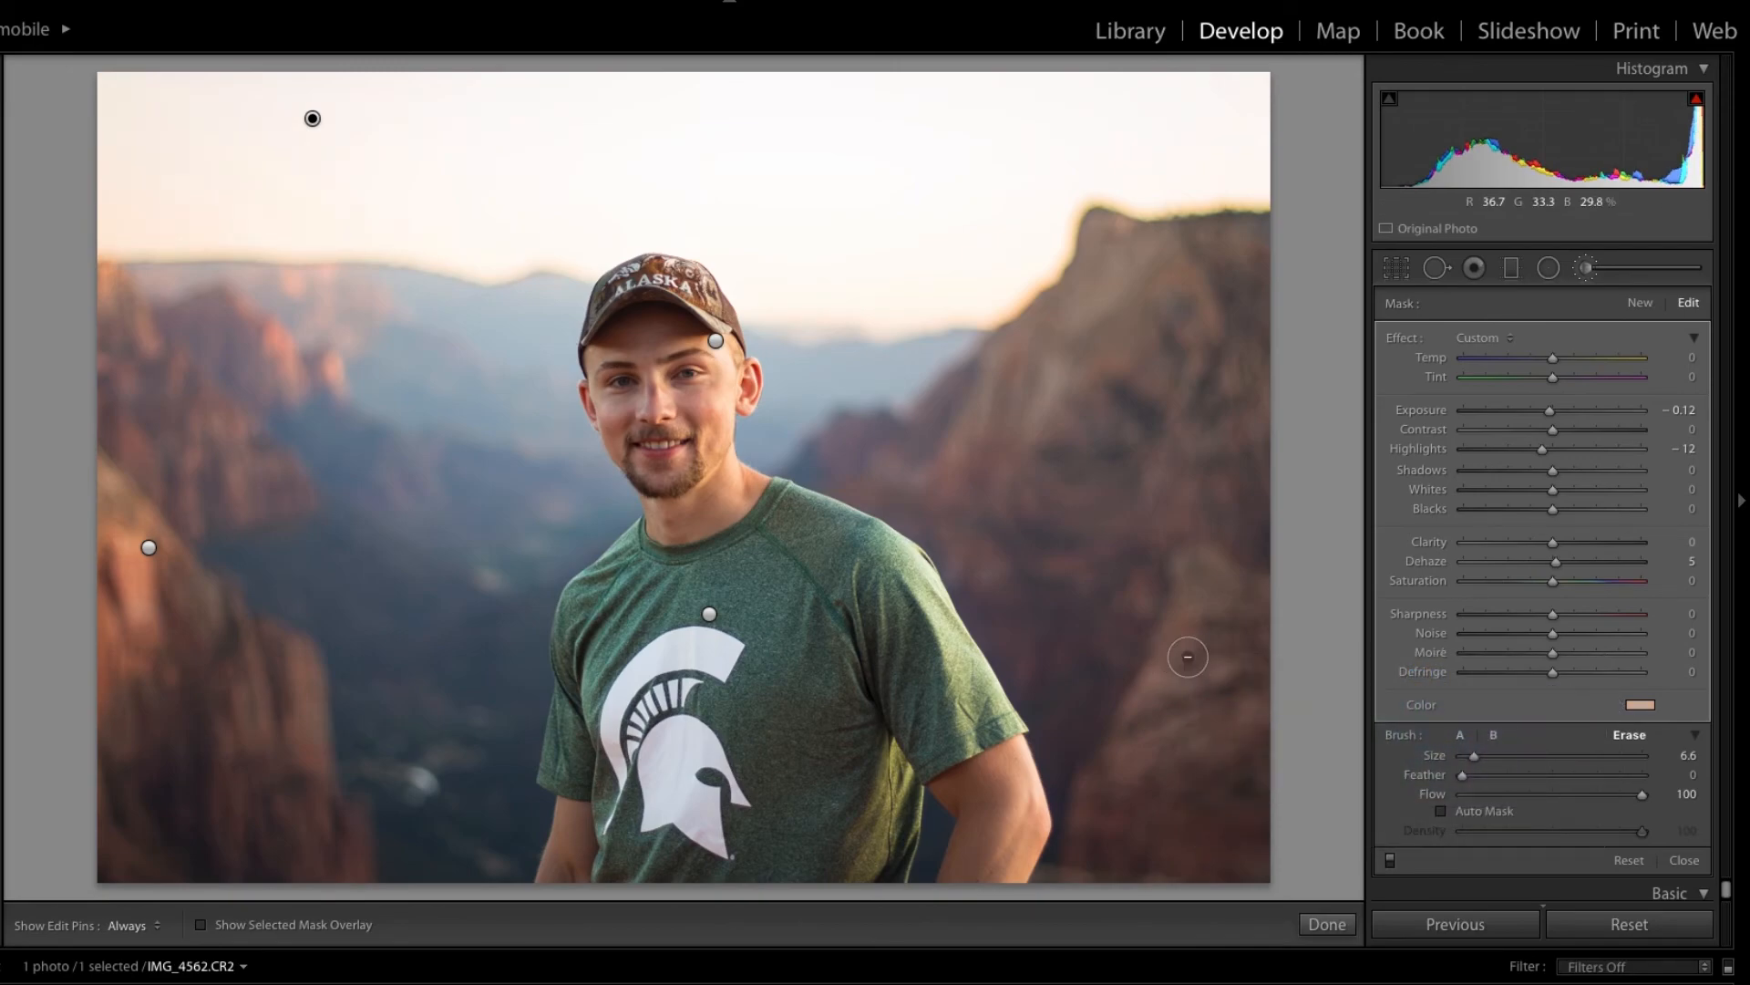
{"action": "left_click", "coordinate": [1327, 921]}
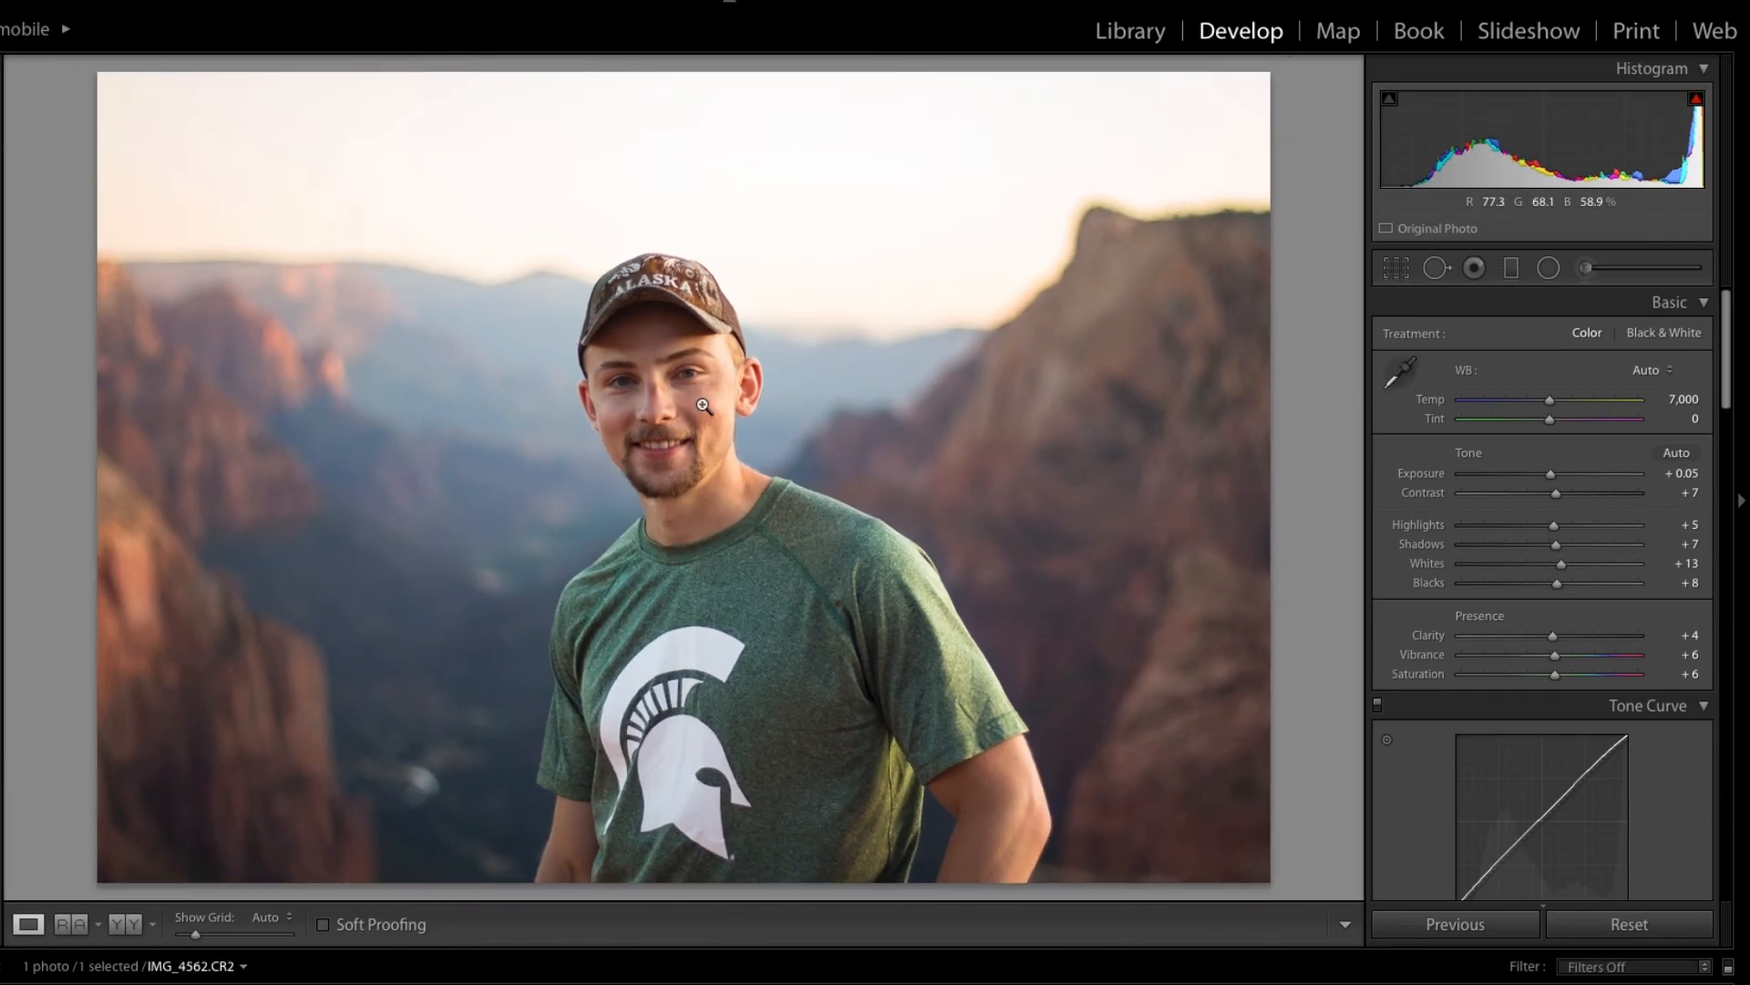
- Zoom in on the face and select its existing adjustment brush mask with the mask overlay shown
{"action": "left_click", "coordinate": [704, 406]}
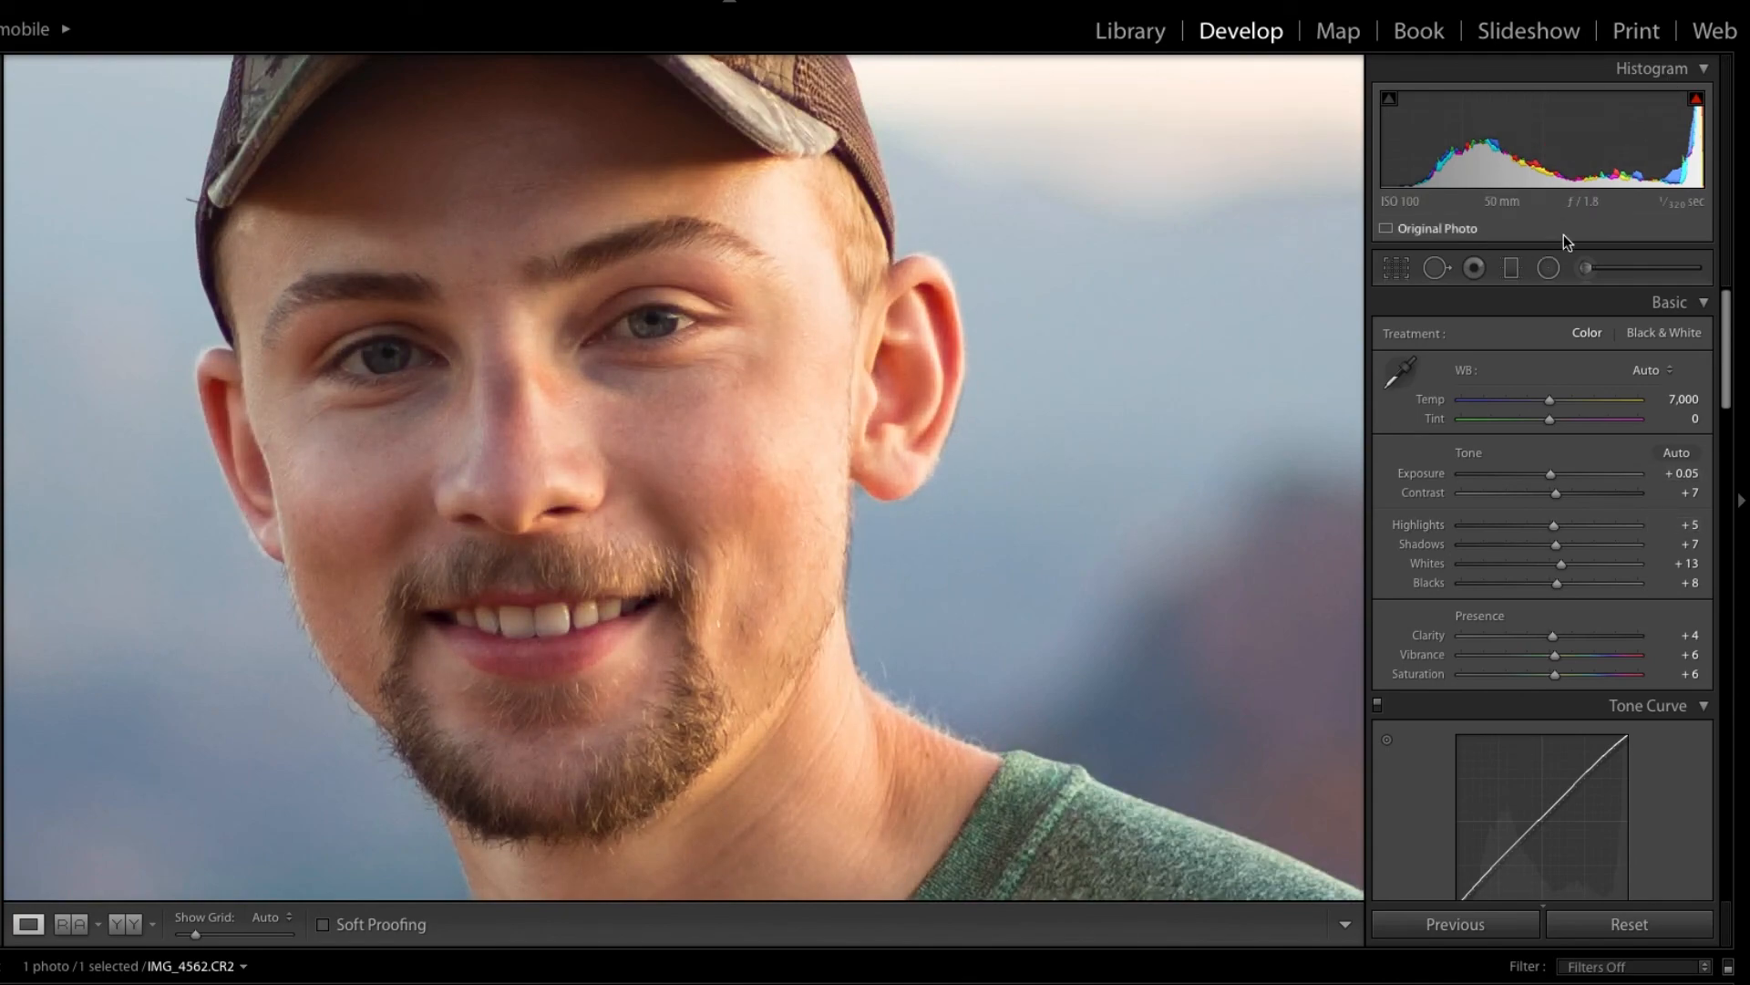
{"action": "left_click", "coordinate": [1587, 267]}
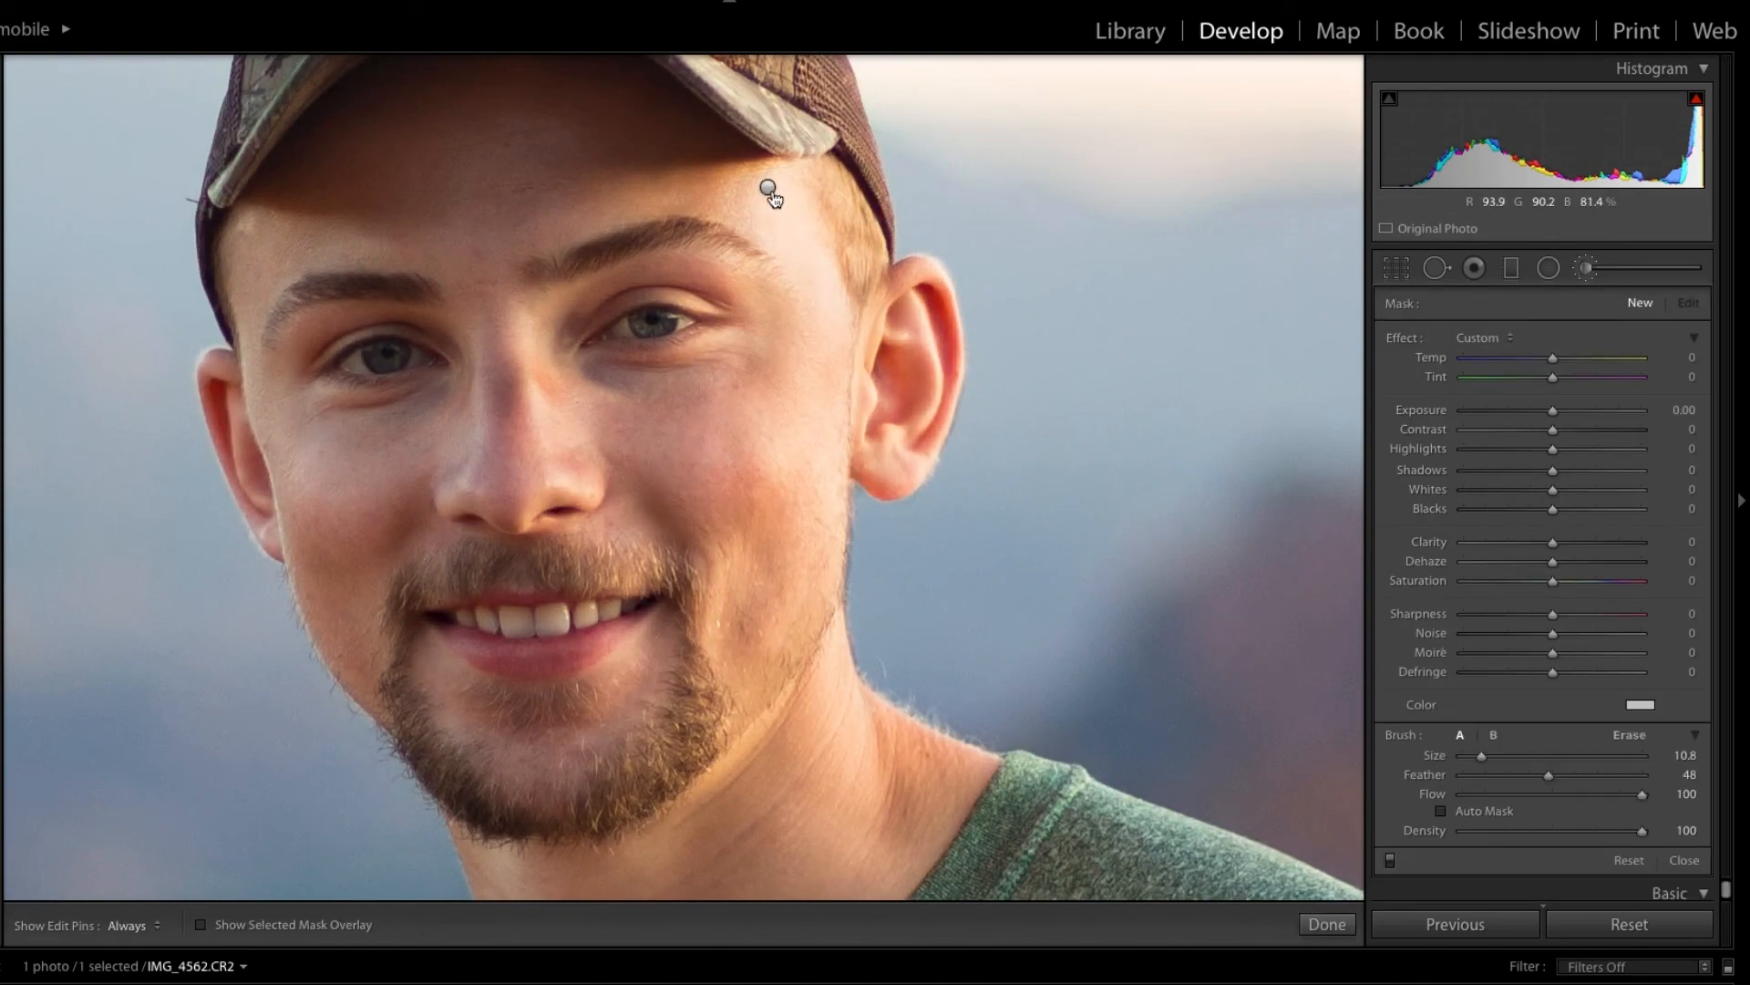
{"action": "left_click", "coordinate": [768, 189]}
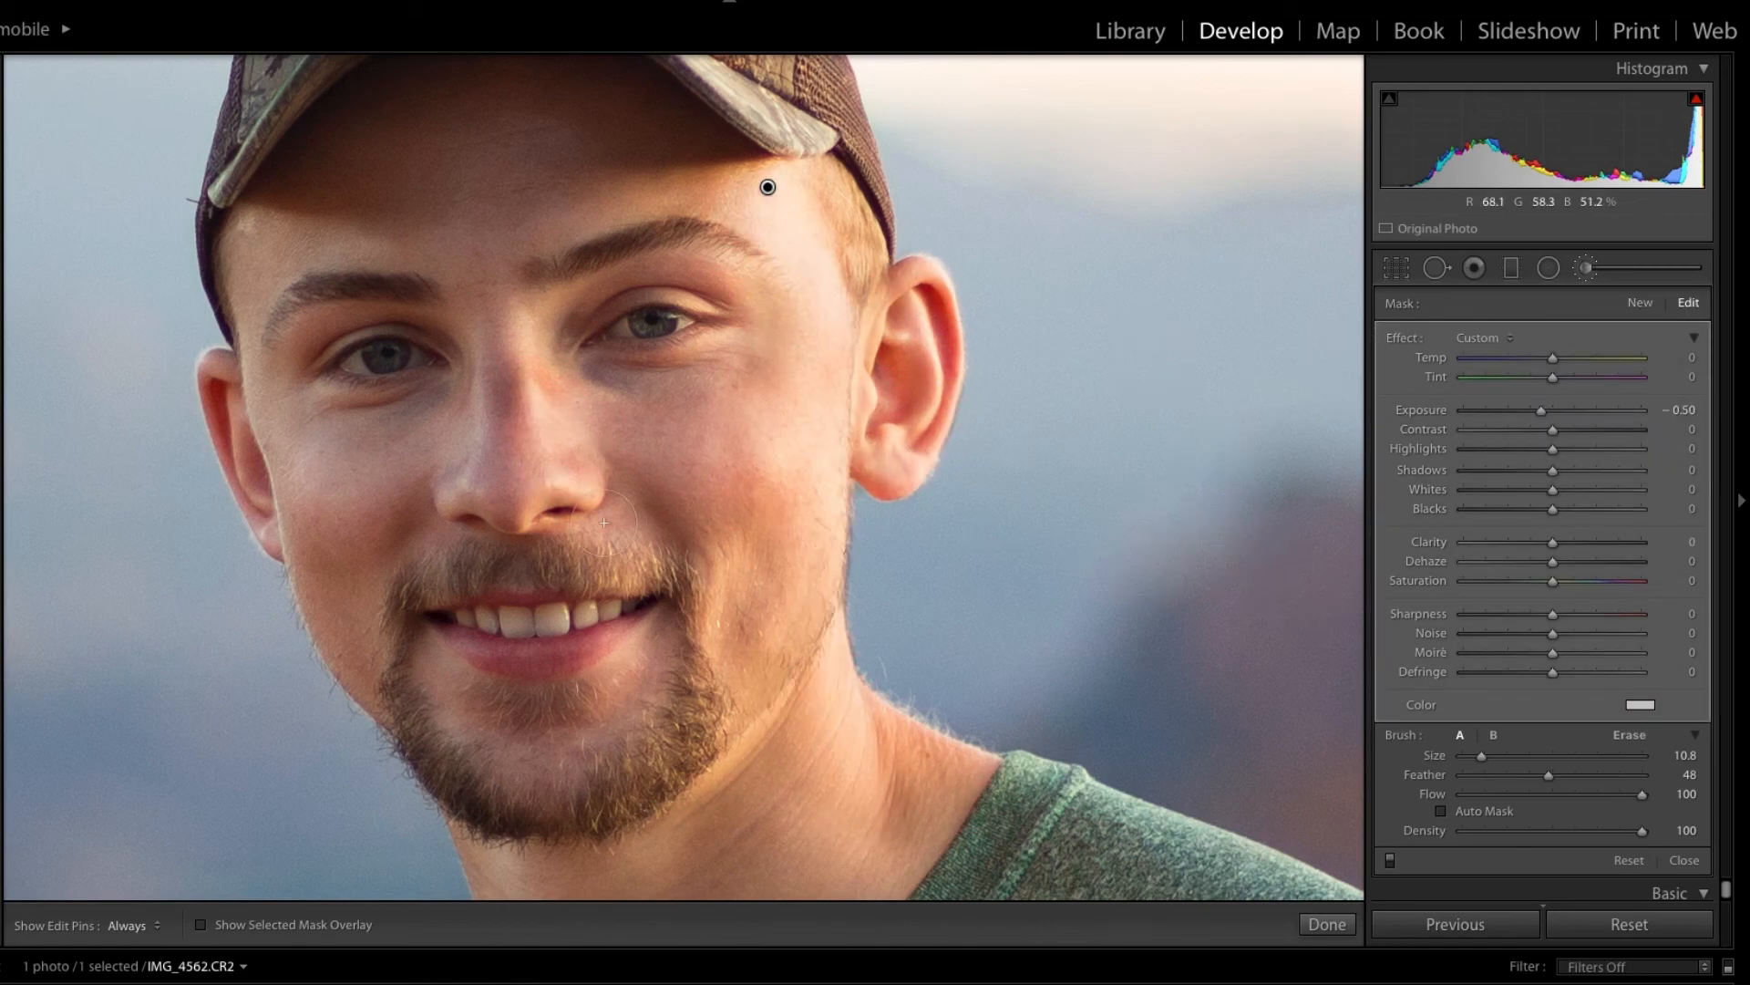
{"action": "left_click", "coordinate": [200, 924]}
- Erase part of the face mask down the cheek beside the ear with size 6.6 and feather 0, and set the eraser flow to 52
{"action": "key", "text": "alt"}
{"action": "key", "text": "h"}
{"action": "mouse_move", "coordinate": [727, 438]}
{"action": "left_mouse_down"}
{"action": "mouse_move", "coordinate": [750, 369]}
{"action": "mouse_move", "coordinate": [717, 546]}
{"action": "mouse_move", "coordinate": [750, 544]}
{"action": "mouse_move", "coordinate": [766, 619]}
{"action": "mouse_move", "coordinate": [737, 508]}
{"action": "mouse_move", "coordinate": [758, 493]}
{"action": "mouse_move", "coordinate": [769, 560]}
{"action": "mouse_move", "coordinate": [758, 363]}
{"action": "mouse_move", "coordinate": [724, 271]}
{"action": "mouse_move", "coordinate": [752, 310]}
{"action": "left_mouse_up"}
{"action": "key", "text": "h"}
{"action": "left_click", "coordinate": [1552, 793]}
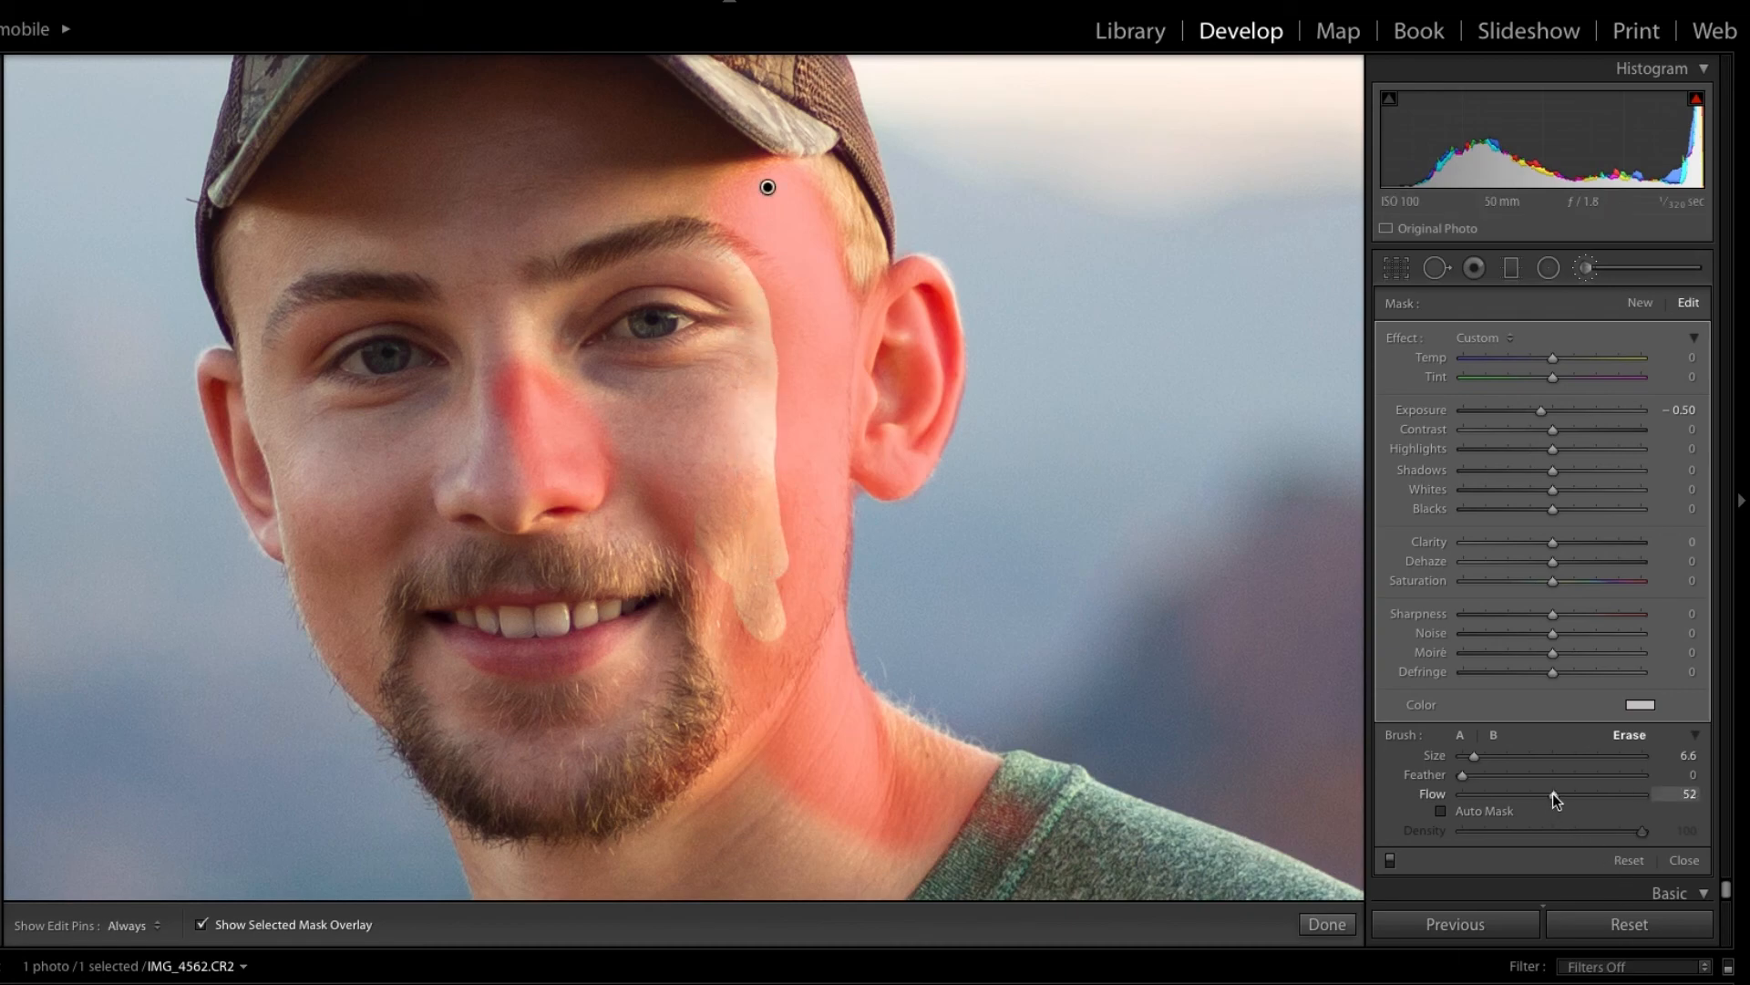
- Repaint the erased cheek area with feather 78, flow 100 and density 34, set density to 71, hide the overlay and finish the brush edit
{"action": "left_click", "coordinate": [1461, 735]}
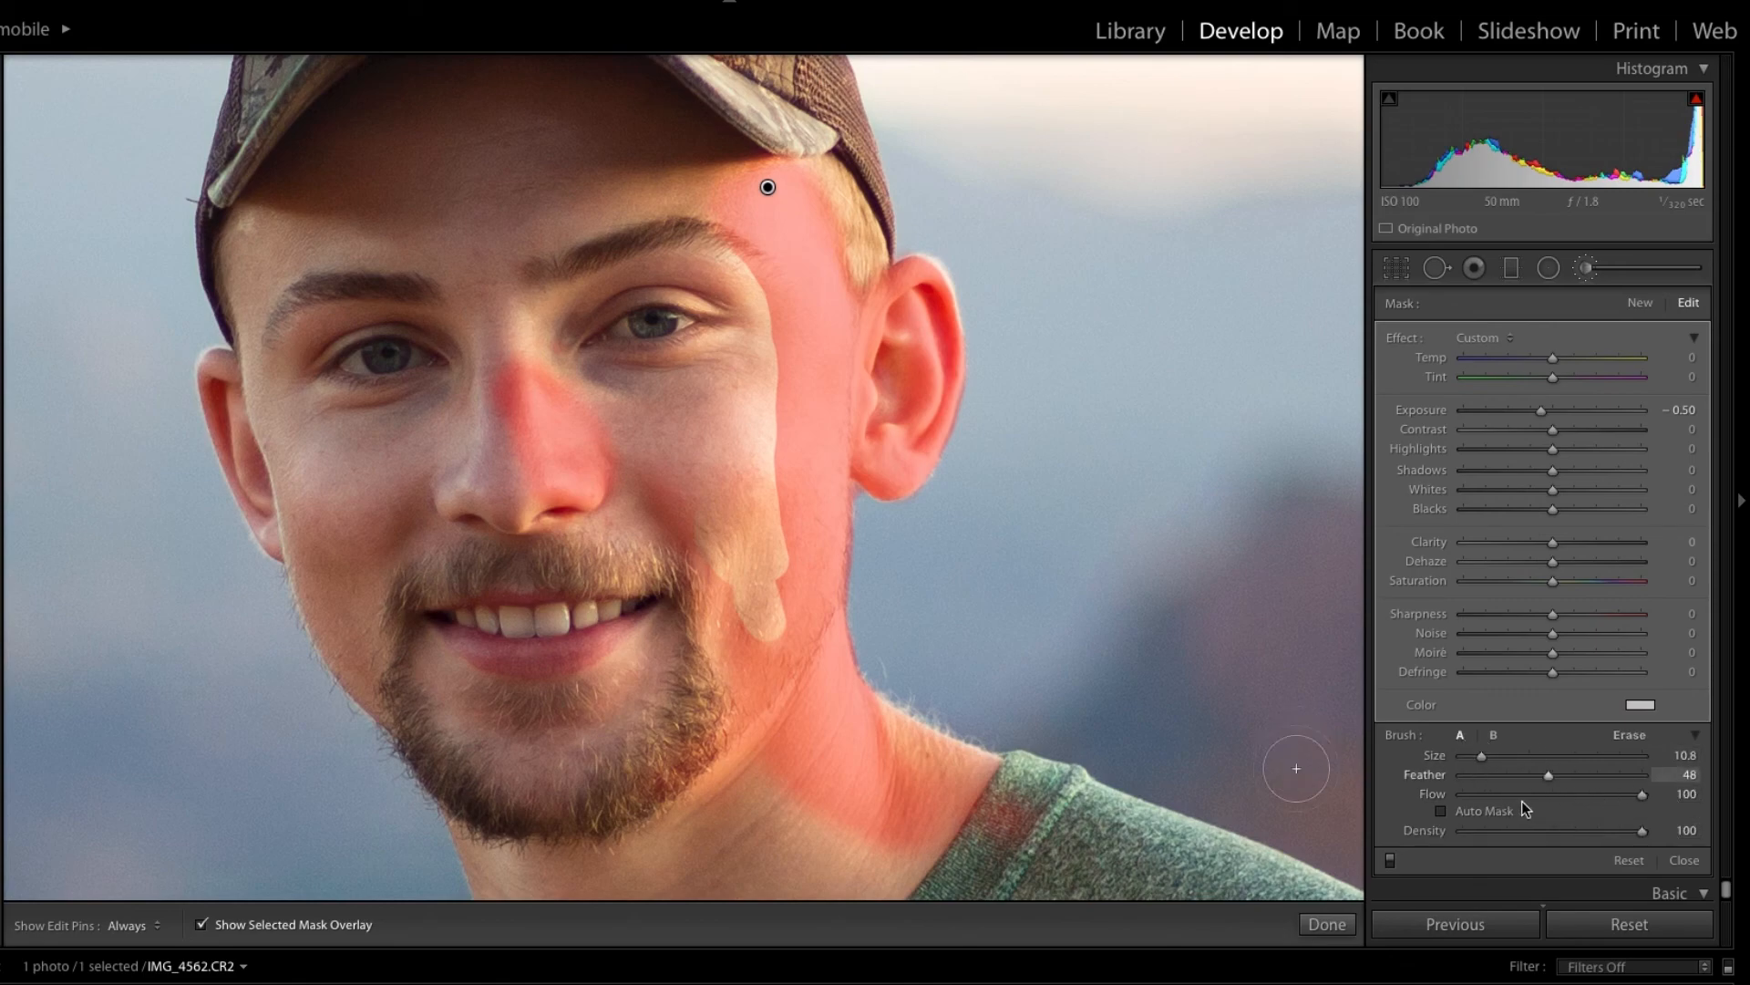
{"action": "left_click", "coordinate": [1553, 830]}
{"action": "left_click", "coordinate": [1602, 775]}
{"action": "left_click", "coordinate": [1508, 830]}
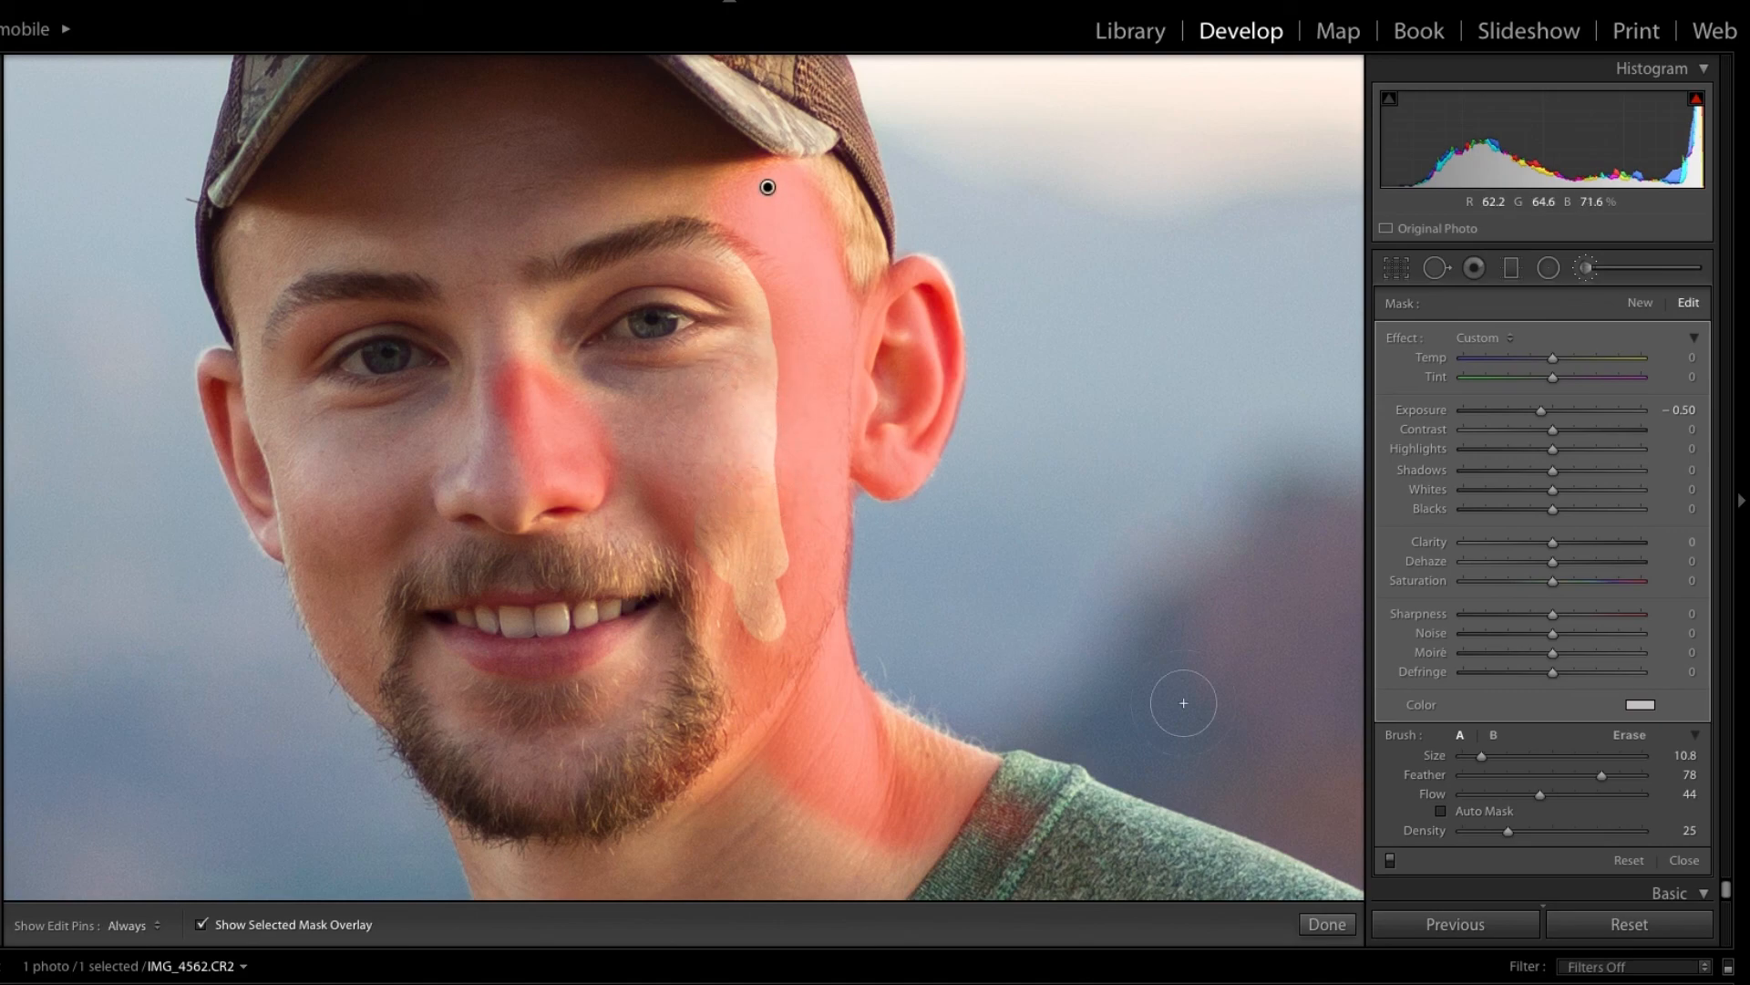
{"action": "left_click", "coordinate": [1644, 795]}
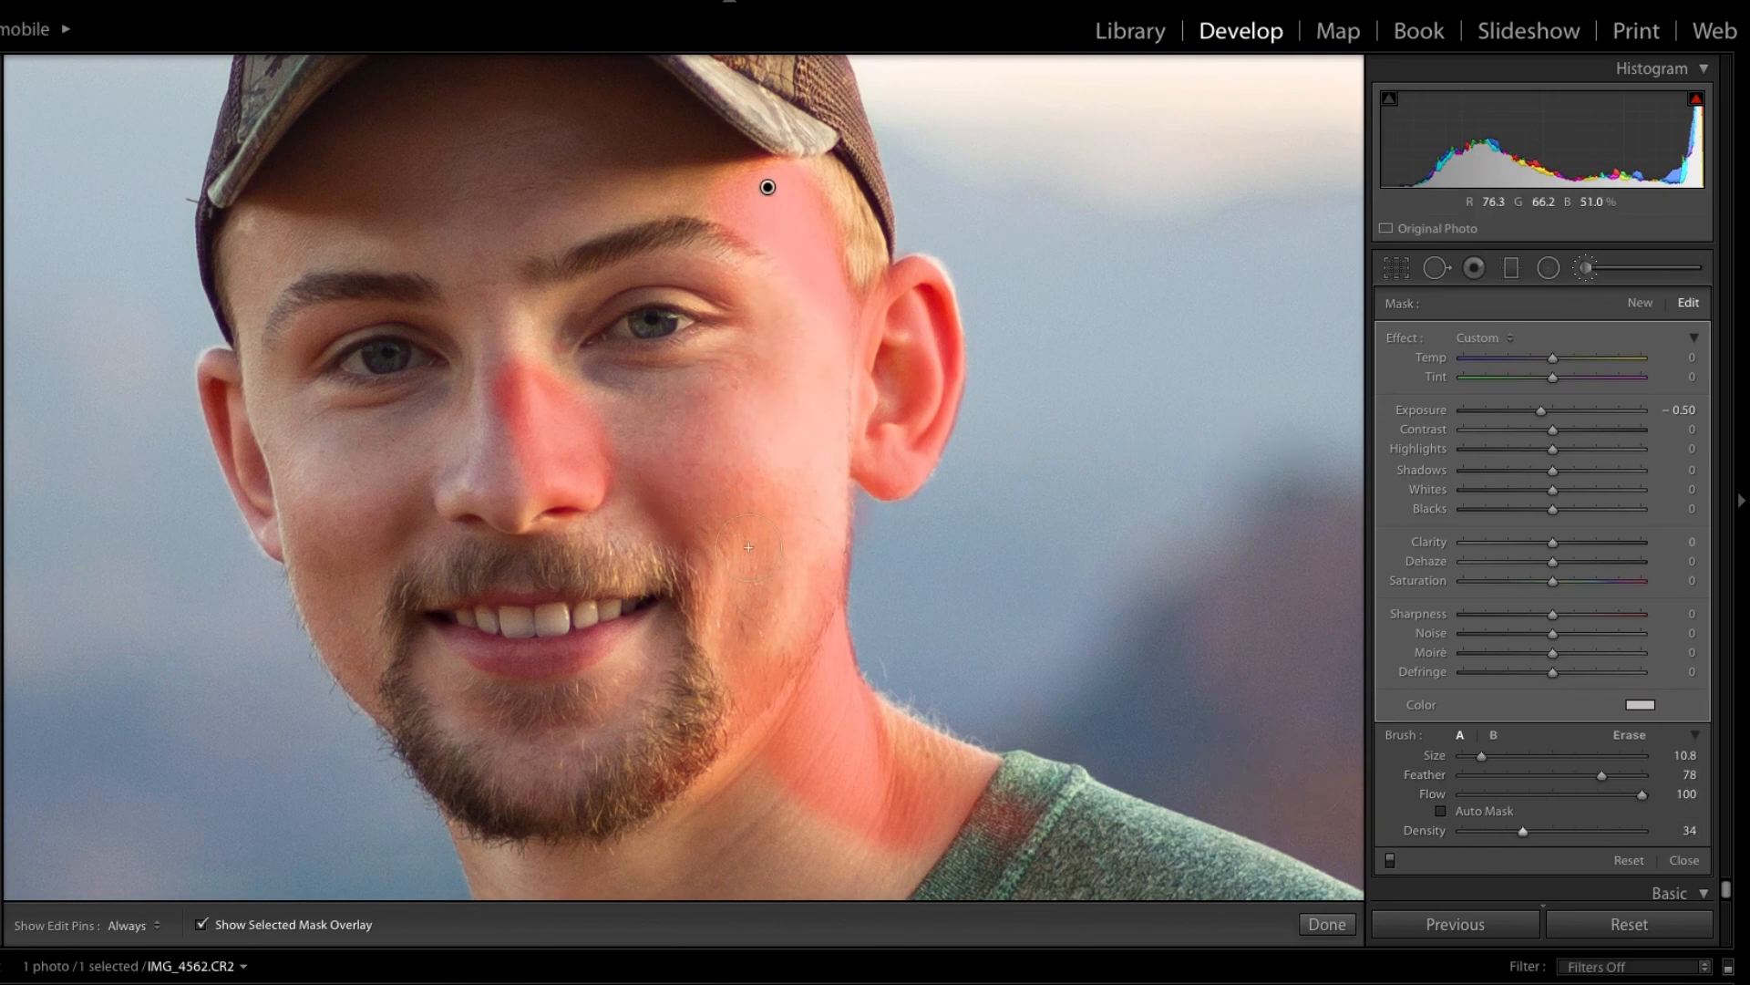
{"action": "left_click", "coordinate": [1591, 832]}
{"action": "left_click", "coordinate": [199, 923]}
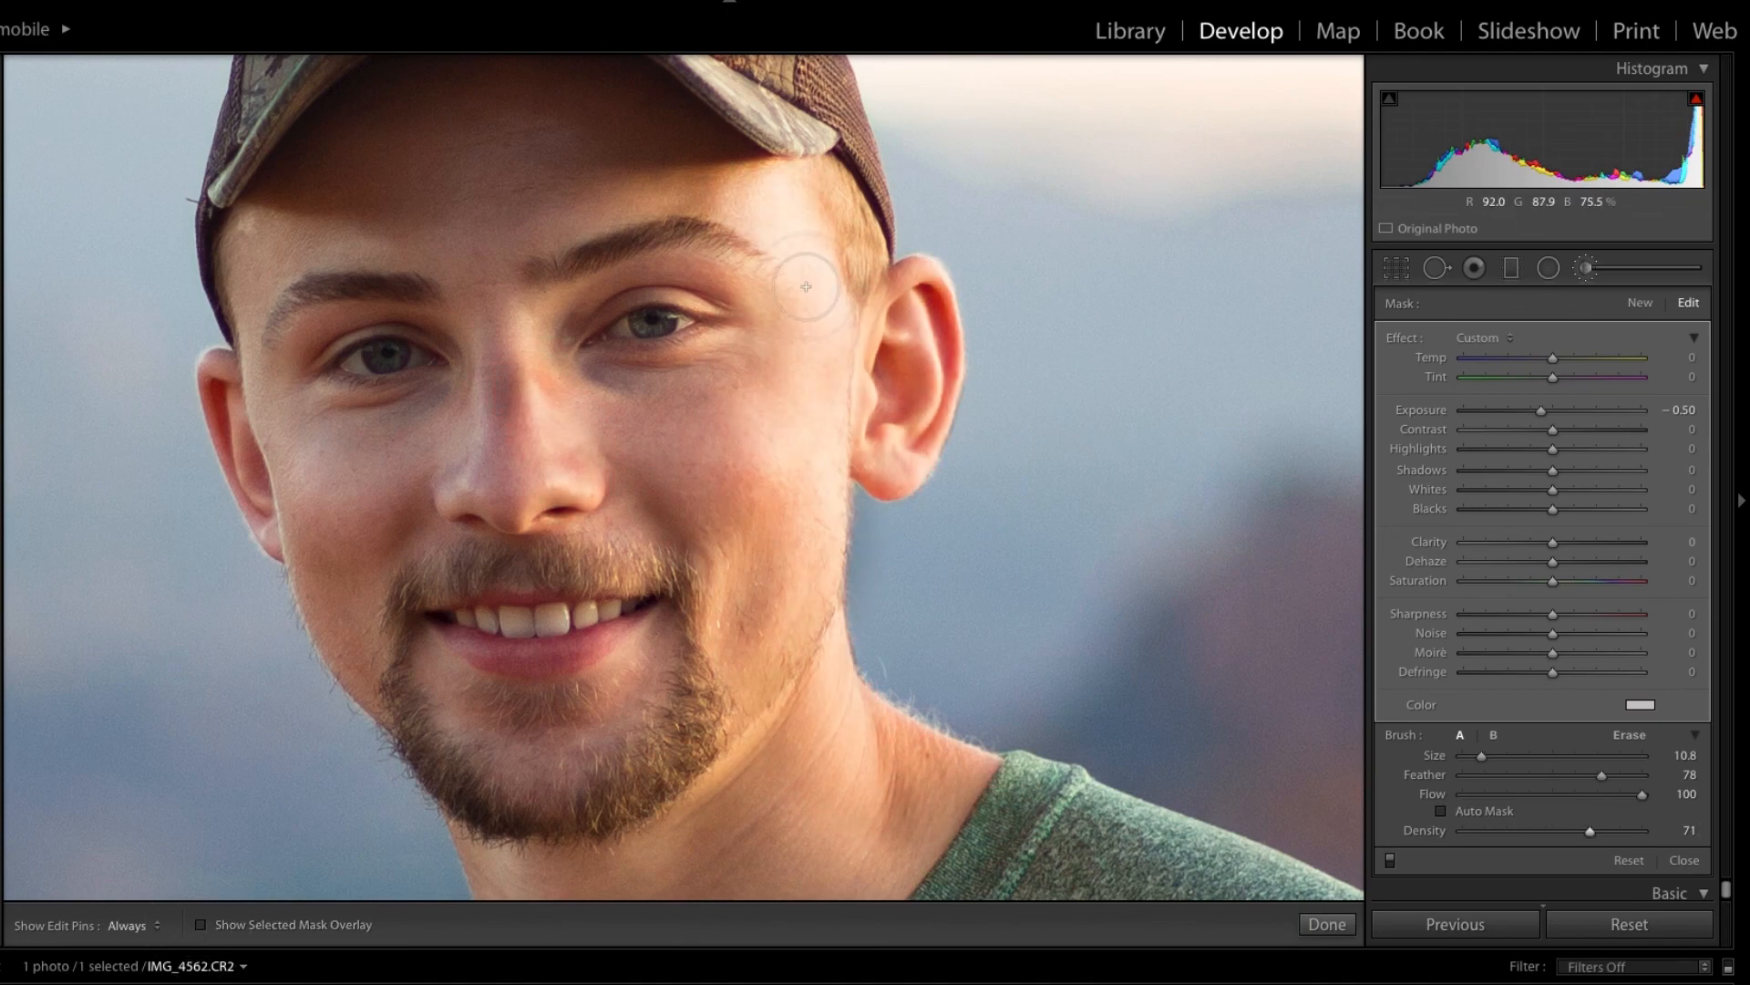
{"action": "key", "text": "z"}
{"action": "left_click", "coordinate": [1344, 926]}
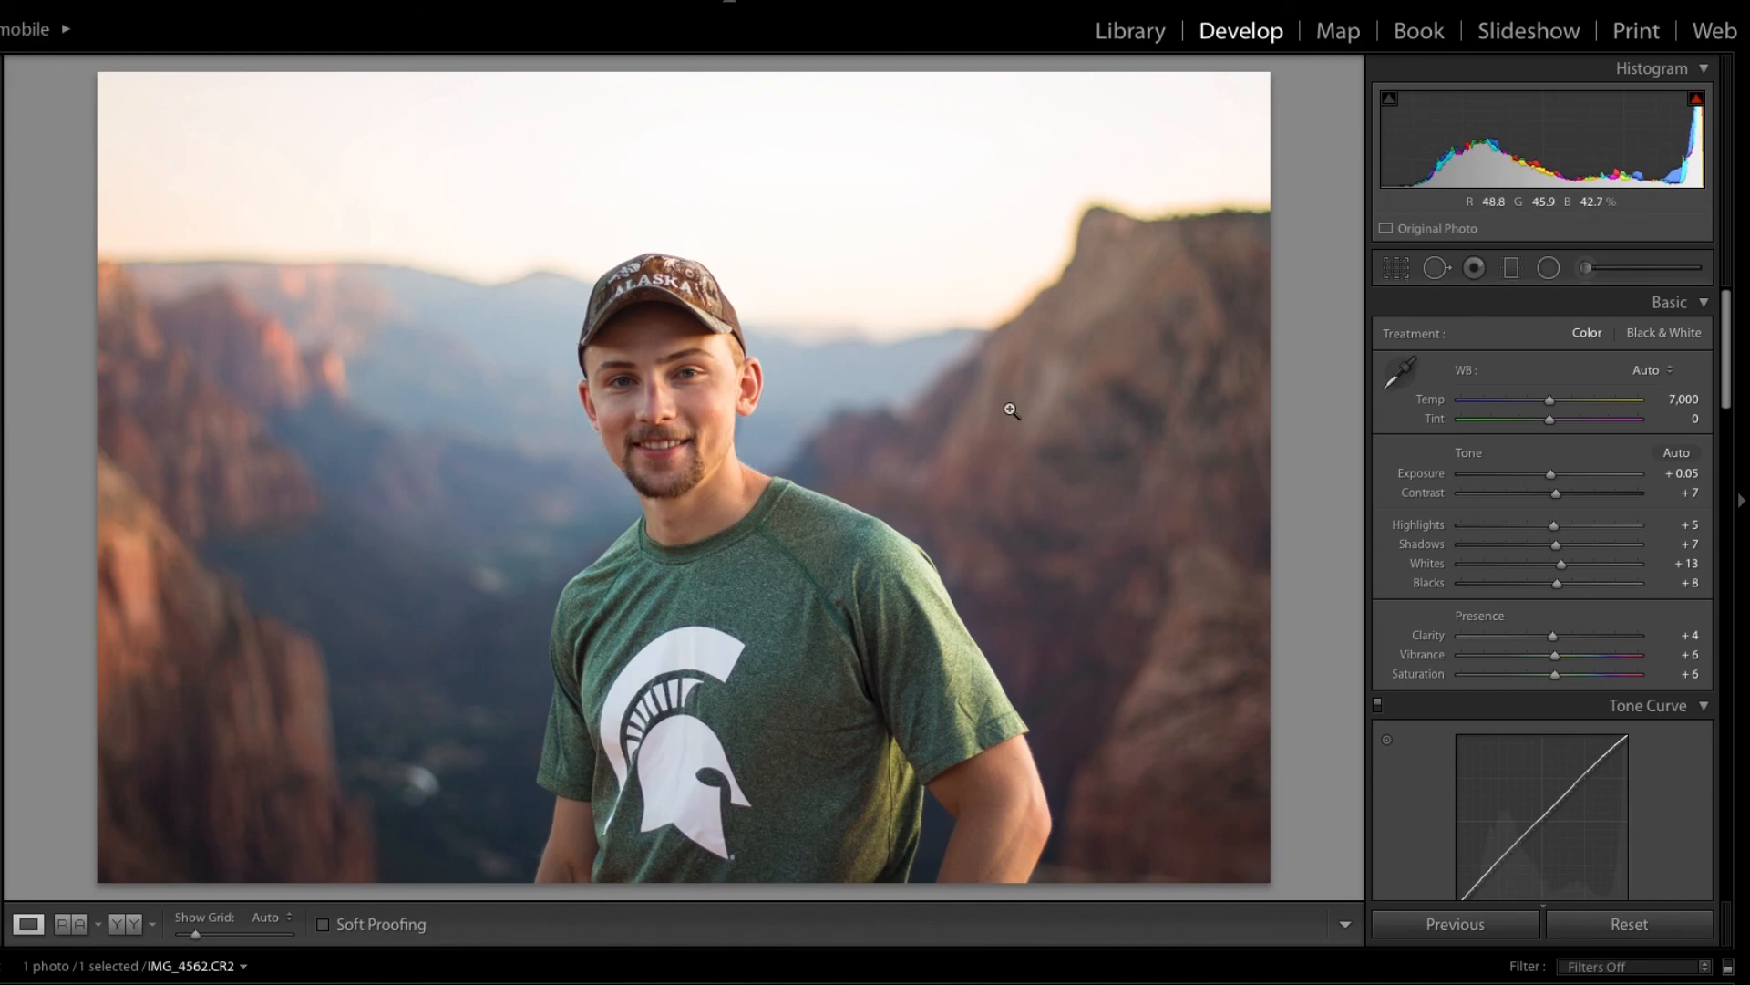
- Compare the before and after versions of the portrait side by side and return to the single-photo view
{"action": "left_click", "coordinate": [125, 924]}
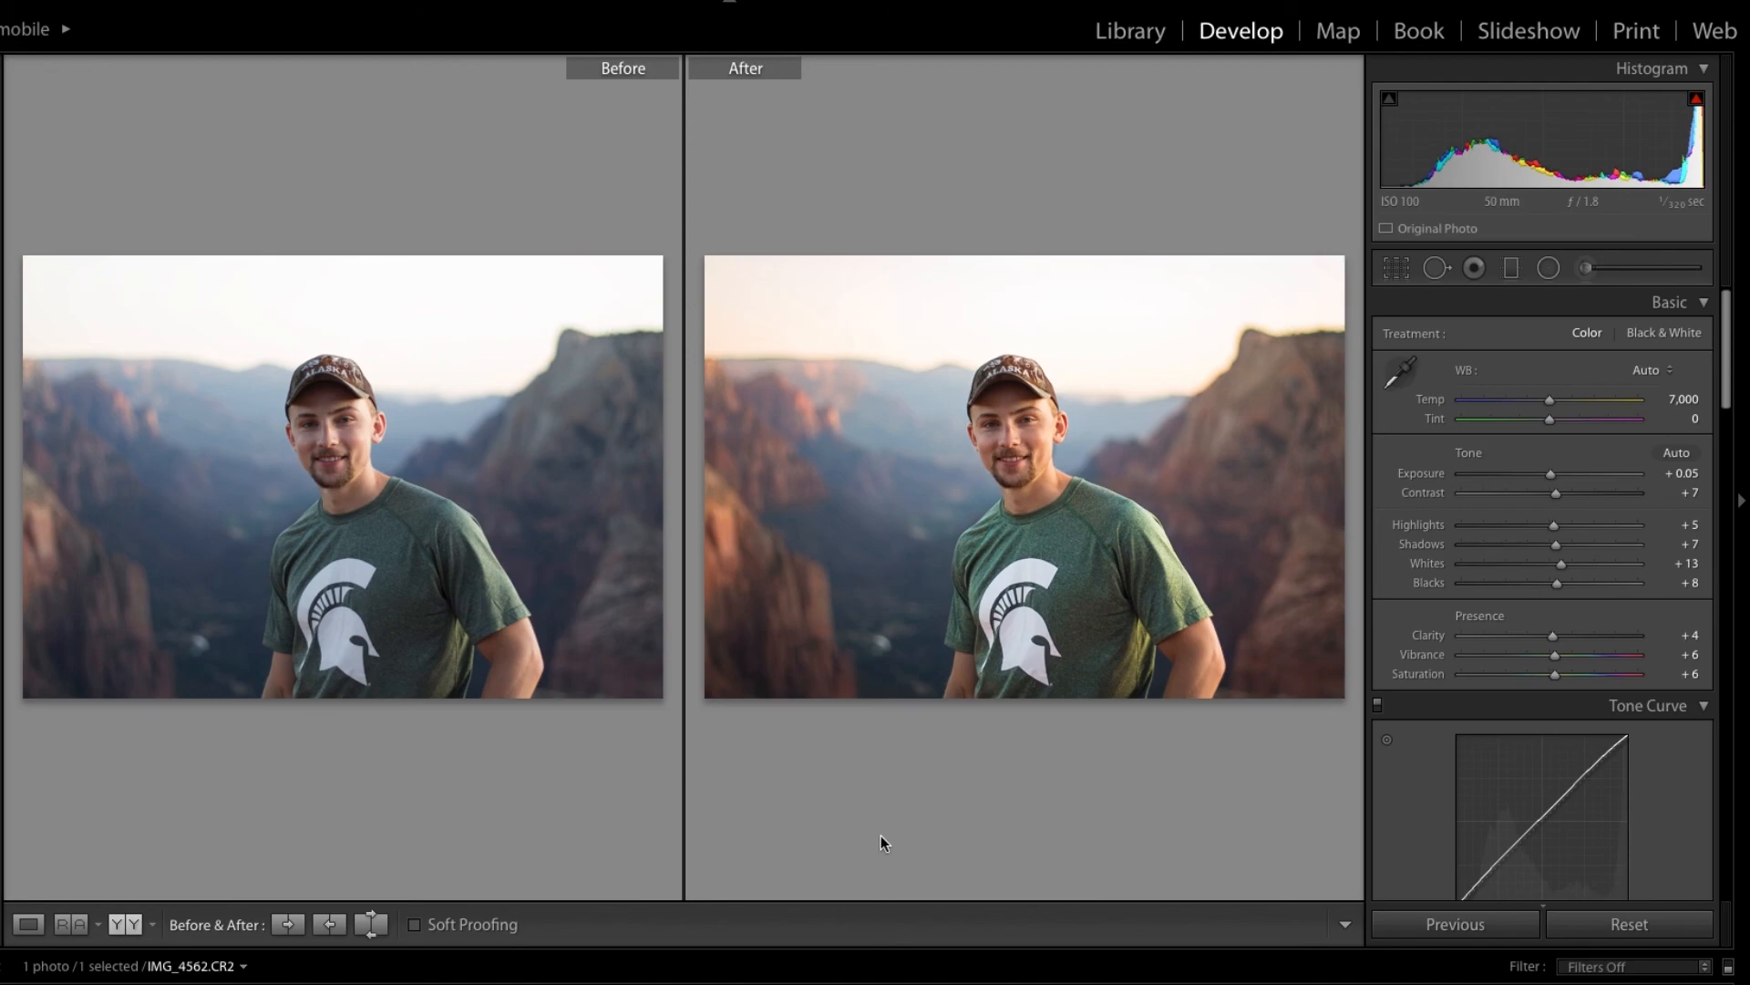
{"action": "left_click", "coordinate": [15, 930]}
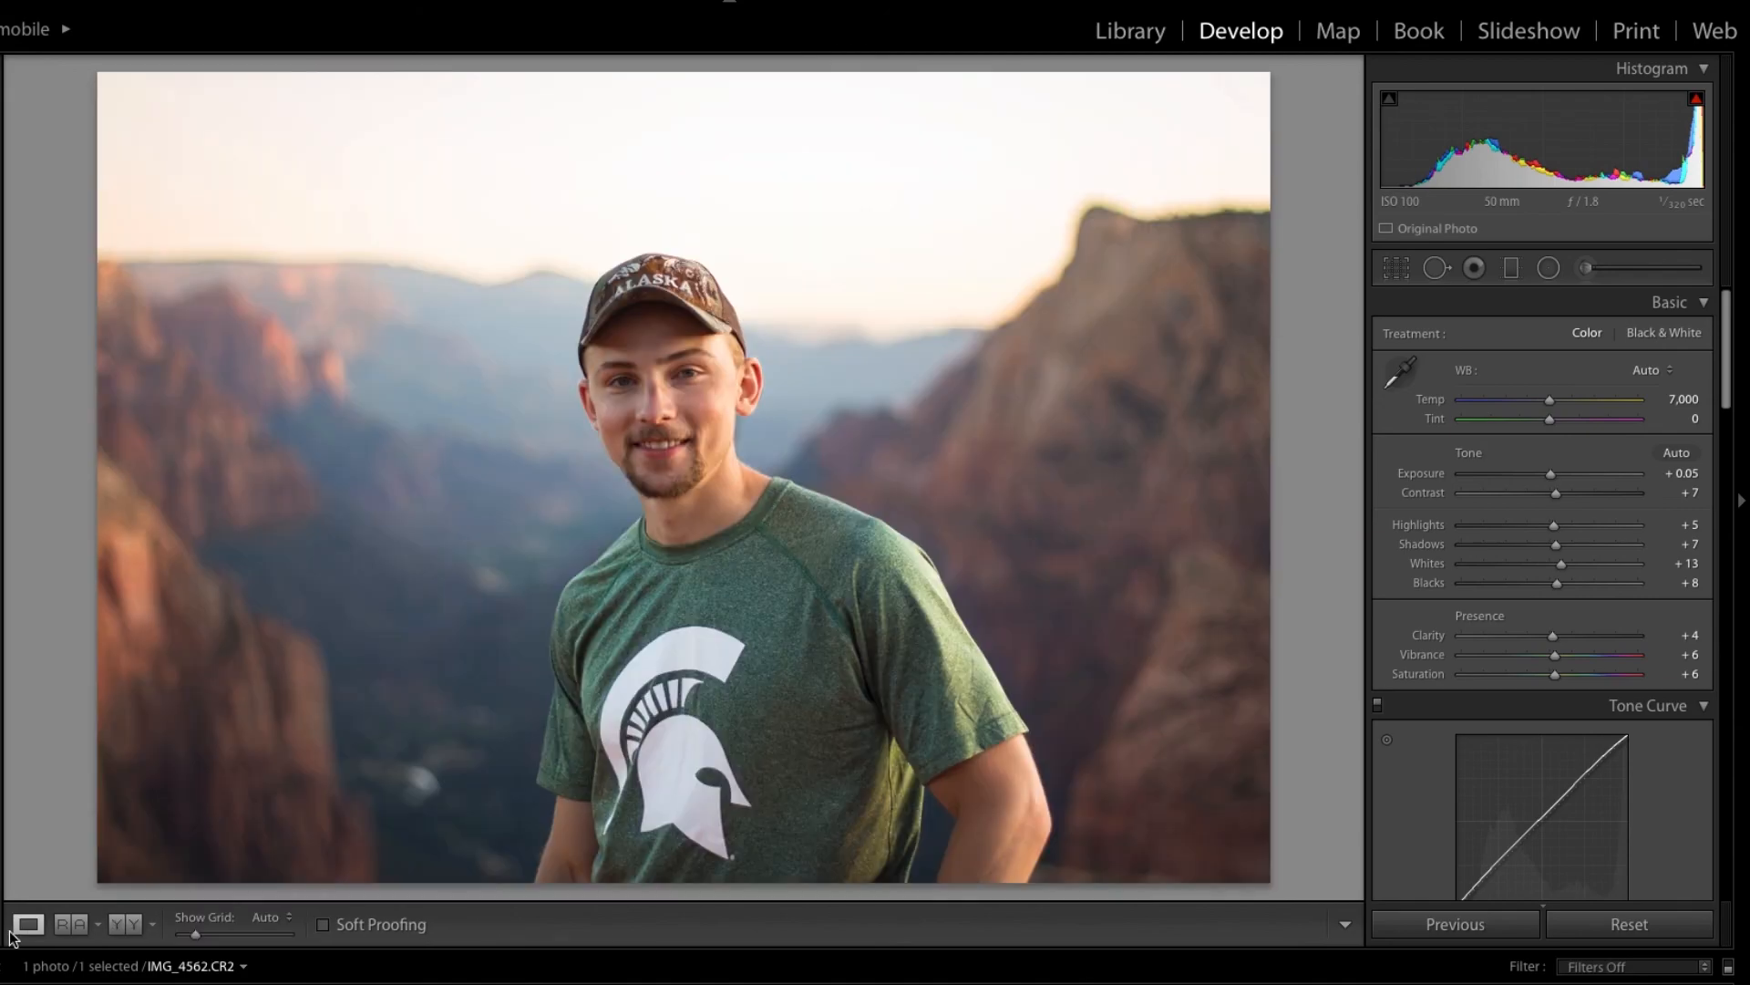